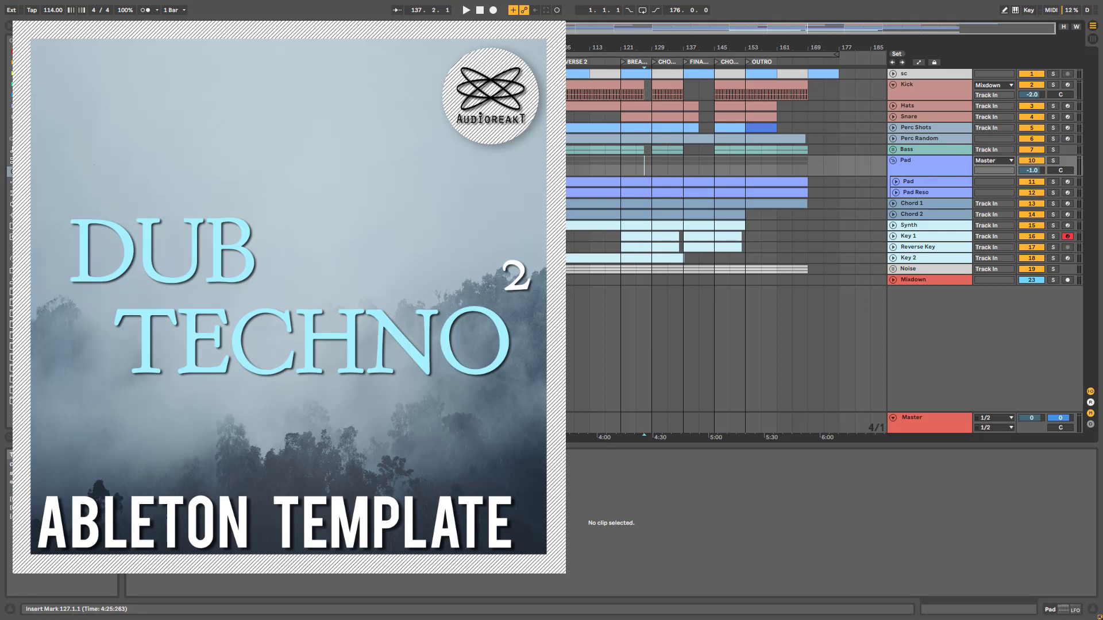
Play back the arrangement from the Percs, Chorus 1 and Break 1 sections in turn
left_click(206, 258)
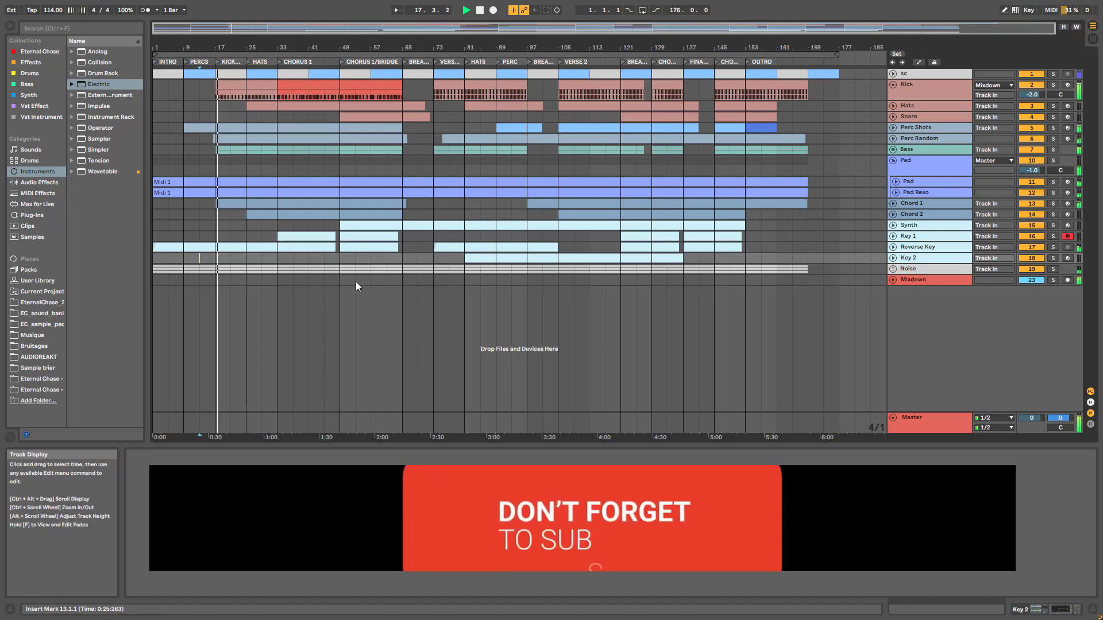
left_click(326, 283)
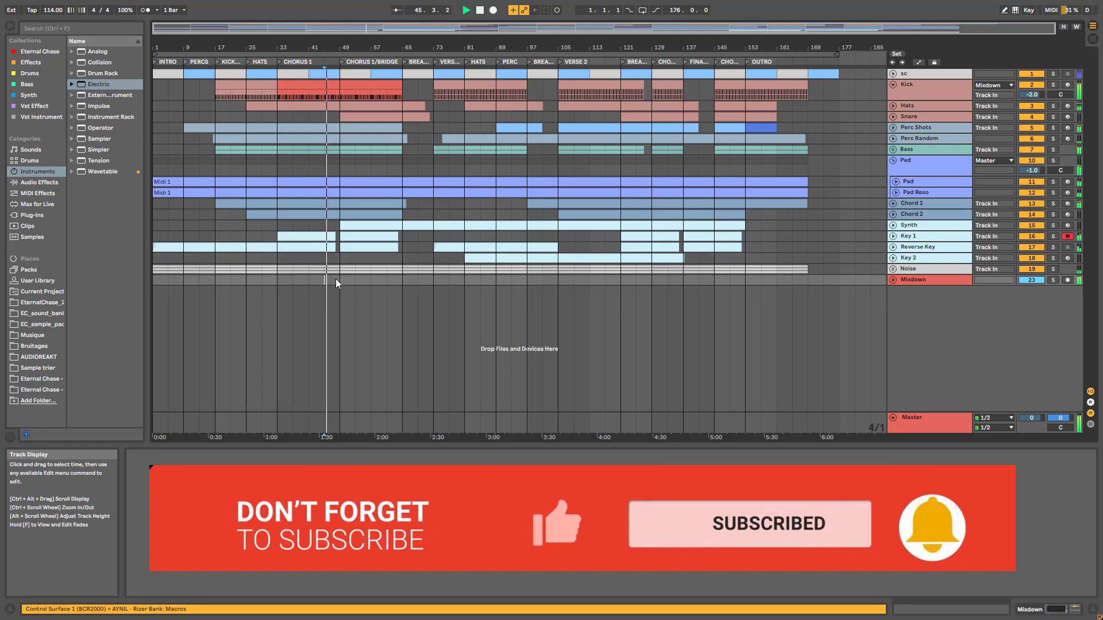
left_click(419, 281)
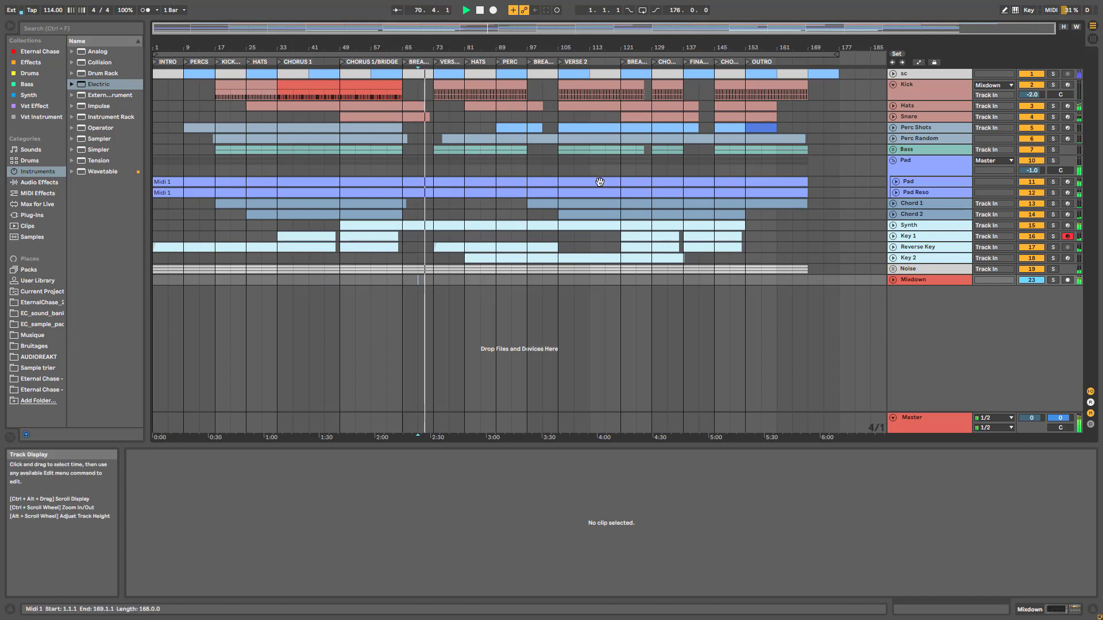
left_click_drag(414, 47, 458, 67)
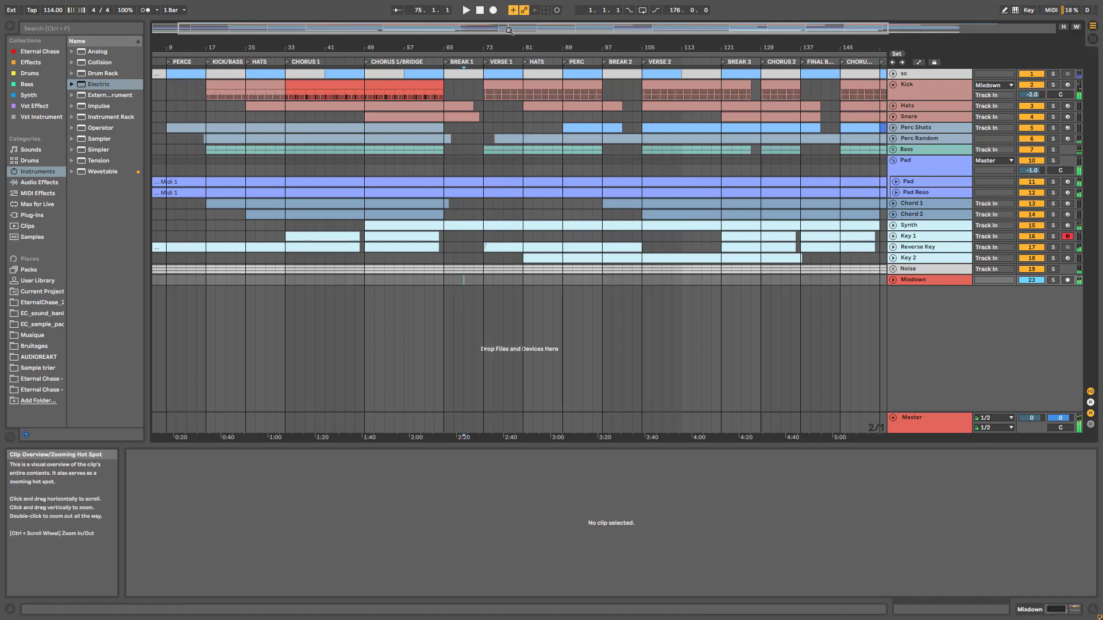
double_click(575, 30)
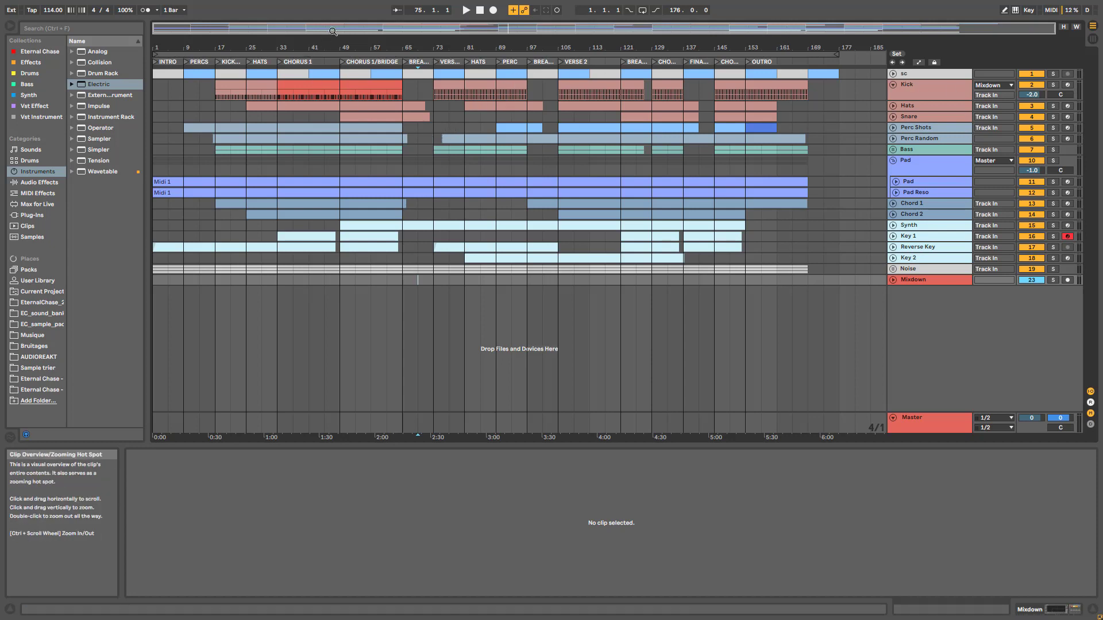
scroll(311, 55, "up", 1)
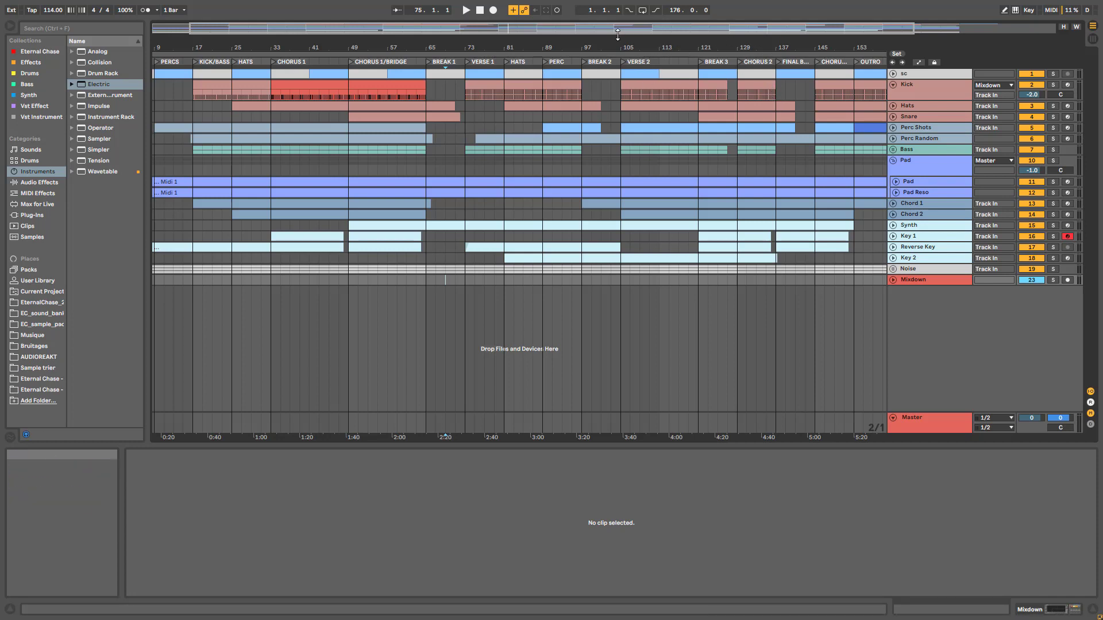
left_click_drag(415, 29, 415, 26)
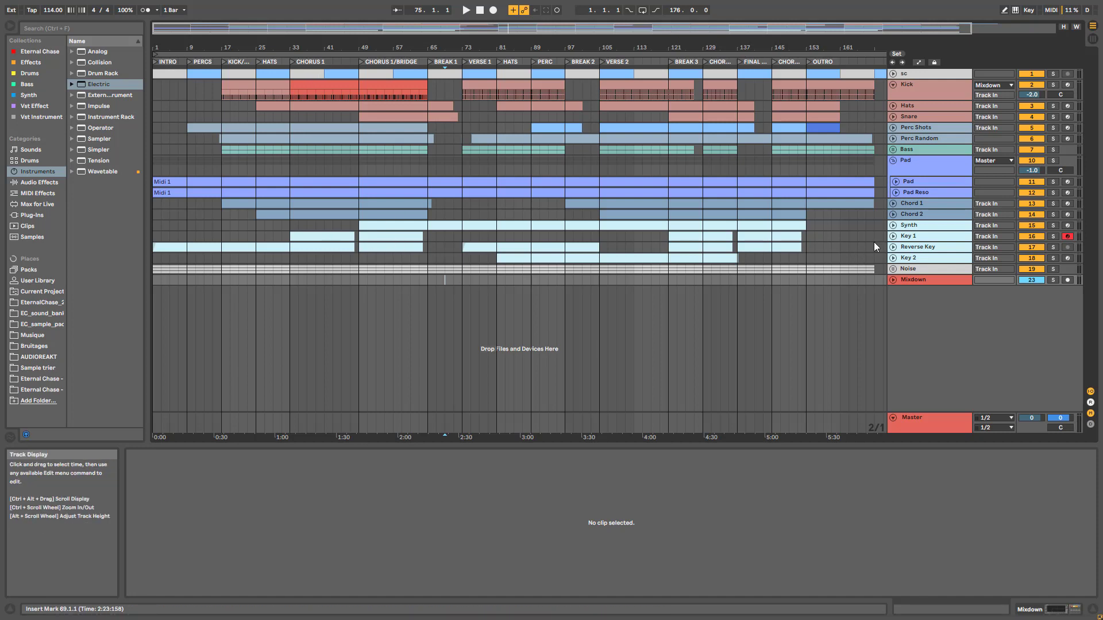
Unfold the Key 1 track and audition its Chorus 1 clip in solo
left_click(893, 237)
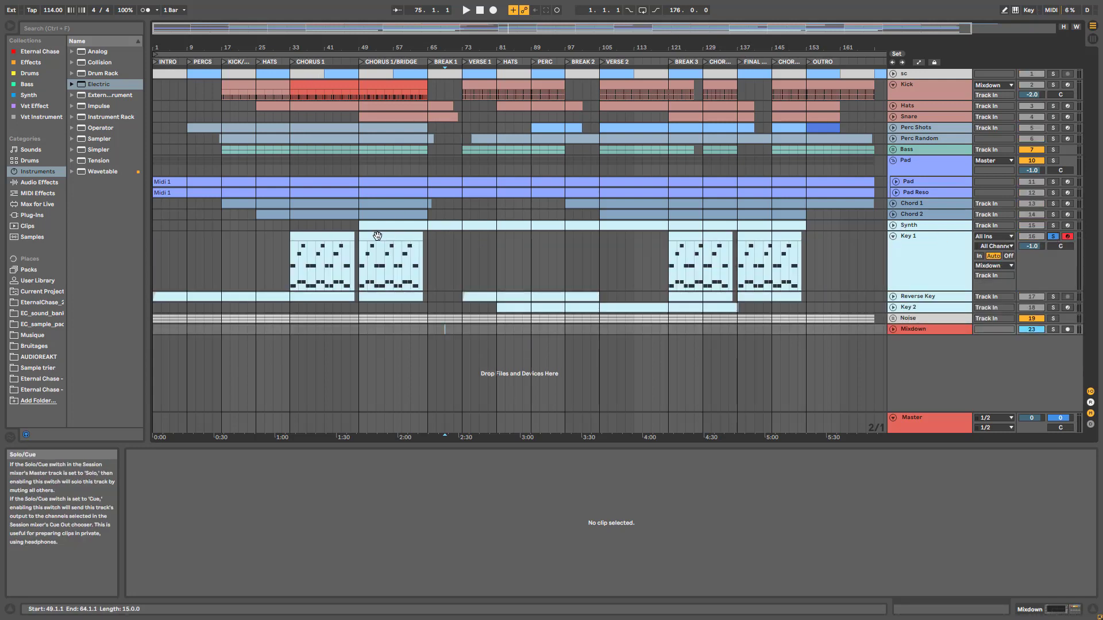
left_click(345, 237)
key("space")
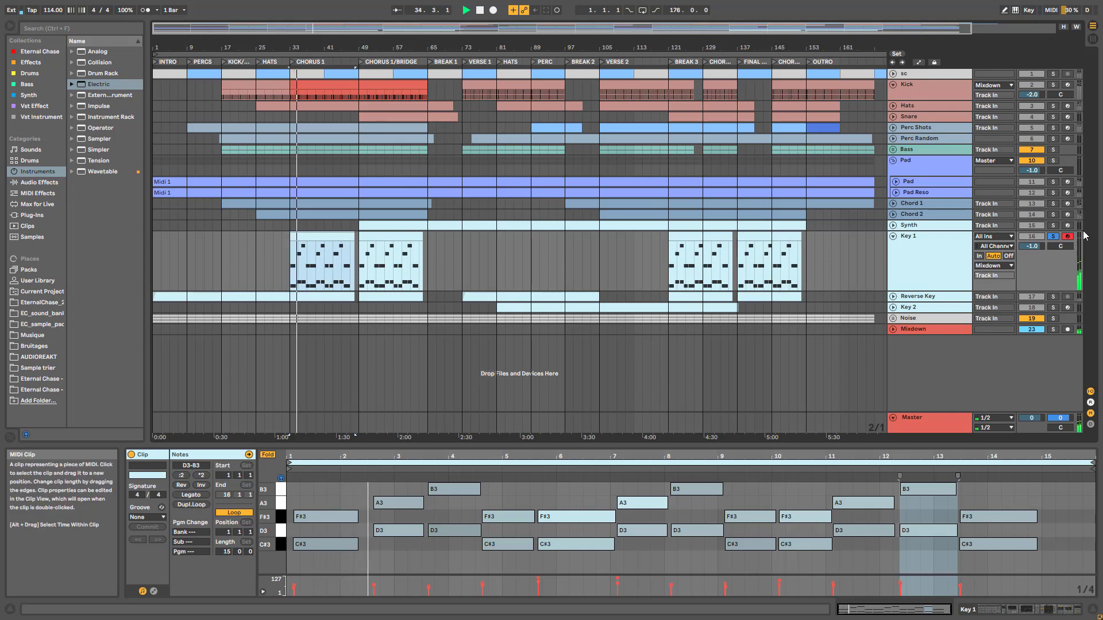
left_click(1055, 237)
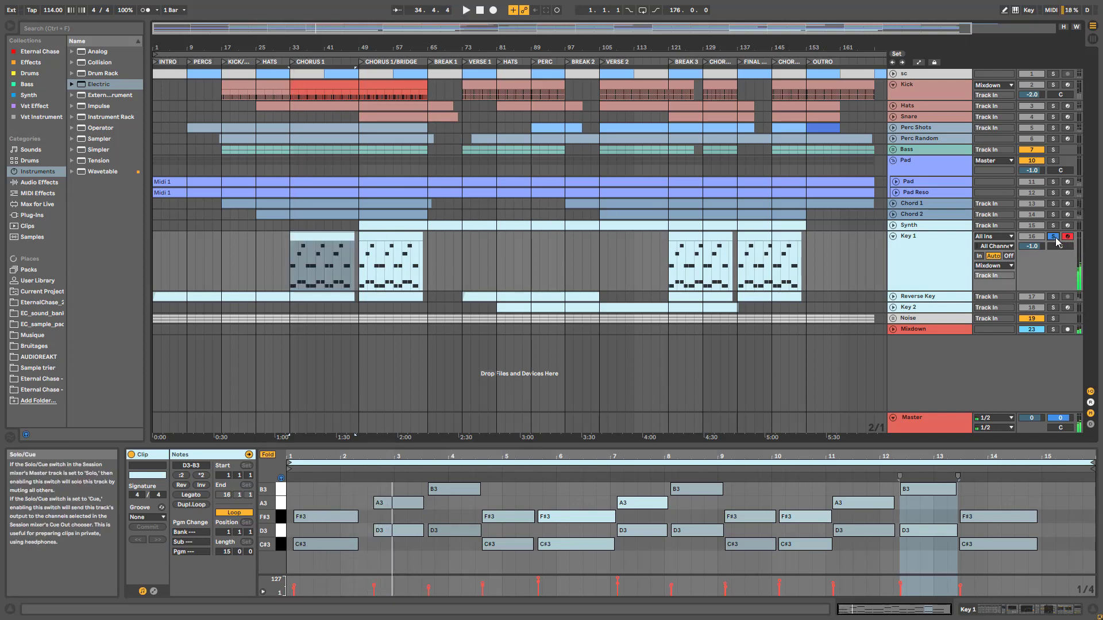
Unfold the Synth track, audition it in solo from bar 71 in Break 1, and turn its solo off
left_click(1052, 225)
left_click(899, 229)
left_click(893, 226)
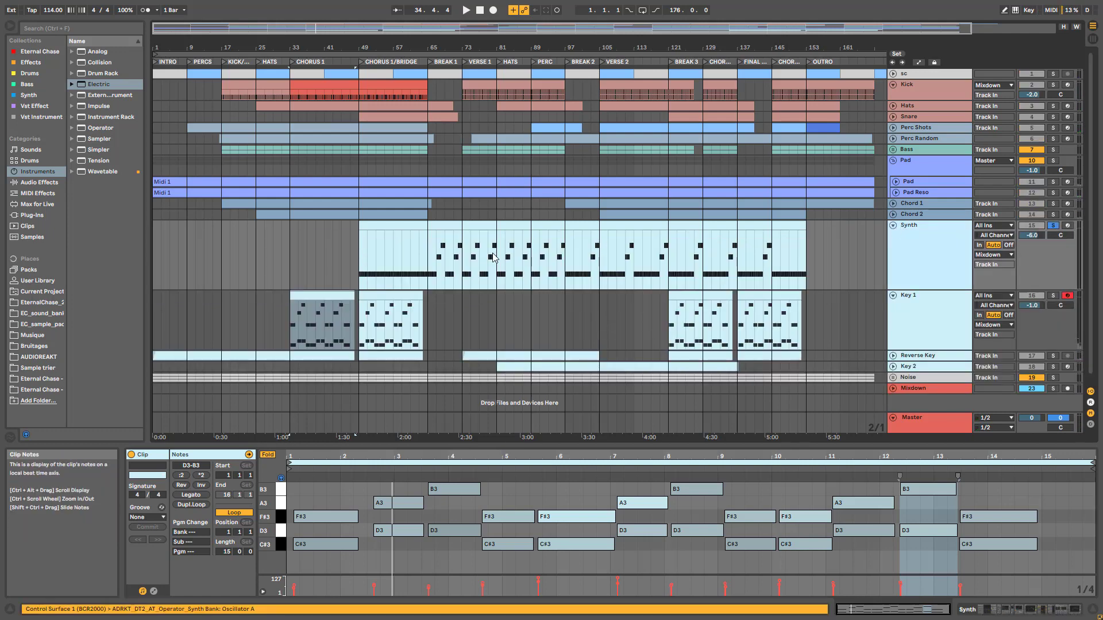
left_click(459, 268)
key("space")
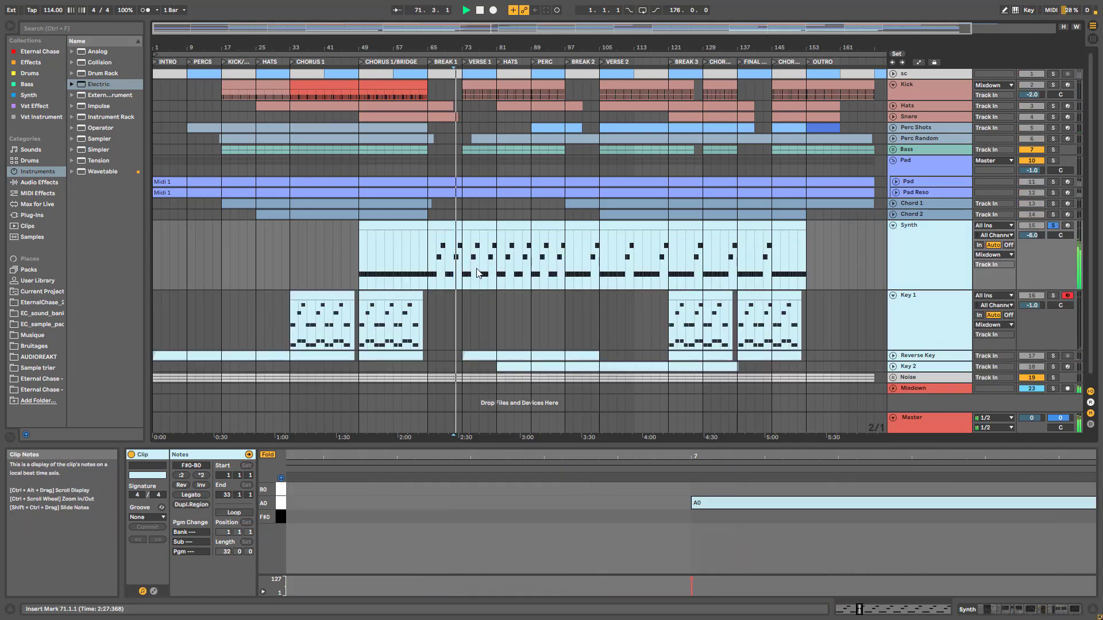
key("space")
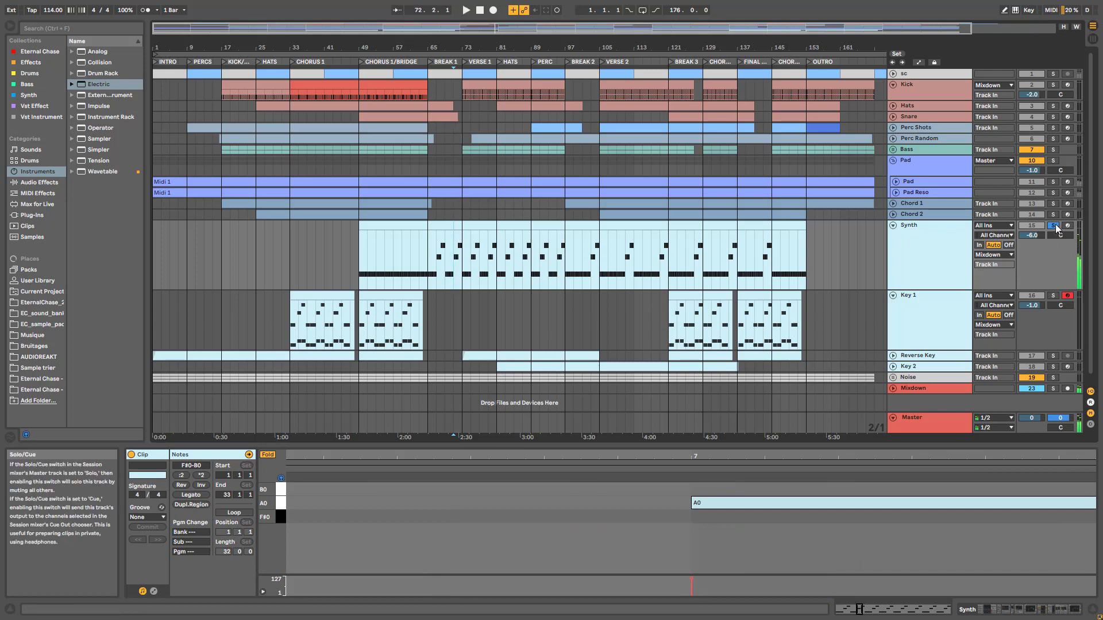
left_click(1054, 226)
Fold the Key 1 and Synth tracks back to their compact height
left_click(925, 294)
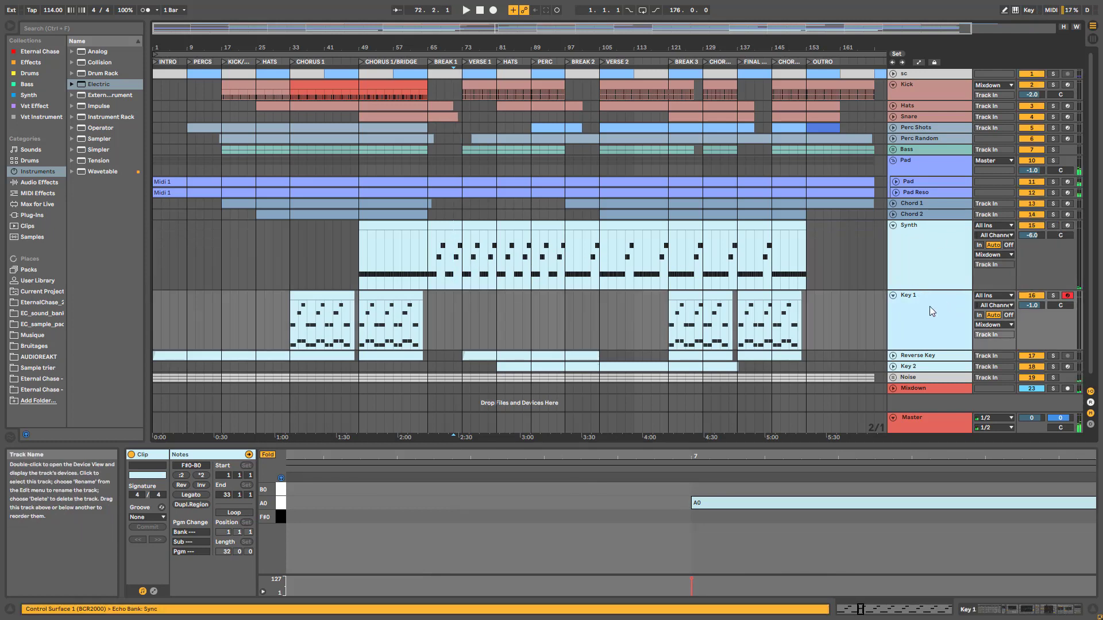
left_click(932, 263)
left_click(893, 295)
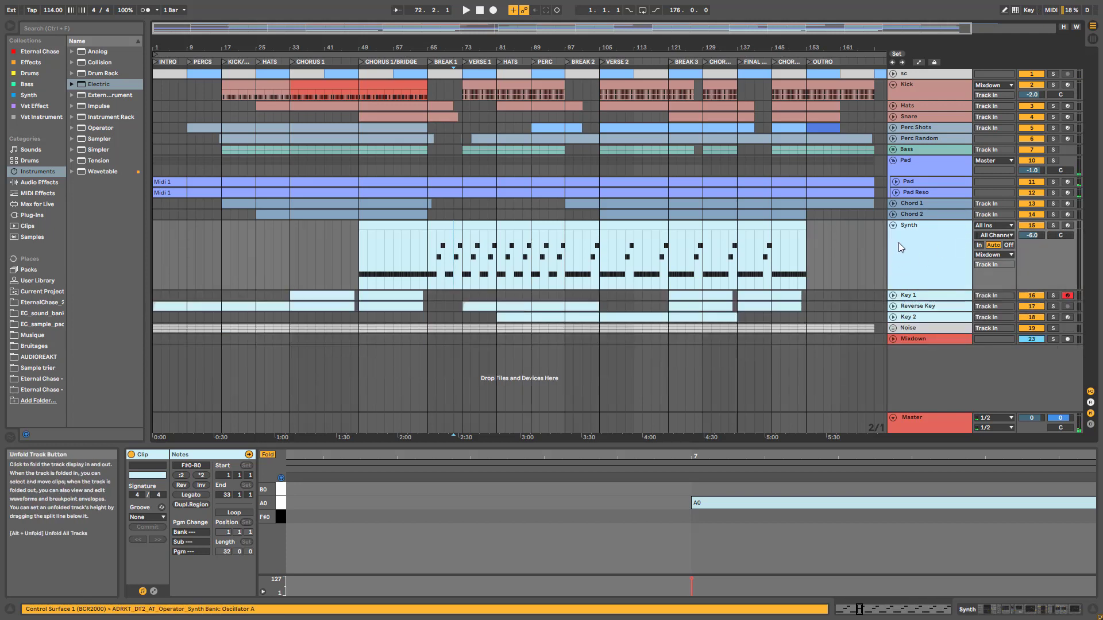
left_click(893, 225)
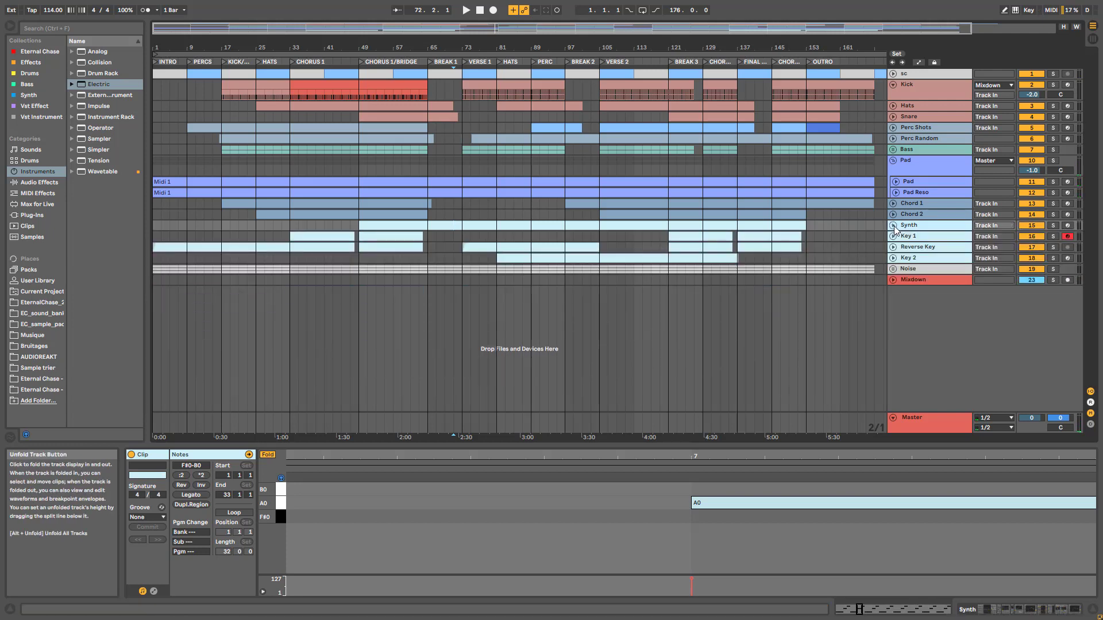
Unfold the Chord 1 track to display its MIDI notes
key("minus")
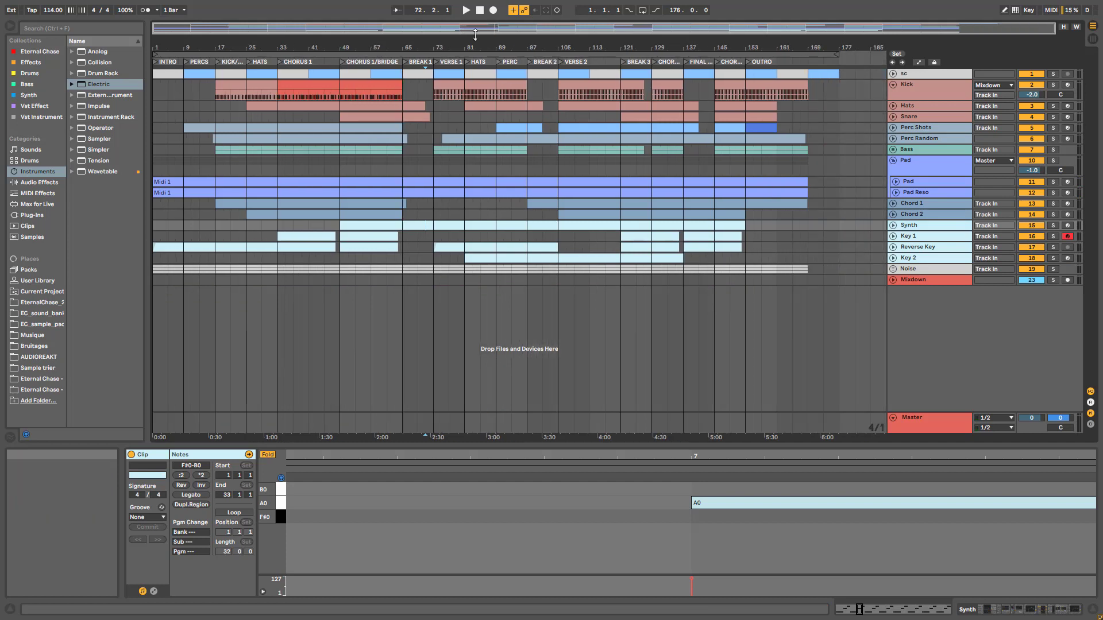
left_click_drag(473, 37, 474, 49)
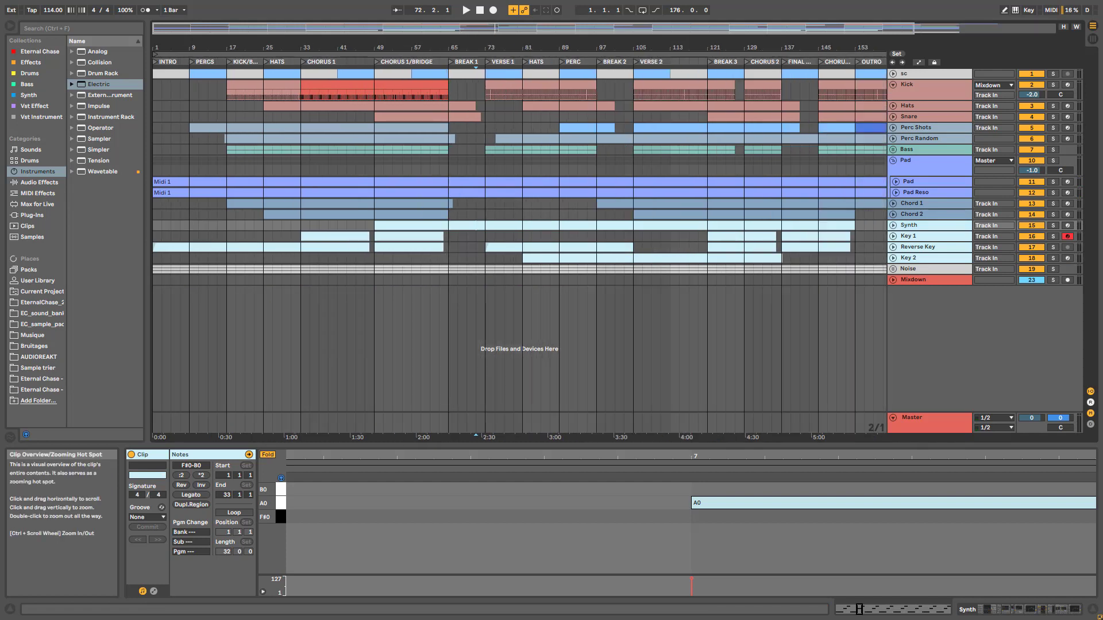
left_click_drag(340, 31, 219, 28)
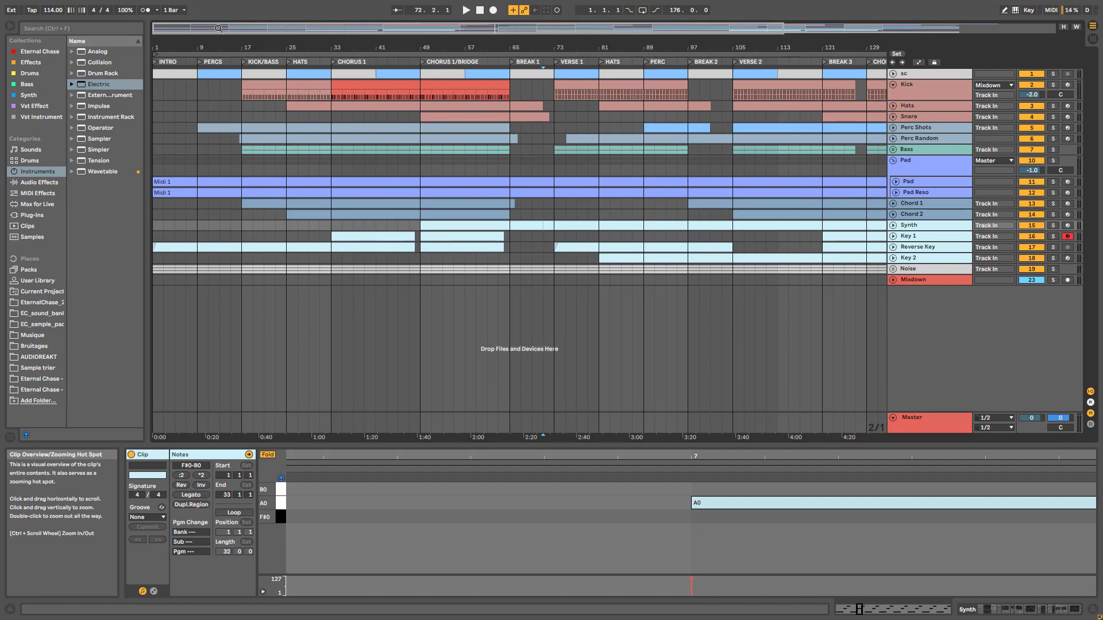
left_click(893, 204)
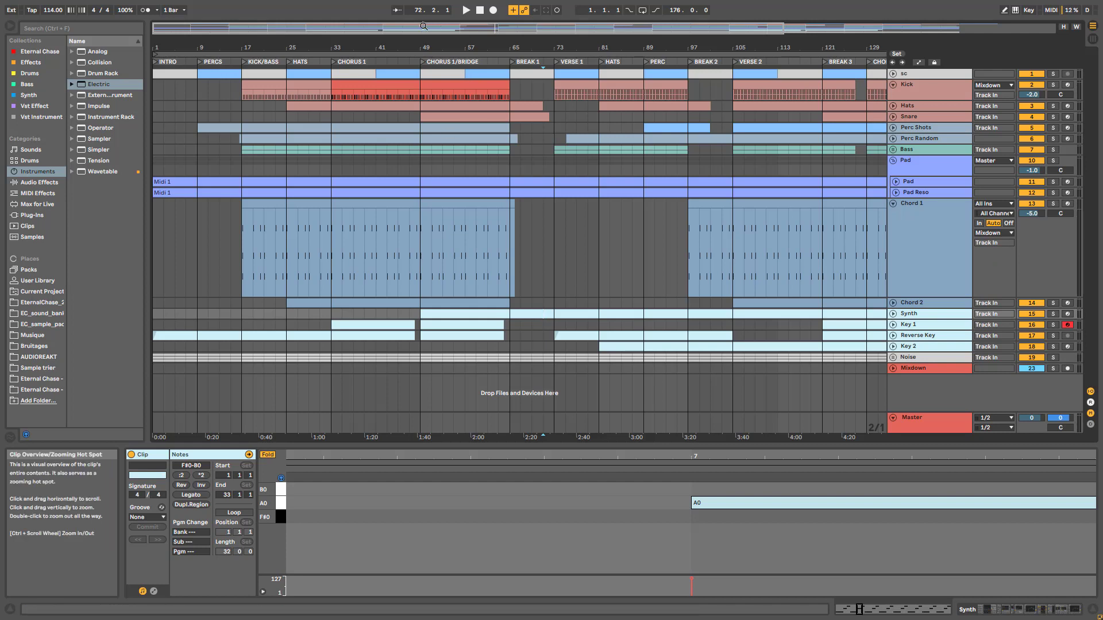
left_click_drag(423, 47, 531, 64)
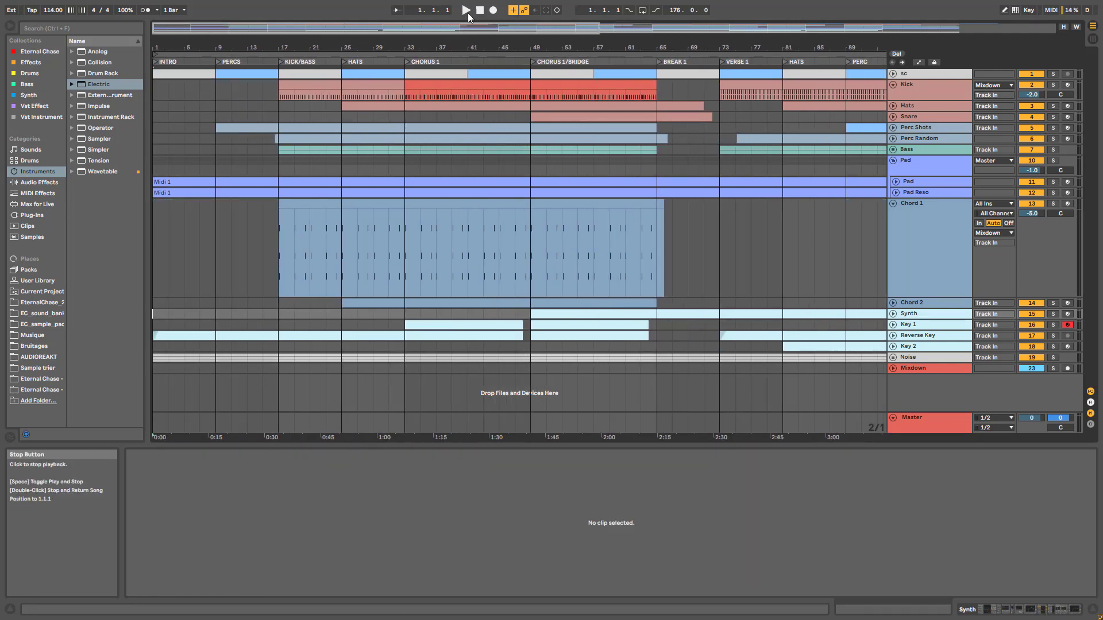
Play the arrangement from the beginning, unfold the Reverse Key track and briefly solo it
left_click(466, 10)
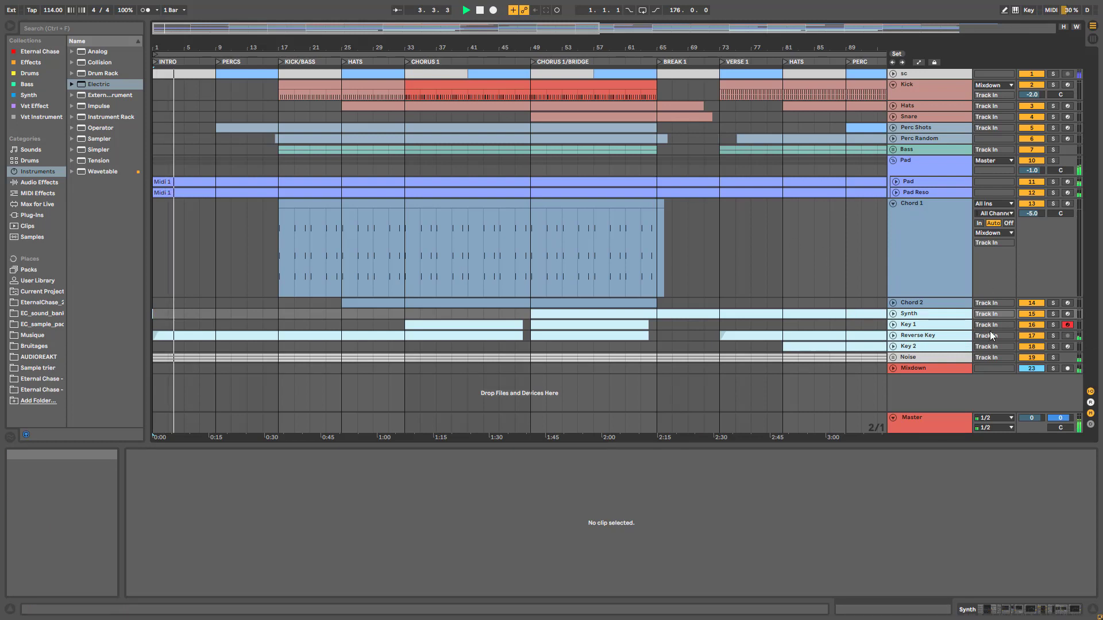
left_click(893, 336)
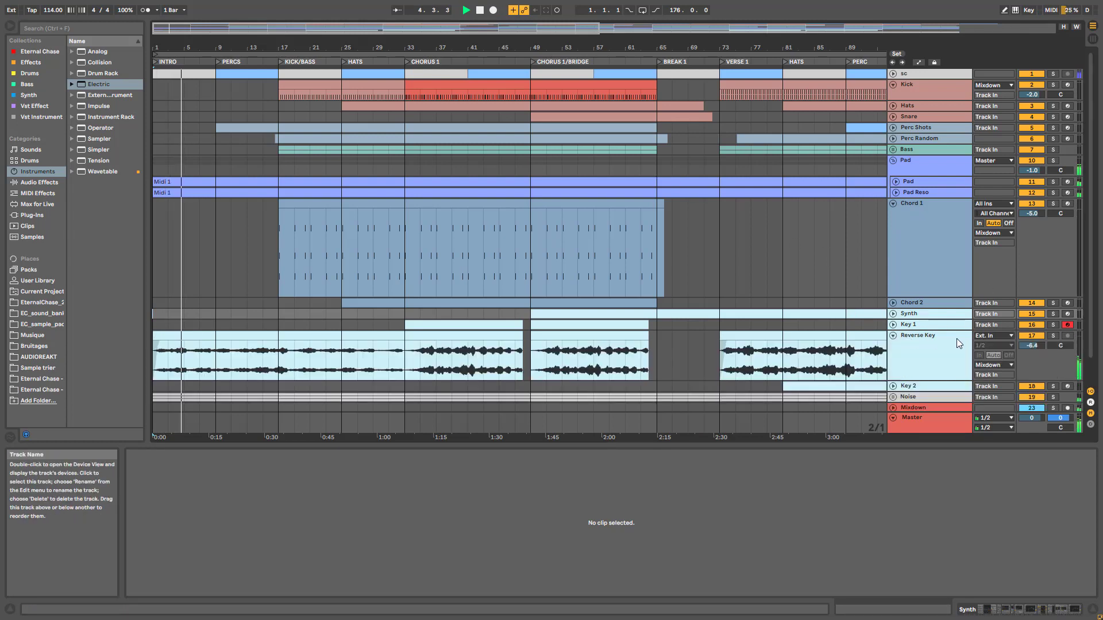
left_click(1052, 336)
left_click(1053, 336)
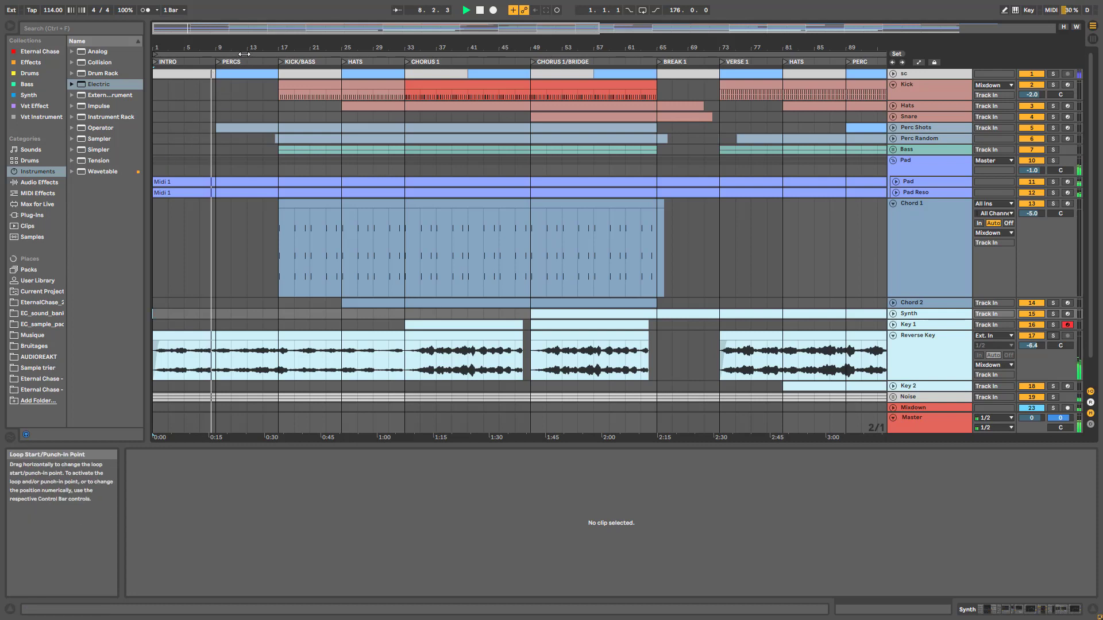
Play back from the Kick/Bass and Hats sections, unfolding the Chord 2 track and briefly soloing it
left_click(280, 165)
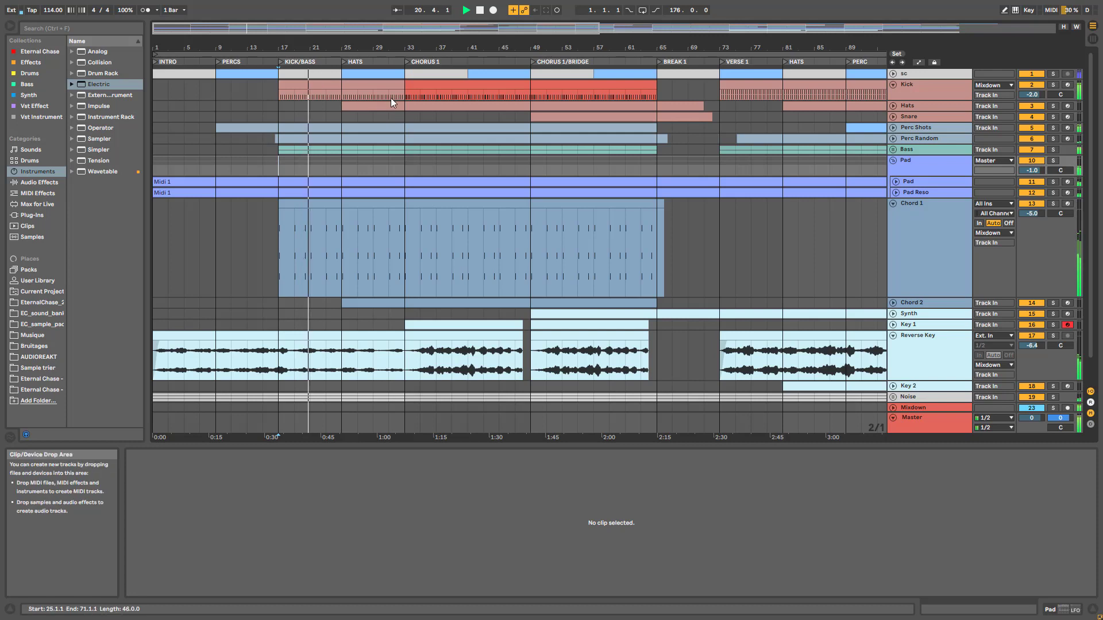
left_click(346, 116)
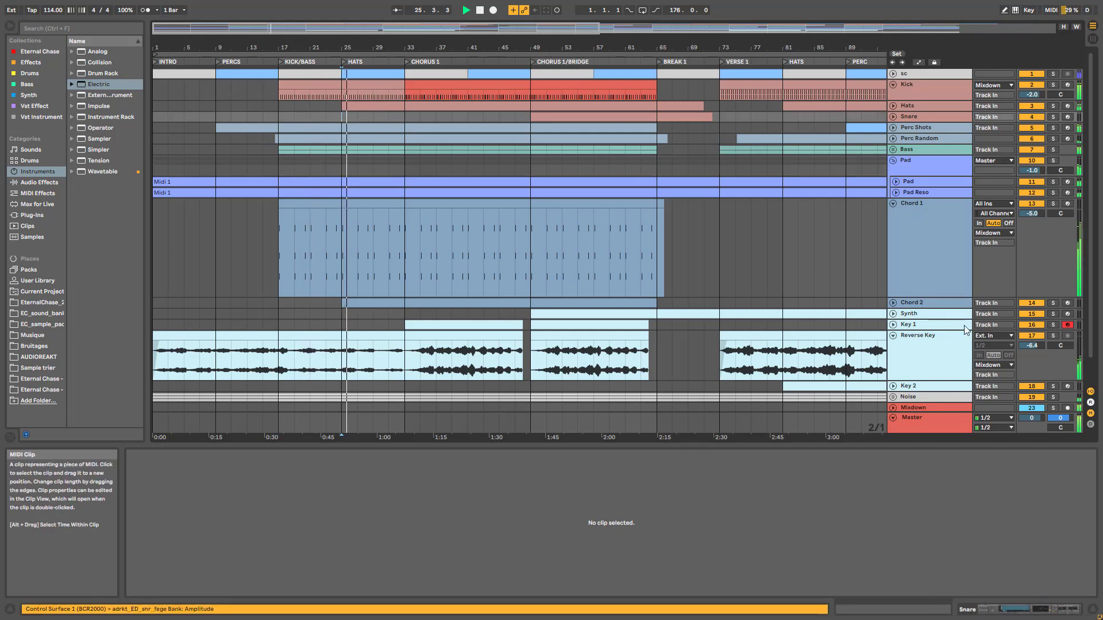
left_click(894, 302)
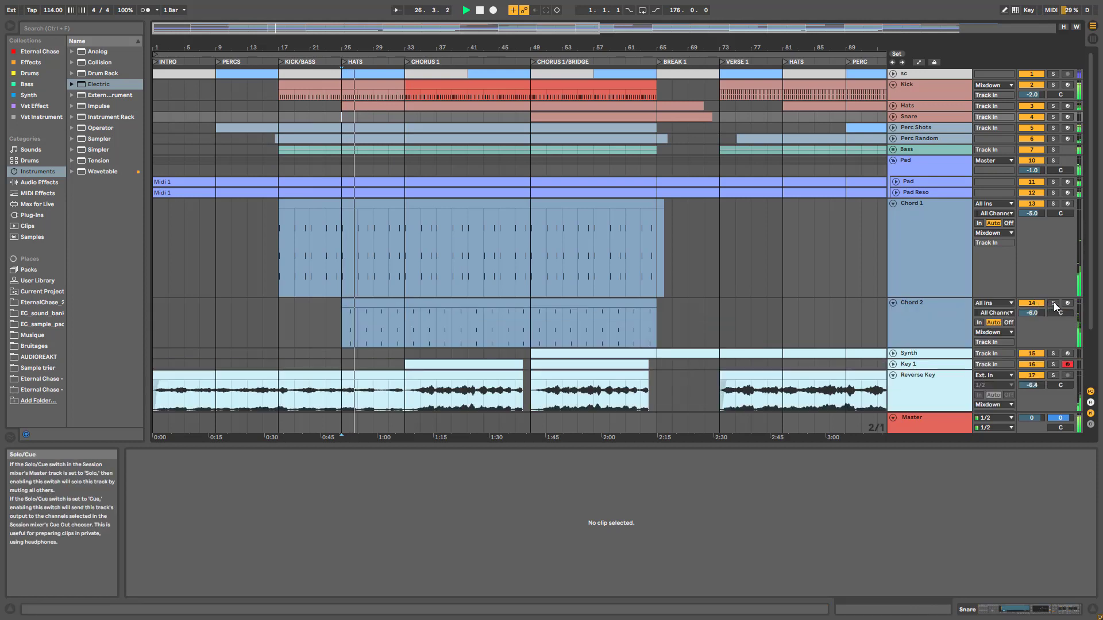
left_click(1053, 302)
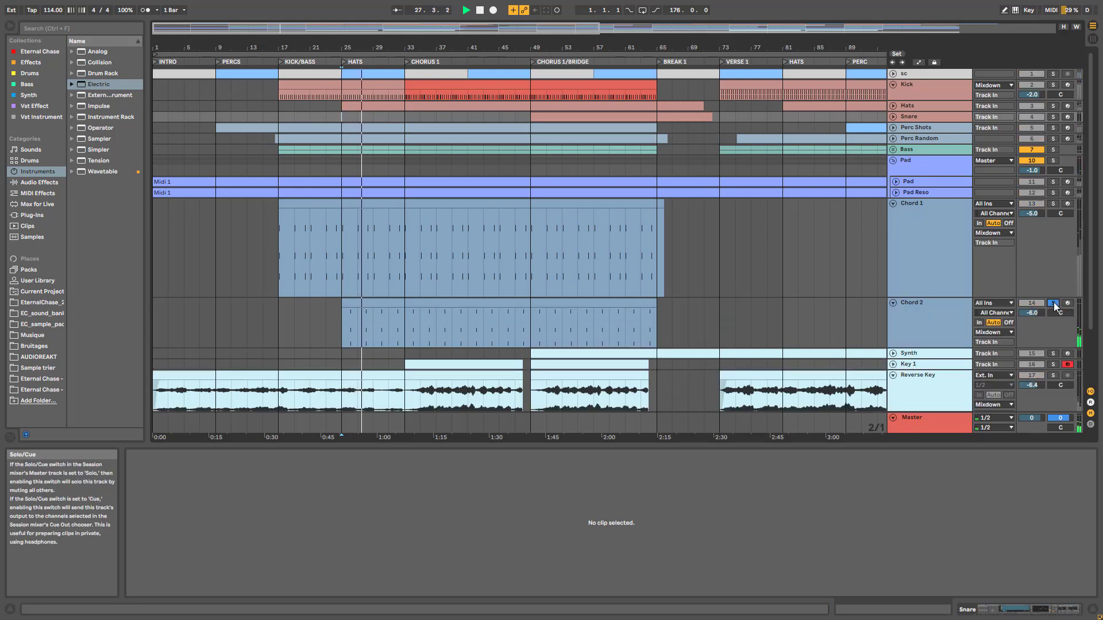
left_click(1053, 303)
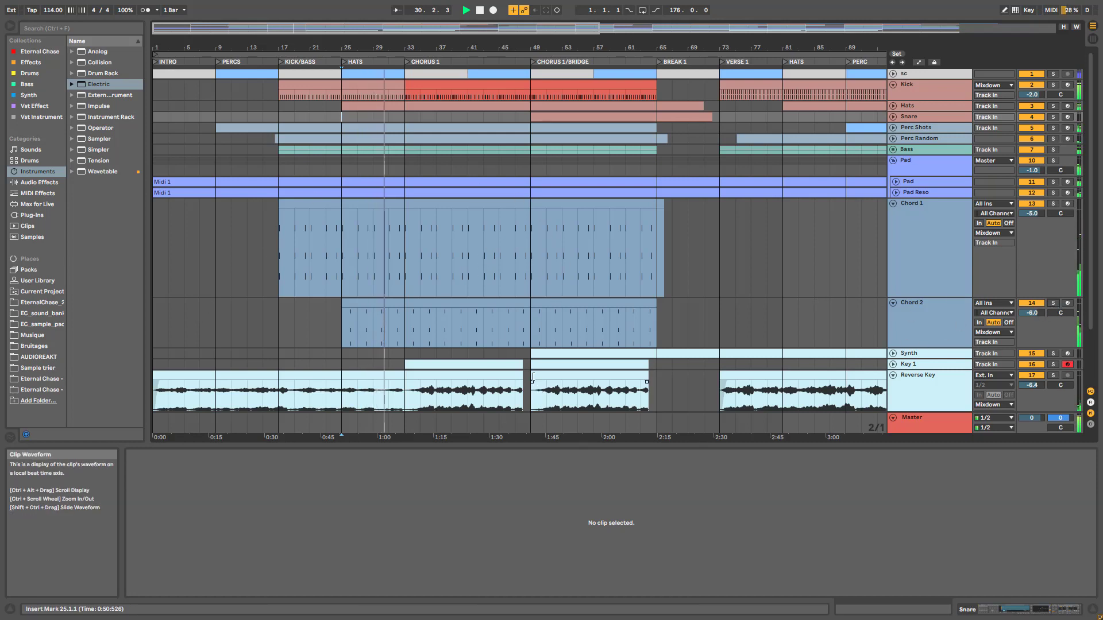
Stop playback, unfold the Key 1 track and fold the Reverse Key track
scroll(689, 287, "down", 1)
left_click(894, 342)
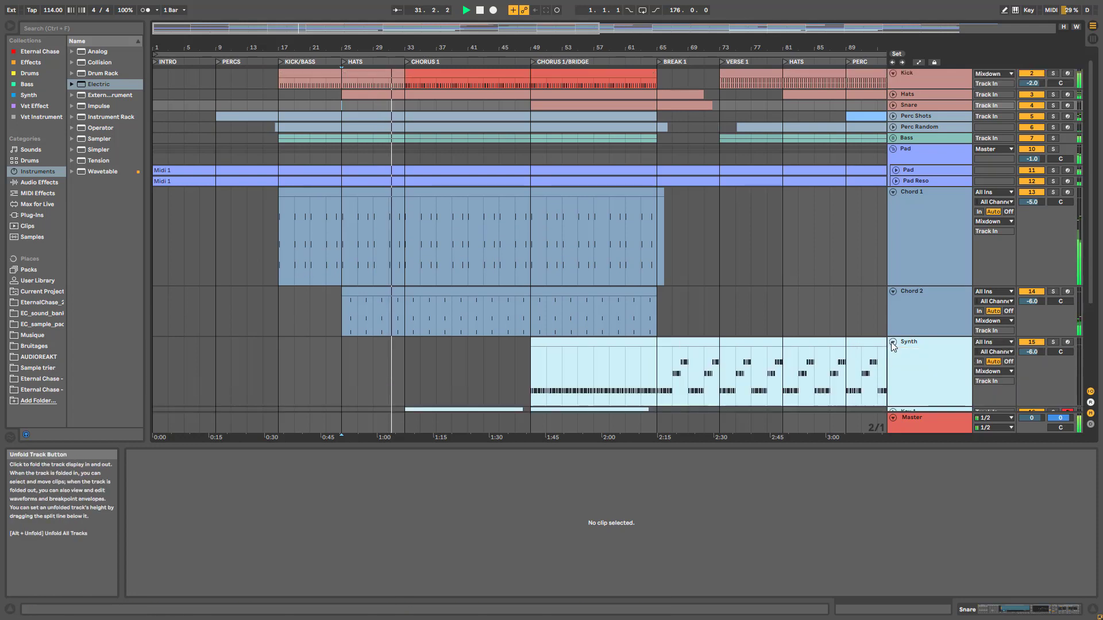
key("space")
scroll(481, 245, "down", 3)
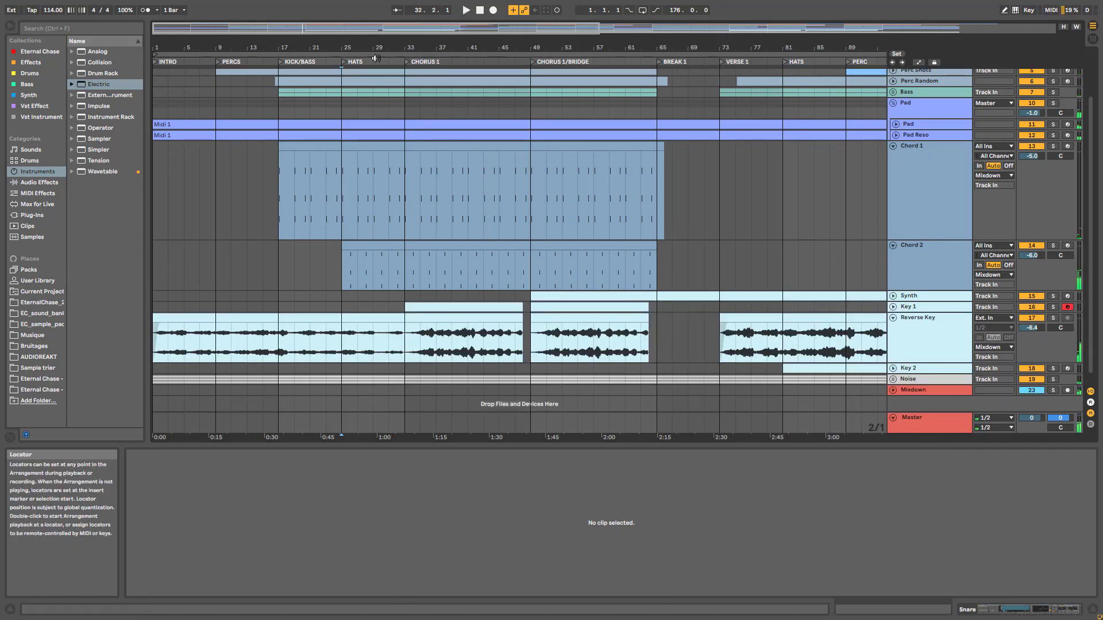
left_click(892, 306)
left_click(892, 367)
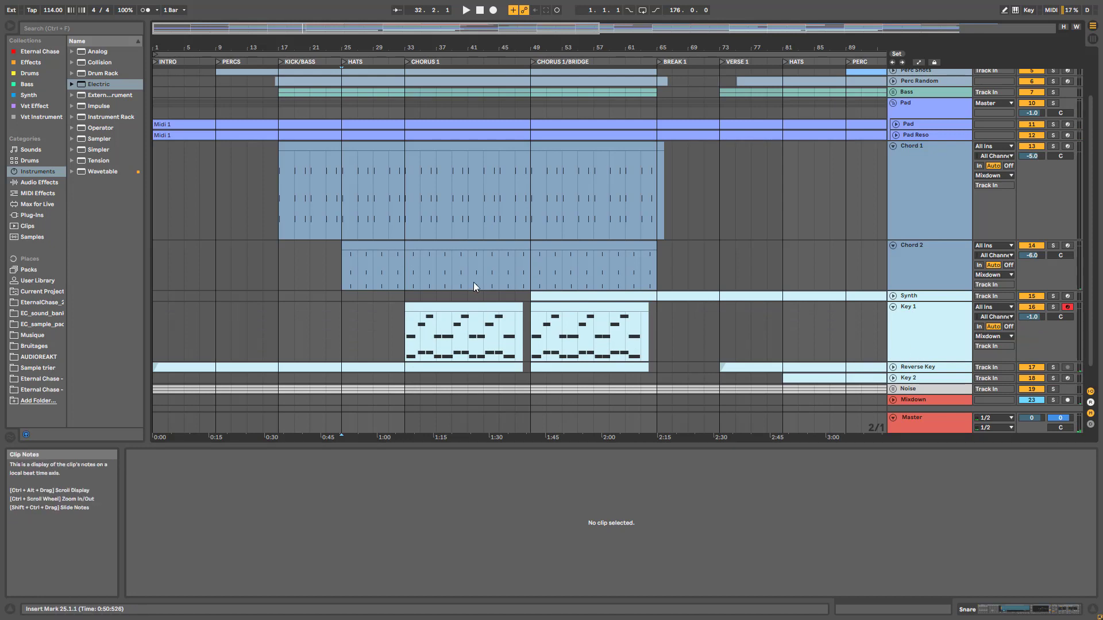
Select the red Kick clip starting at bar 33 and play the arrangement from Chorus 1
scroll(491, 242, "up", 5)
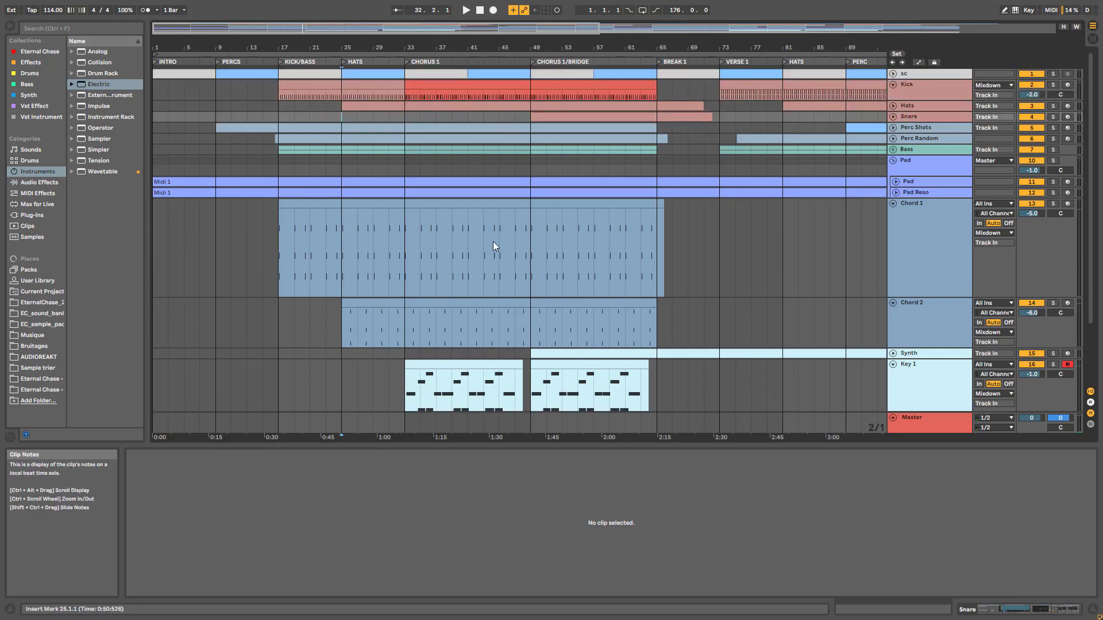
left_click(404, 164)
left_click(430, 85)
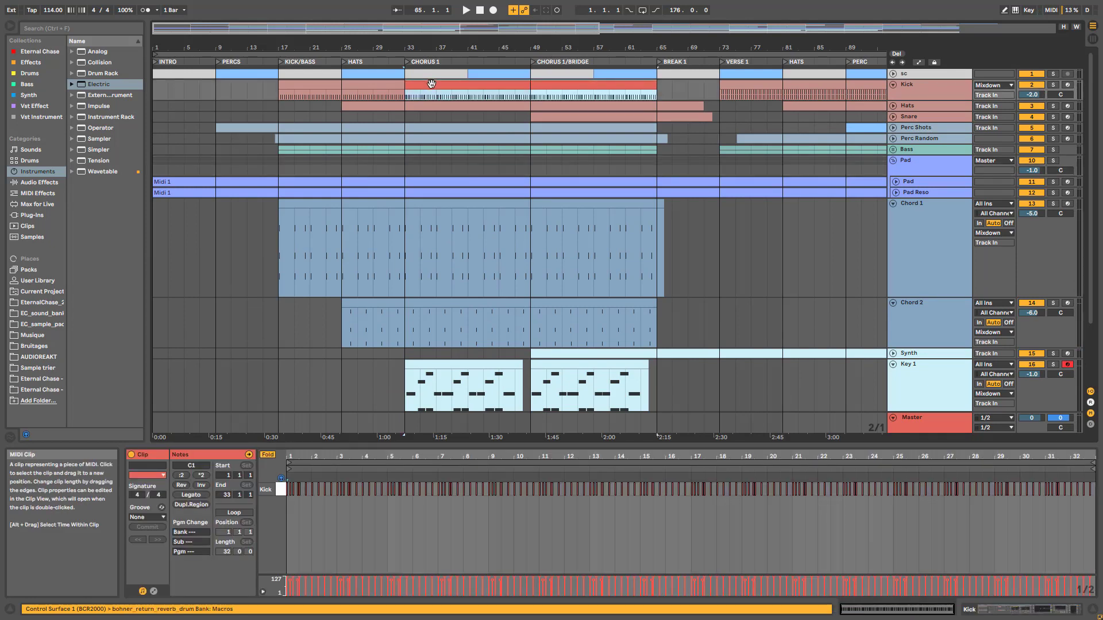
key("space")
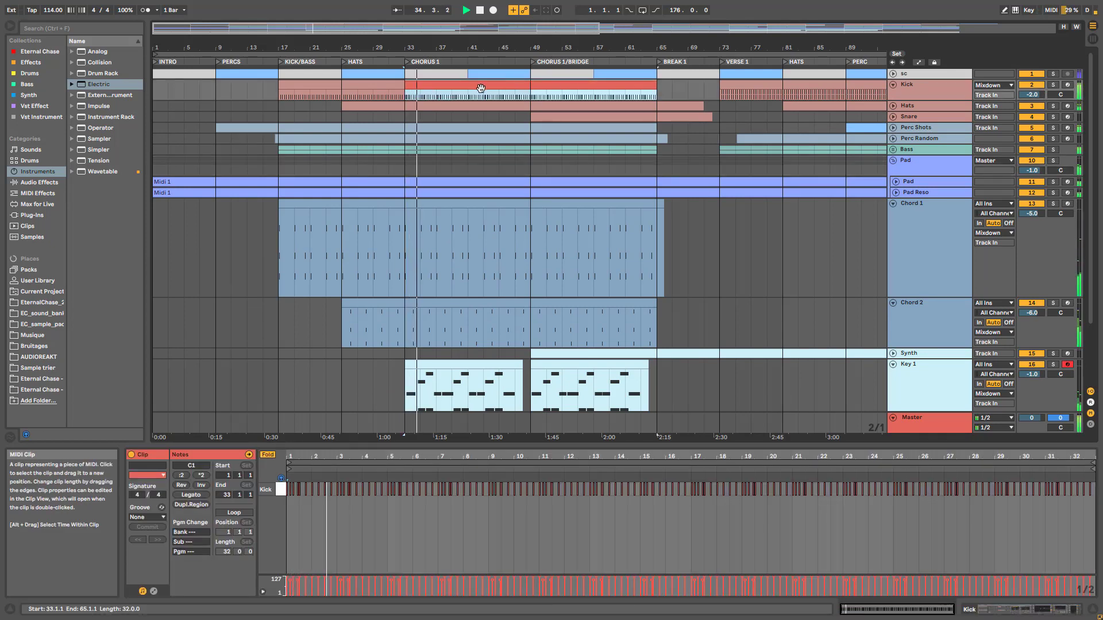
Unfold the Mixdown track and show the automation envelopes across the arrangement
scroll(493, 392, "down", 2)
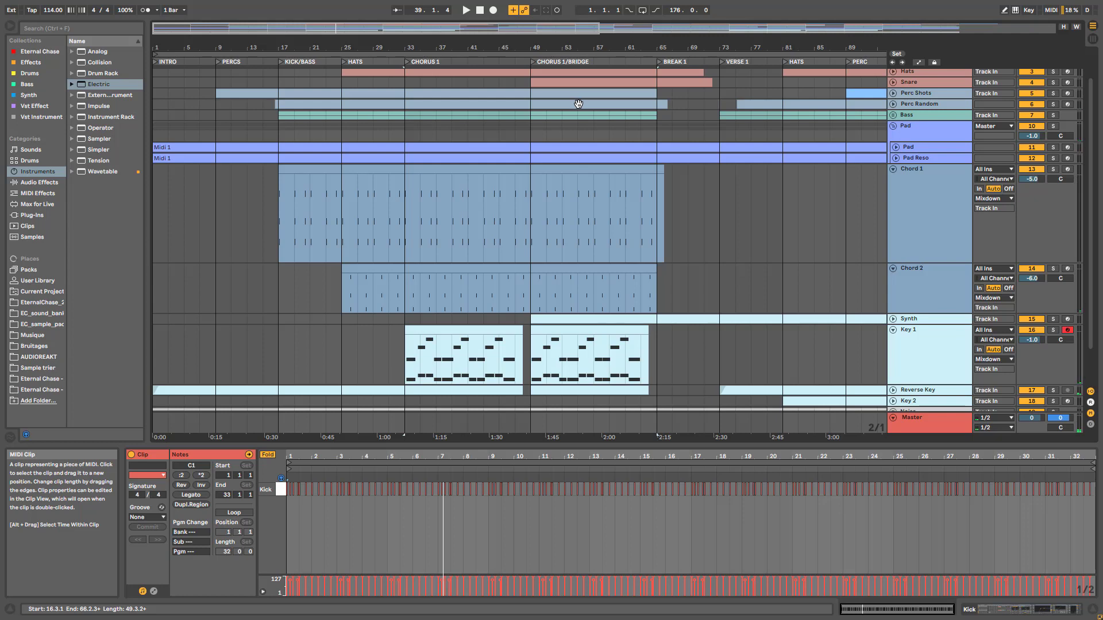
scroll(578, 136, "down", 3)
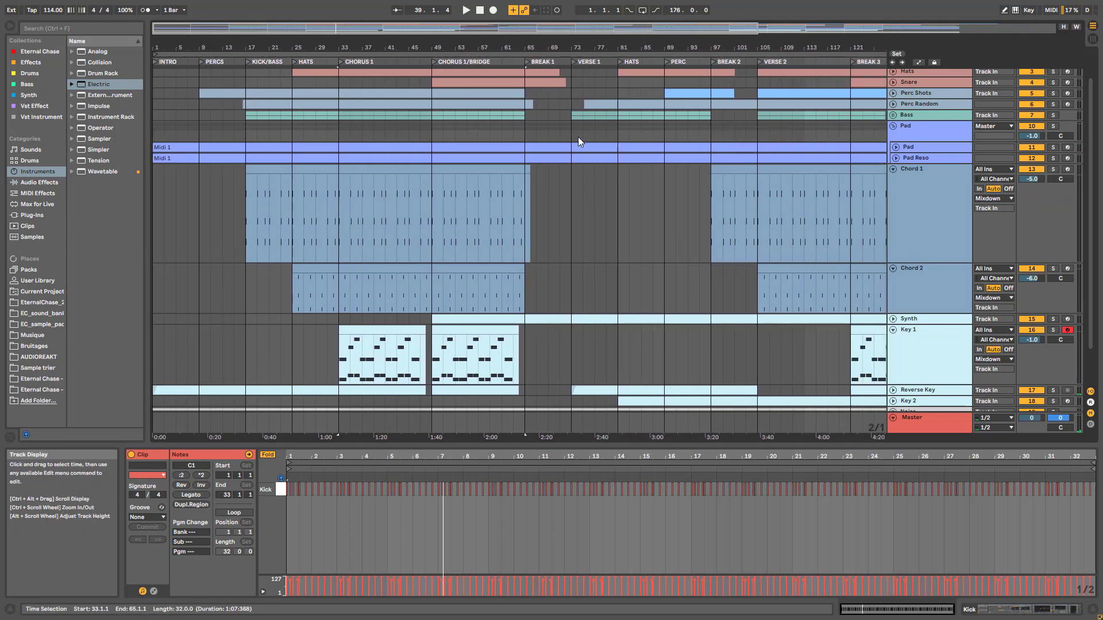
scroll(800, 404, "down", 3)
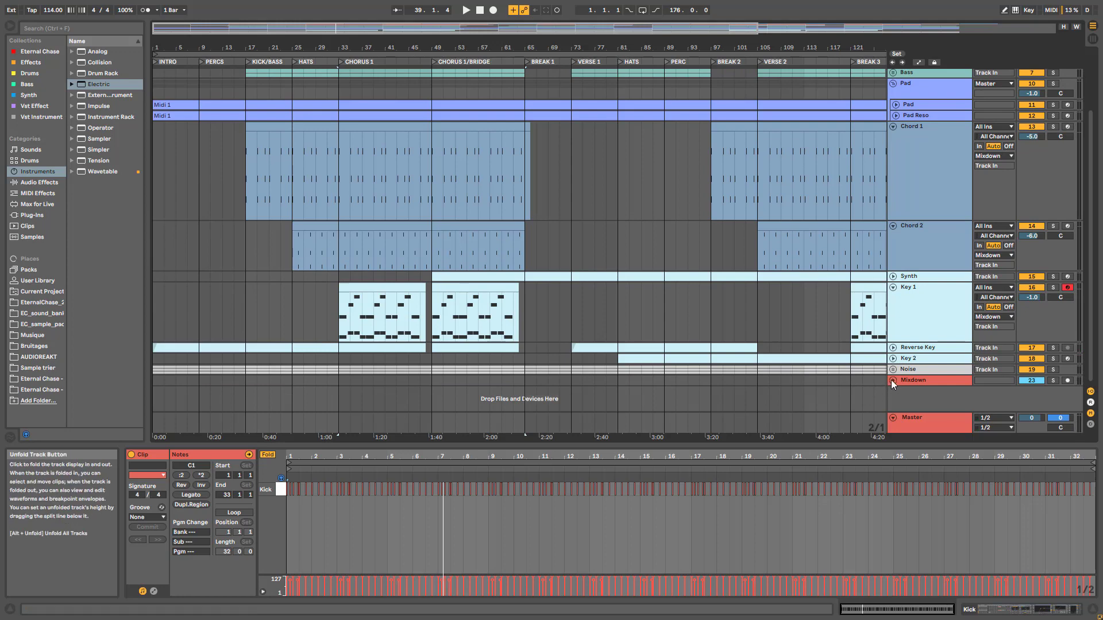
scroll(891, 380, "down", 1)
scroll(883, 355, "down", 2)
key("a")
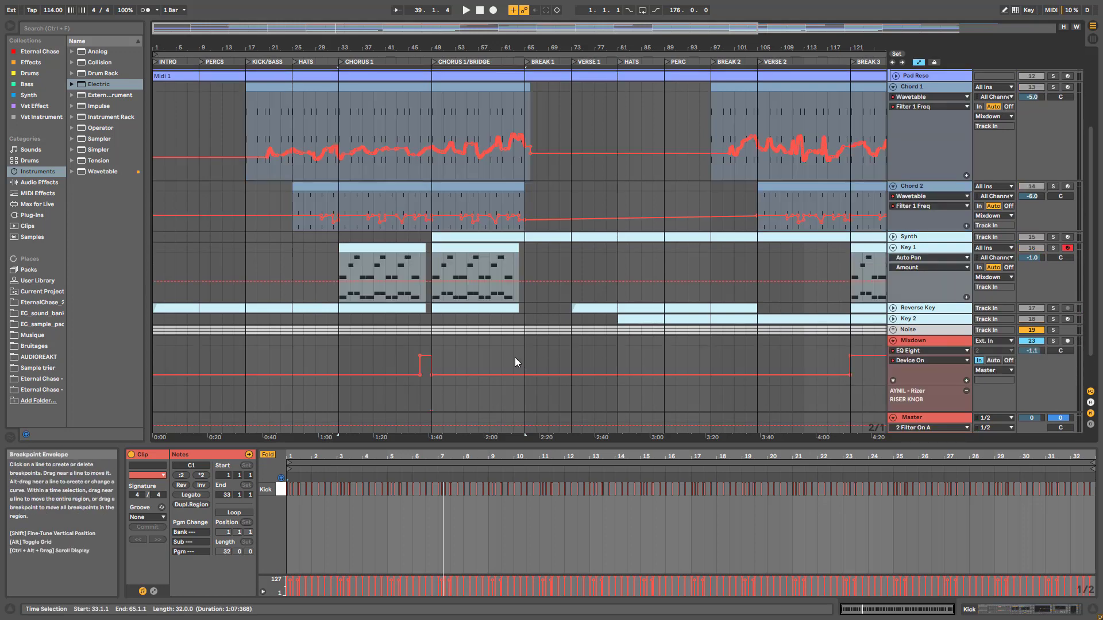
Audition the transition from Chorus 1 into Chorus 1/Bridge from bar 47, briefly soloing the Mixdown track, and stop playback
left_click(419, 387)
key("space")
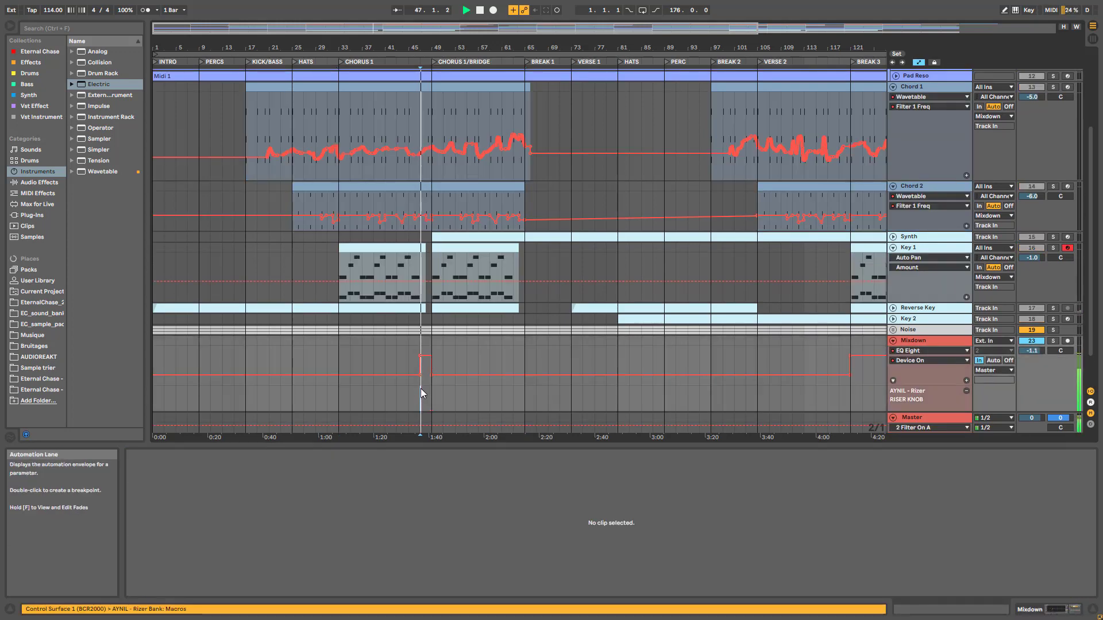
key("space")
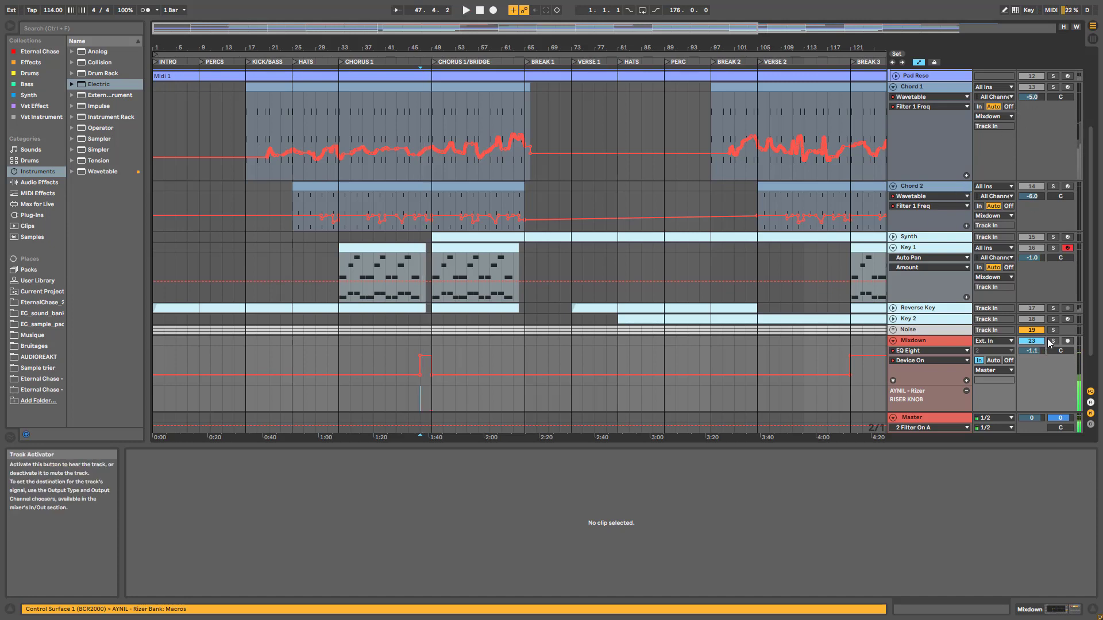
left_click(1053, 342)
left_click(1053, 341)
key("space")
scroll(540, 304, "up", 5)
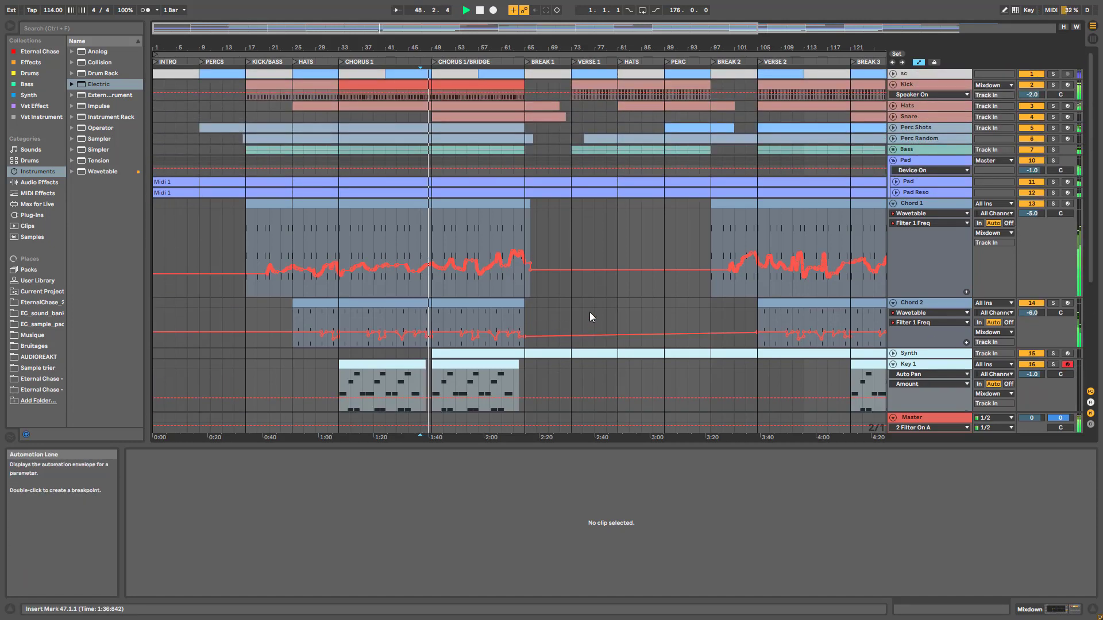
scroll(589, 312, "down", 4)
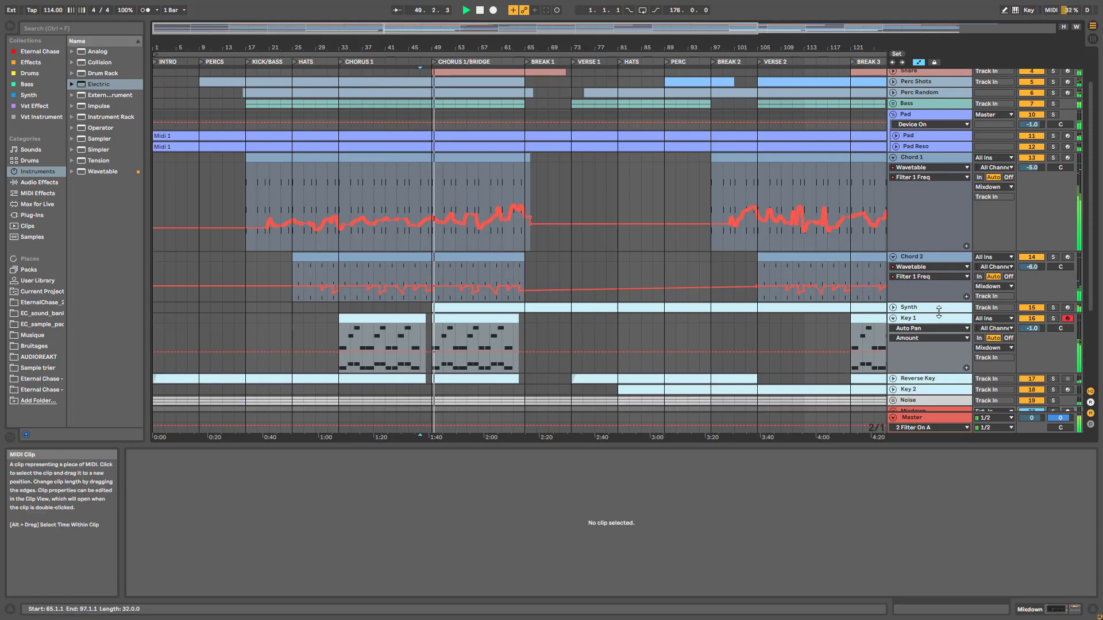
scroll(834, 311, "up", 3)
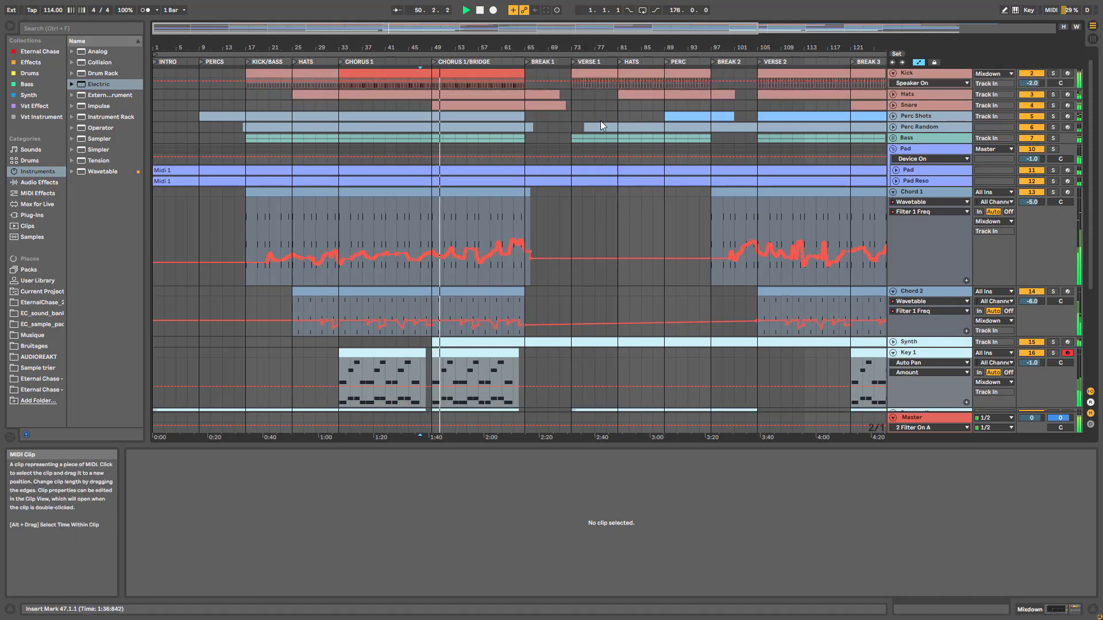
key("space")
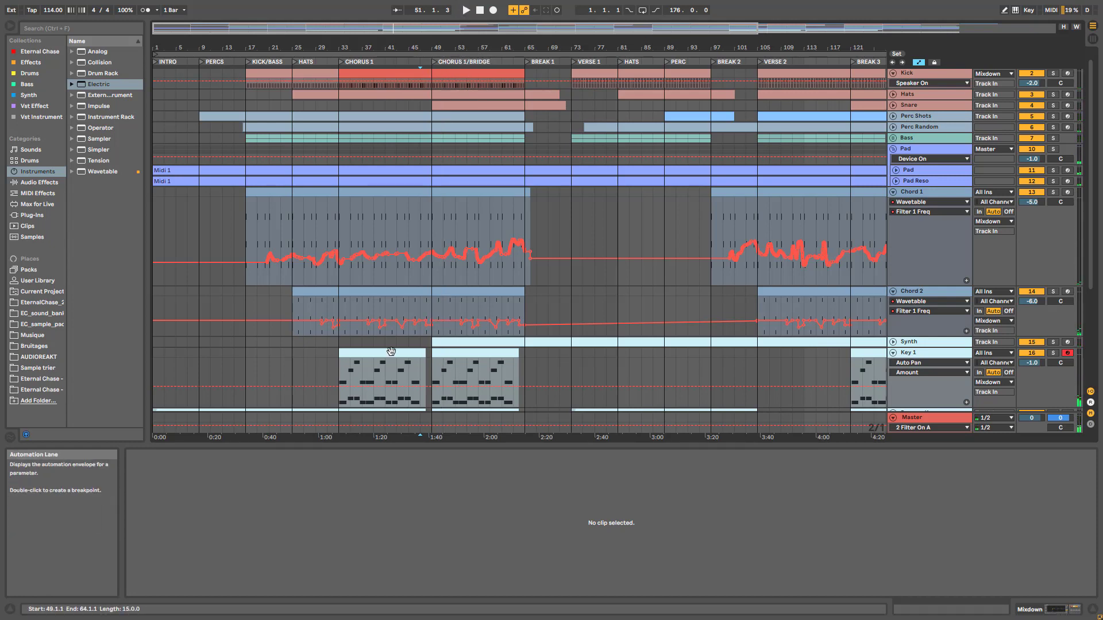
Unfold the Synth track, audition Chorus 1/Bridge from bar 51 and stop playback
left_click(919, 341)
left_click(892, 342)
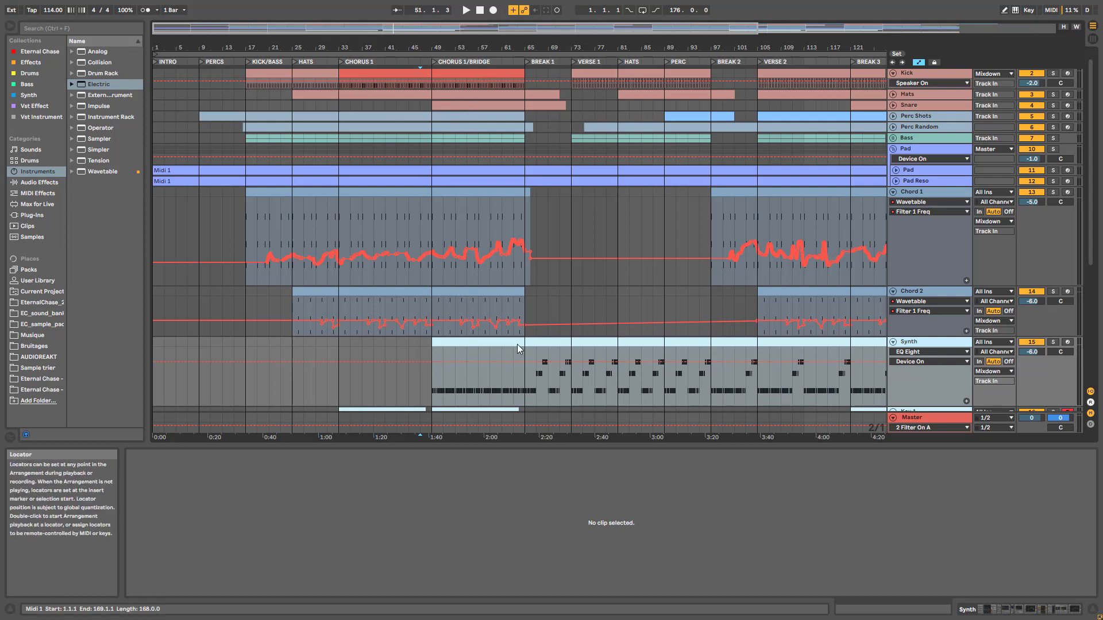
left_click(447, 390)
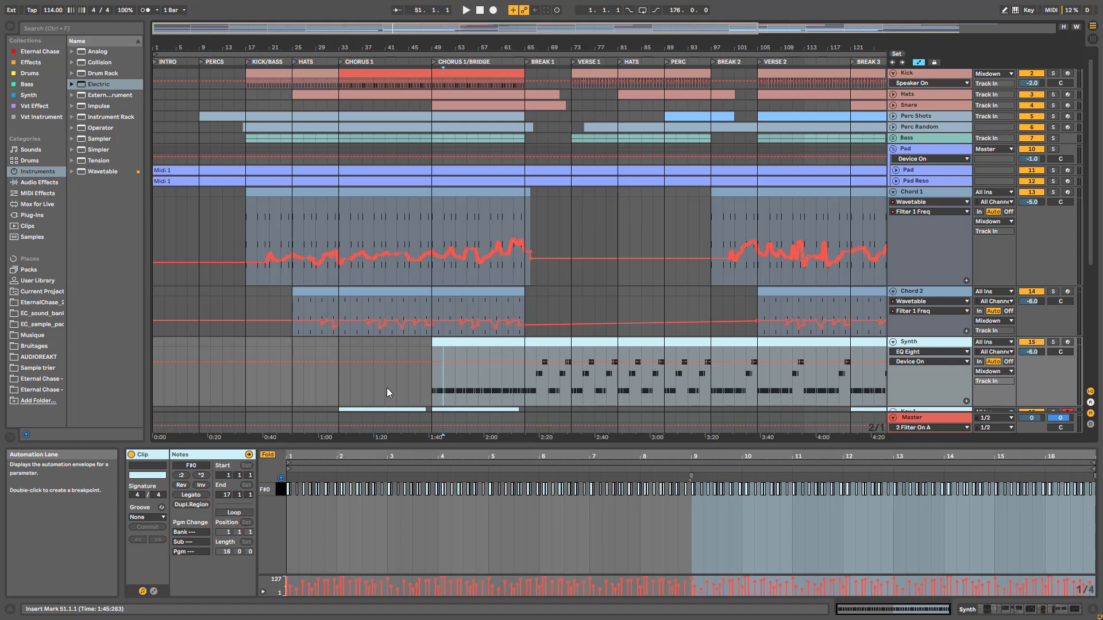
key("space")
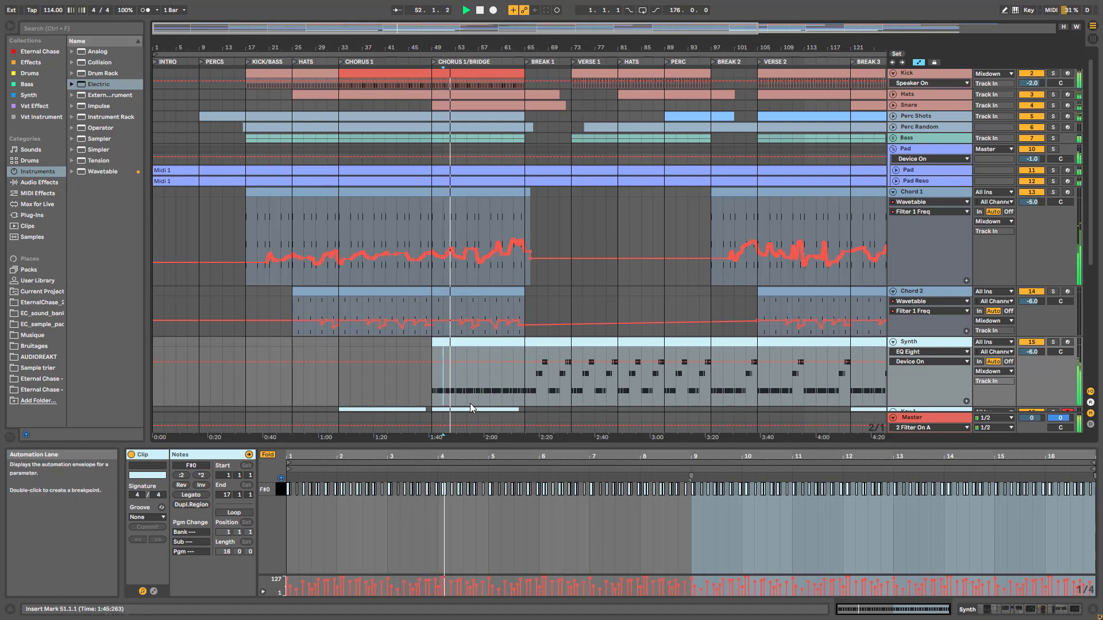
scroll(470, 403, "down", 4)
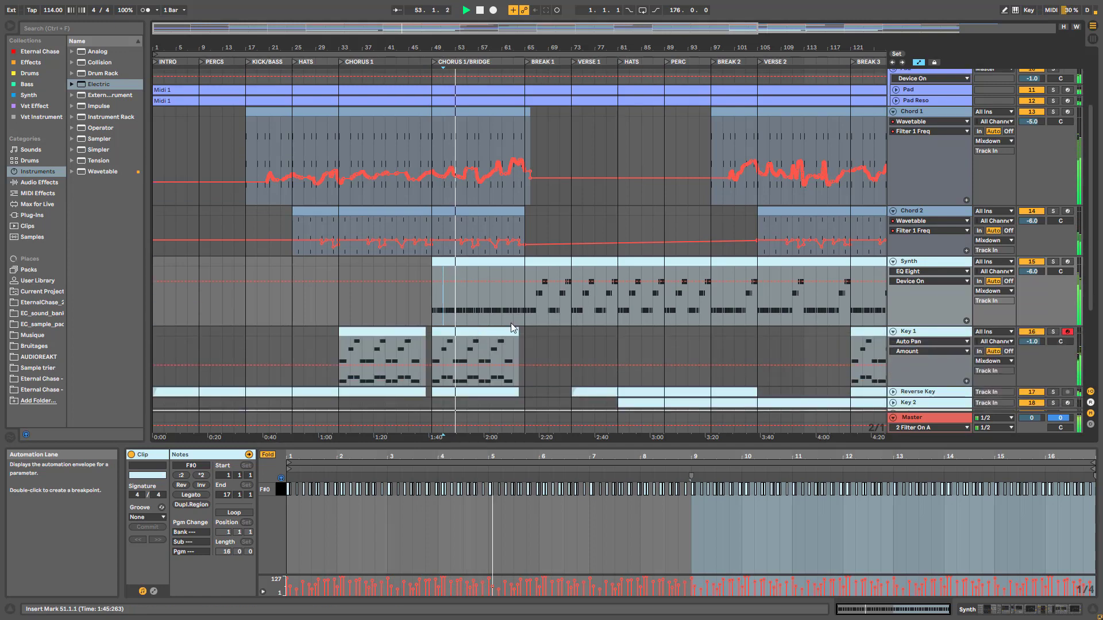
scroll(515, 294, "up", 5)
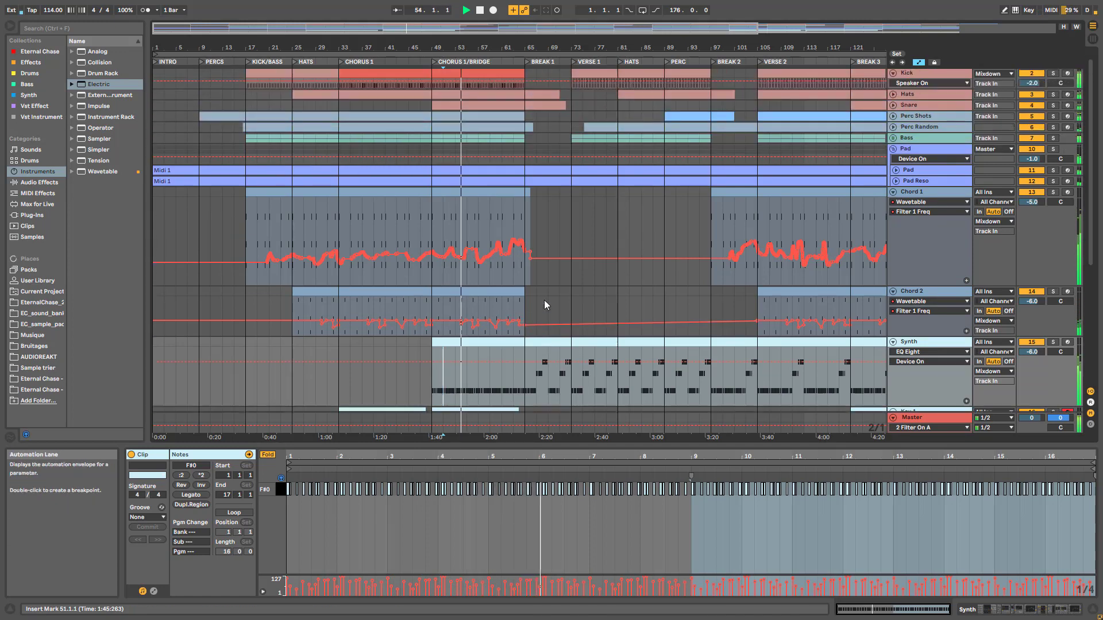
scroll(553, 306, "down", 3)
key("space")
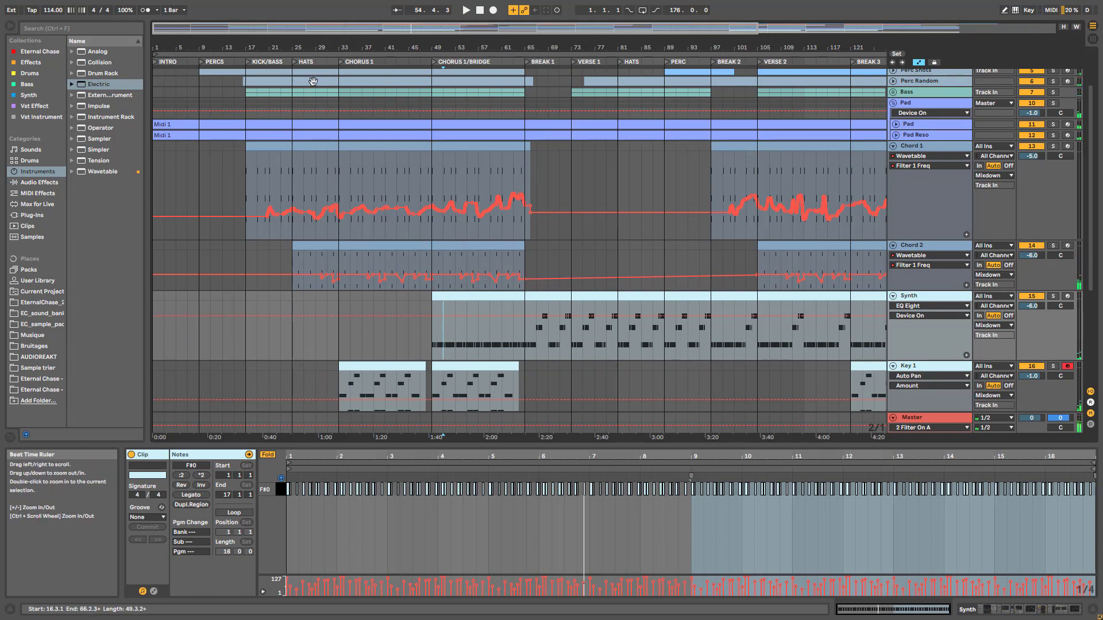
Play the arrangement from bar 63 into Break 1, place the insert marker at bar 73 and stop playback
scroll(509, 347, "up", 3)
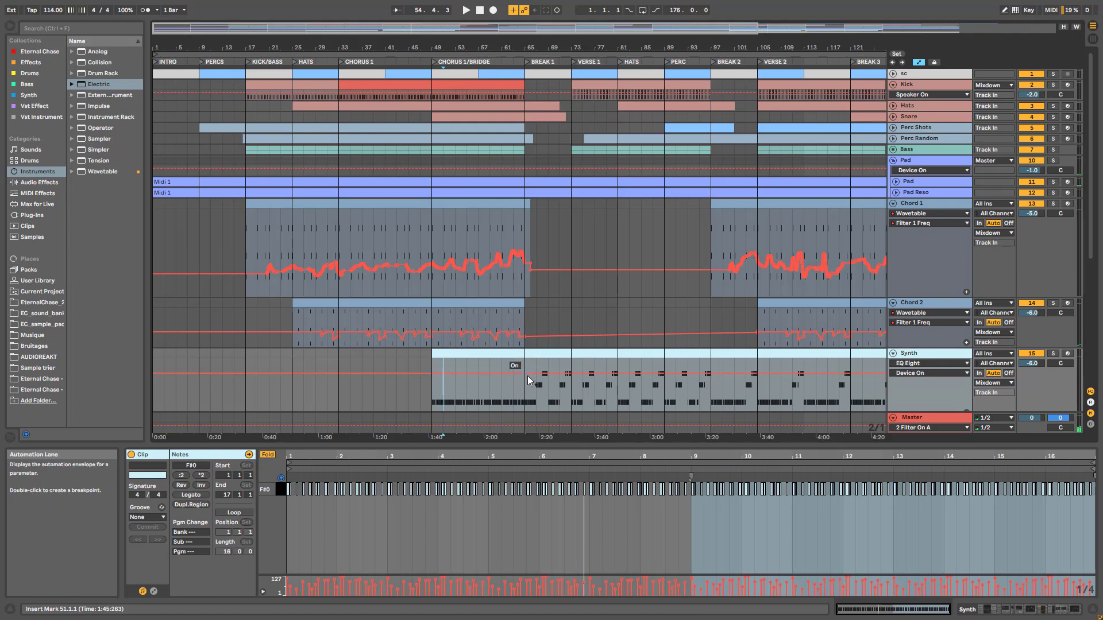
left_click(513, 390)
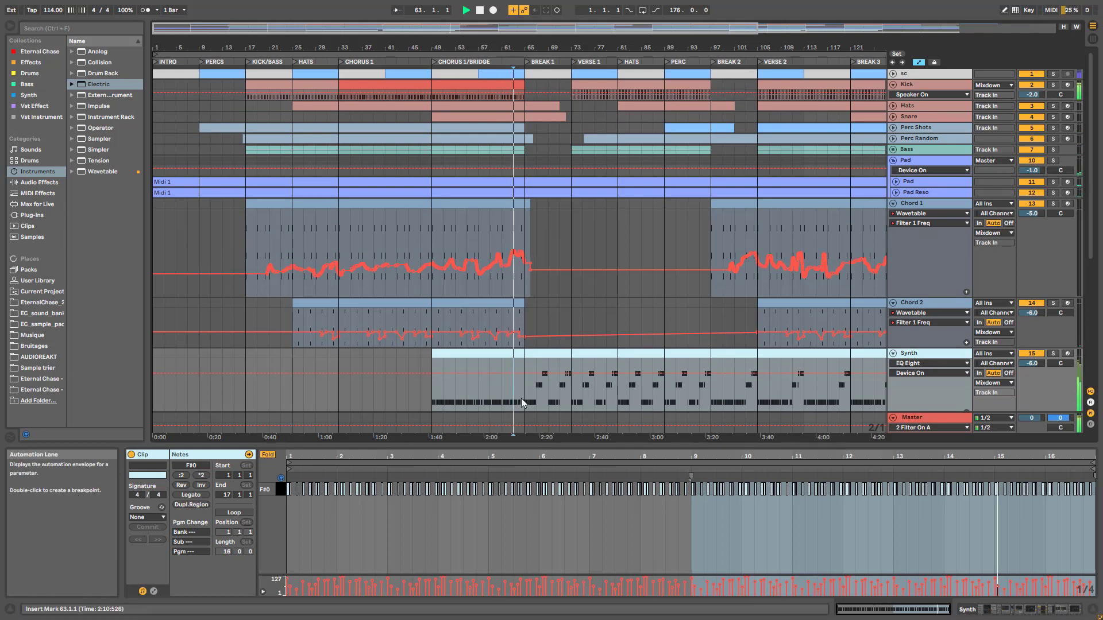
key("space")
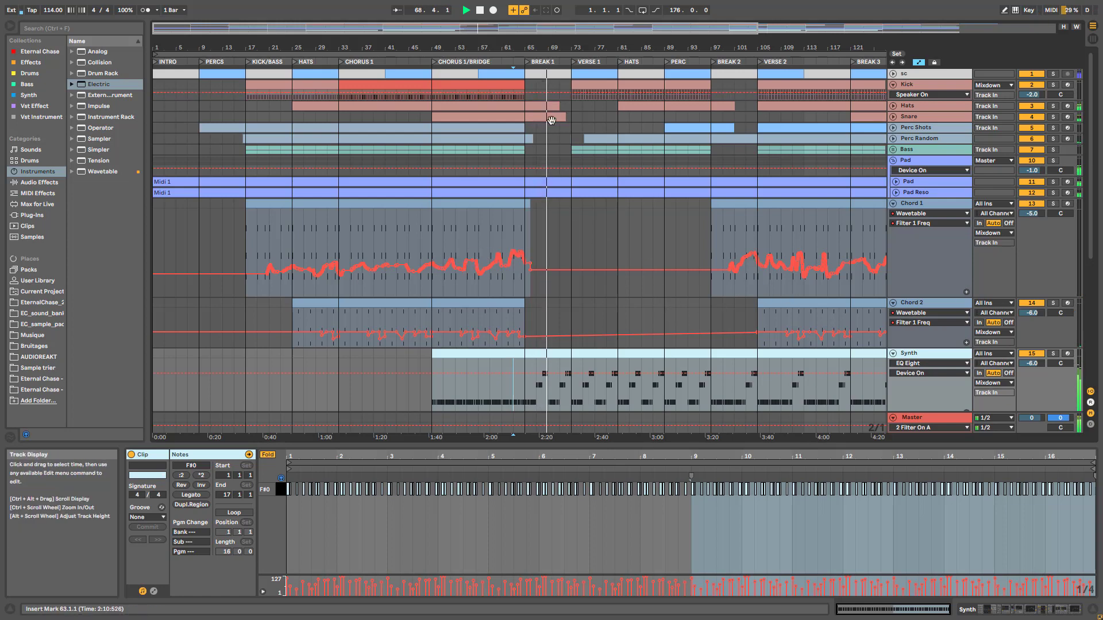
left_click(569, 217)
key("space")
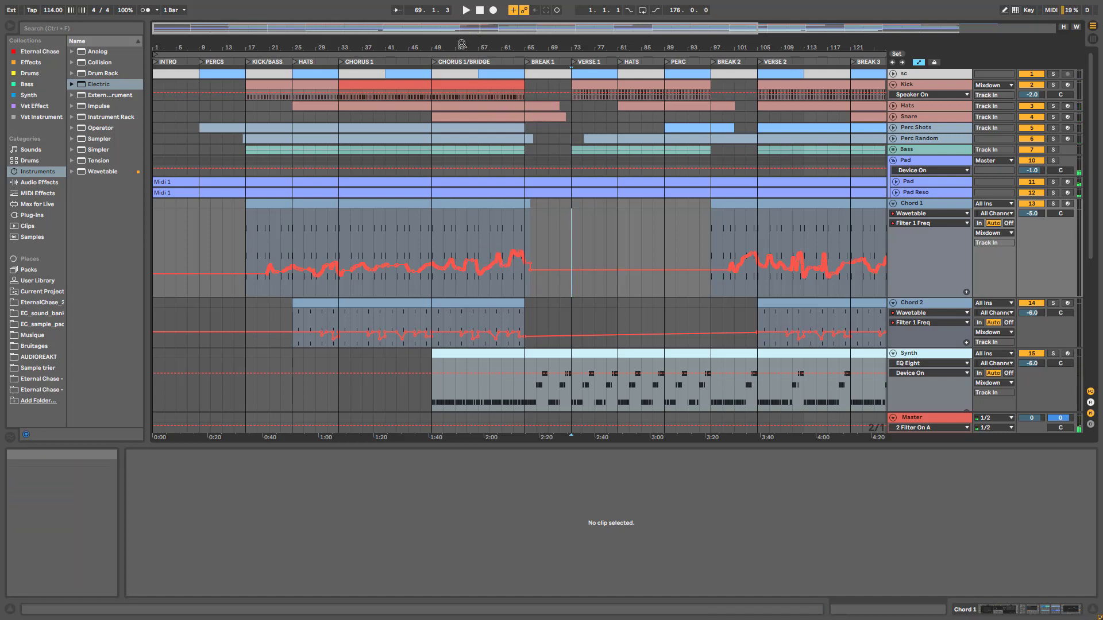
Review the lower tracks and play the arrangement from the start of Break 1 at bar 65
left_click(507, 265)
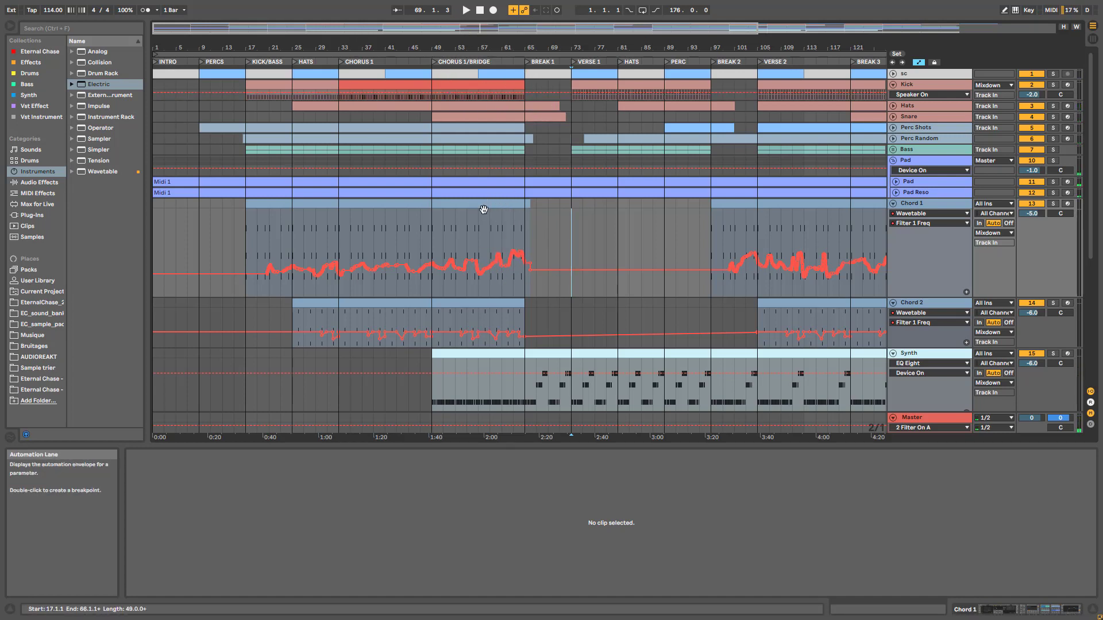
scroll(517, 294, "down", 5)
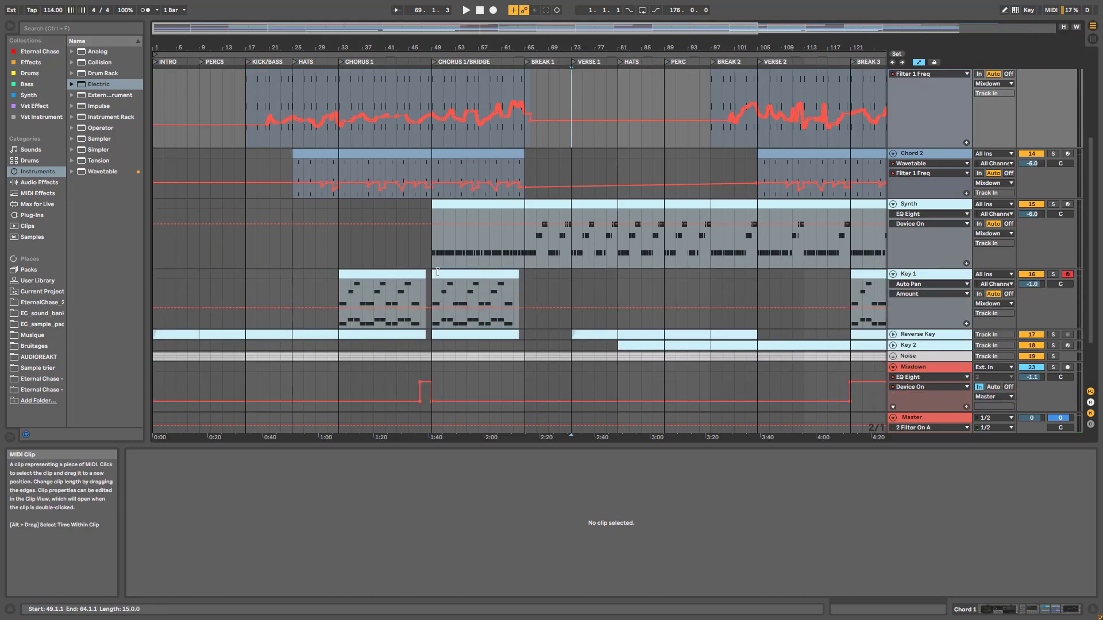
scroll(474, 291, "down", 2)
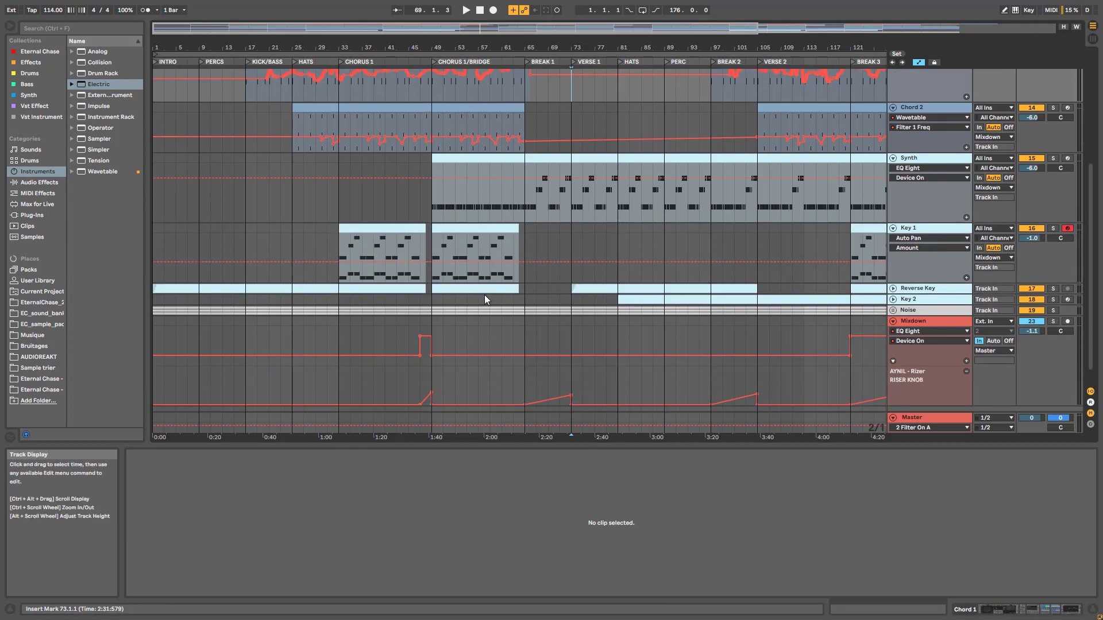
scroll(529, 284, "up", 2)
scroll(526, 284, "up", 5)
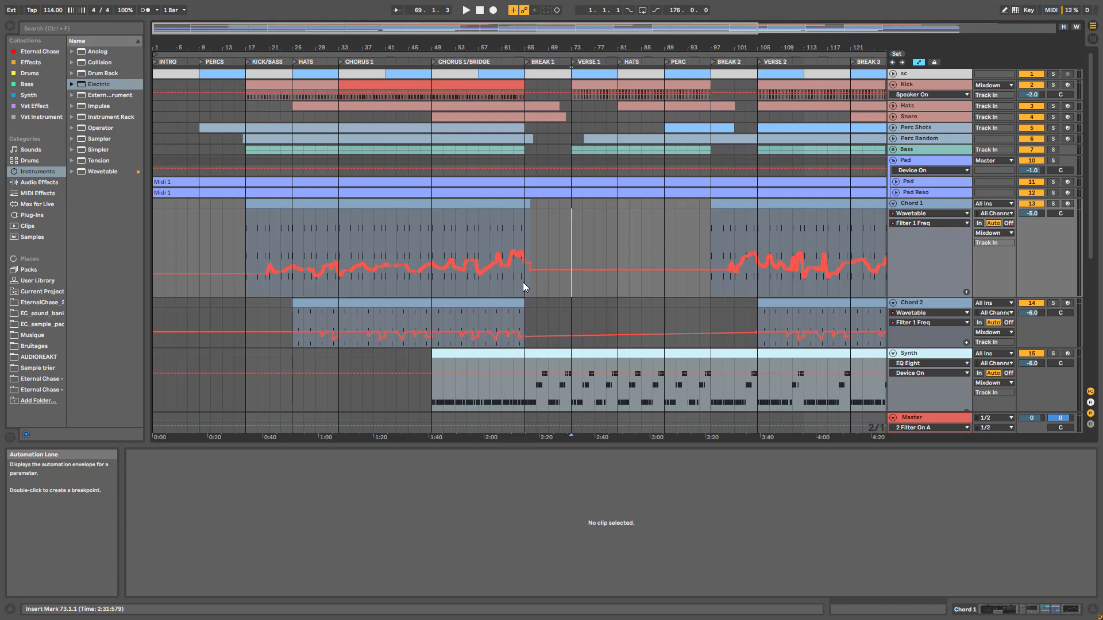
left_click(522, 399)
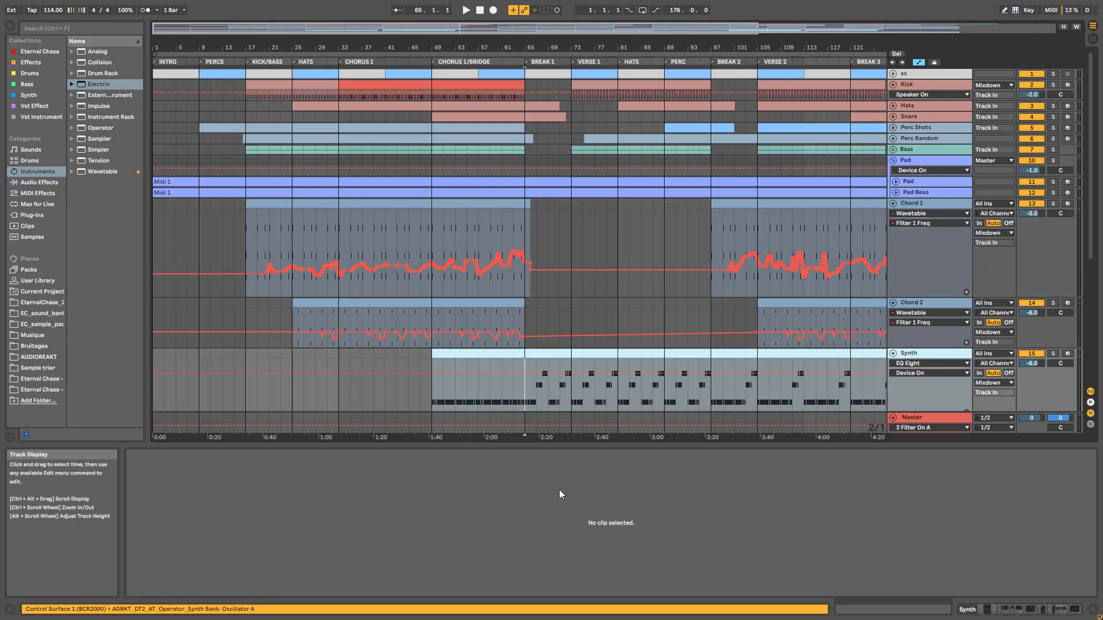
key("space")
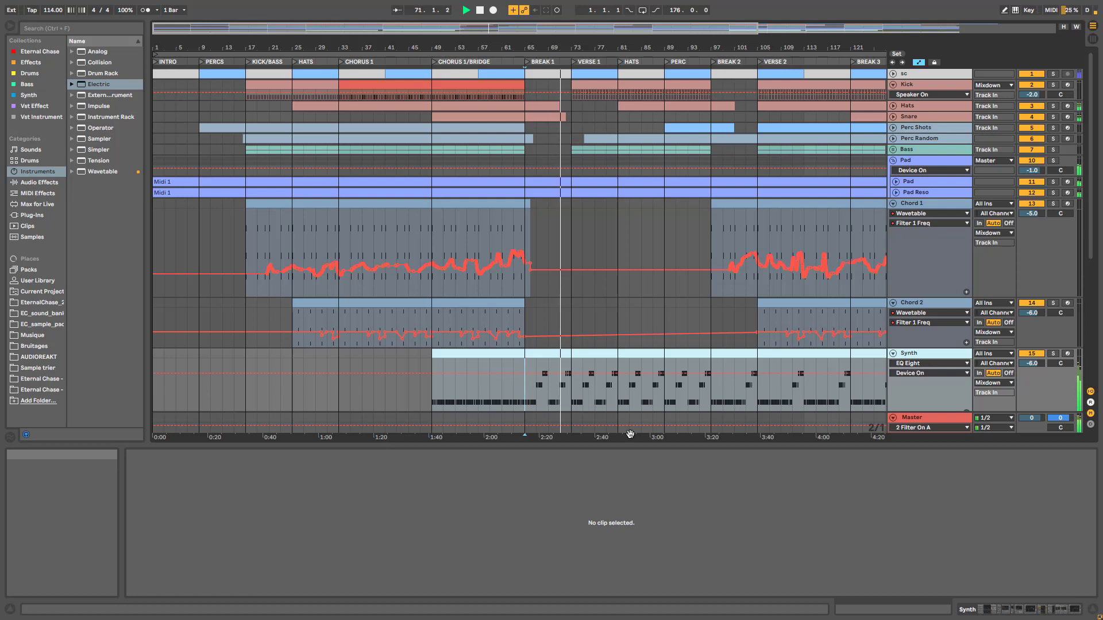
Open the Key 1 clip in the Chorus 1/Bridge section to view its notes while playback continues
scroll(629, 330, "down", 2)
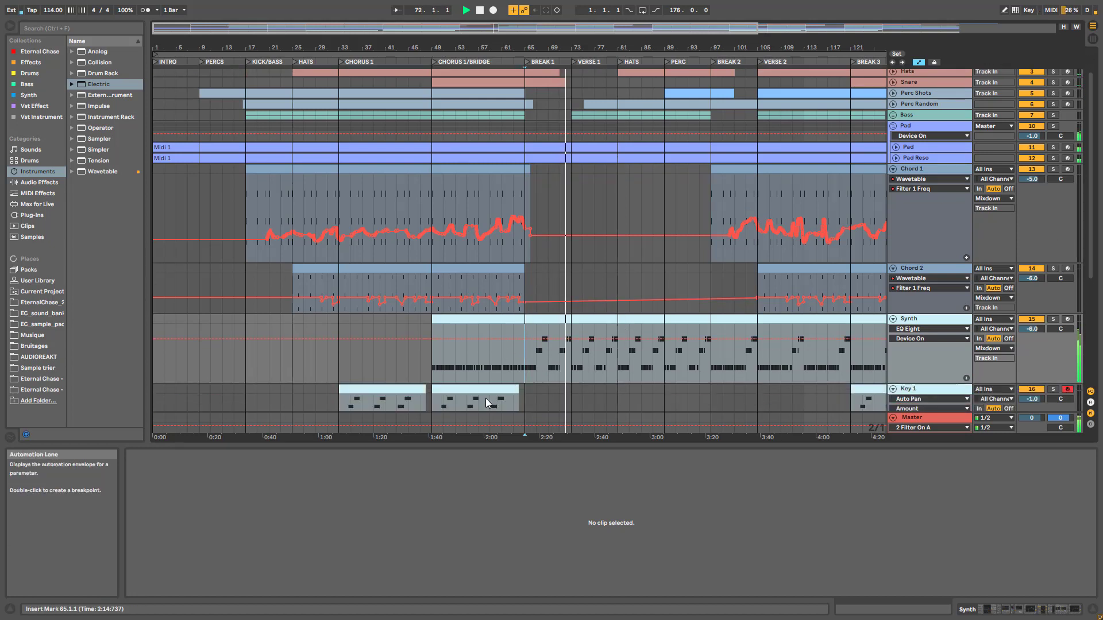
scroll(484, 398, "down", 3)
left_click(483, 347)
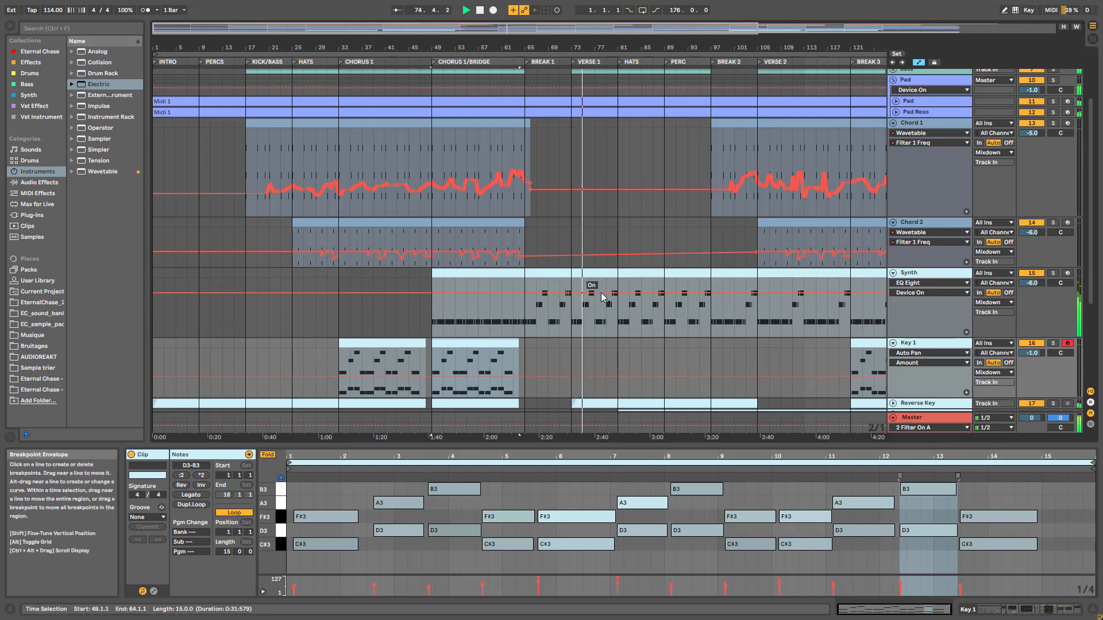
Unfold the Pad track inside the Pad group, stop playback and display its Wavetable Filter 1 Freq automation
scroll(606, 299, "up", 3)
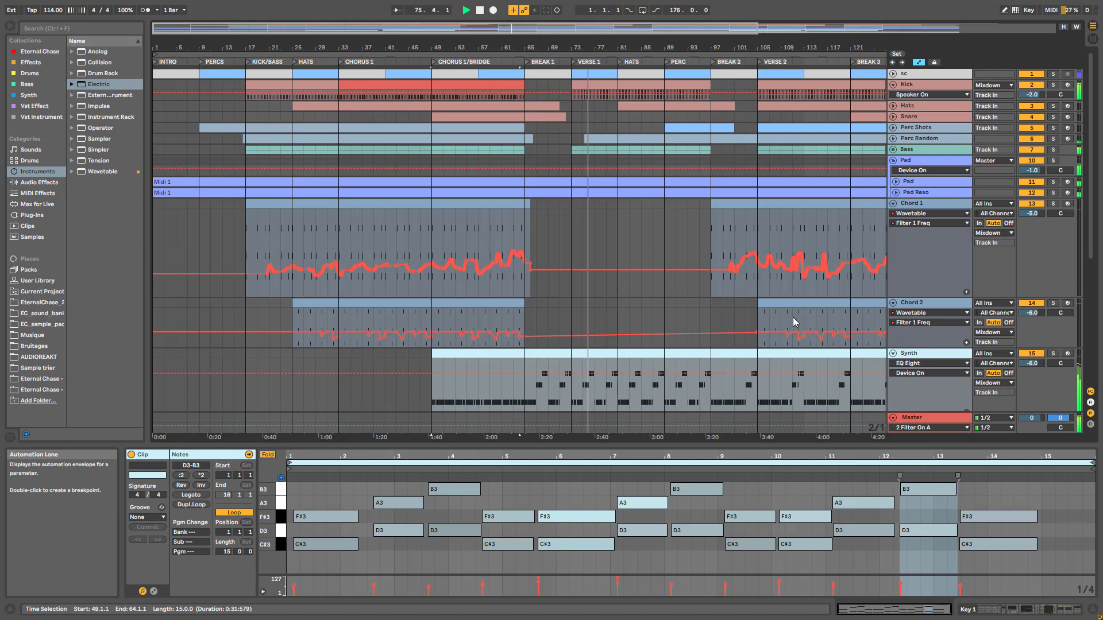
scroll(793, 317, "down", 1)
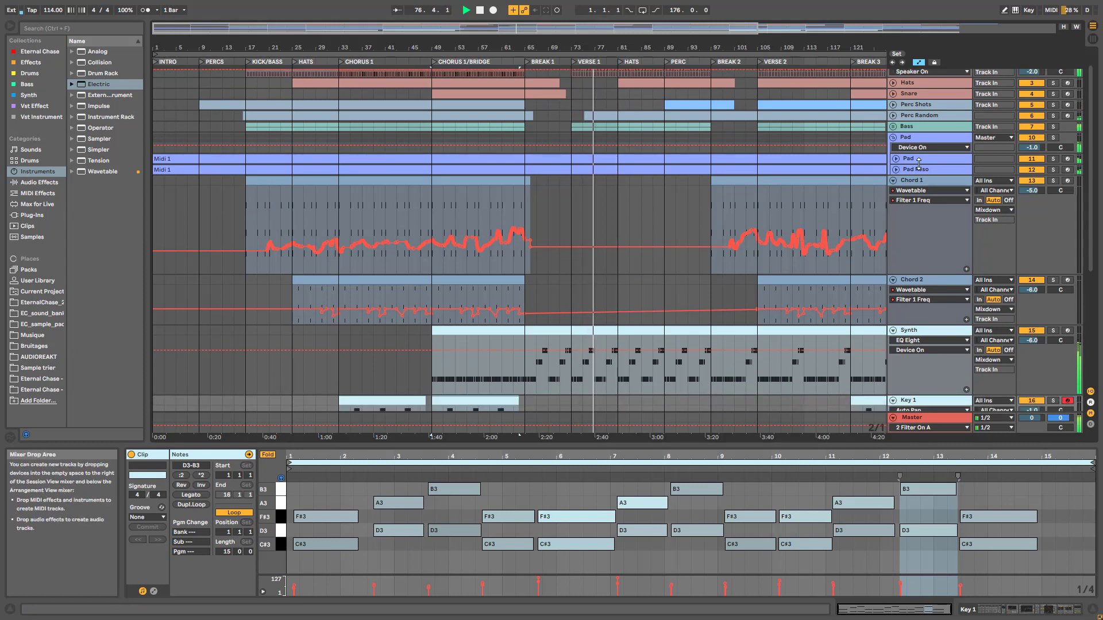
left_click(896, 159)
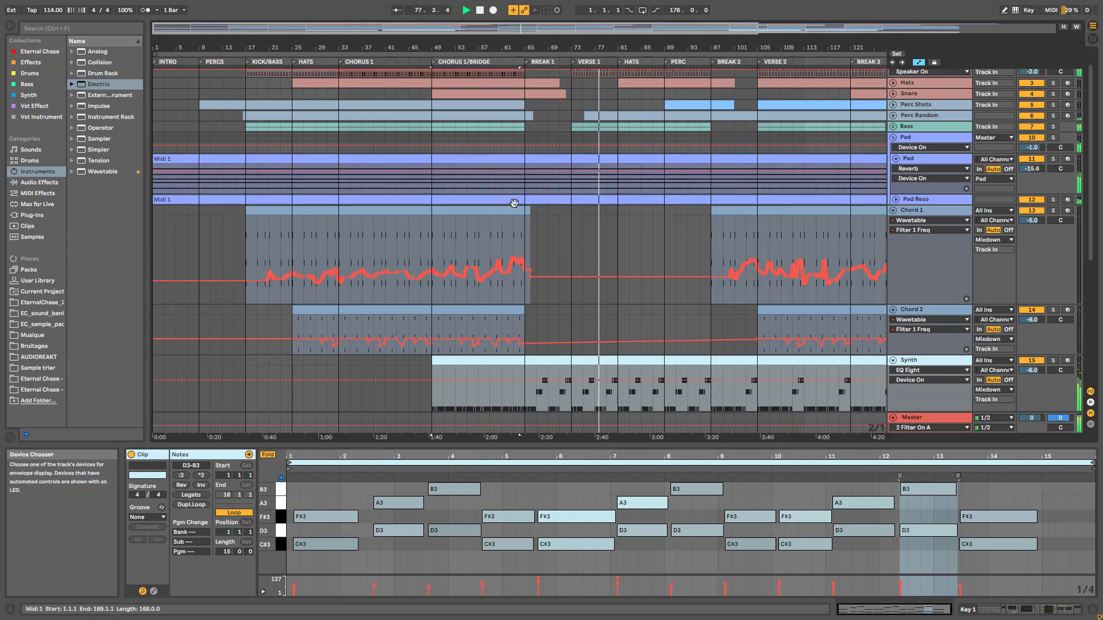
left_click(919, 169)
left_click(914, 186)
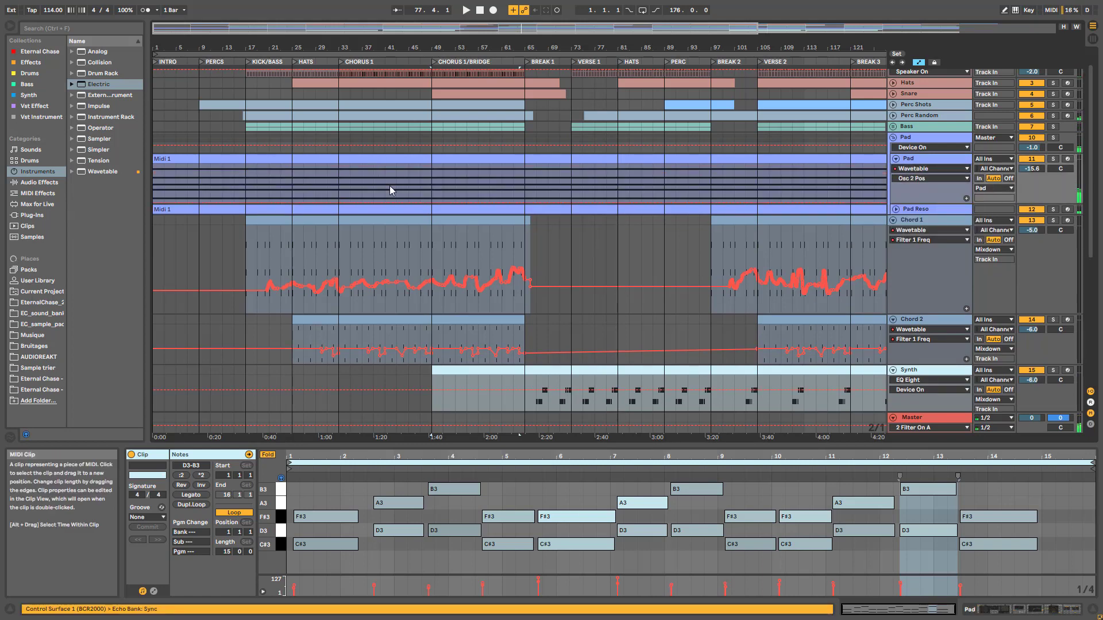
left_click(926, 179)
scroll(939, 369, "down", 1)
left_click(922, 325)
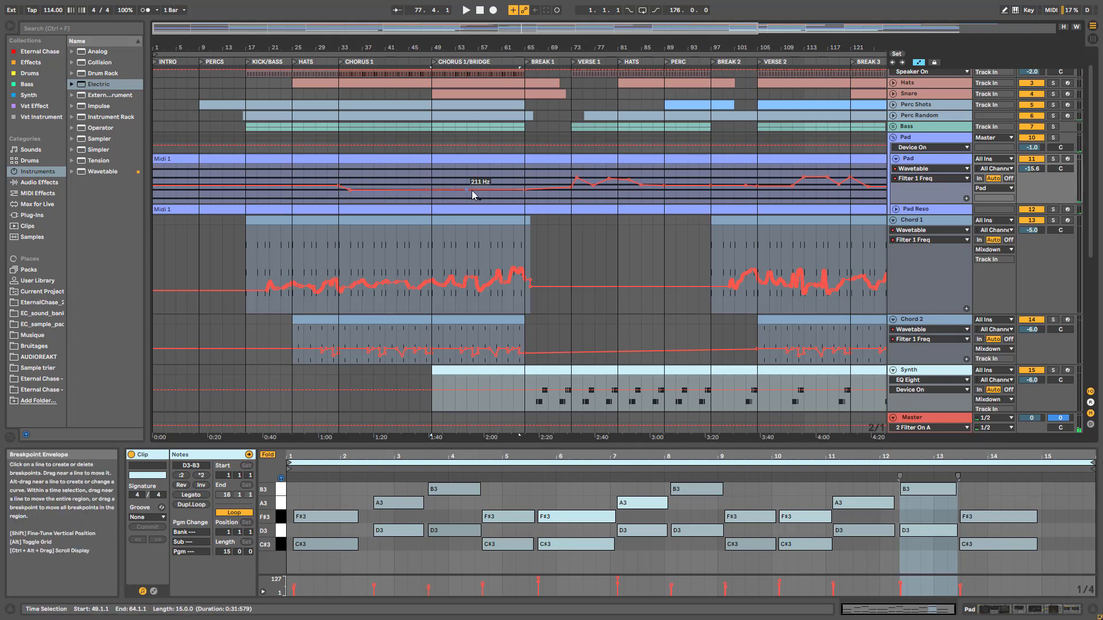
Play the arrangement from the start of Verse 1 at bar 73 and stop playback
scroll(554, 226, "up", 2)
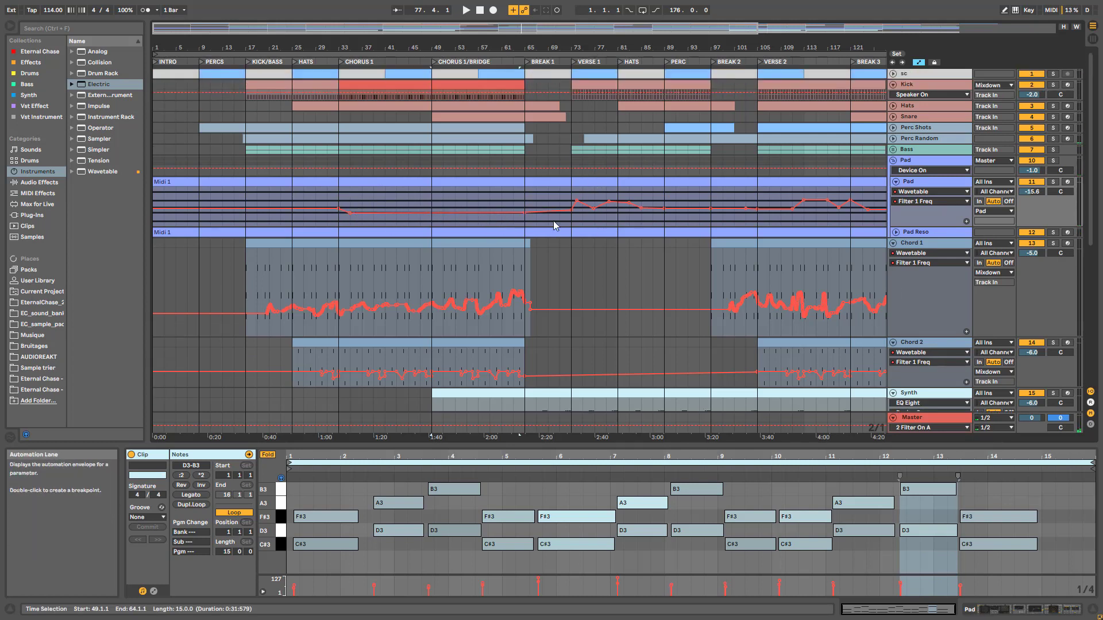
left_click(574, 221)
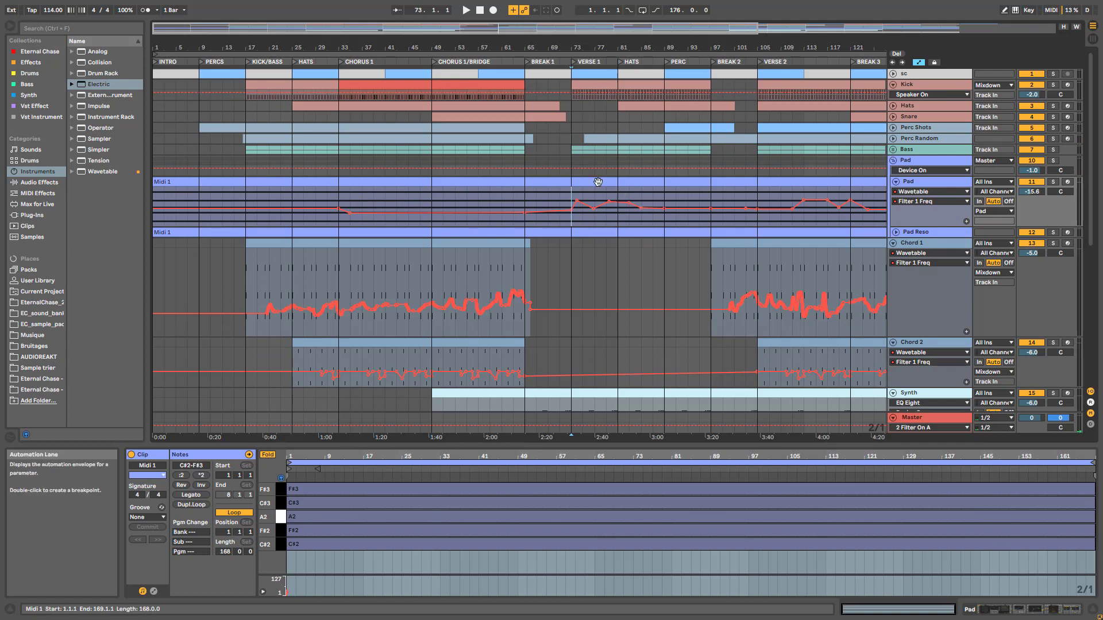
key("space")
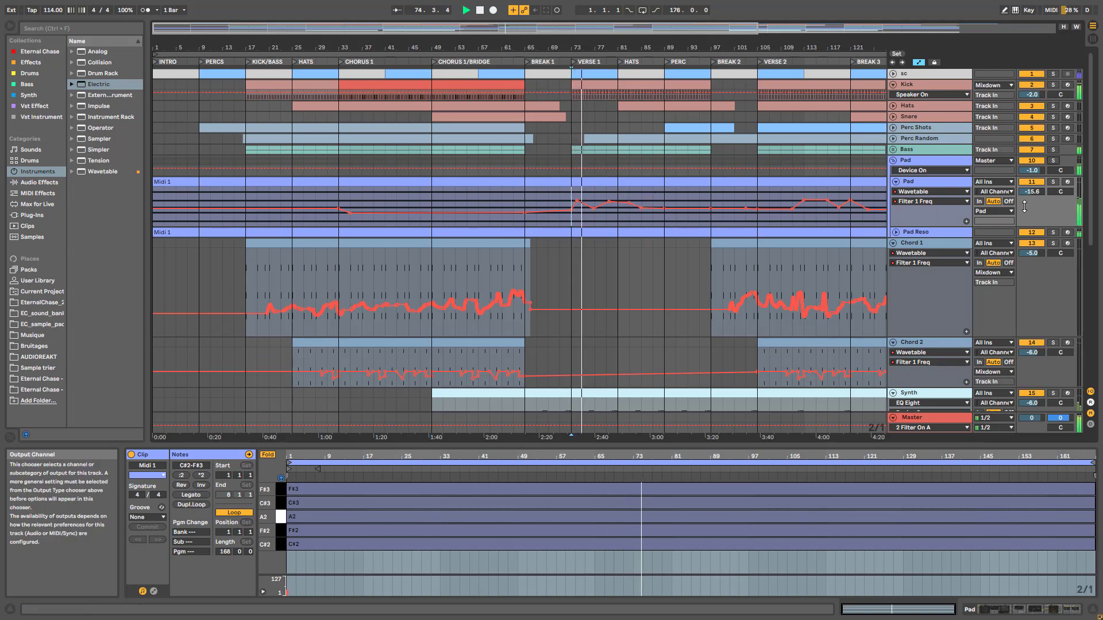
key("space")
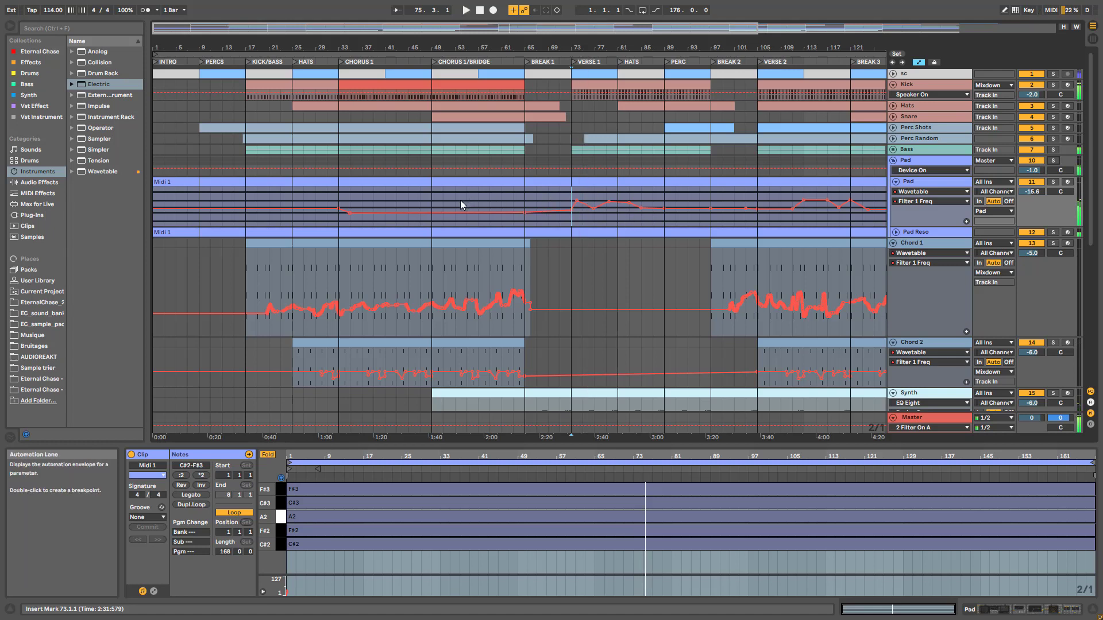
Play the arrangement from bar 53 in the Chorus 1/Bridge section to hear the earlier pad, and stop playback
left_click(460, 205)
key("space")
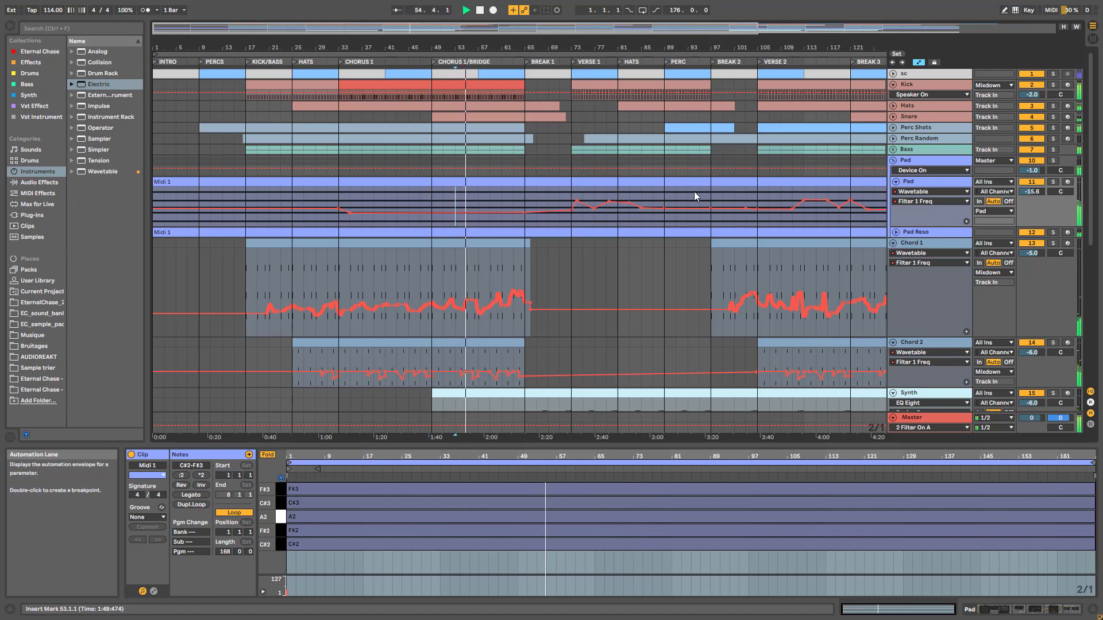
key("space")
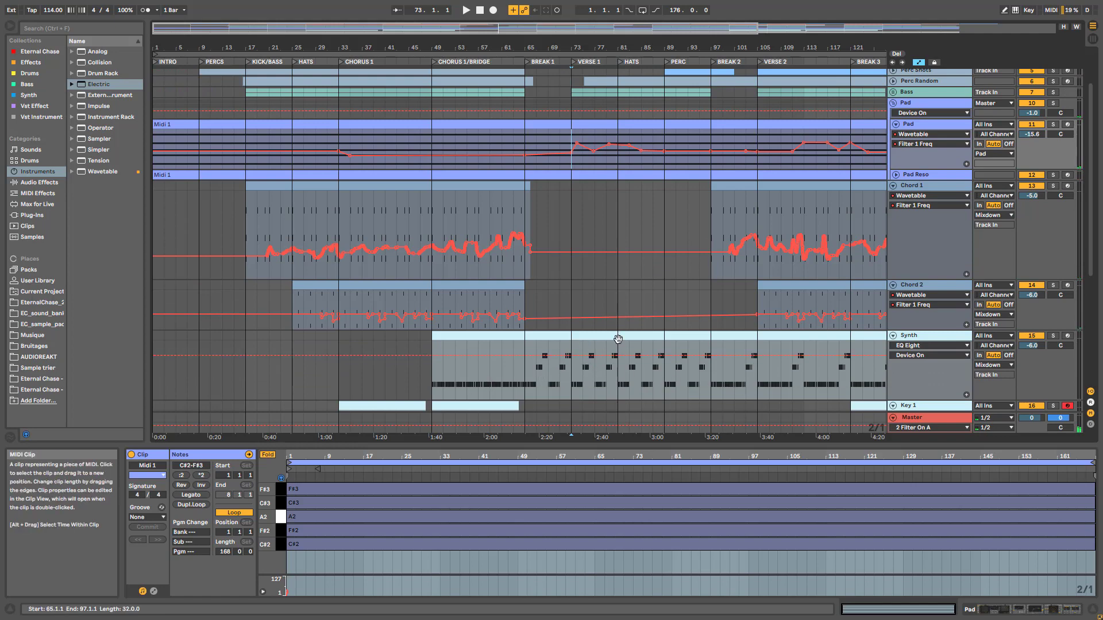
Unfold the Key 1 and Reverse Key tracks to show their clip contents
scroll(618, 324, "down", 5)
left_click(893, 406)
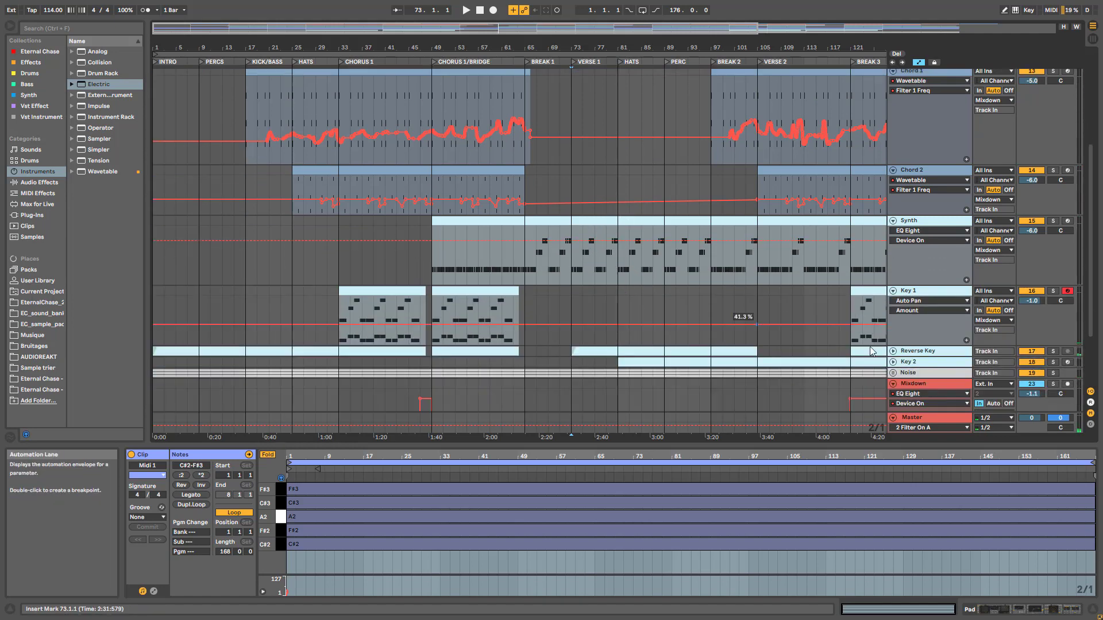
left_click(893, 352)
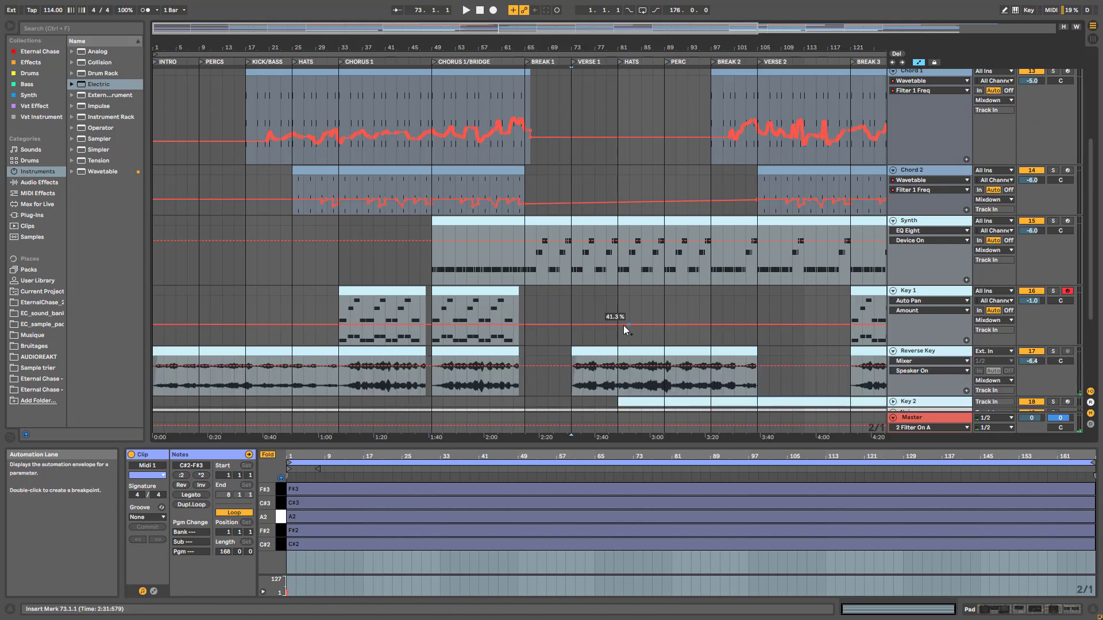
Play the arrangement from bar 73 and examine the Verse 1 tracks from Reverse Key to Kick during playback
left_click(583, 300)
key("space")
scroll(590, 321, "up", 10)
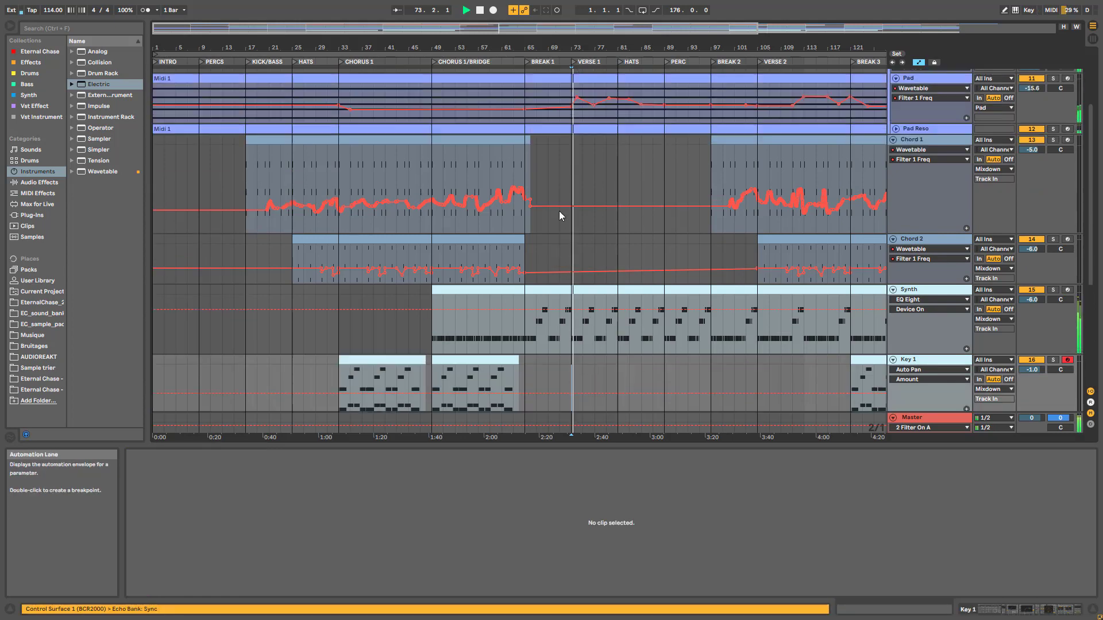
scroll(625, 222, "down", 10)
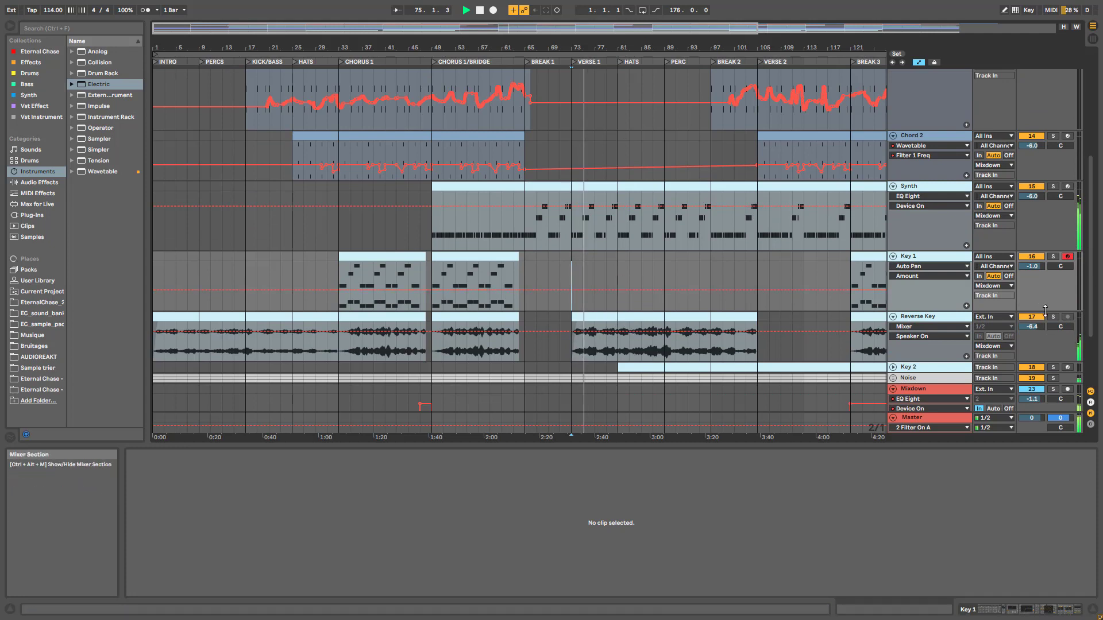
scroll(1045, 321, "up", 1)
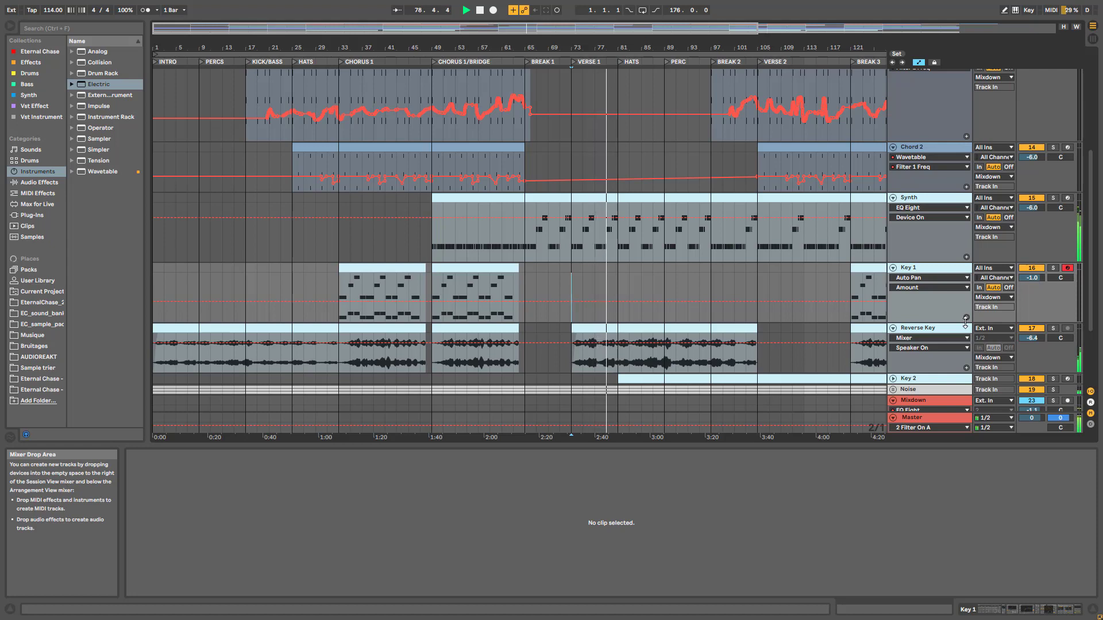
scroll(746, 143, "up", 4)
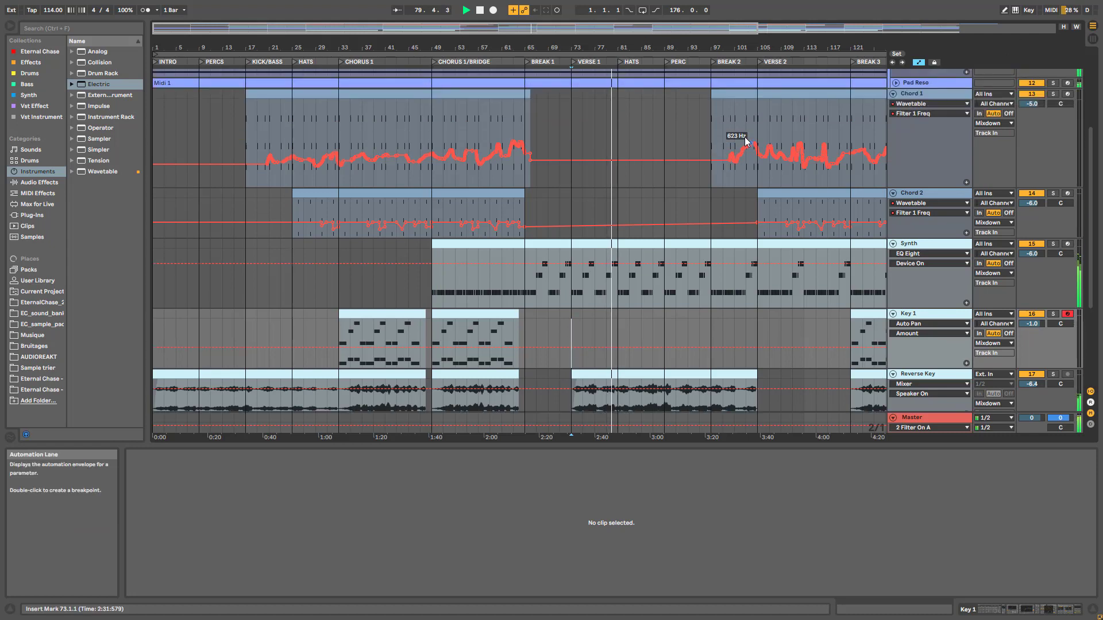
scroll(764, 149, "up", 4)
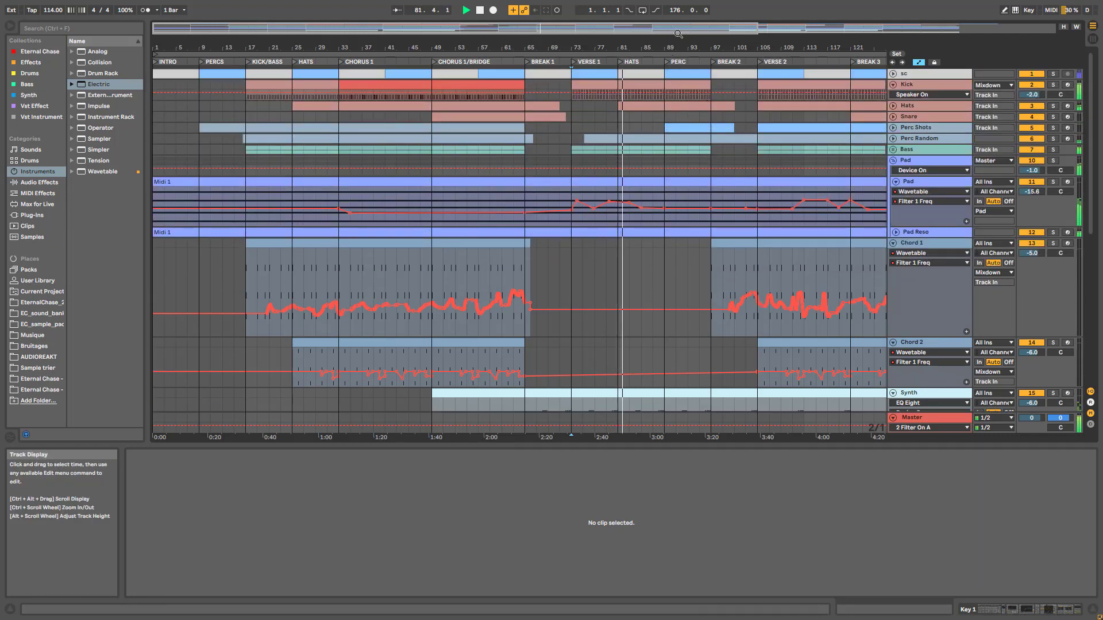
Unfold the Key 2 track, select it and stop playback
left_click_drag(574, 28, 608, 214)
scroll(606, 235, "down", 10)
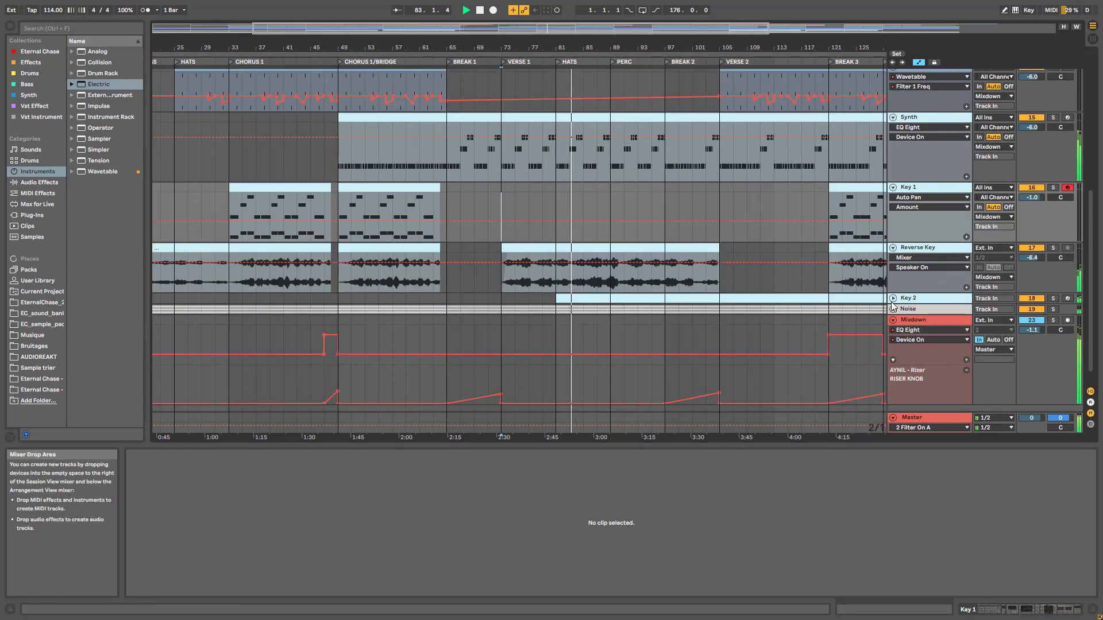
left_click(893, 299)
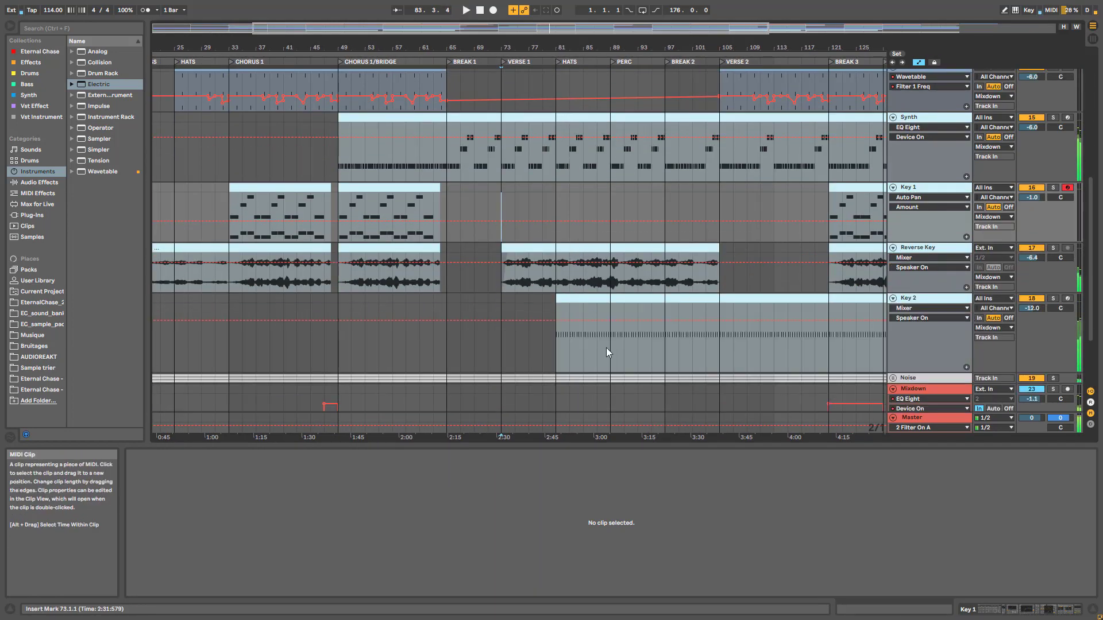
left_click(918, 298)
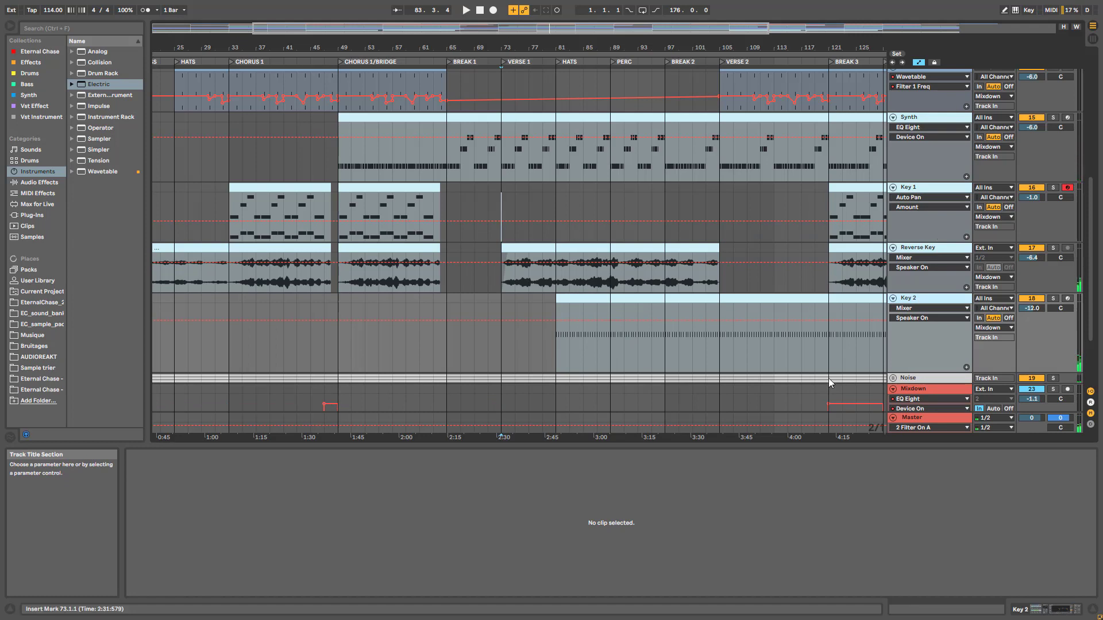
Place the insert marker at bar 85 in the Key 2 clip and play the arrangement from there
left_click(582, 377)
left_click(588, 361)
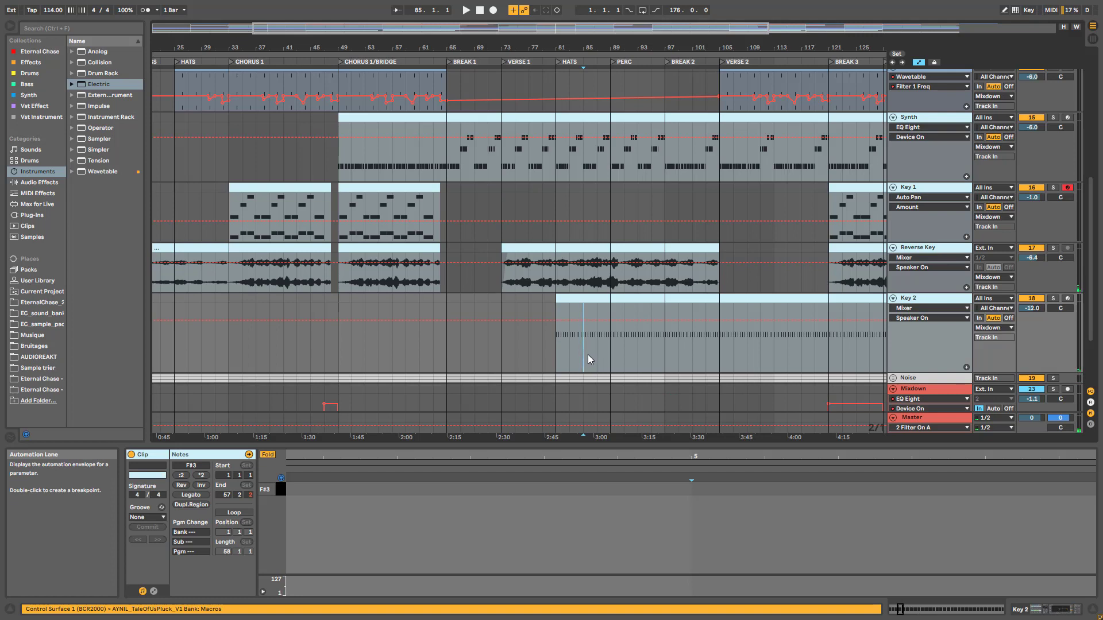
key("space")
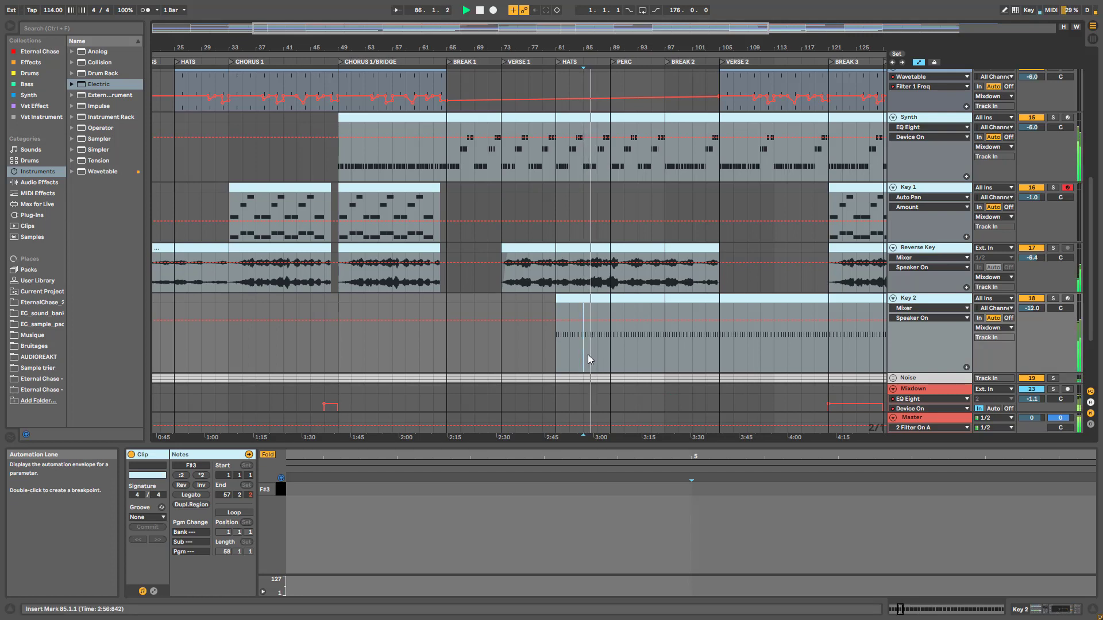
Unfold the Perc Shots track and briefly solo it to audition the percussion entering at the Perc section
scroll(667, 247, "up", 6)
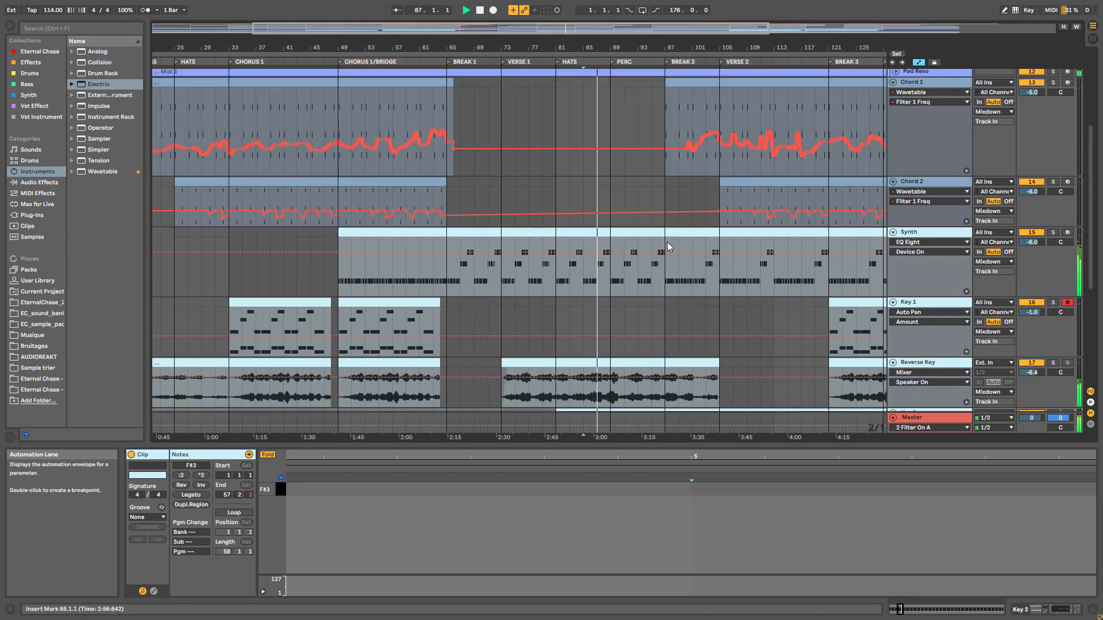
scroll(668, 229, "up", 3)
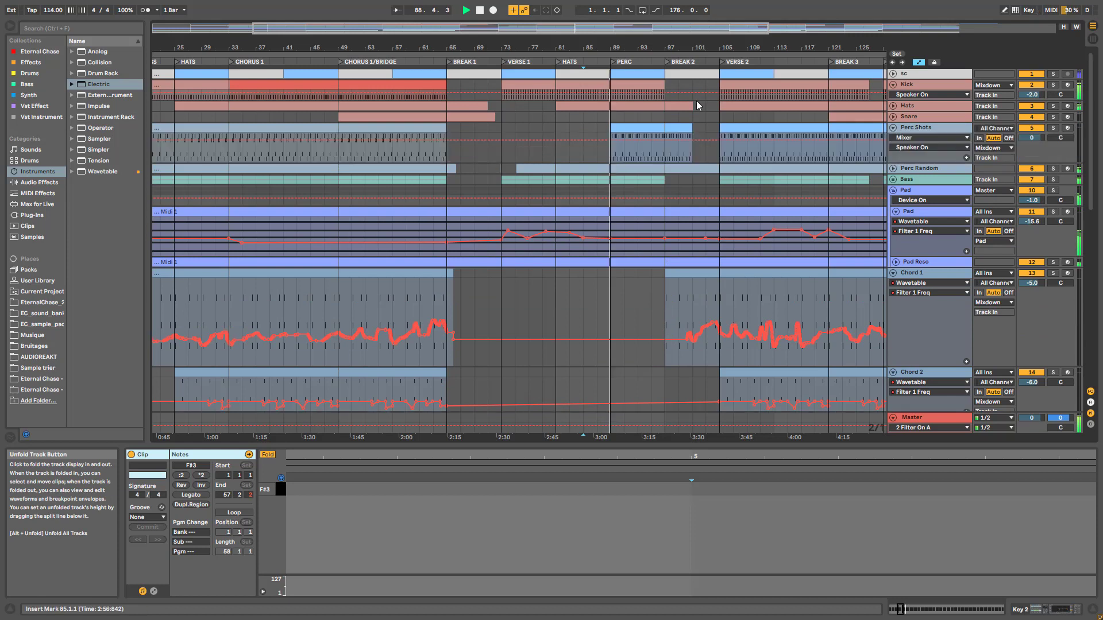
left_click(894, 127)
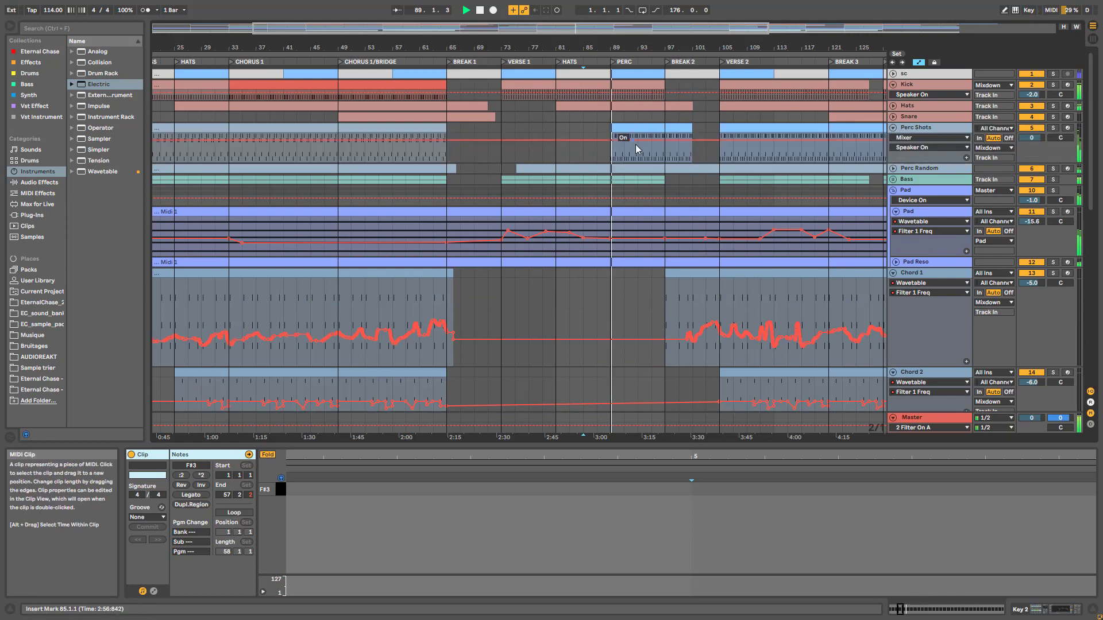
left_click(1053, 128)
left_click(1052, 127)
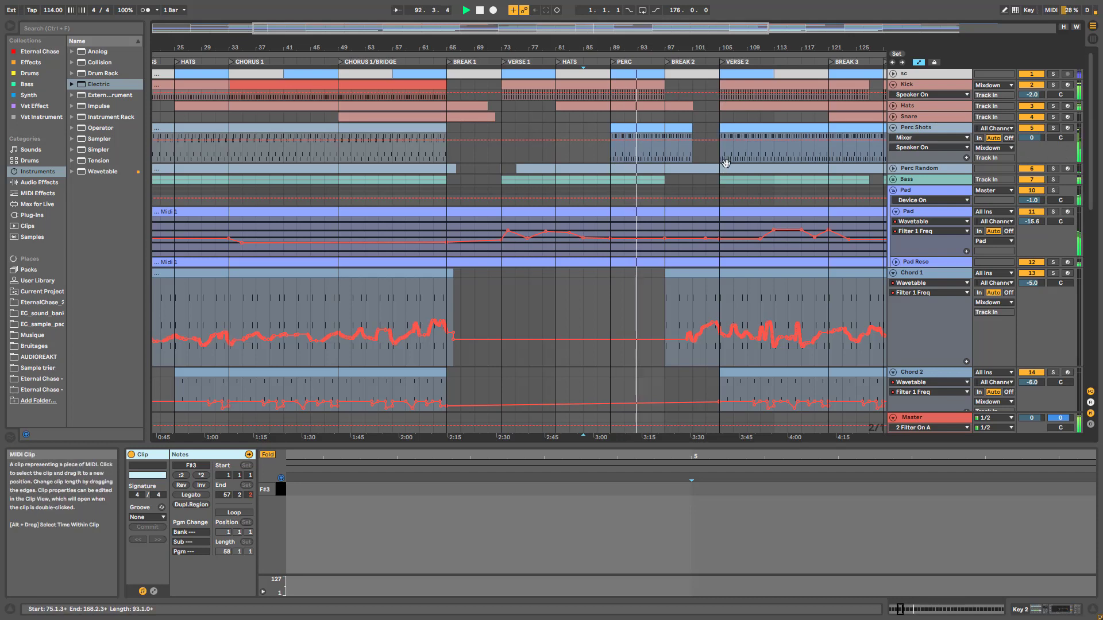
Review the tracks leading into Break 2 during playback and stop at bar 97
scroll(735, 166, "down", 2)
scroll(736, 166, "down", 1)
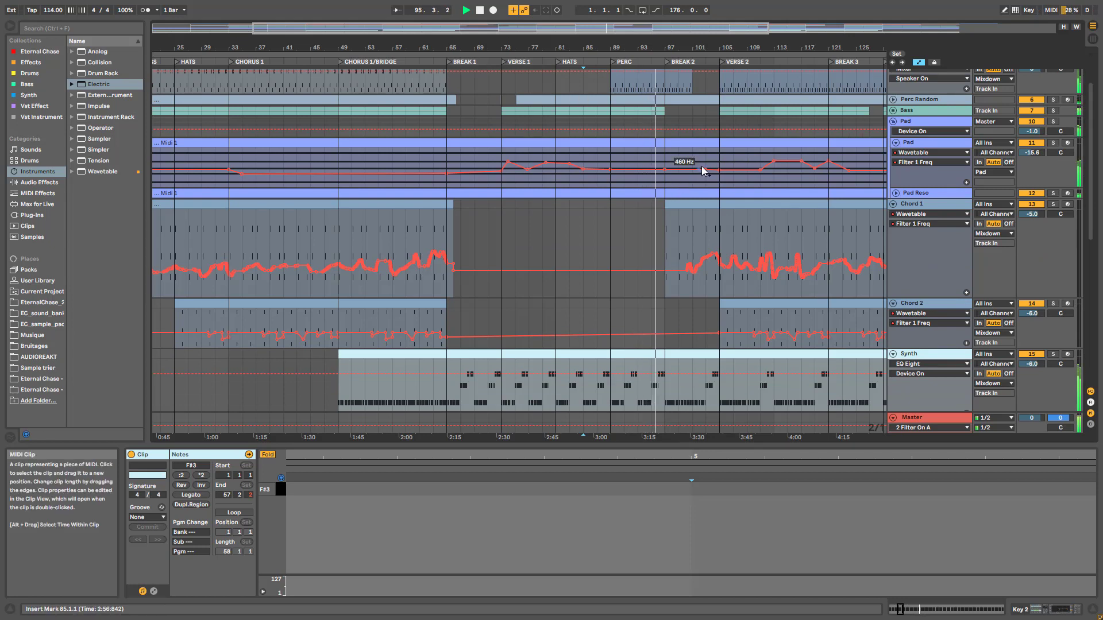
scroll(571, 117, "right", 5)
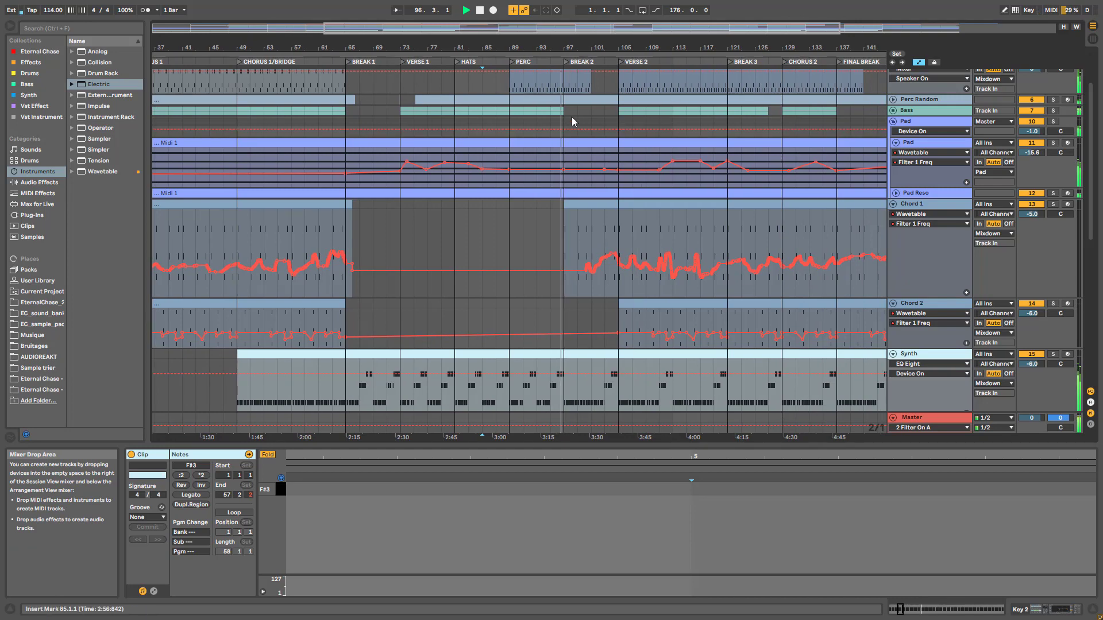
scroll(587, 109, "up", 3)
key("space")
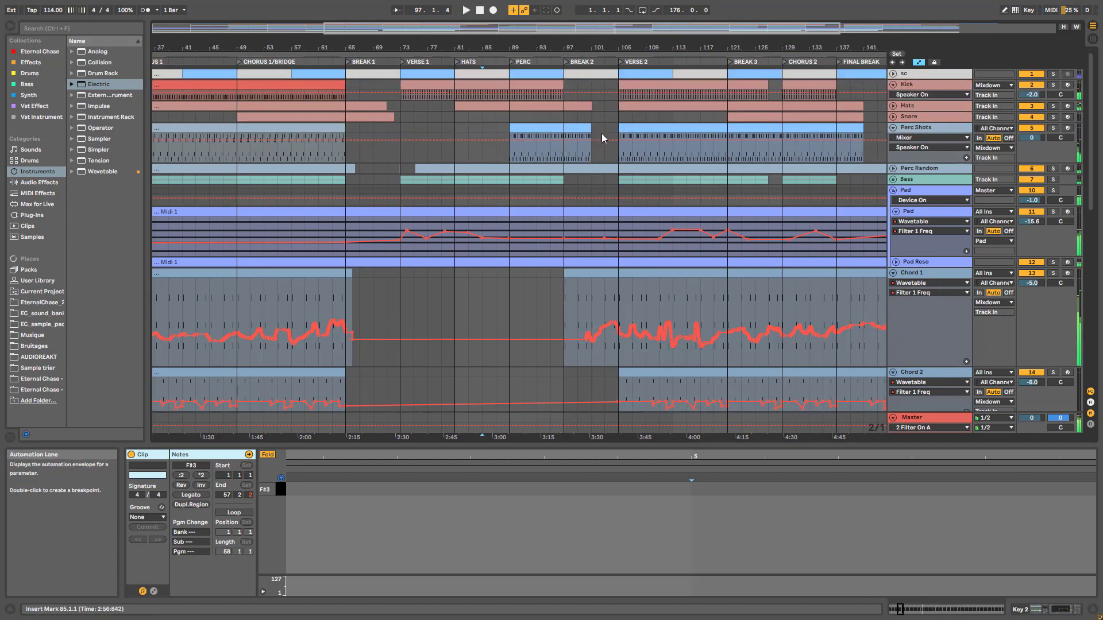
Place the insert marker at bar 103 on the Perc Shots track and fold the Chord 1 track
left_click(601, 133)
mouse_move(593, 47)
left_mouse_down()
mouse_move(593, 69)
mouse_move(394, 86)
left_mouse_up()
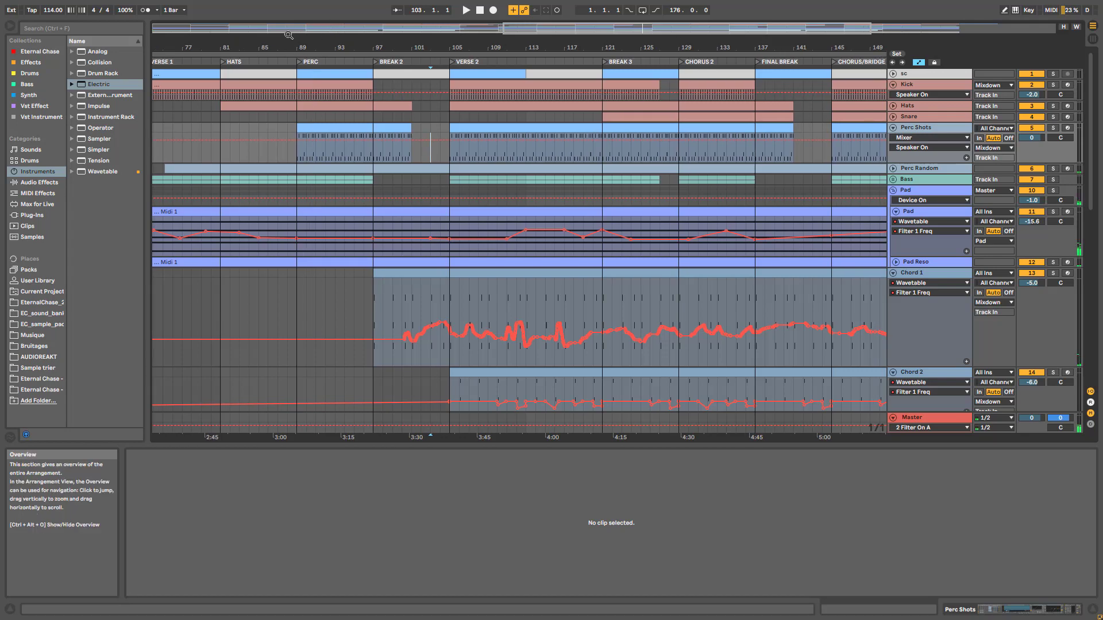
left_click_drag(289, 35, 671, 24)
left_click_drag(517, 34, 804, 126)
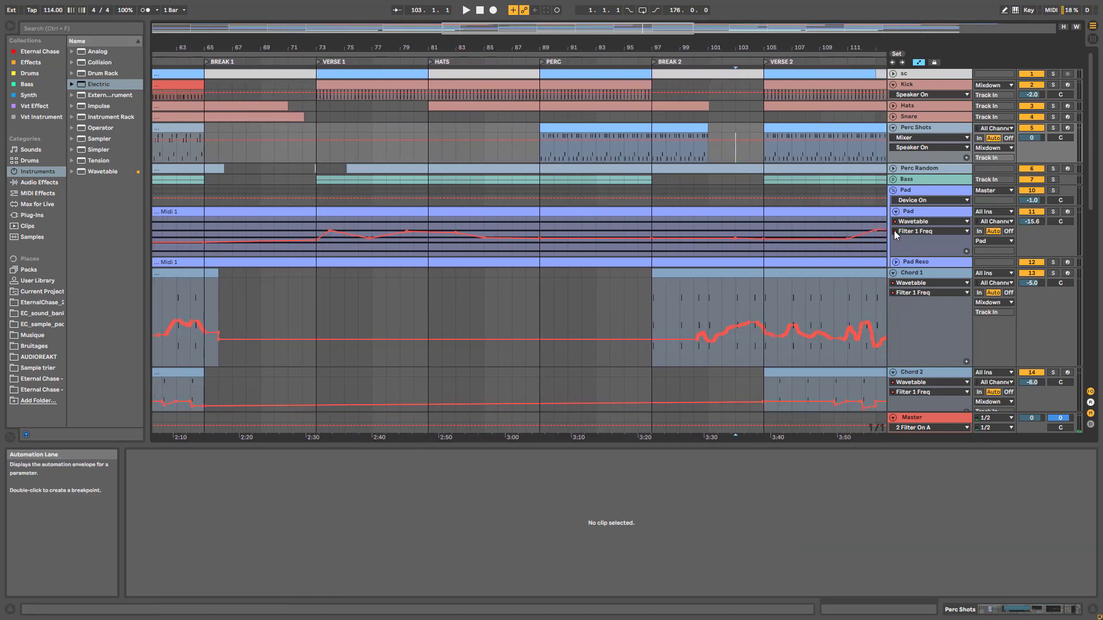
left_click(910, 273)
left_click(893, 273)
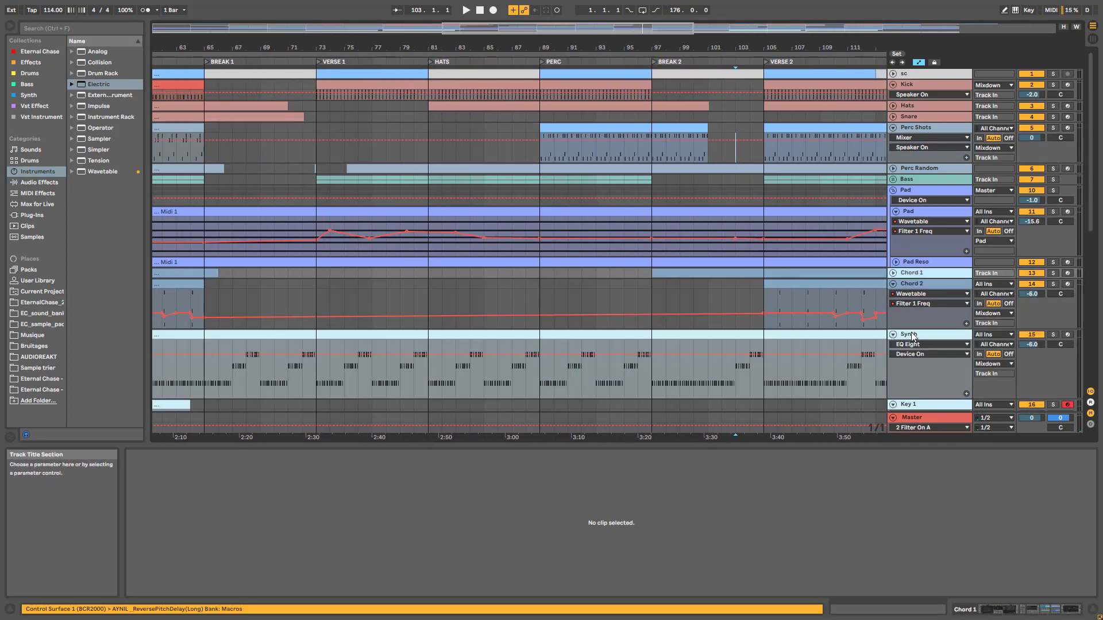
Solo the Synth track, play it from bar 86 and stop playback
left_click(497, 368)
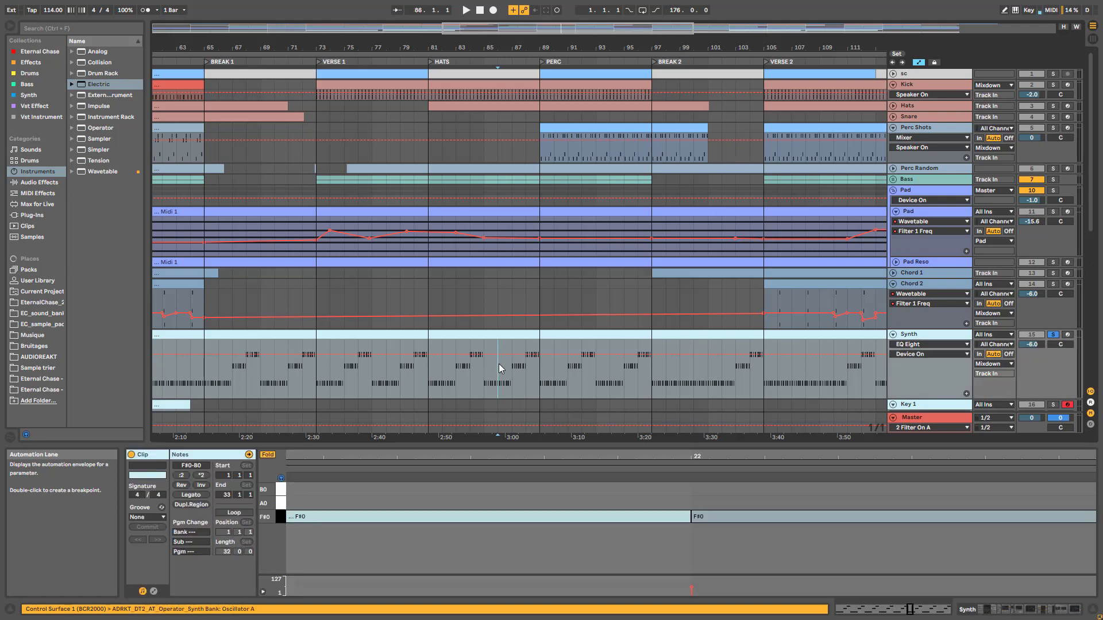
key("space")
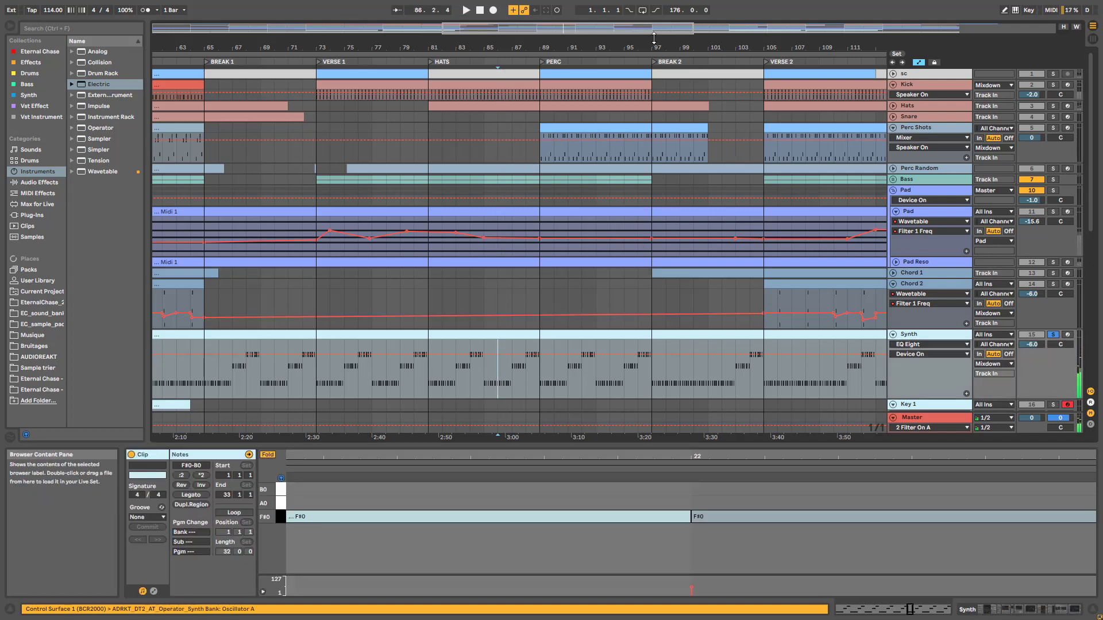
Solo the Key 1 track, play its Chorus 1/Bridge clip from bar 49 and stop playback
left_click_drag(654, 38, 654, 20)
scroll(448, 356, "down", 2)
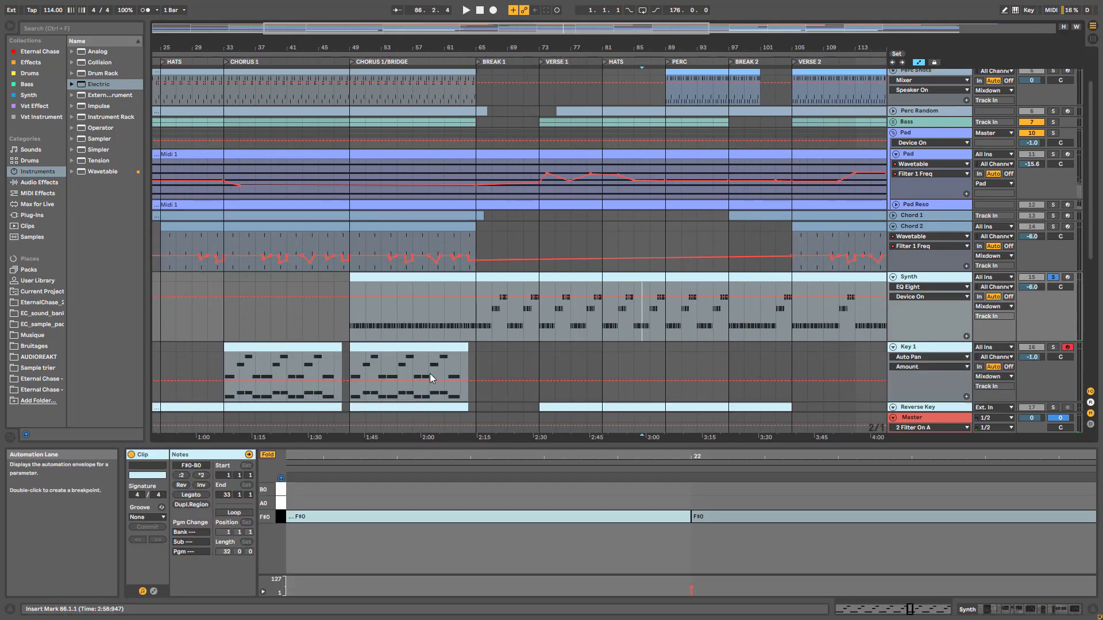
left_click(415, 351)
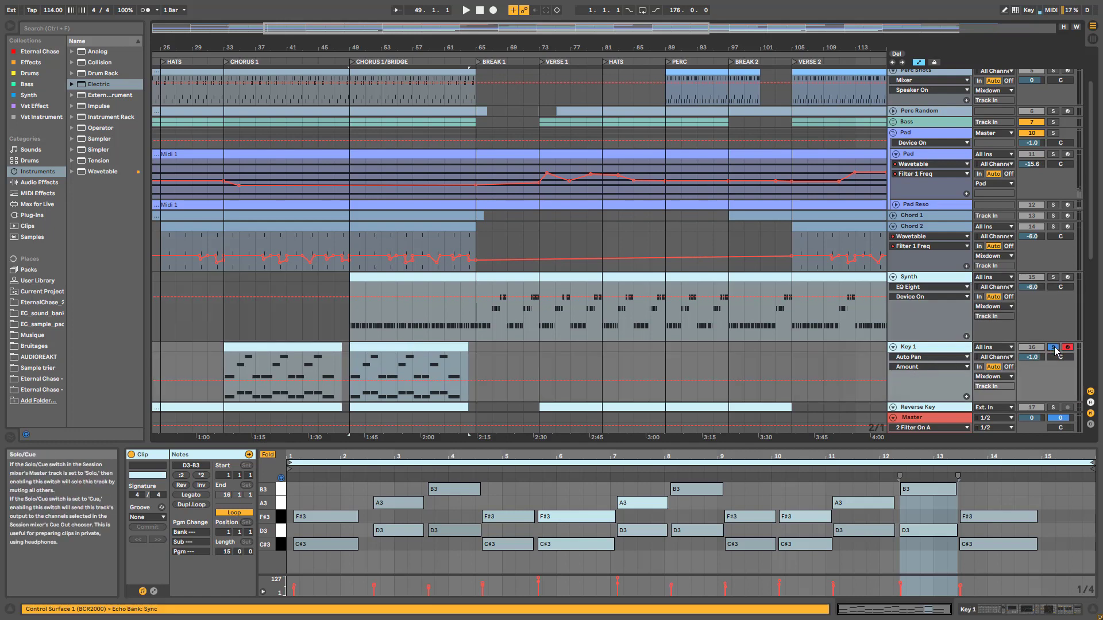
key("space")
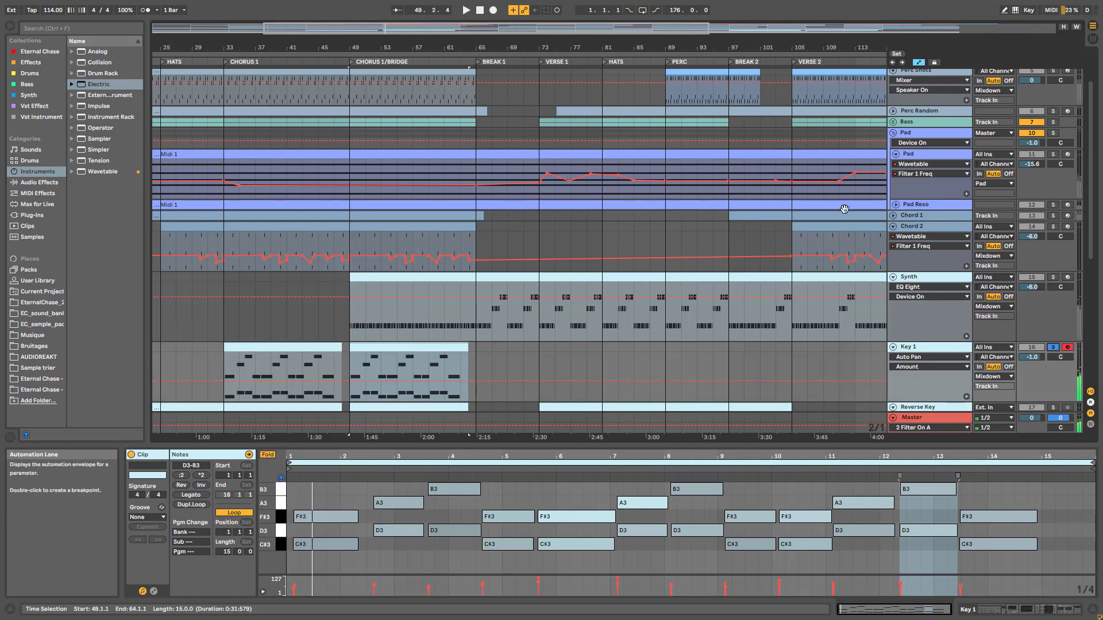
Solo the Synth track and play it from bar 97 at the start of Break 2
left_click_drag(659, 23, 806, 24)
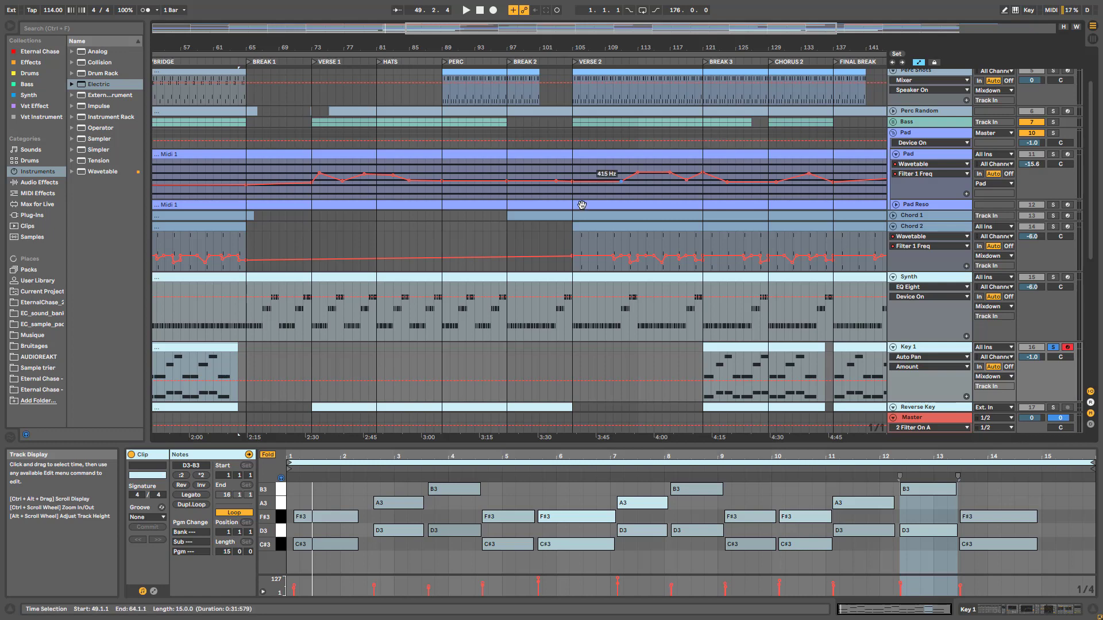
key("space")
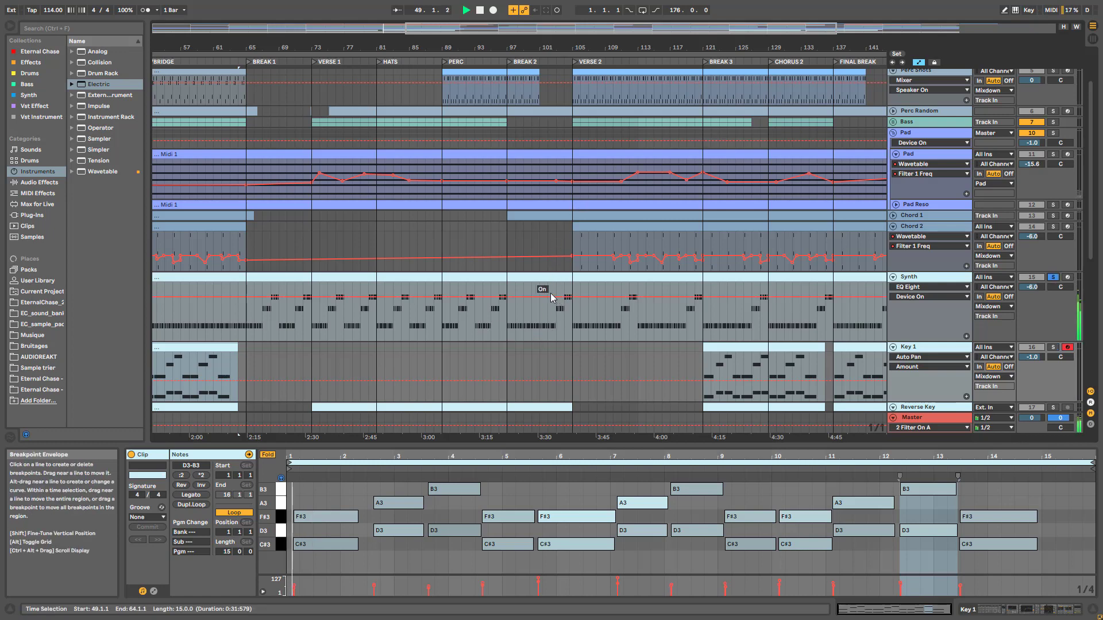
left_click(464, 329)
key("space")
left_click(513, 292)
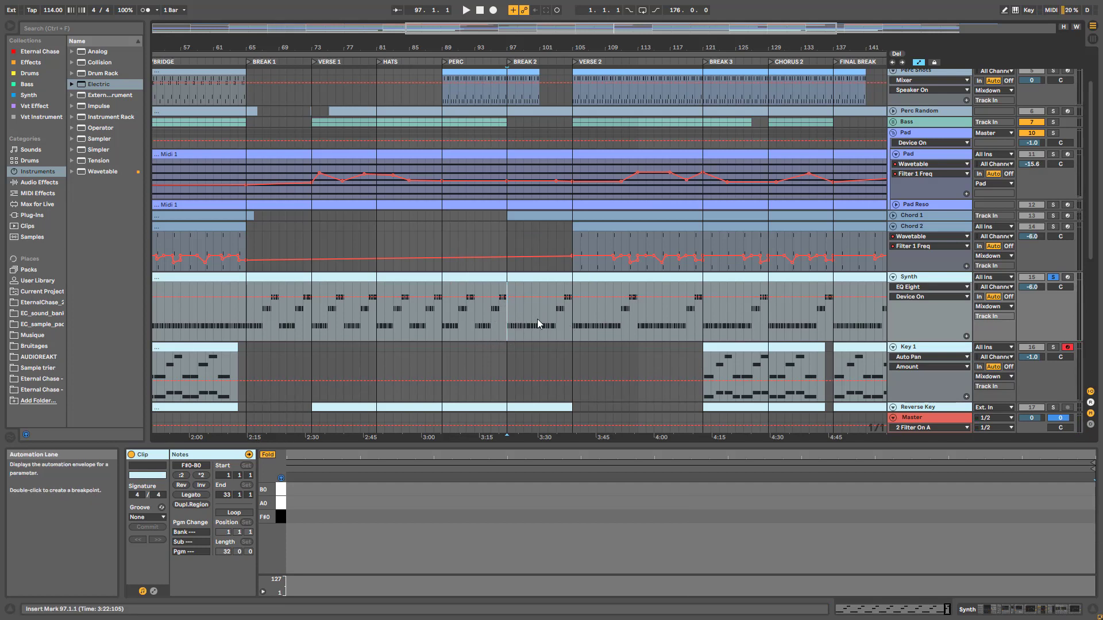
key("space")
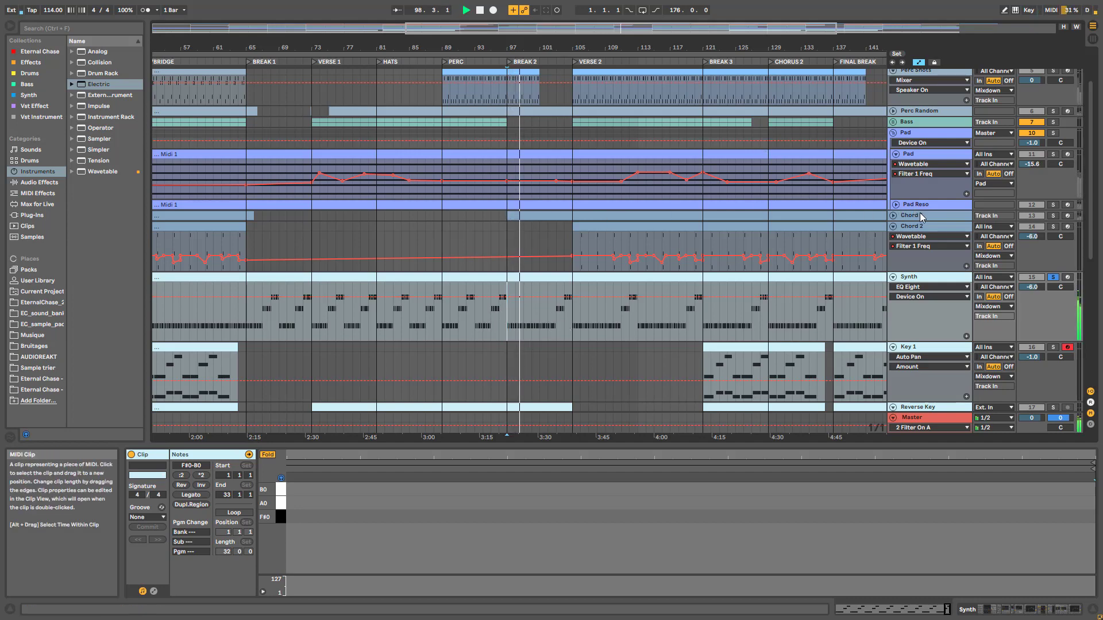
Unfold and solo the Chord 1 track alongside Synth, clear the solos and review all tracks from Break 2 into Verse 2
left_click(893, 217)
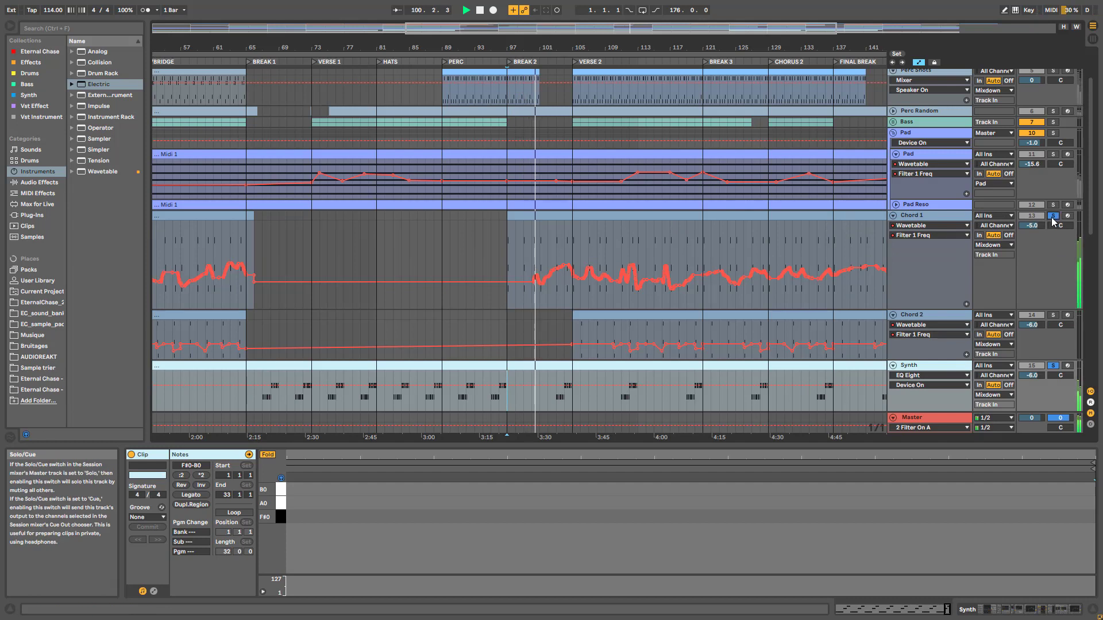
left_click(1052, 216)
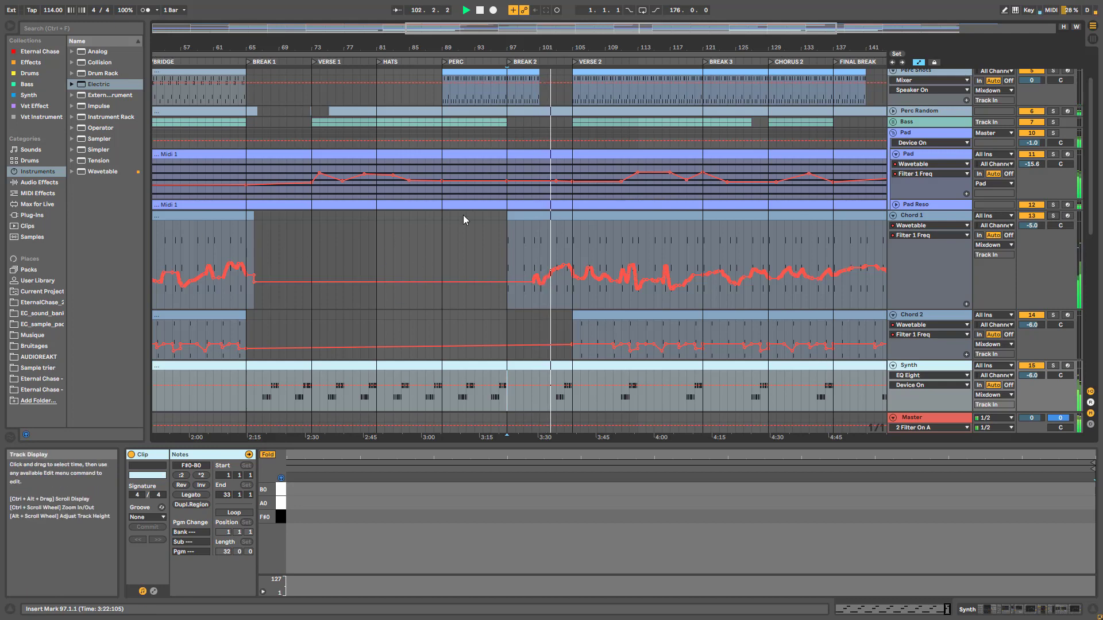
scroll(524, 215, "down", 8)
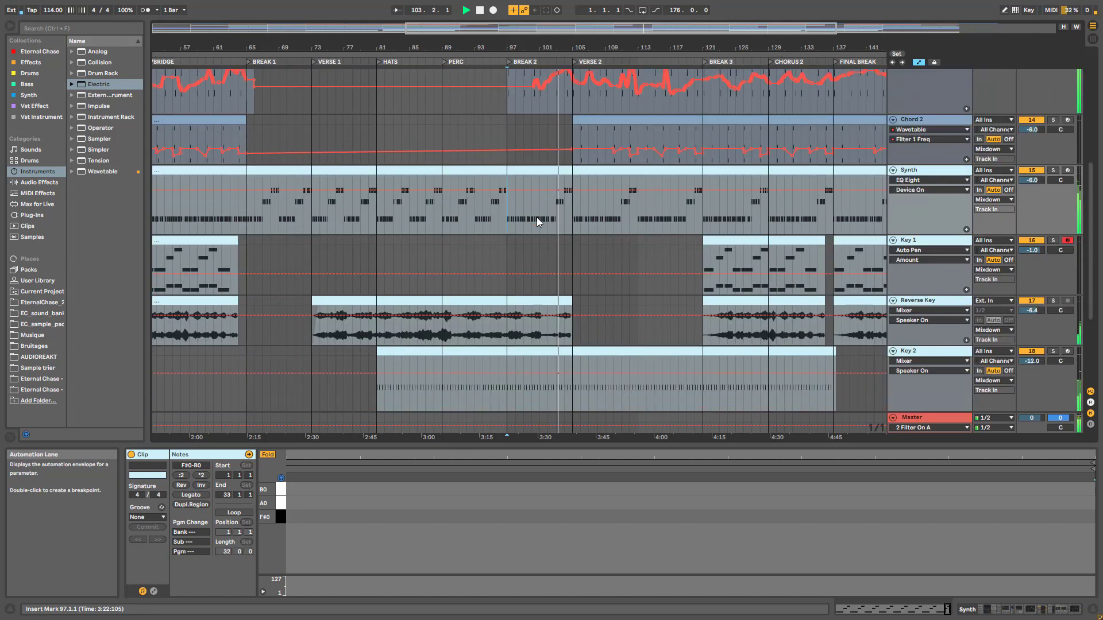
scroll(538, 218, "down", 5)
scroll(557, 236, "up", 5)
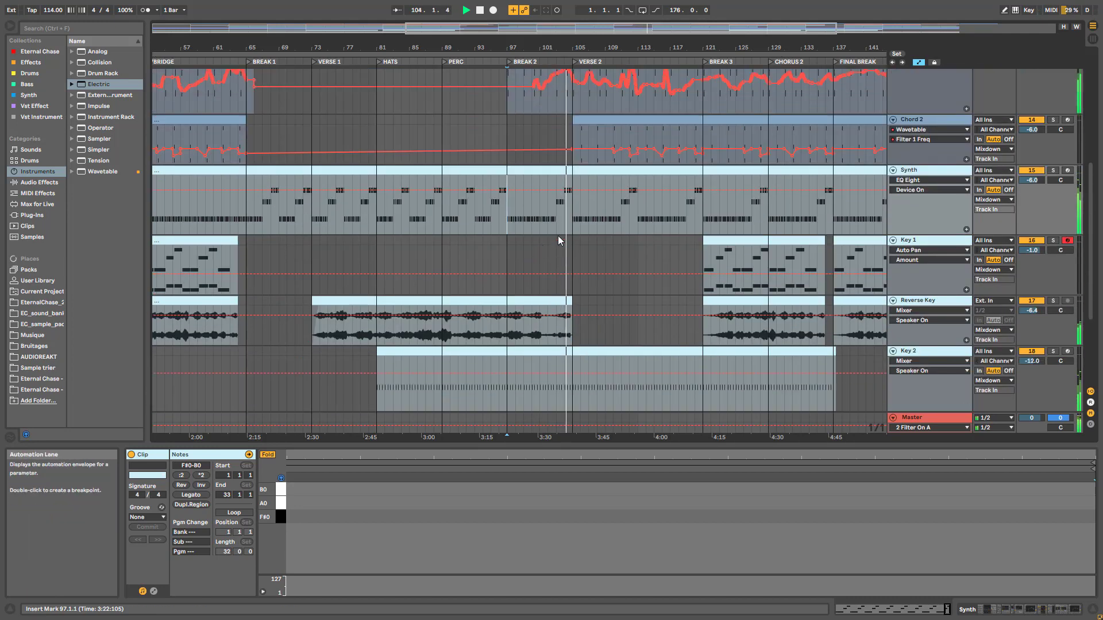
scroll(560, 240, "up", 8)
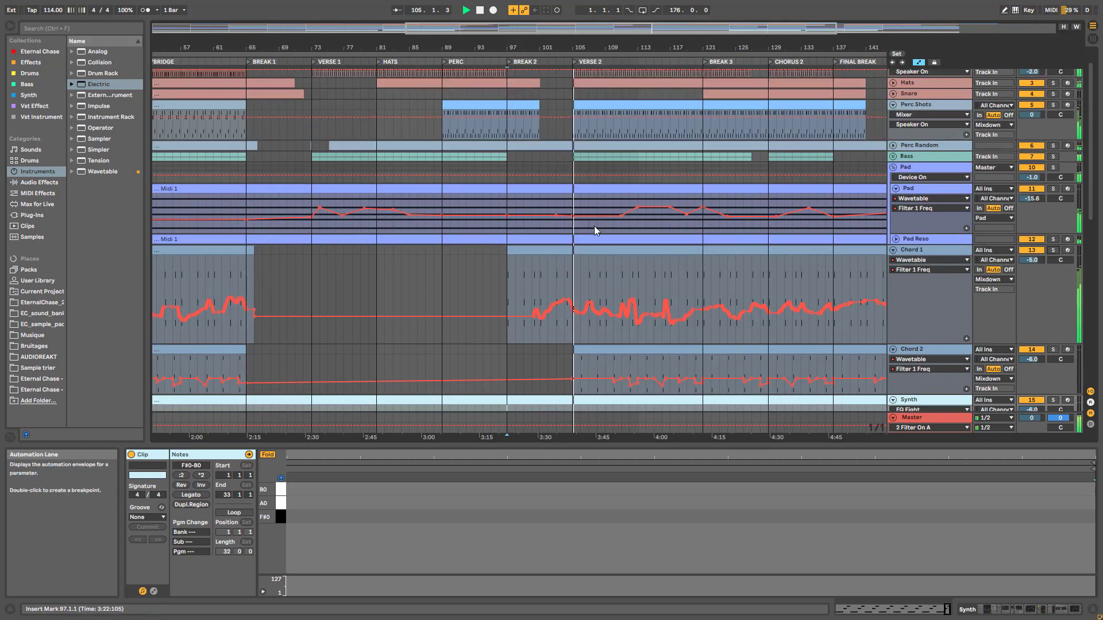
scroll(594, 225, "up", 1)
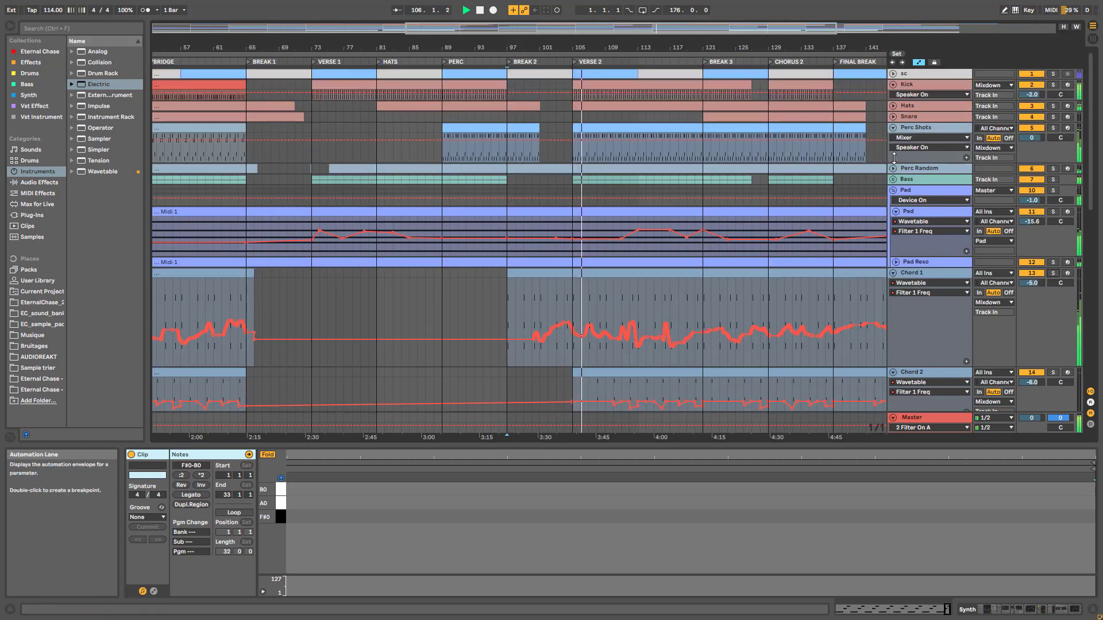
scroll(808, 263, "down", 3)
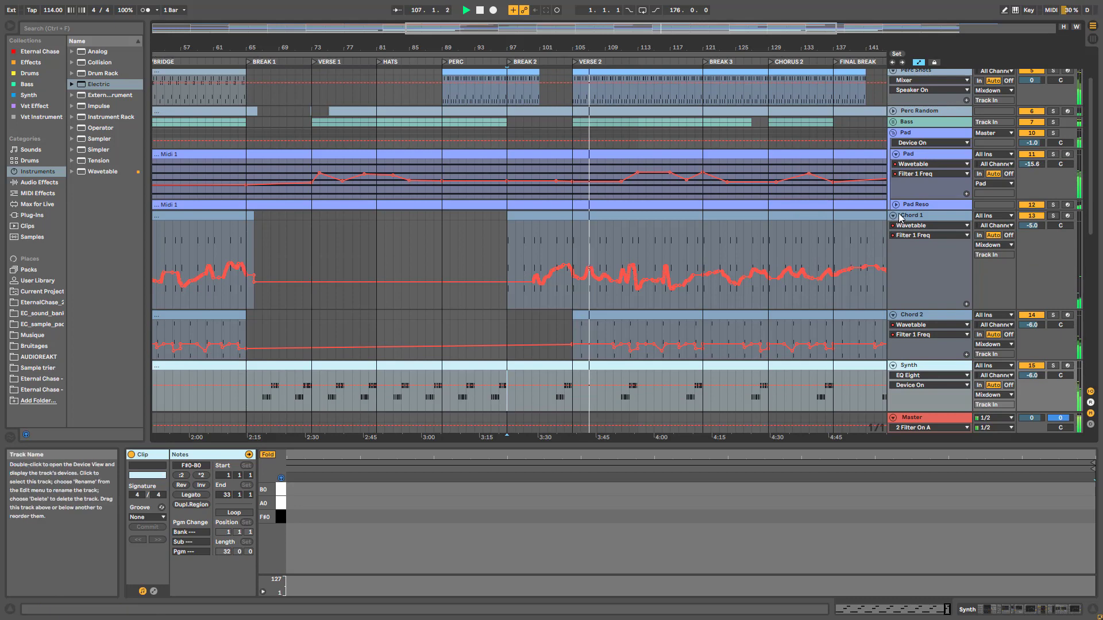
Fold the Chord 1, Pad and Chord 2 tracks and stop playback at bar 113
left_click(895, 215)
left_click(896, 154)
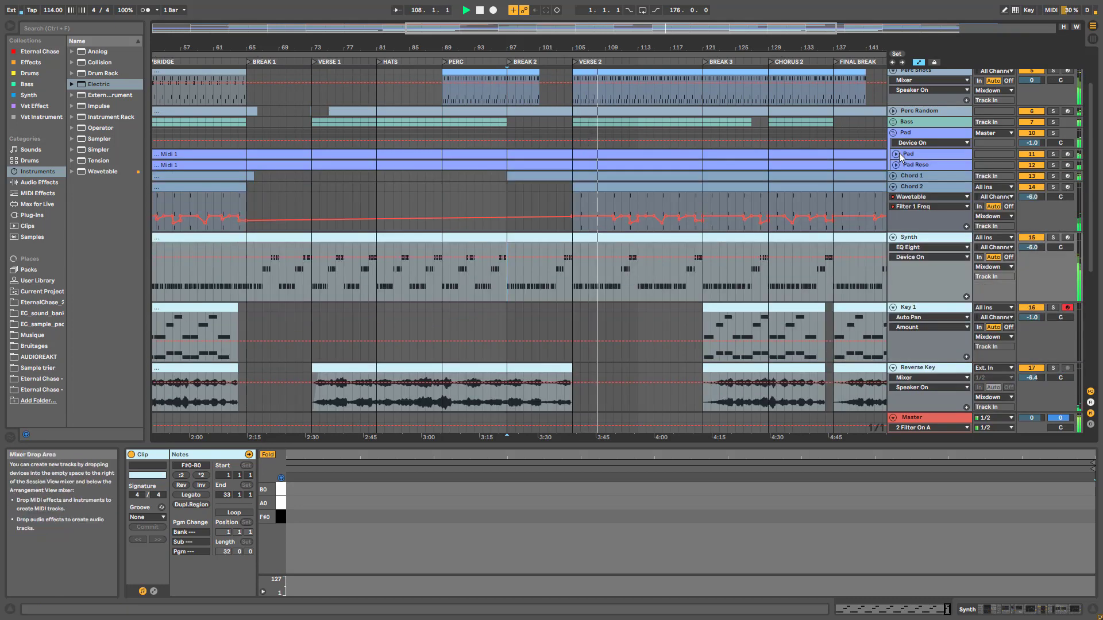
left_click(893, 187)
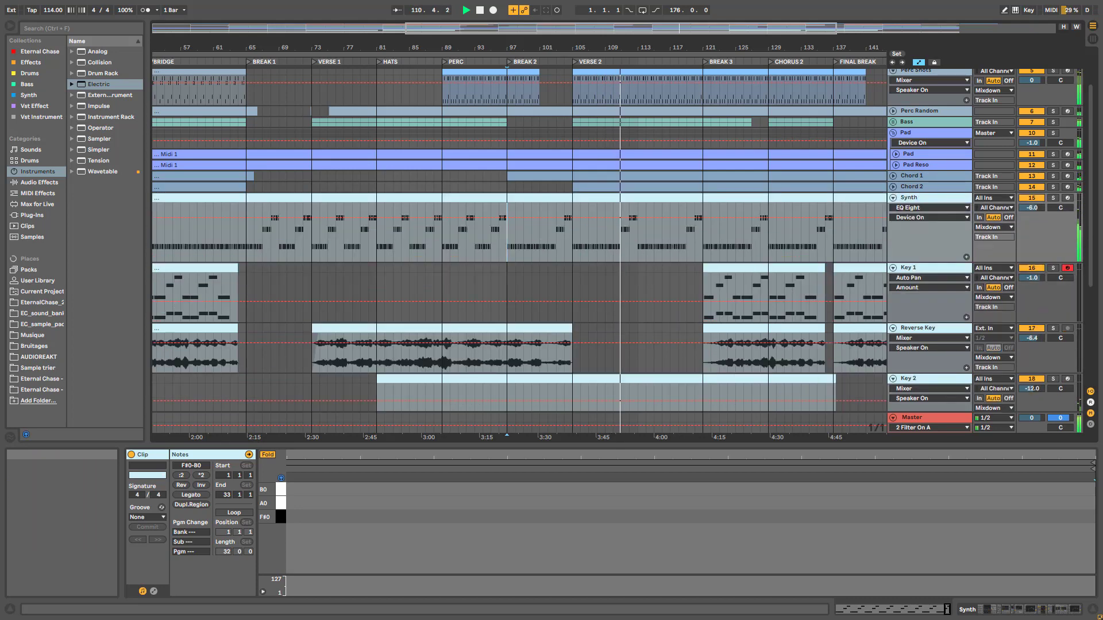
scroll(701, 214, "down", 1)
scroll(718, 208, "up", 2)
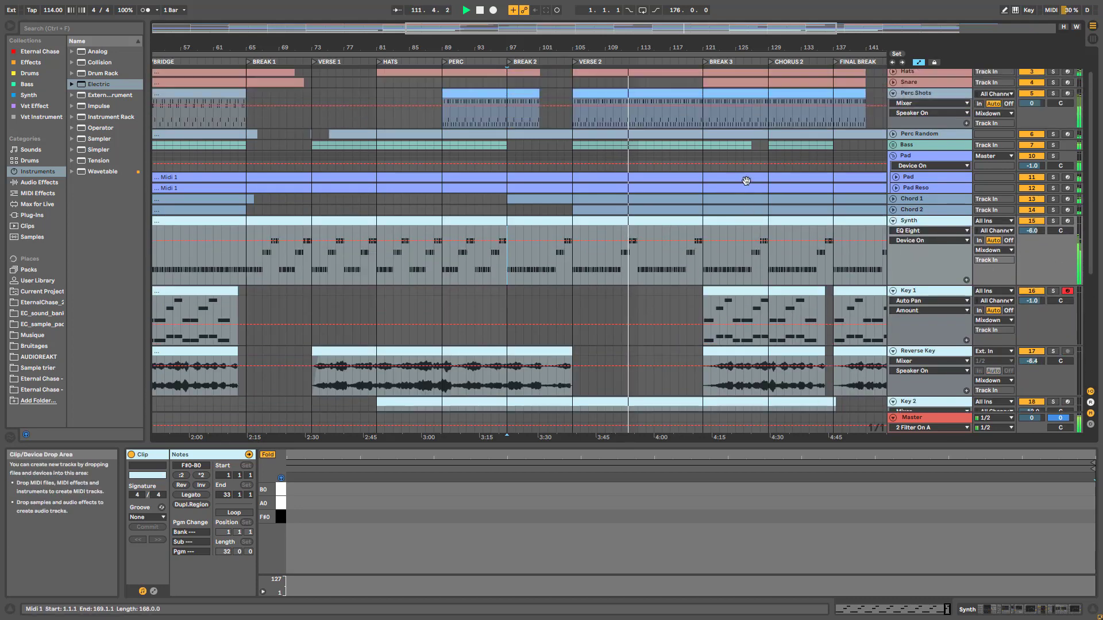
scroll(746, 181, "up", 1)
left_click_drag(643, 27, 661, 23)
key("space")
Select bars 113 to 115 on the Key 1 track and play Verse 2 from there
left_click(578, 108)
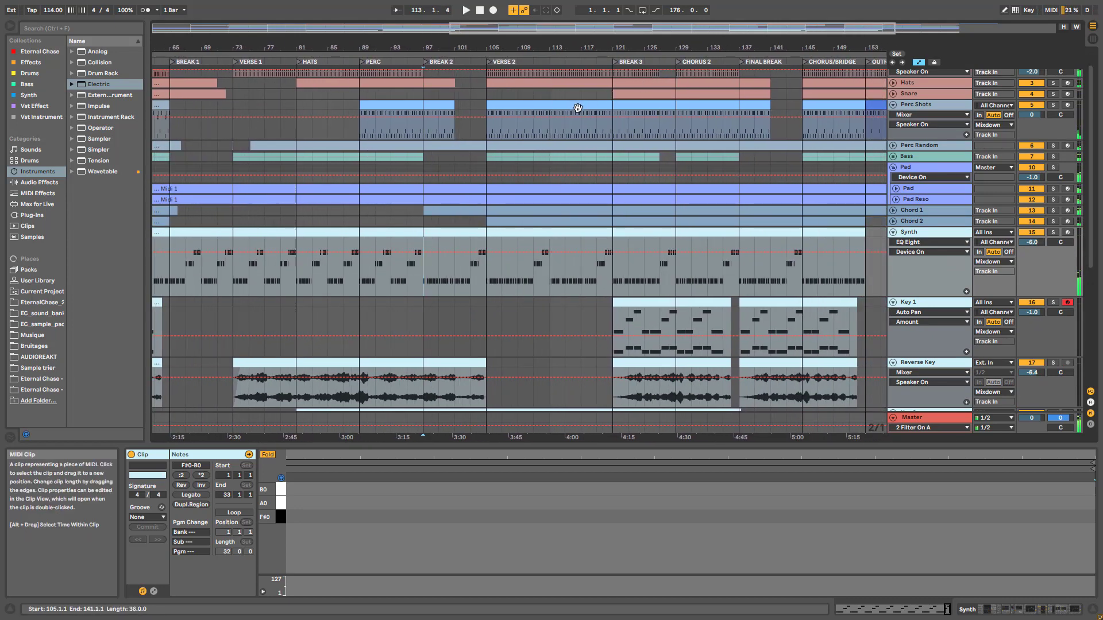
left_click_drag(487, 30, 475, 28)
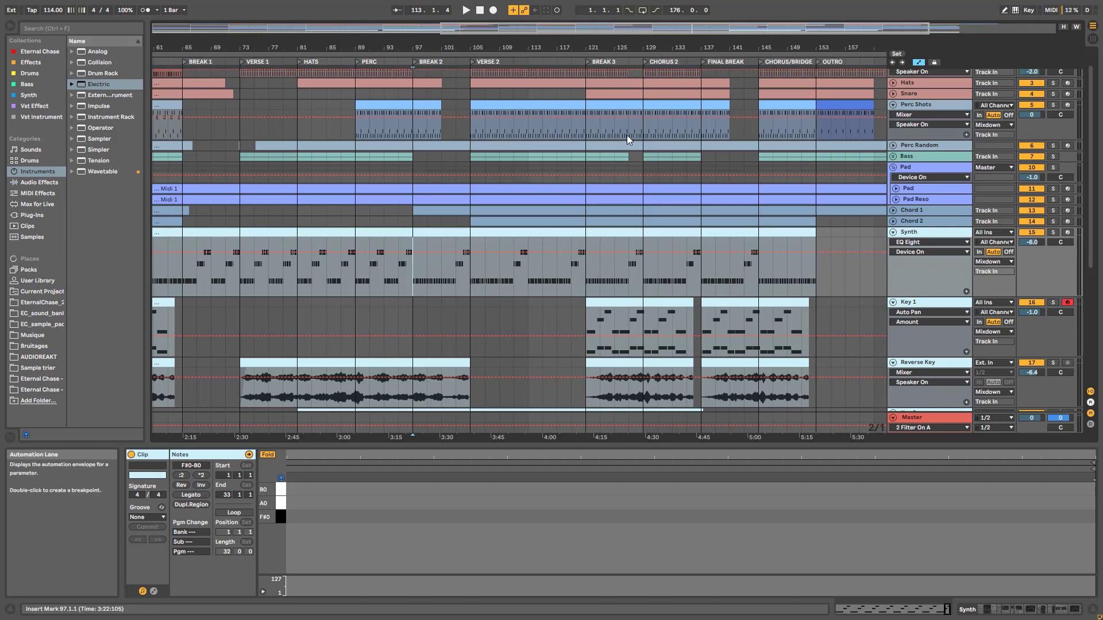
left_click(540, 329)
scroll(540, 329, "down", 1)
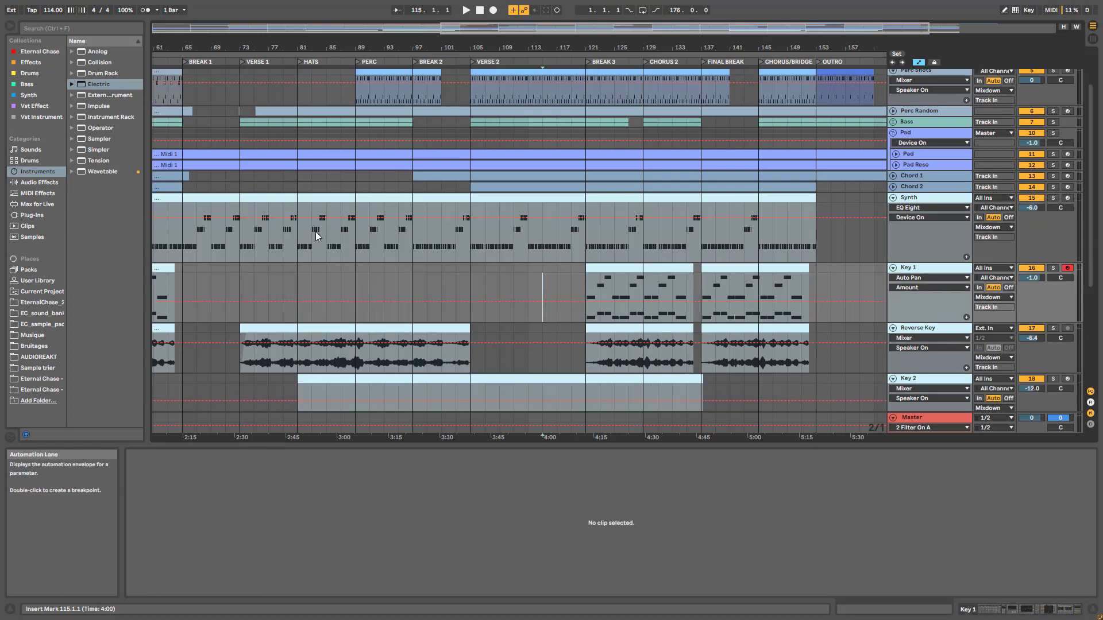
key("space")
scroll(552, 301, "up", 2)
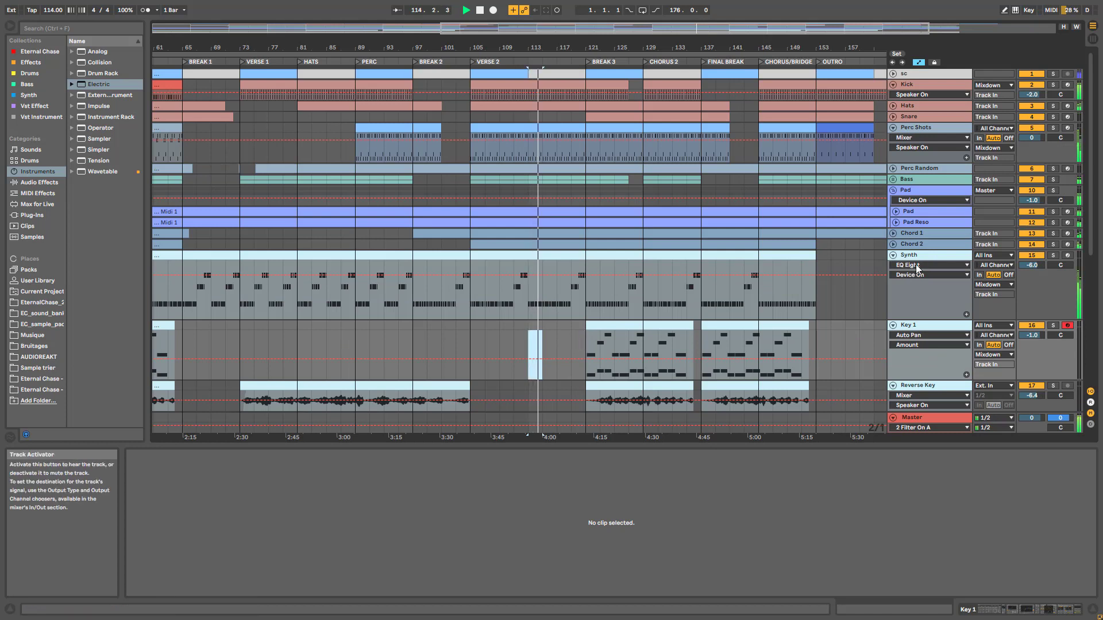
Select the Chord 2 track, review the remaining tracks during Verse 2 and stop playback at bar 121
left_click(899, 246)
scroll(494, 334, "down", 4)
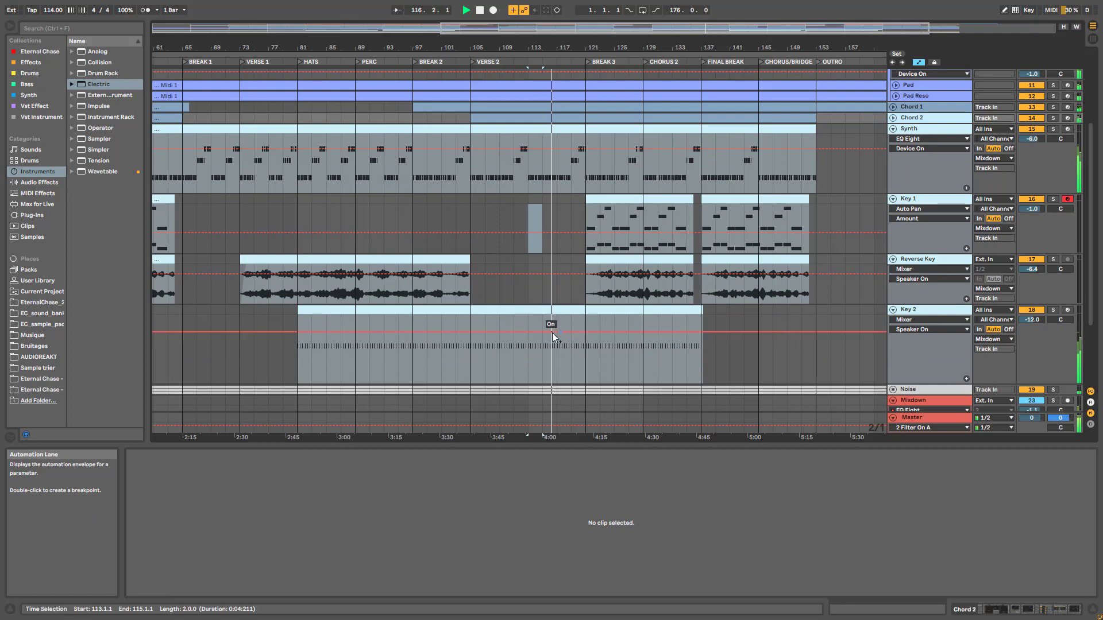
scroll(619, 240, "up", 4)
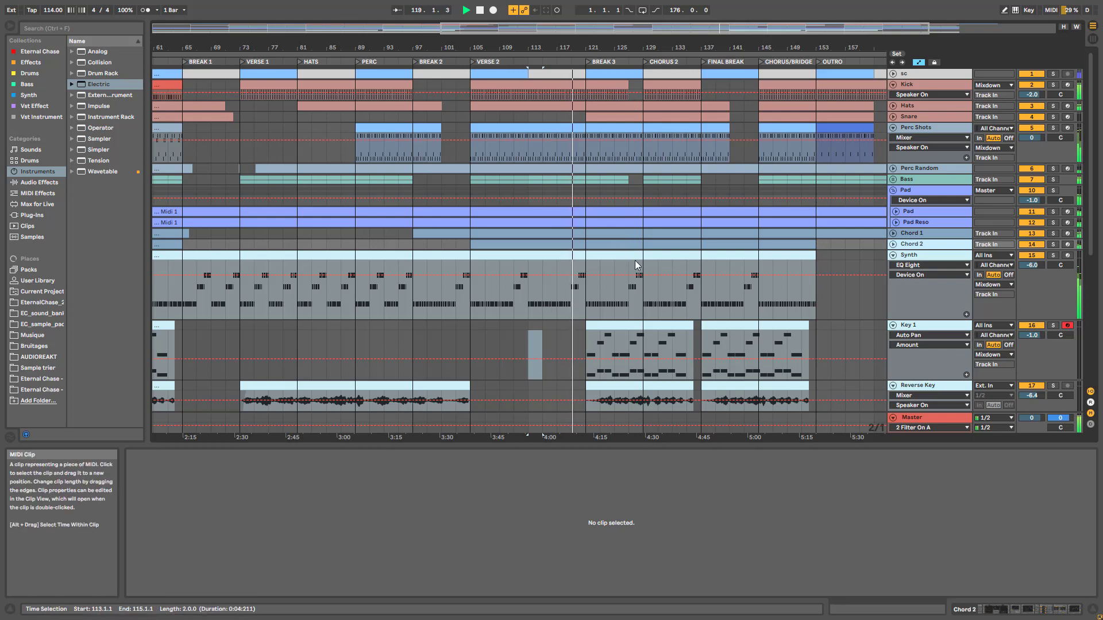
left_click_drag(602, 31, 608, 208)
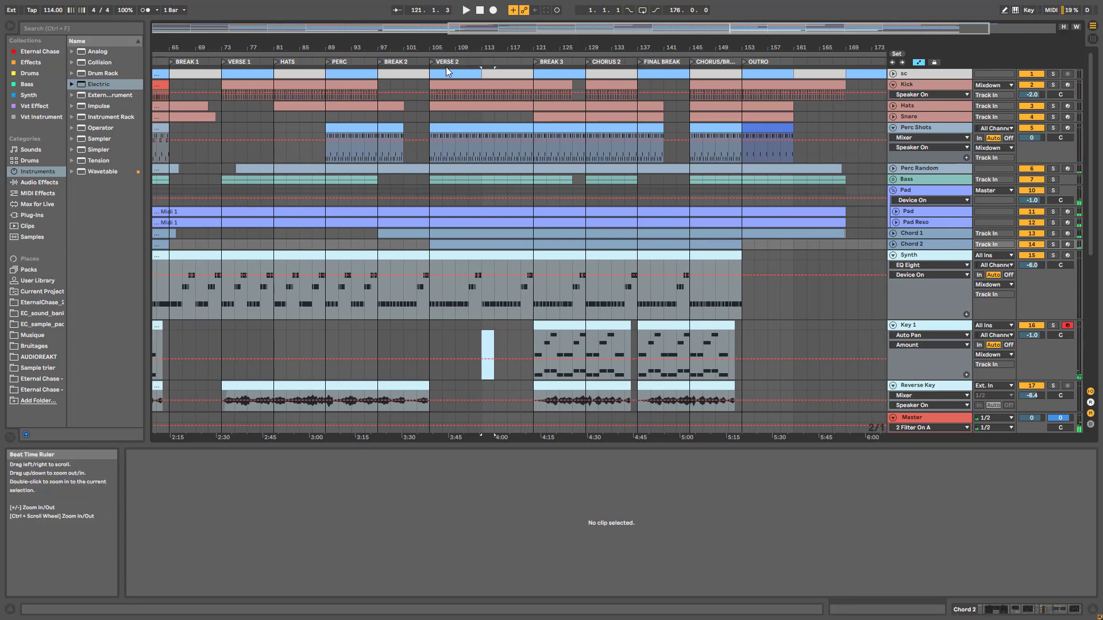
Examine the tracks across Break 3 and Chorus 2, and play the transition between them from bar 126
left_click_drag(671, 49, 671, 75)
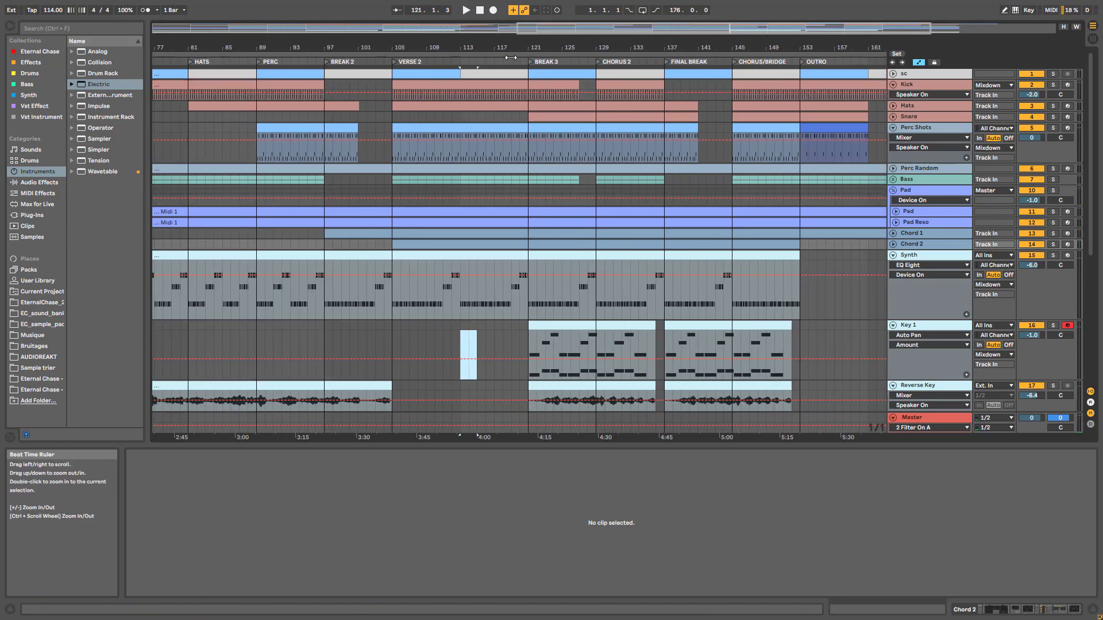
scroll(599, 294, "down", 3)
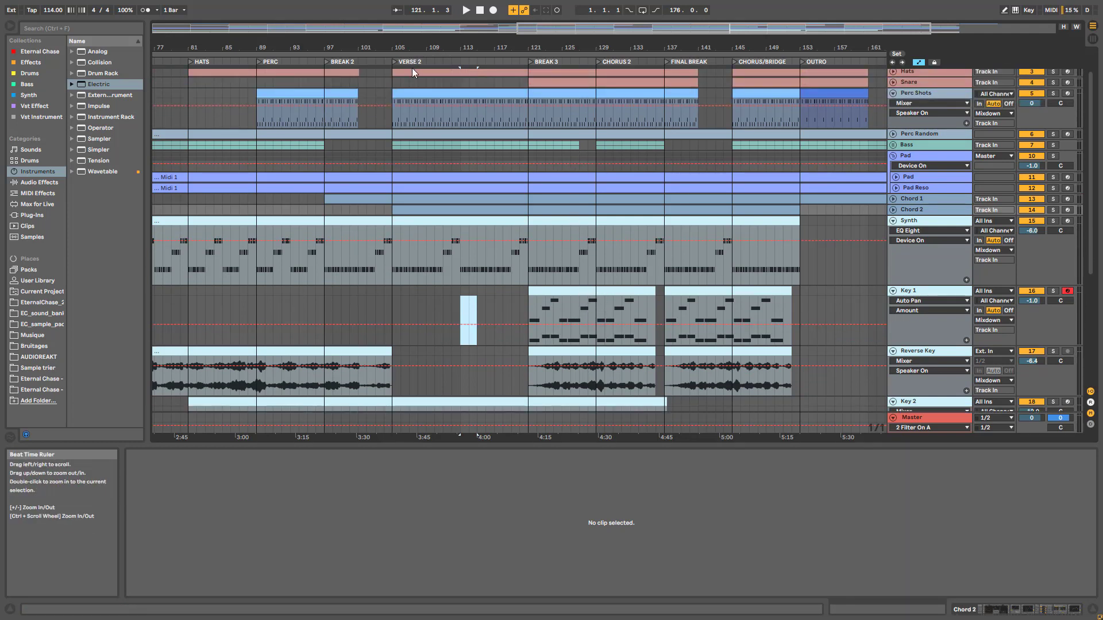
scroll(591, 264, "up", 3)
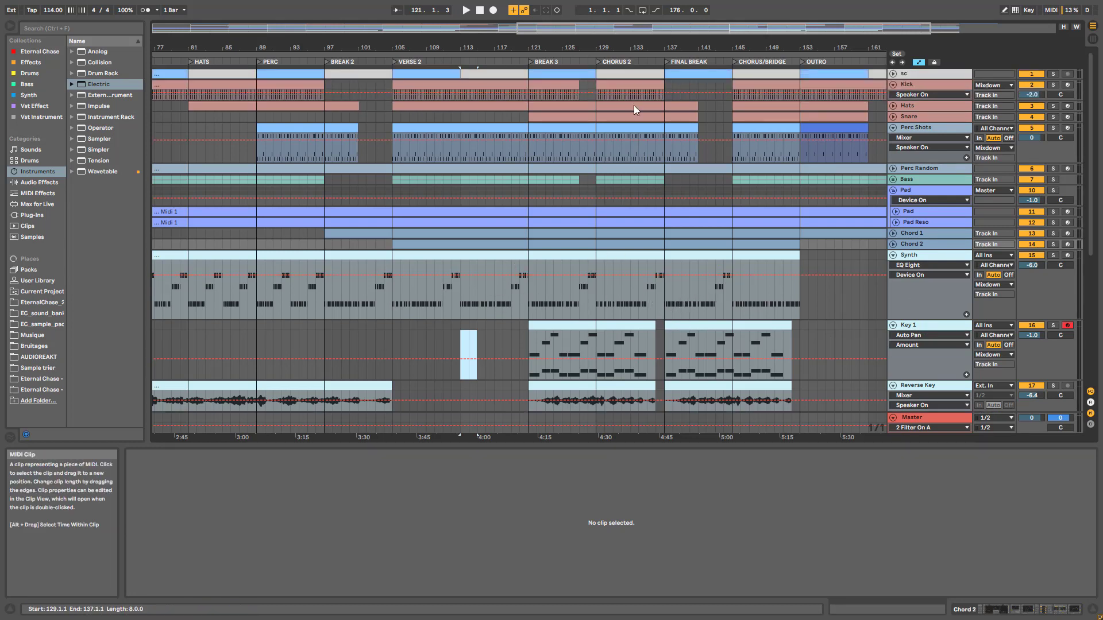
scroll(583, 332, "down", 6)
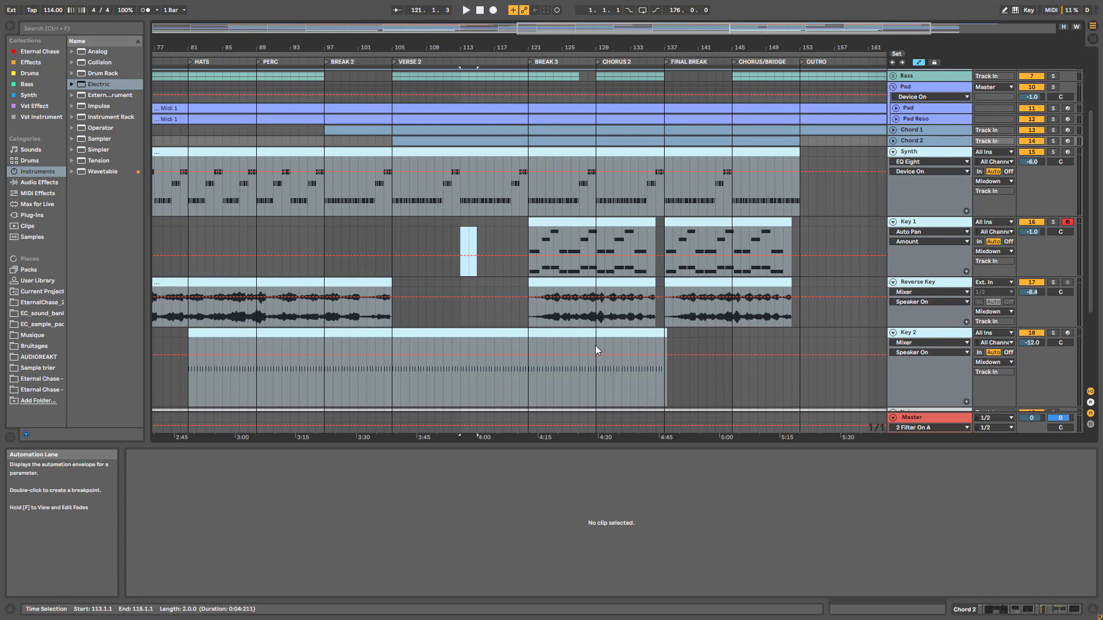
scroll(595, 345, "up", 6)
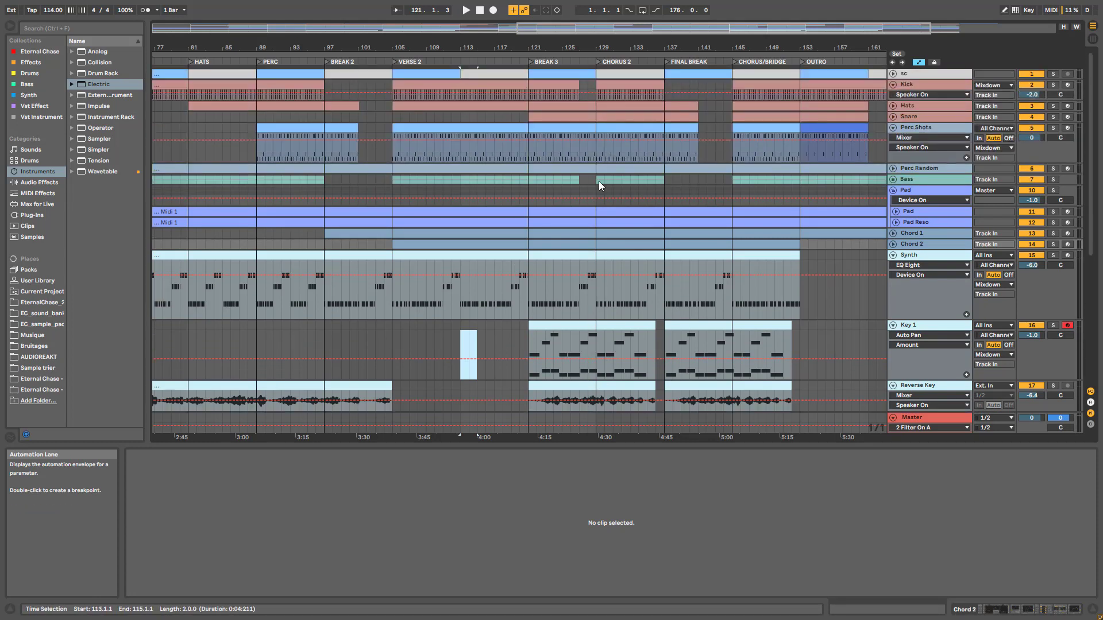
left_click(573, 202)
key("space")
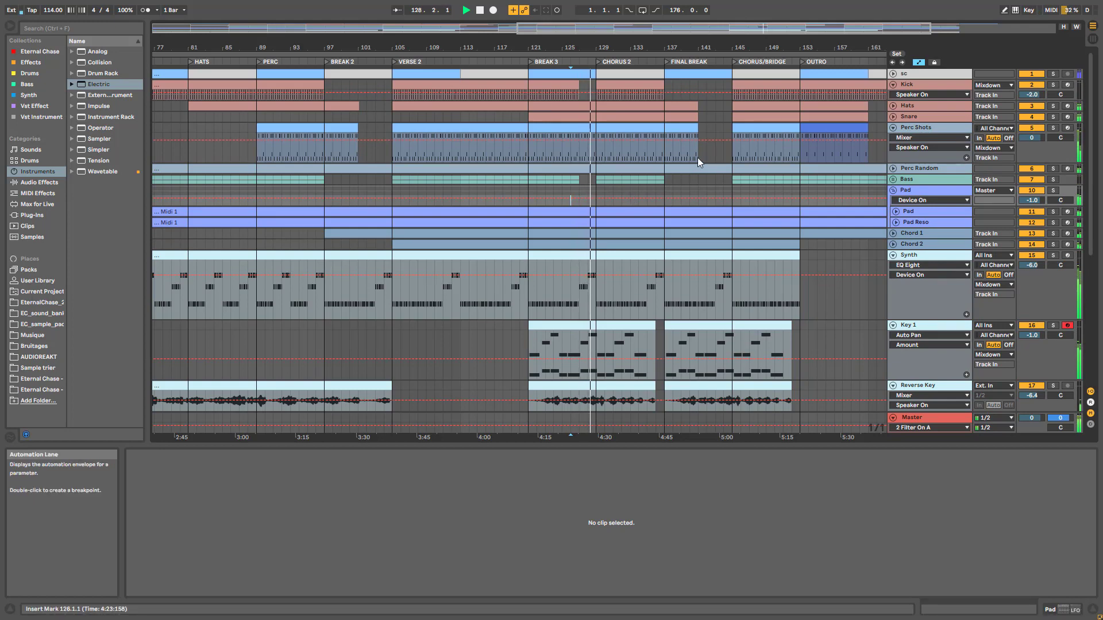
Fold the Kick, Perc Shots, Pad group, Synth, Key 1 and Reverse Key tracks
scroll(645, 50, "down", 3)
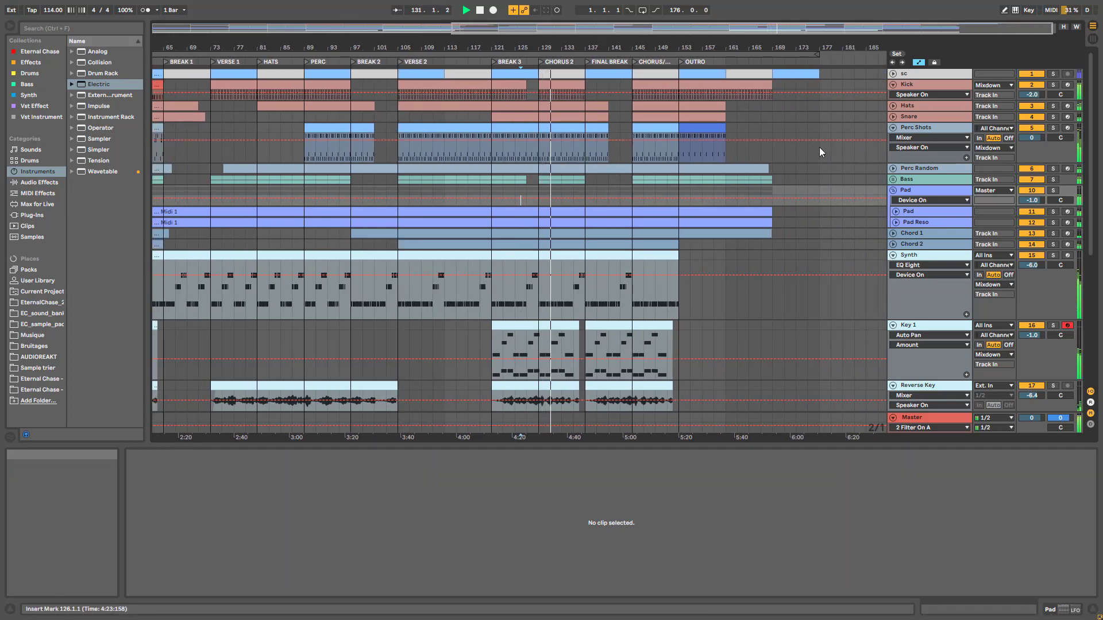
left_click(893, 84)
left_click(894, 116)
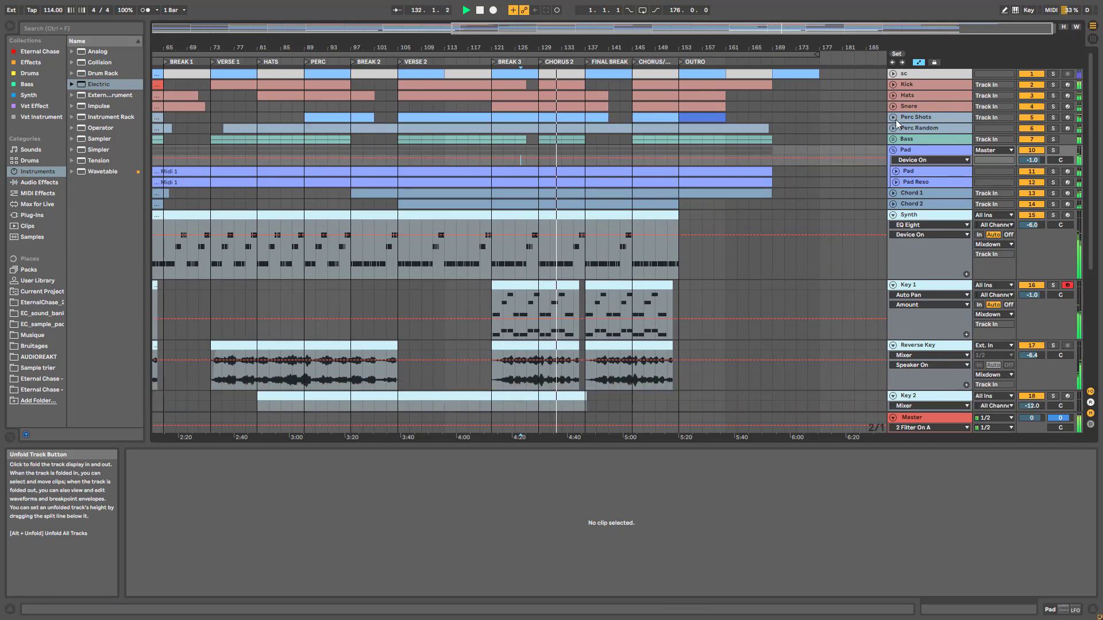
left_click(894, 150)
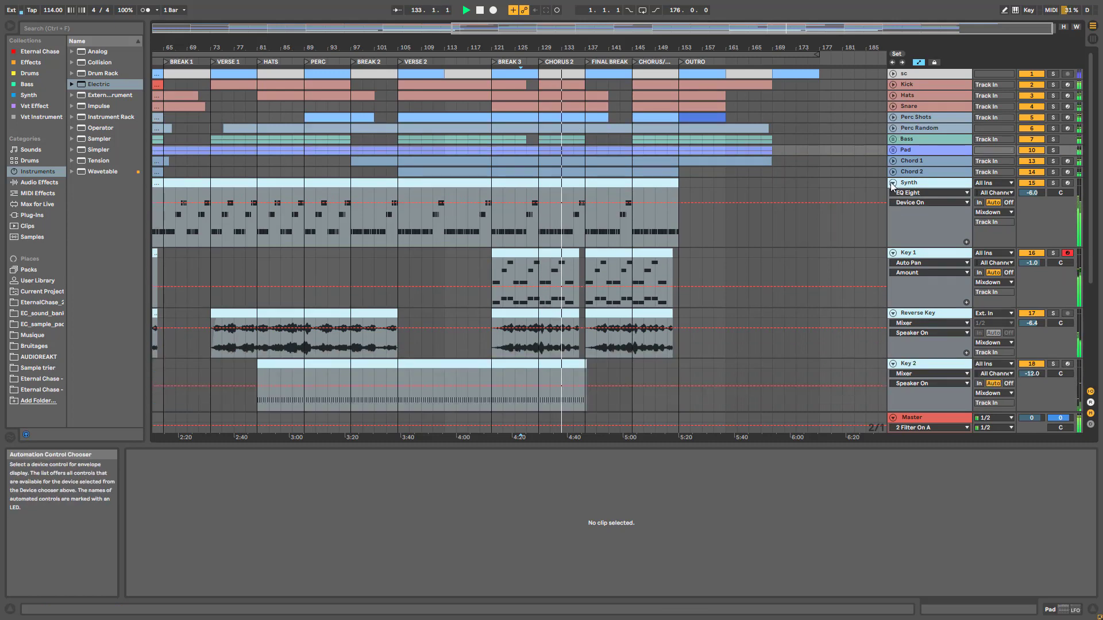
left_click(893, 182)
left_click(893, 193)
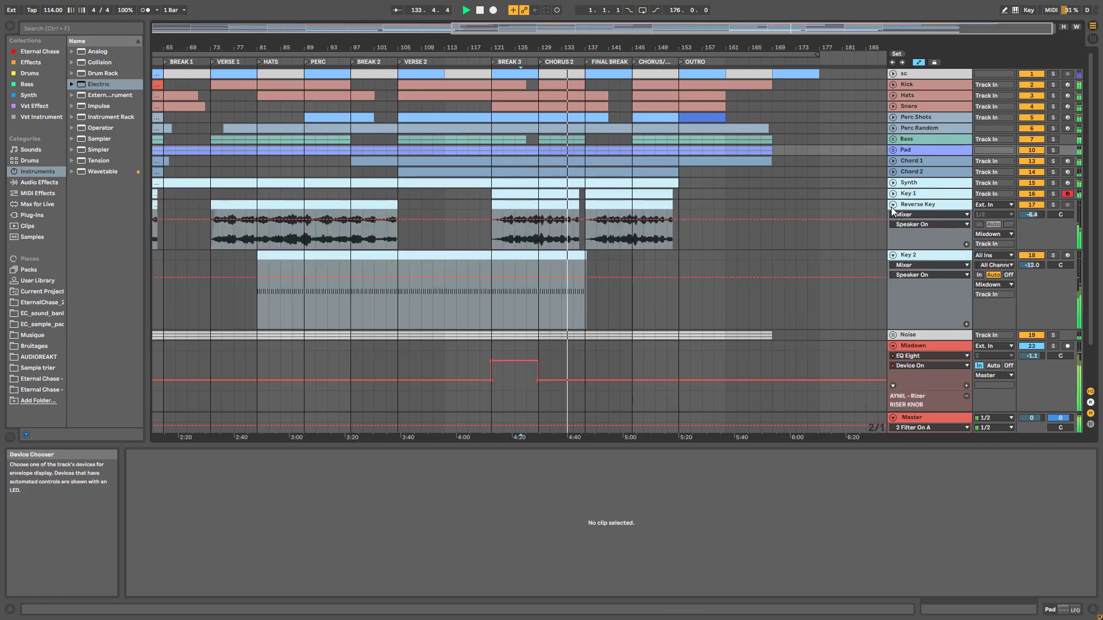
left_click(893, 205)
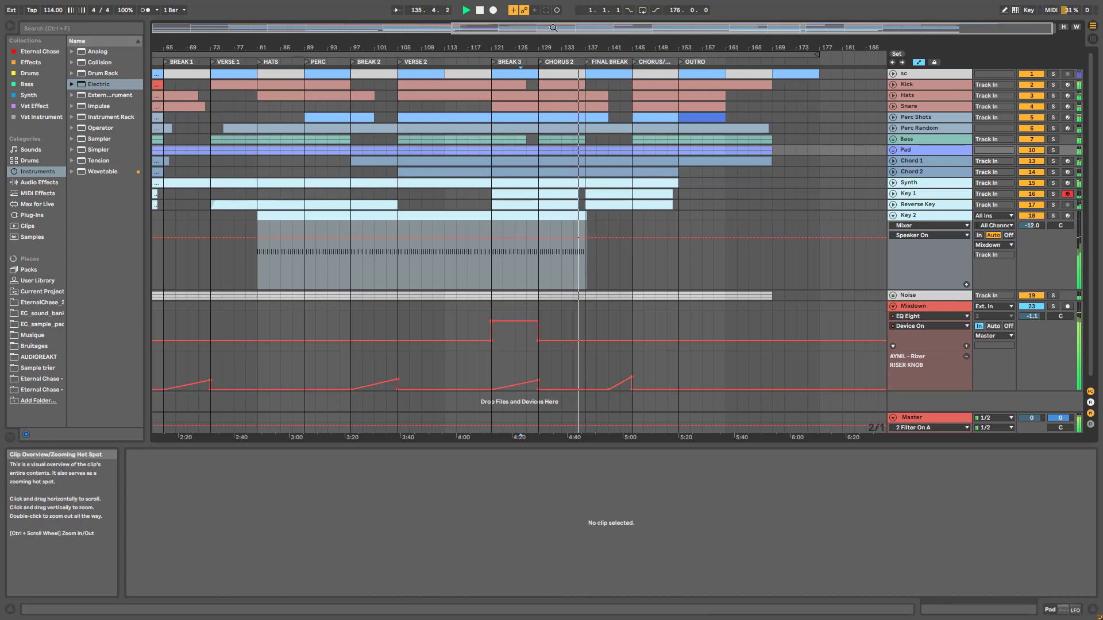
Stop playback in the Final Break and examine the sections from Verse 2 to the Outro up close
scroll(189, 60, "left", 5)
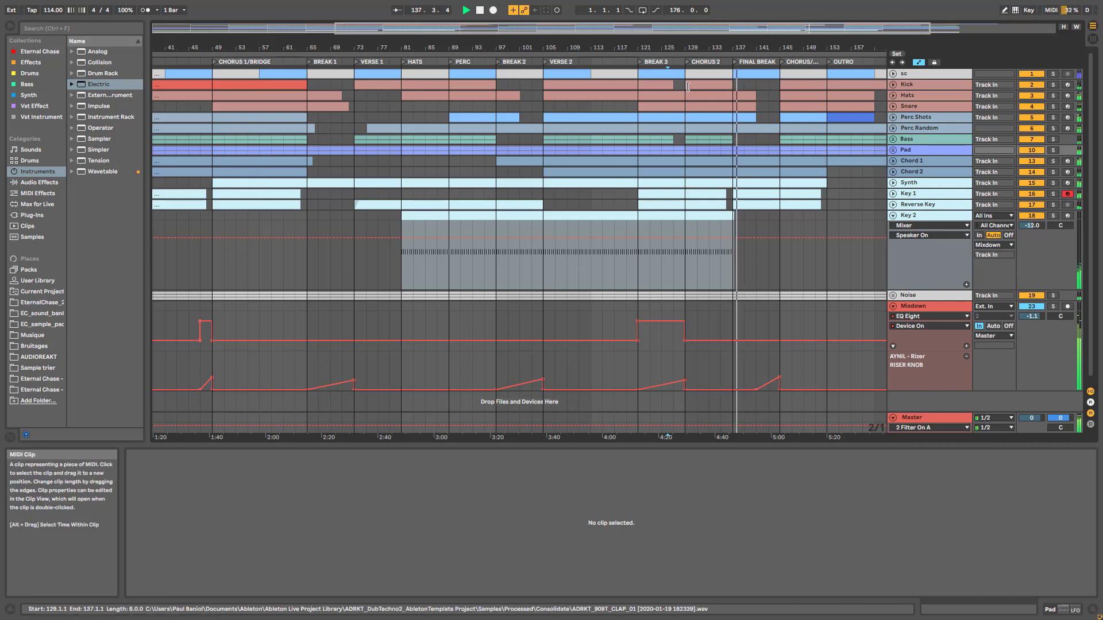
key("space")
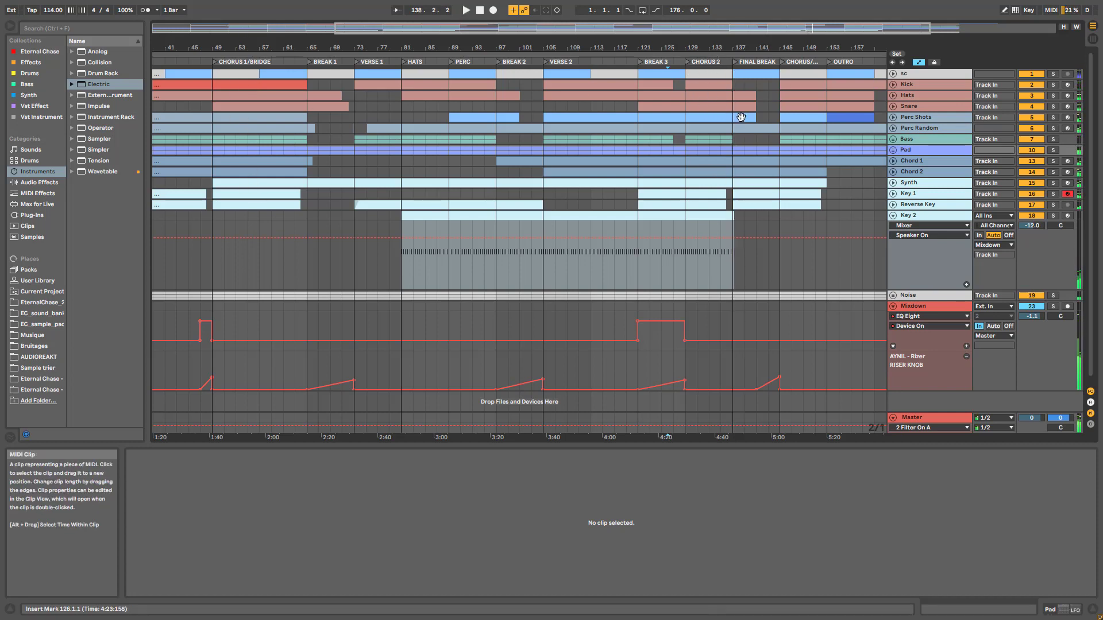
left_click_drag(740, 48, 517, 109)
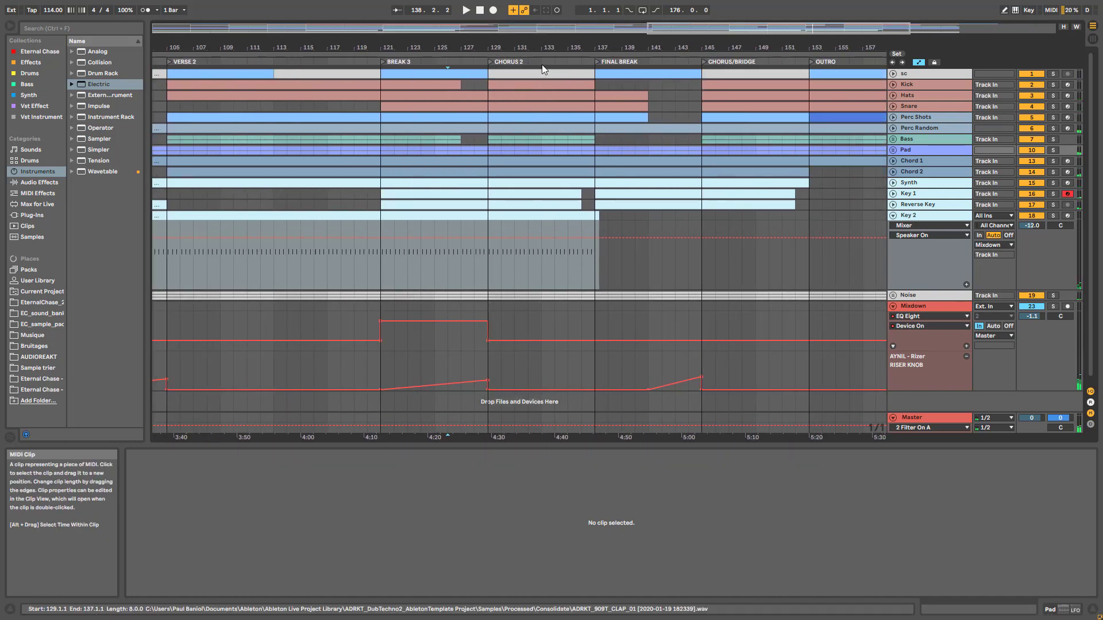
Unfold the Key 1 and Synth tracks to examine their notes from Verse 2 to the Outro
left_click(595, 224)
left_click_drag(661, 48, 801, 69)
left_click(893, 194)
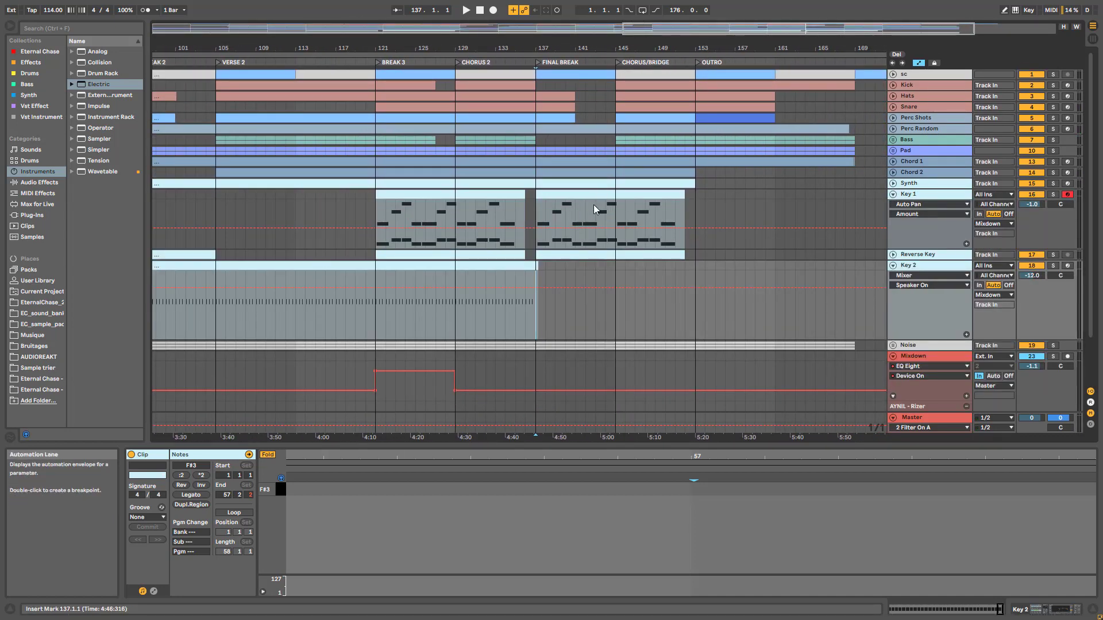
left_click(893, 183)
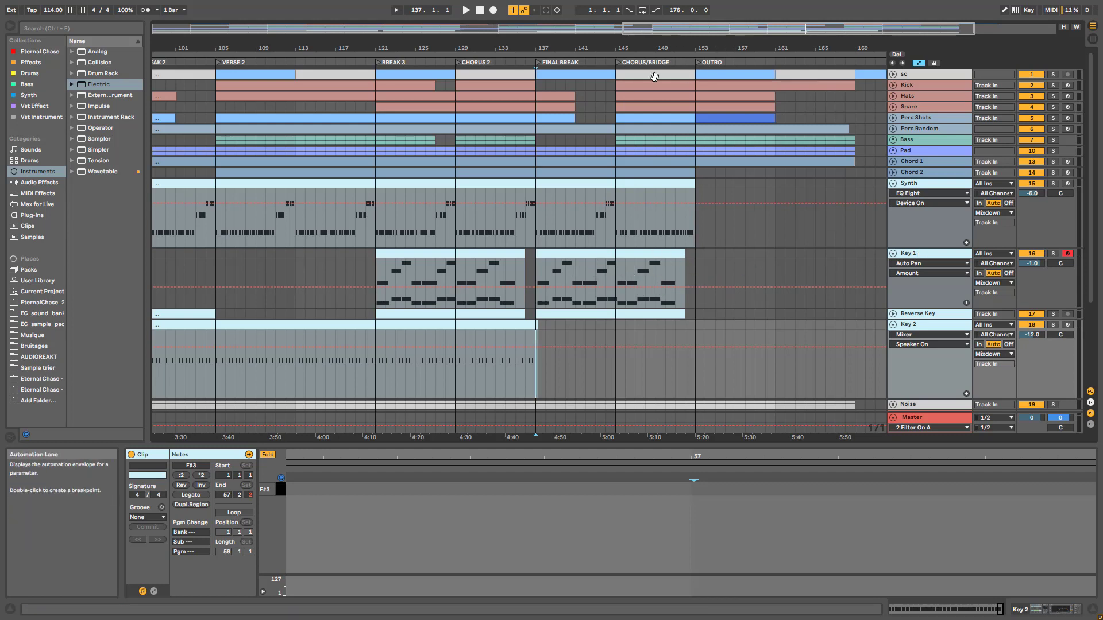
Show the Key 1 clip's notes, play the Final Break from bar 141 and review the tracks below
left_click(586, 276)
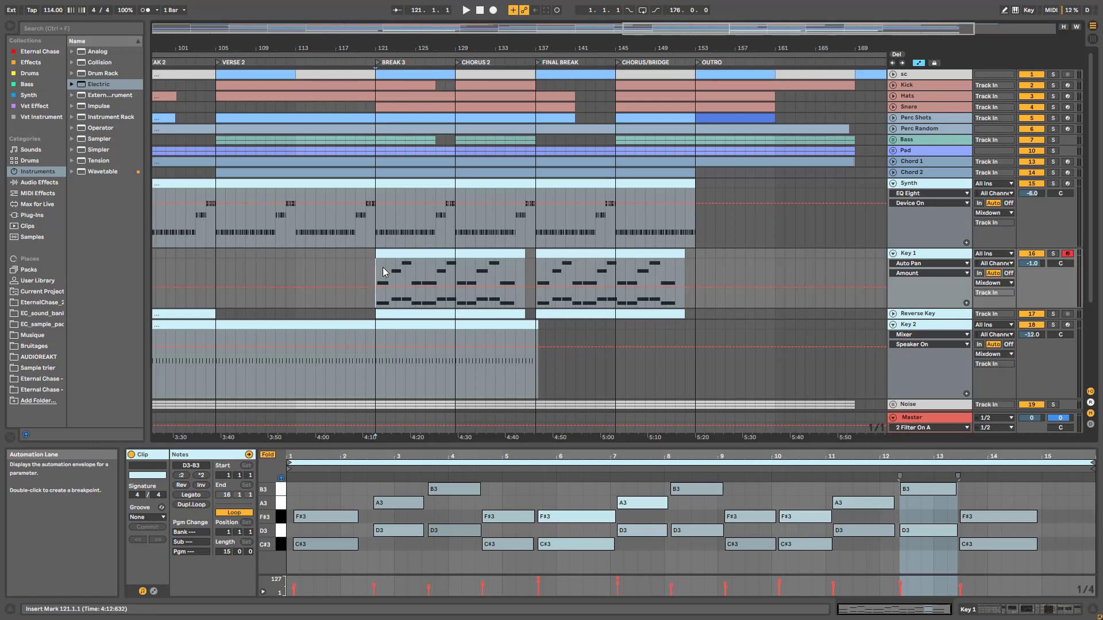
left_click(576, 270)
key("space")
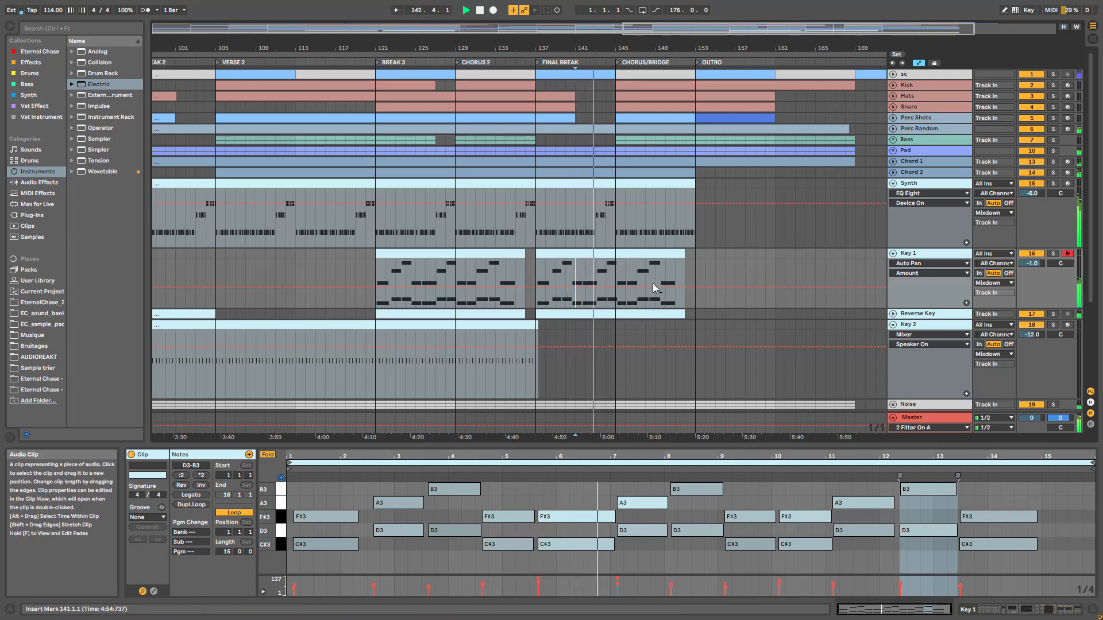
scroll(729, 283, "down", 3)
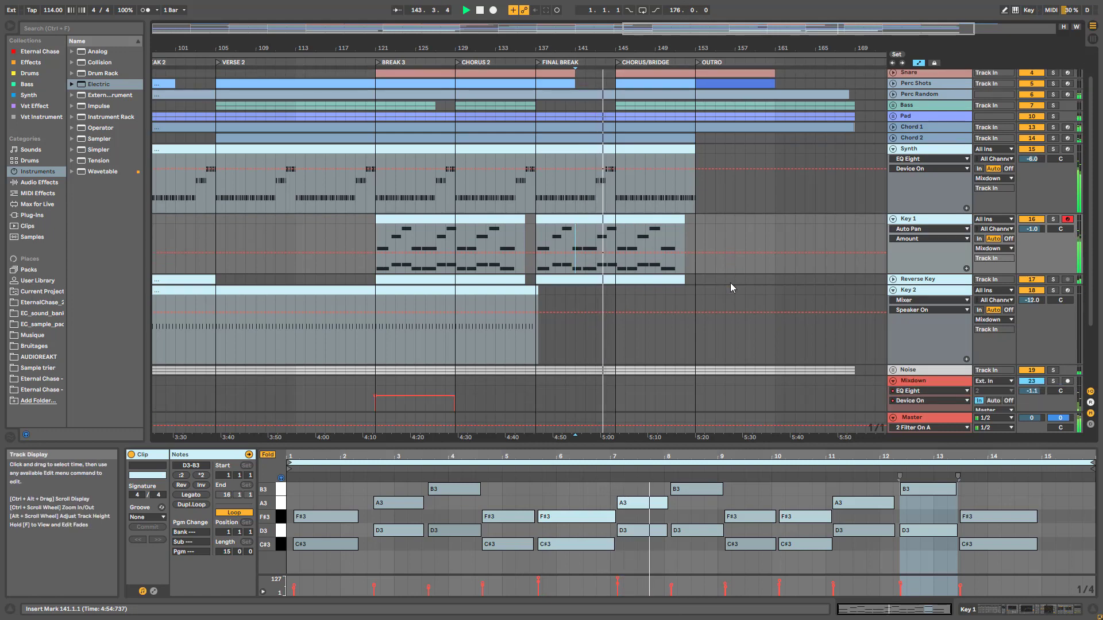
Compare the notes of the Synth clip ending at bar 145 with those of the Chorus/Bridge clip, and stop playback
left_click(595, 154)
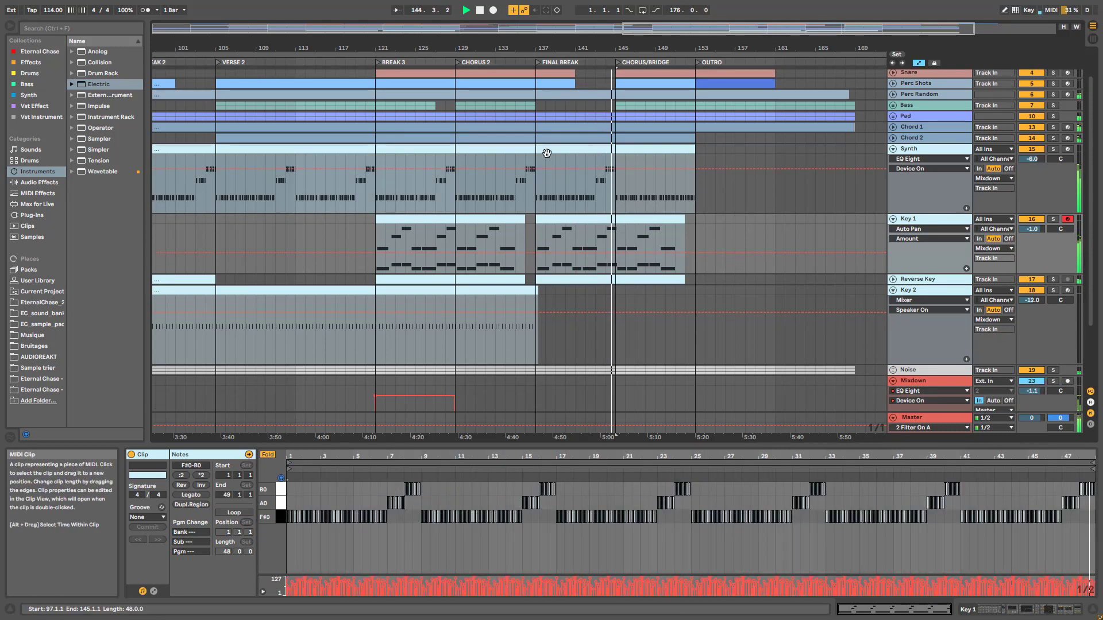
left_click(647, 154)
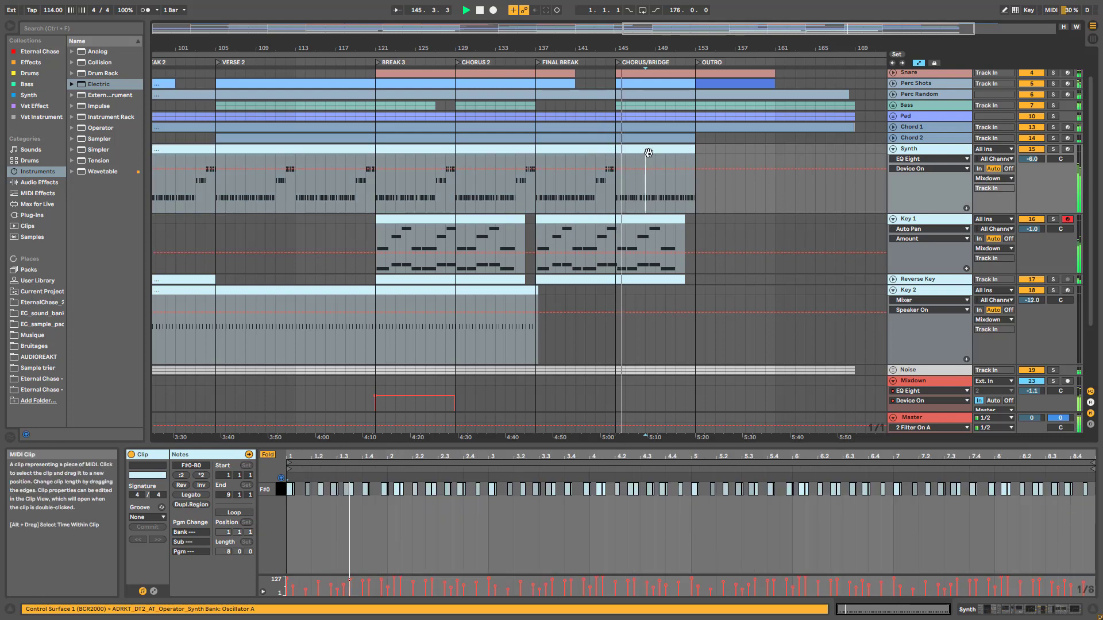
scroll(672, 248, "up", 2)
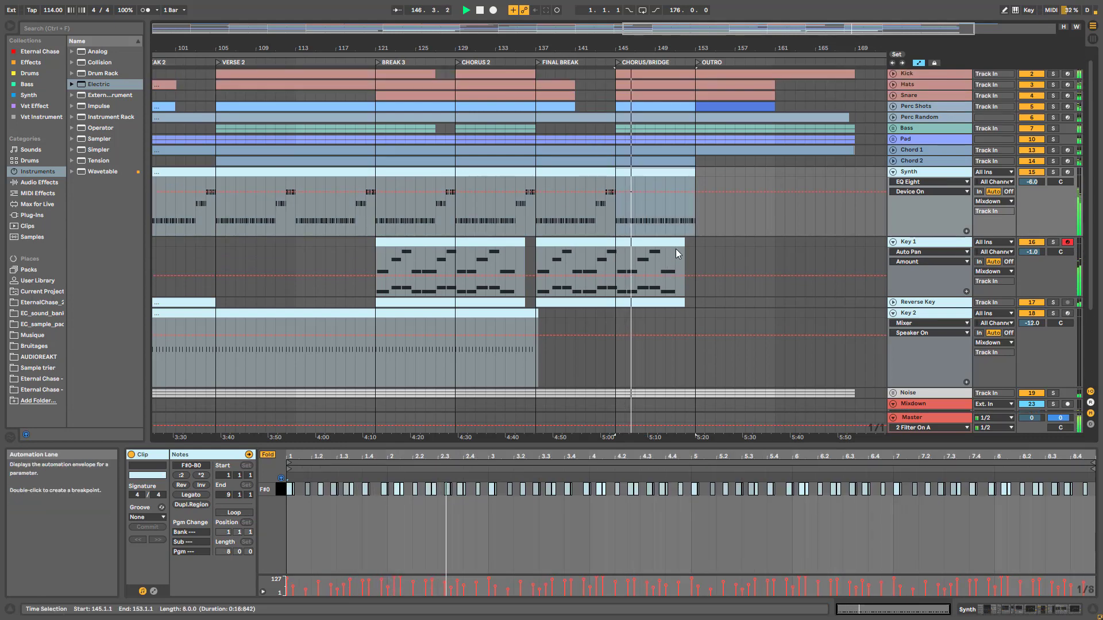
scroll(710, 240, "down", 3)
scroll(795, 170, "up", 4)
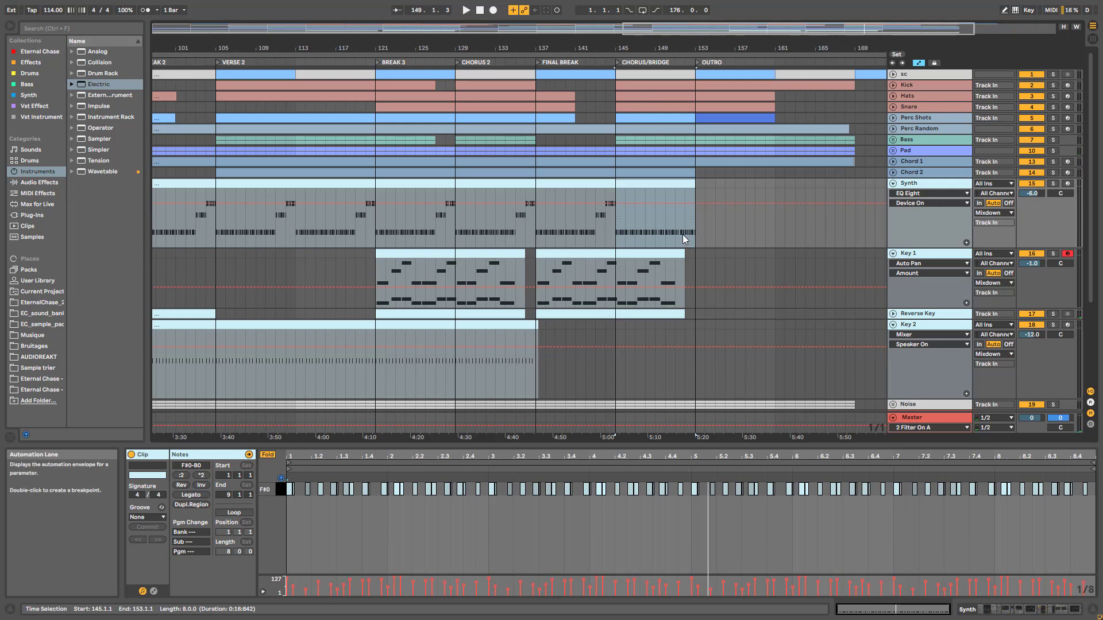
Play from bar 149 into the Outro and review which tracks continue past the Chorus/Bridge
left_click(659, 231)
key("space")
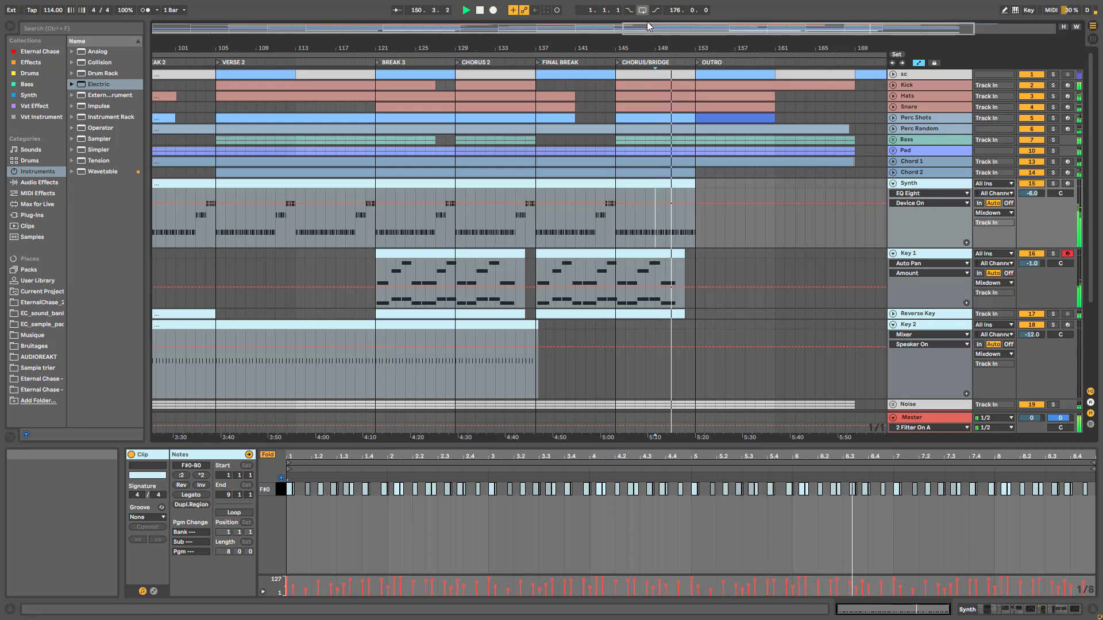
left_click_drag(647, 22, 655, 55)
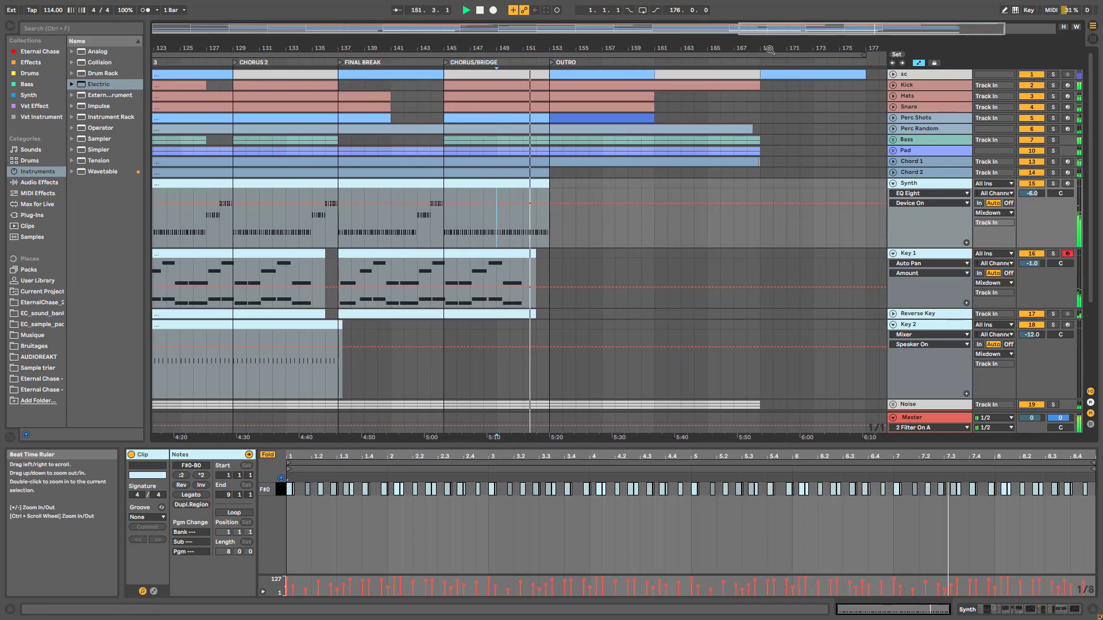
left_click_drag(786, 29, 788, 23)
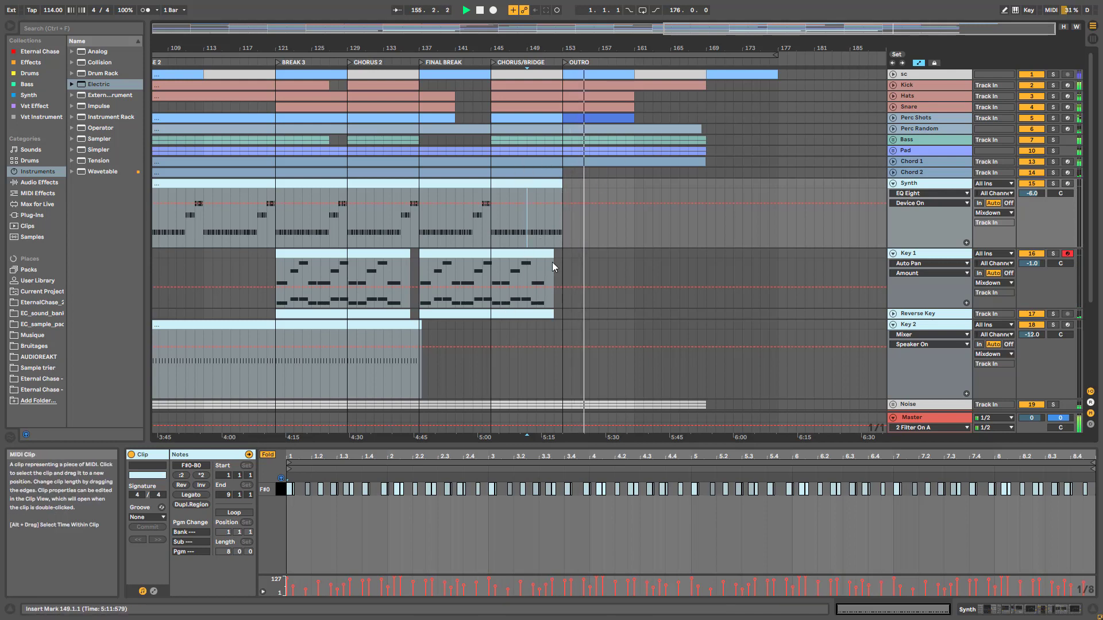
scroll(771, 323, "down", 2)
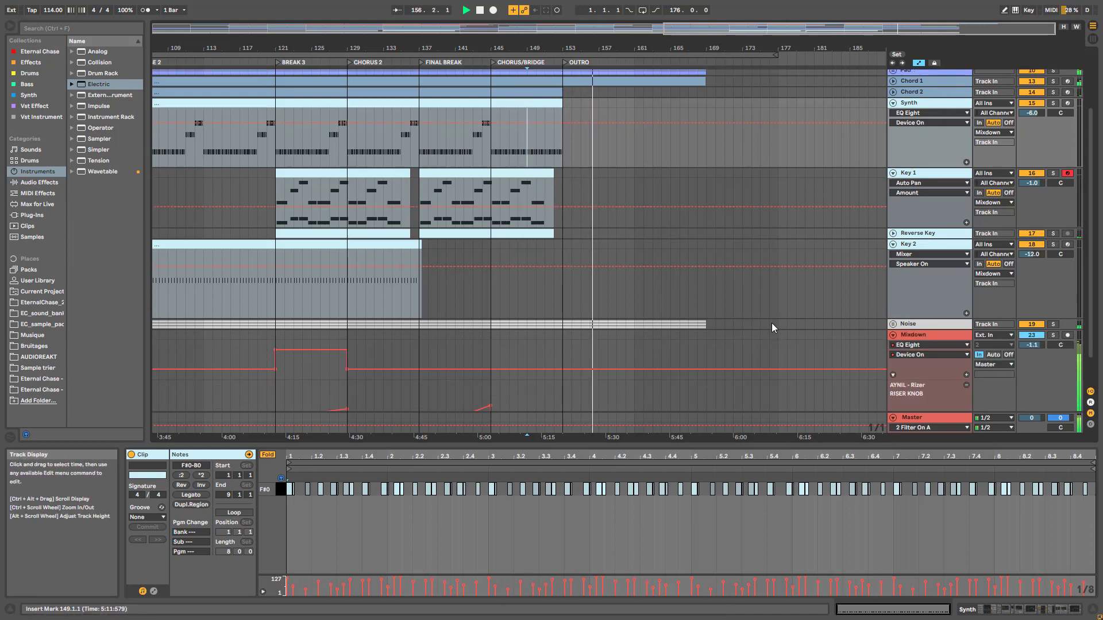
scroll(800, 288, "up", 2)
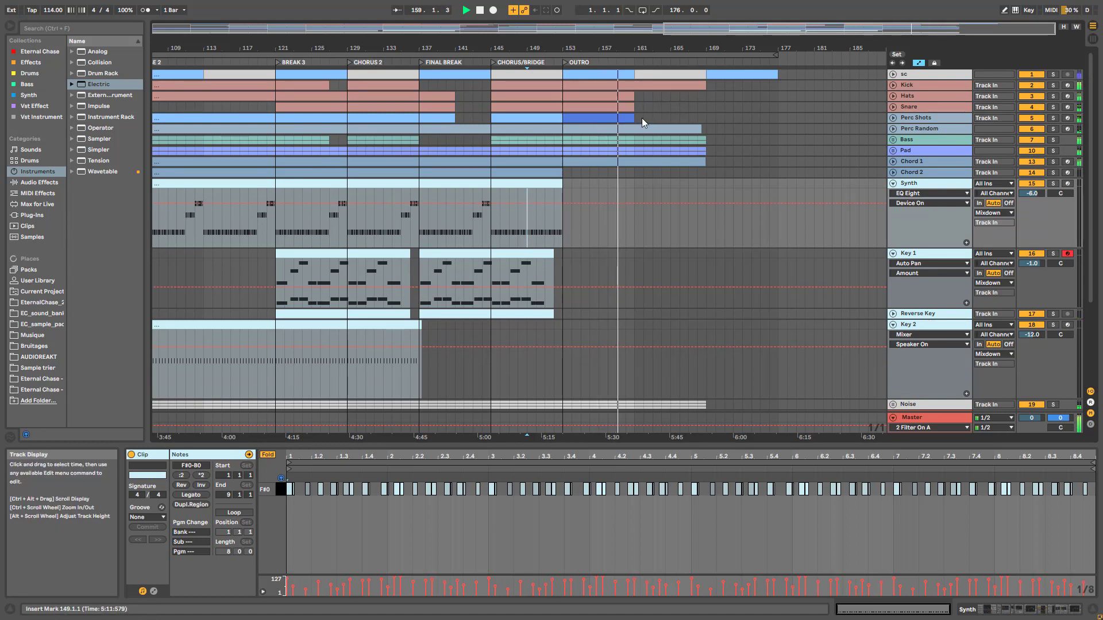
Place the insert marker on the Hats track at bar 162 and examine the tracks still playing in the Outro
left_click(643, 96)
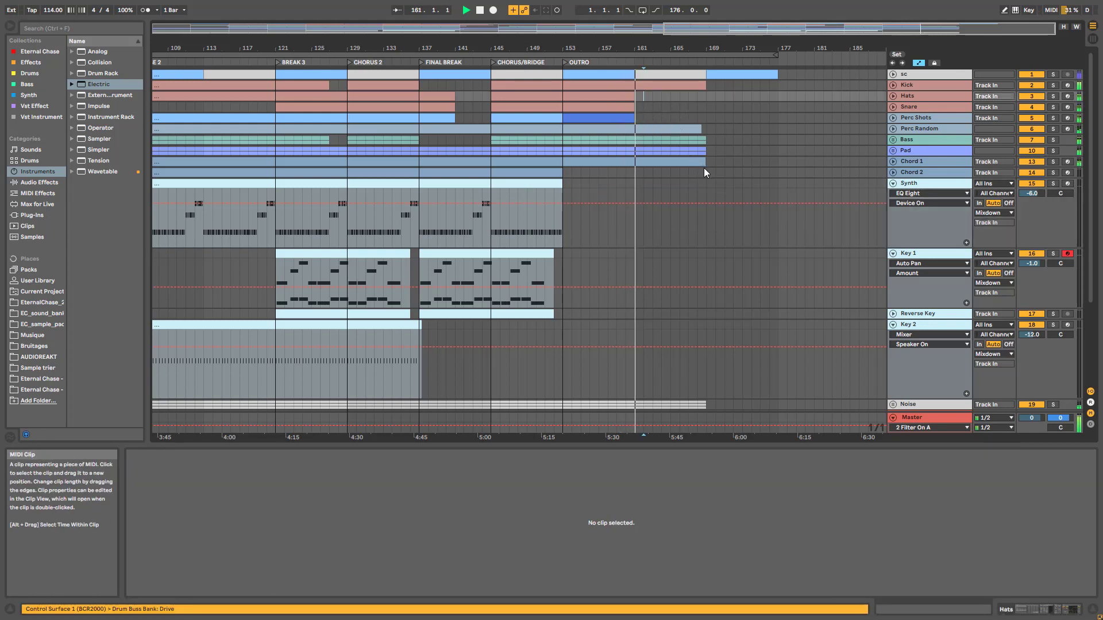
scroll(704, 173, "down", 3)
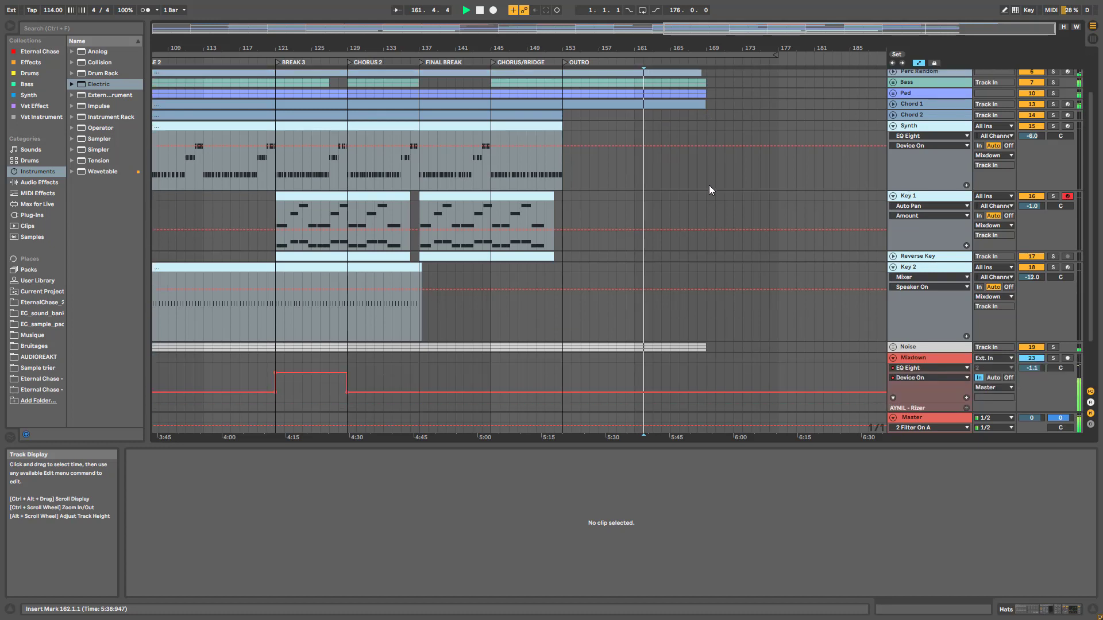
scroll(712, 190, "up", 3)
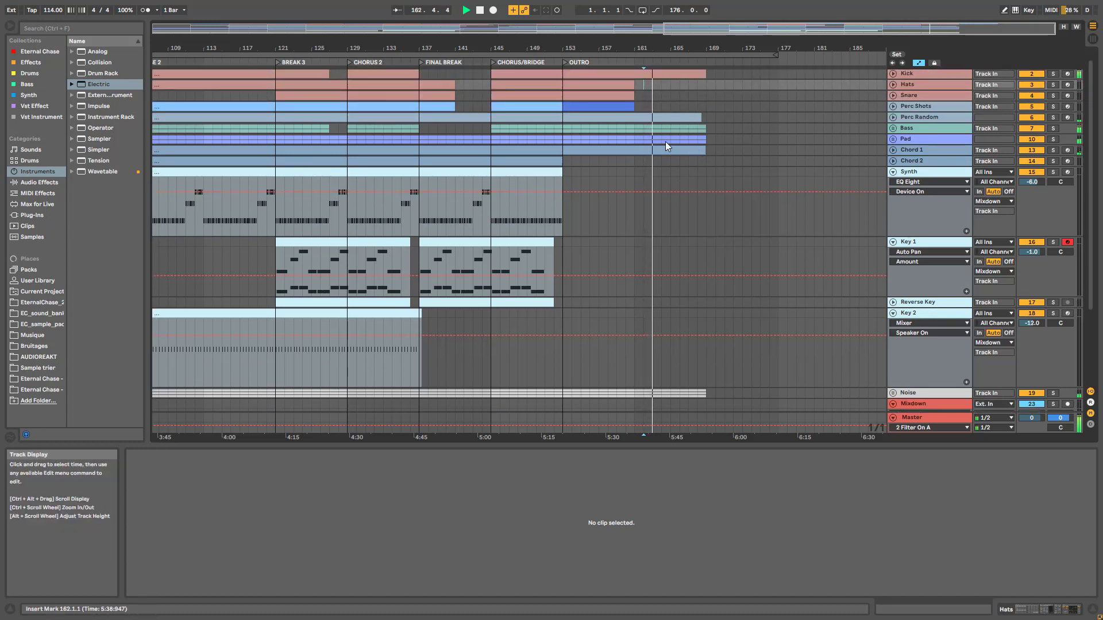
scroll(710, 351, "down", 3)
scroll(691, 301, "up", 3)
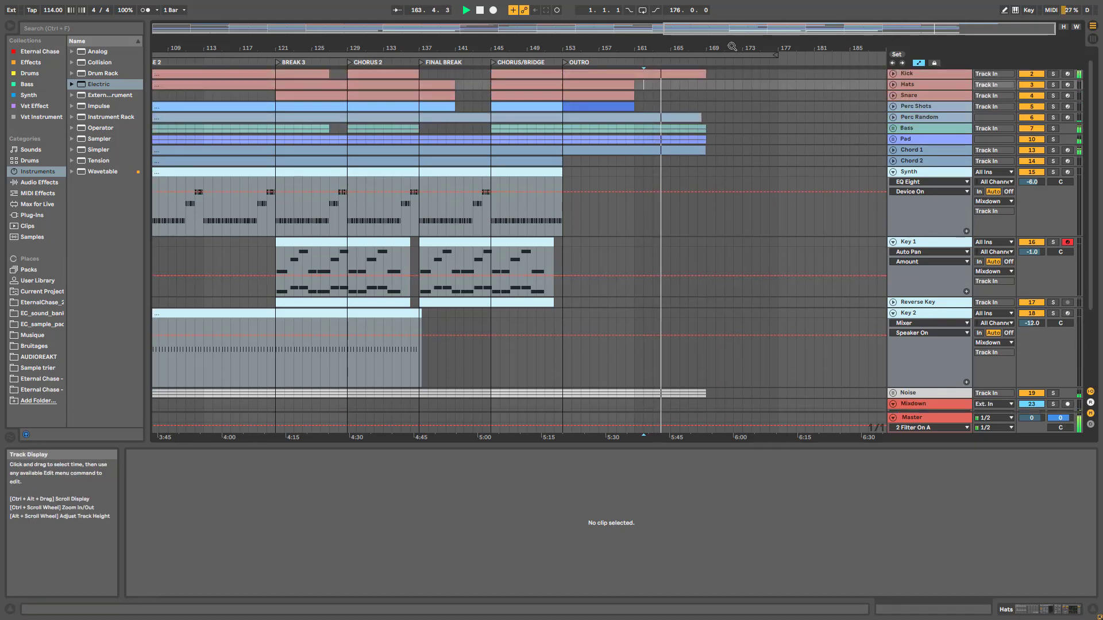
Fold the Synth, Key 1 and Key 2 tracks with the full arrangement in view, and stop playback
left_click_drag(729, 36, 846, 182)
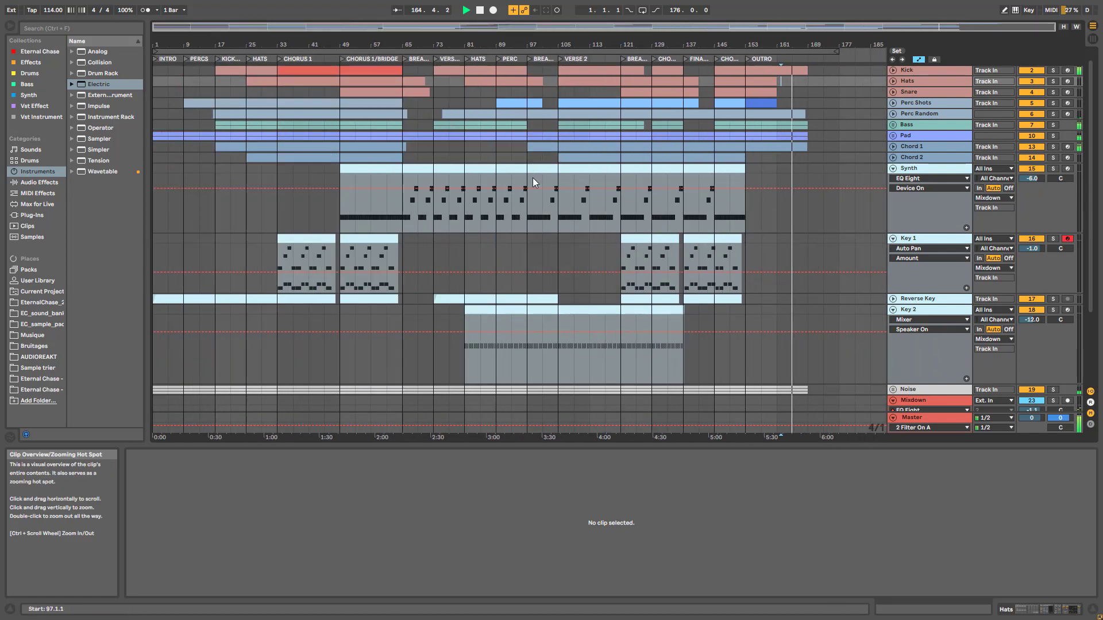
left_click(894, 169)
left_click(892, 181)
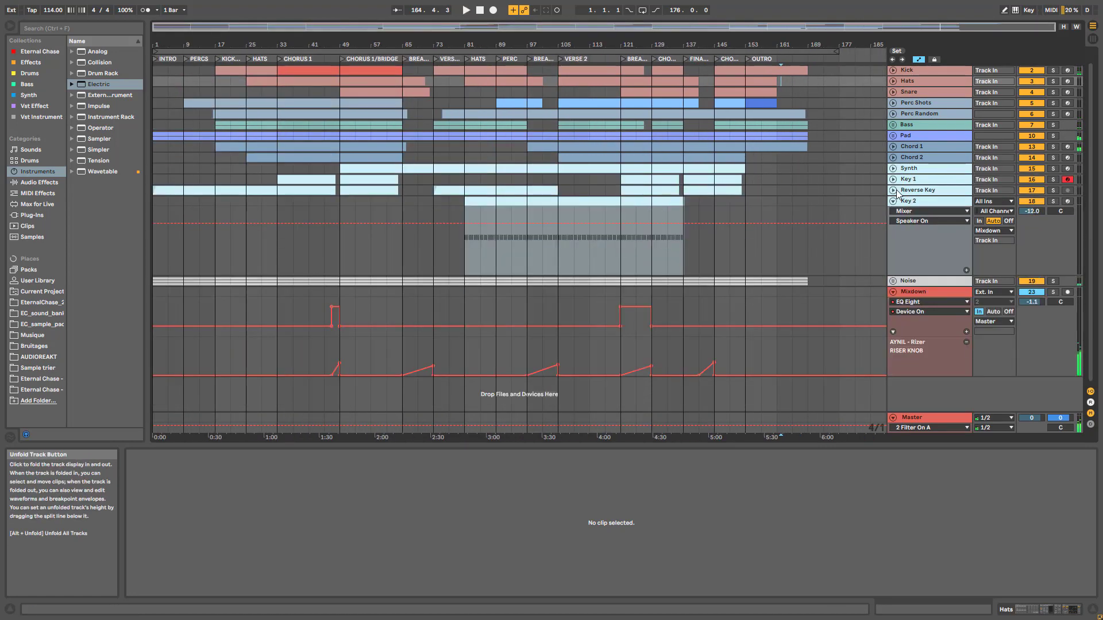
left_click(894, 202)
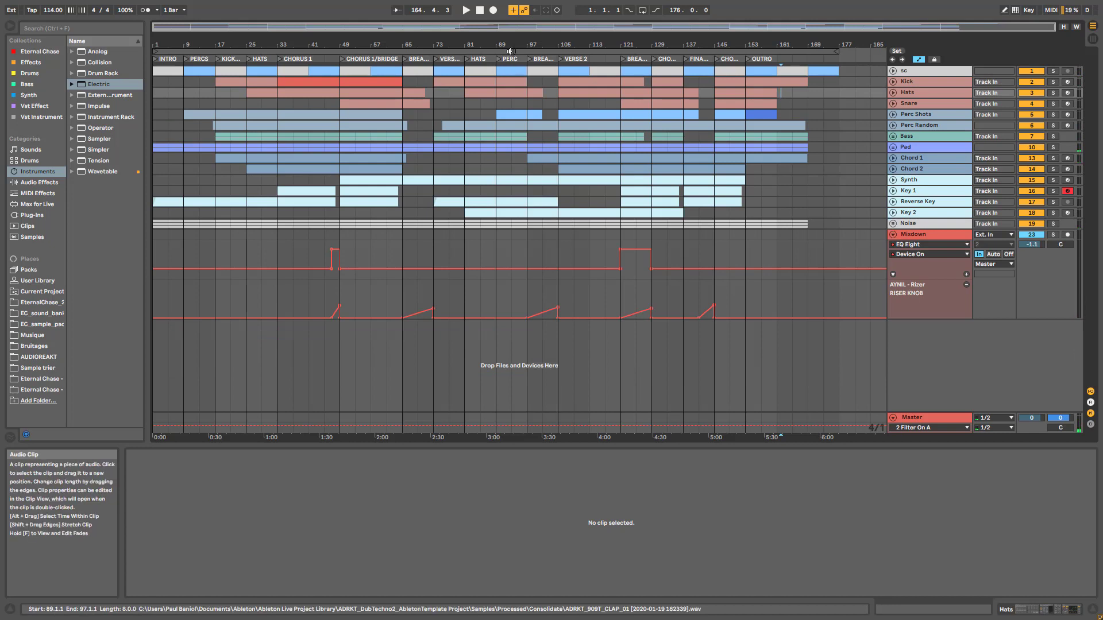
left_click_drag(578, 27, 524, 33)
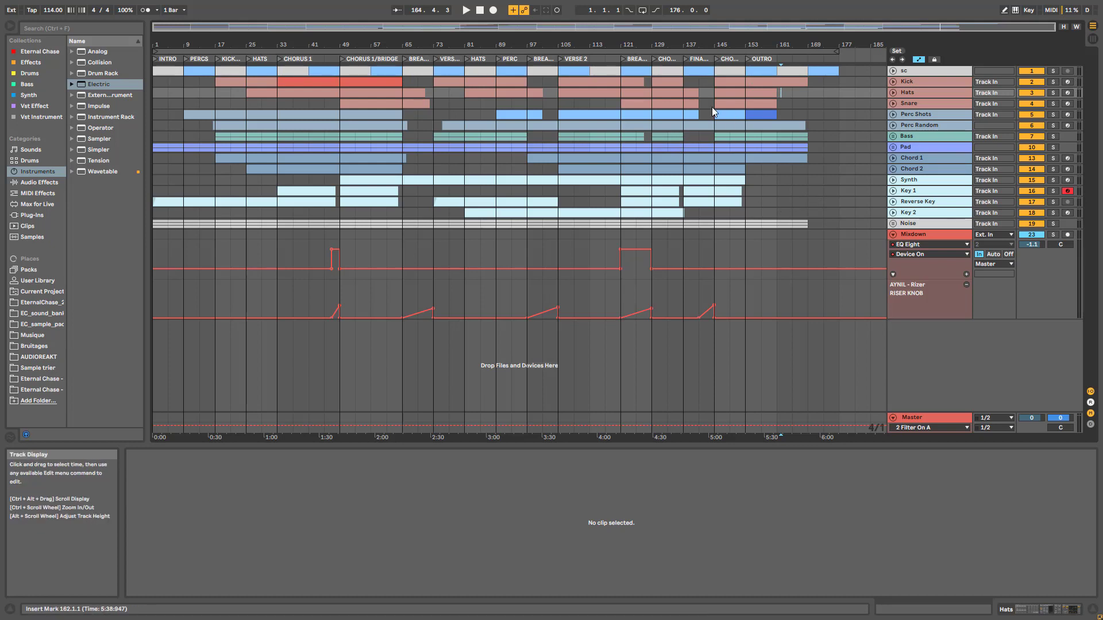
Show the Mixdown track's devices and play the break at bar 97 to follow the riser automation
left_click(946, 236)
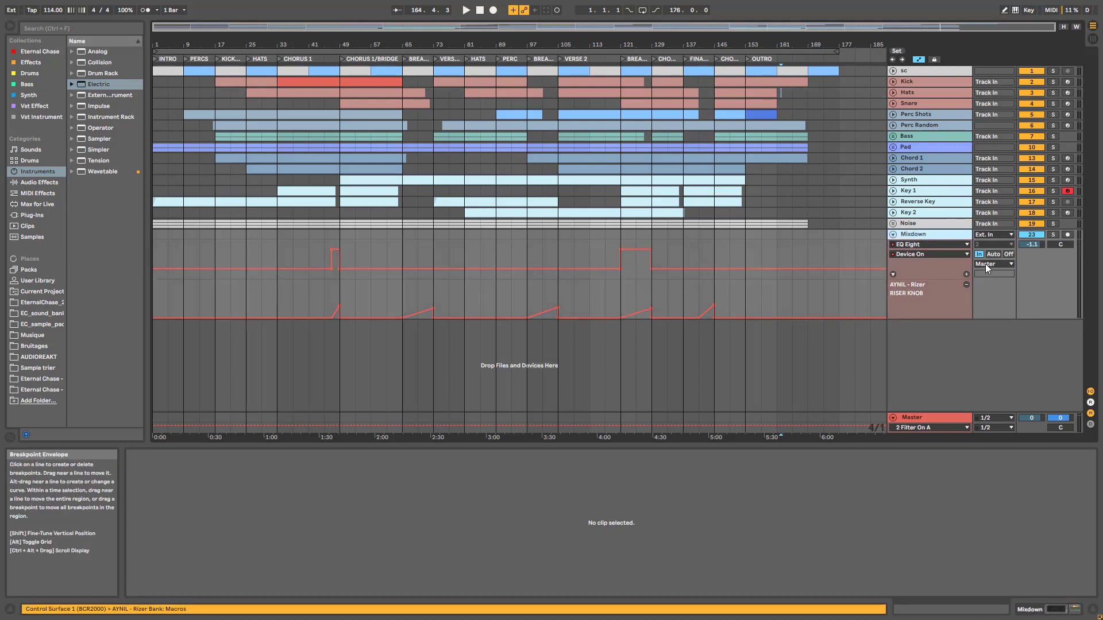
double_click(926, 232)
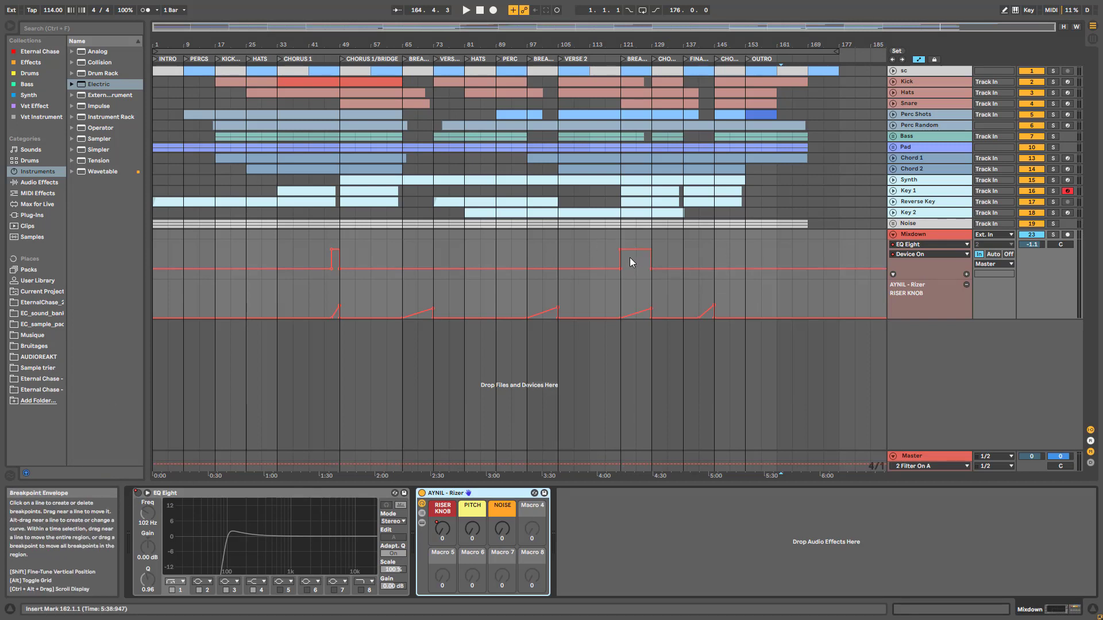
left_click(405, 245)
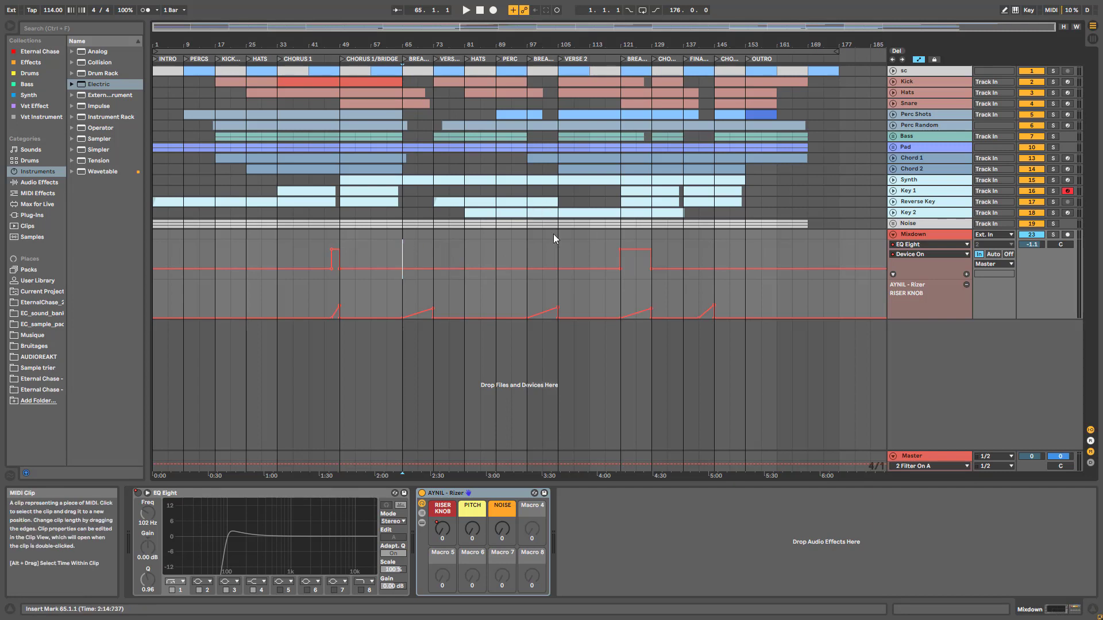
left_click(533, 257)
key("space")
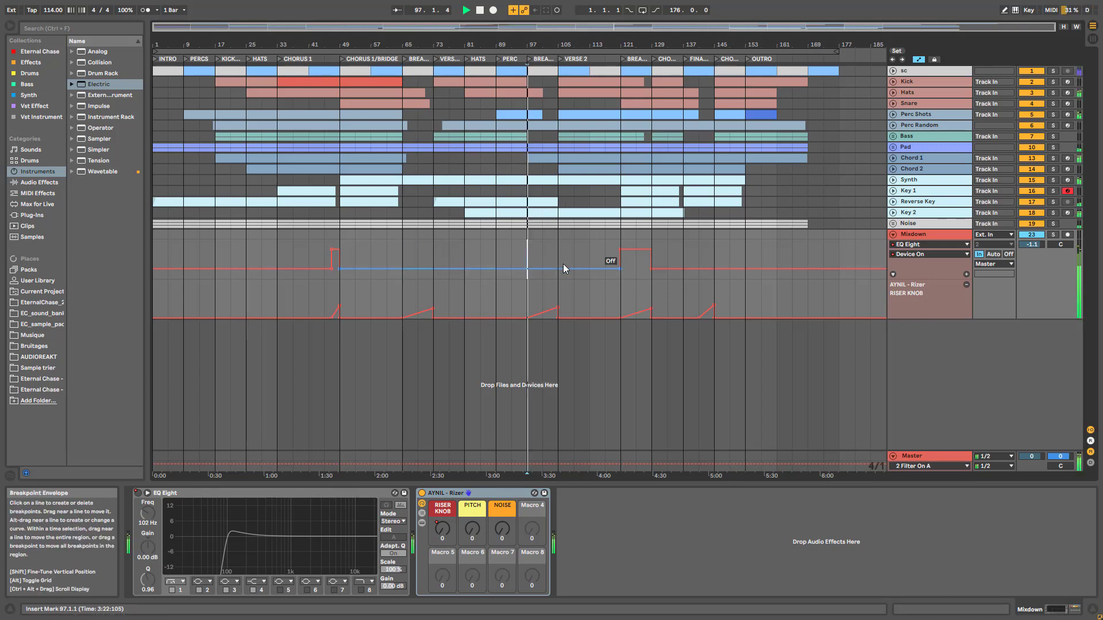
Play Break 3 from bar 125 to hear the Mixdown's EQ Eight and riser automation, and stop playback
left_click(633, 273)
key("space")
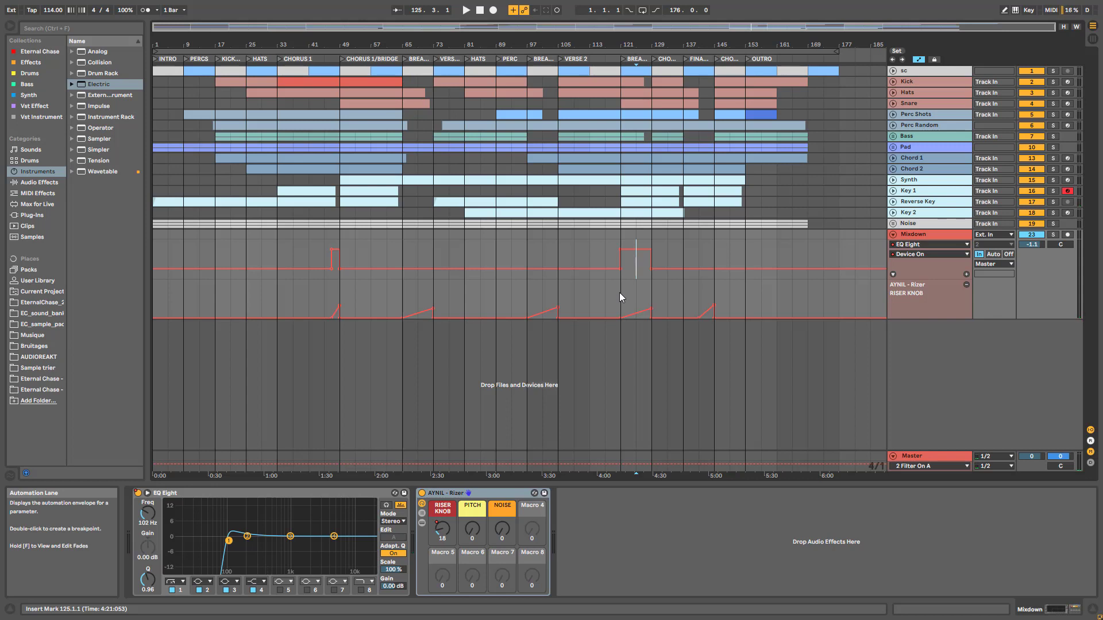
key("space")
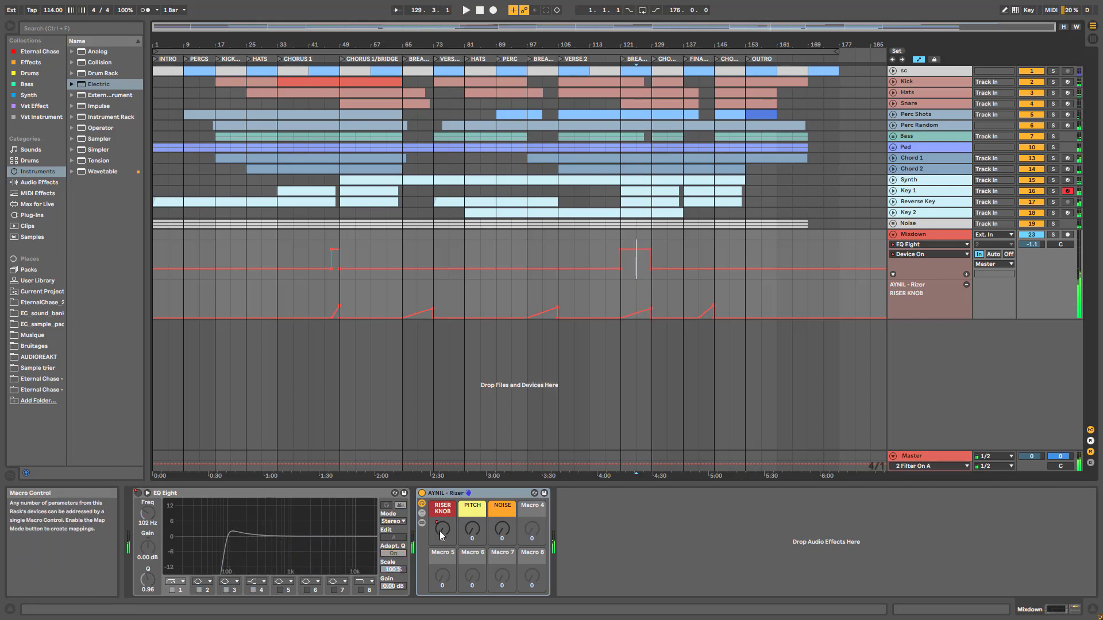
Show the AYNIL - Rizer rack's internal devices, examine the chain and hide it again
left_click(422, 523)
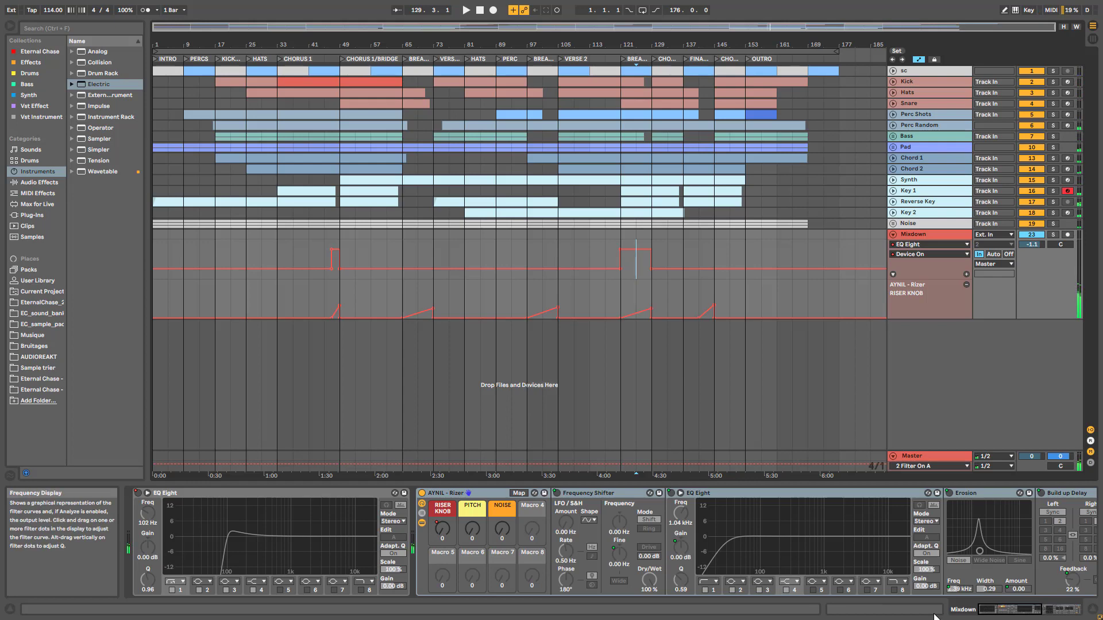
mouse_move(1023, 615)
left_mouse_down()
mouse_move(1068, 615)
mouse_move(1023, 615)
left_mouse_up()
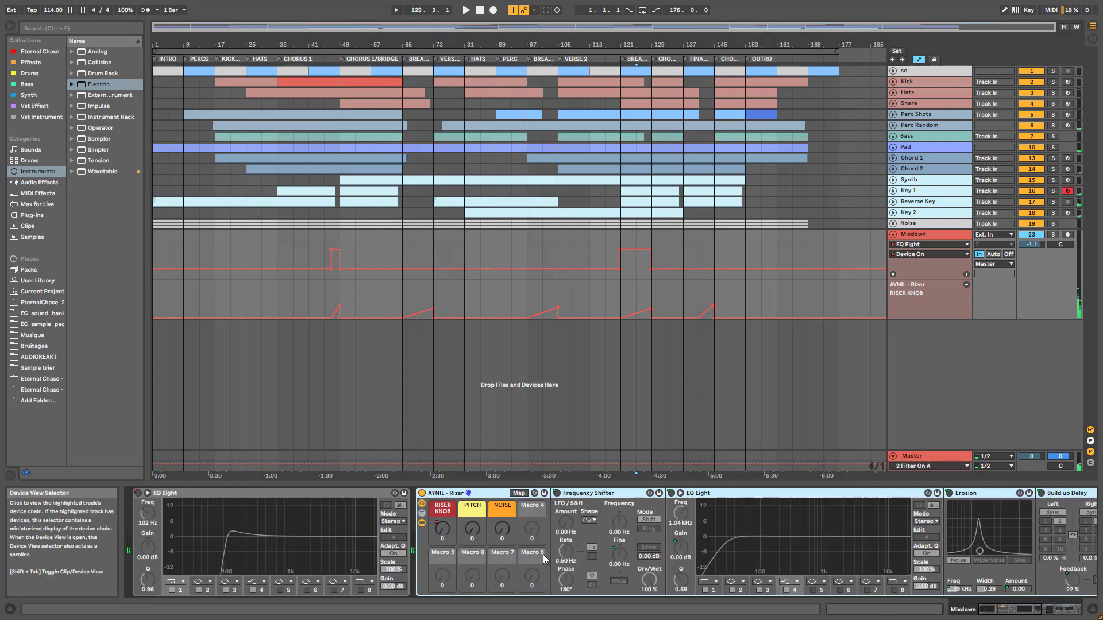
left_click(422, 523)
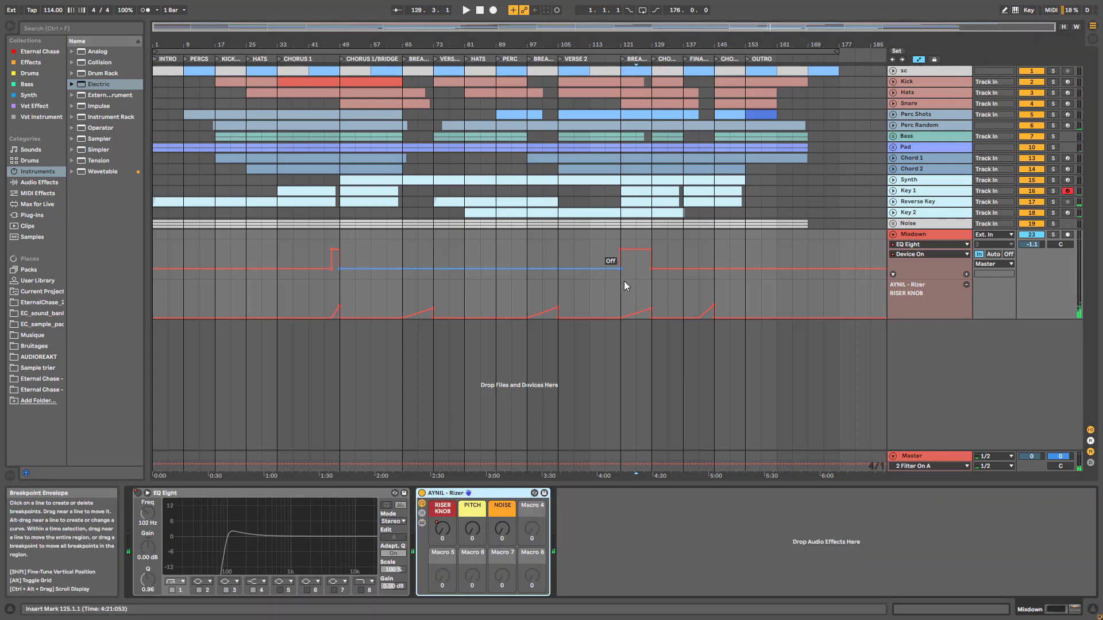
Play Break 3 from bar 121 while adjusting RISER KNOB manually, stop playback and re-enable the overridden automation
left_click(619, 302)
key("space")
mouse_move(443, 529)
left_mouse_down()
mouse_move(443, 493)
mouse_move(444, 534)
left_mouse_up()
key("space")
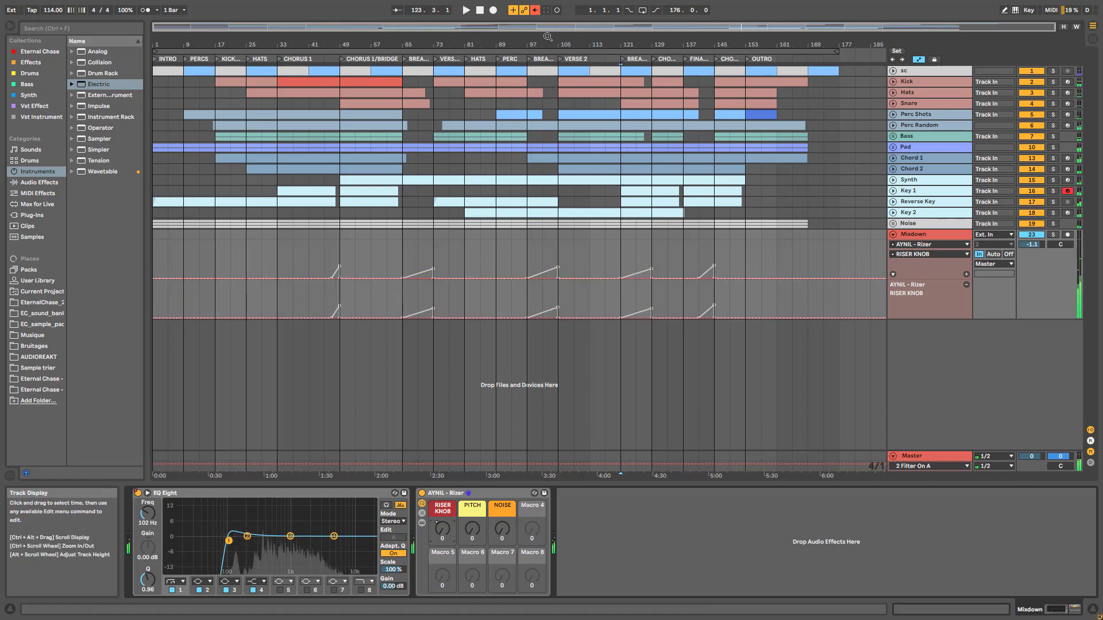
left_click(535, 10)
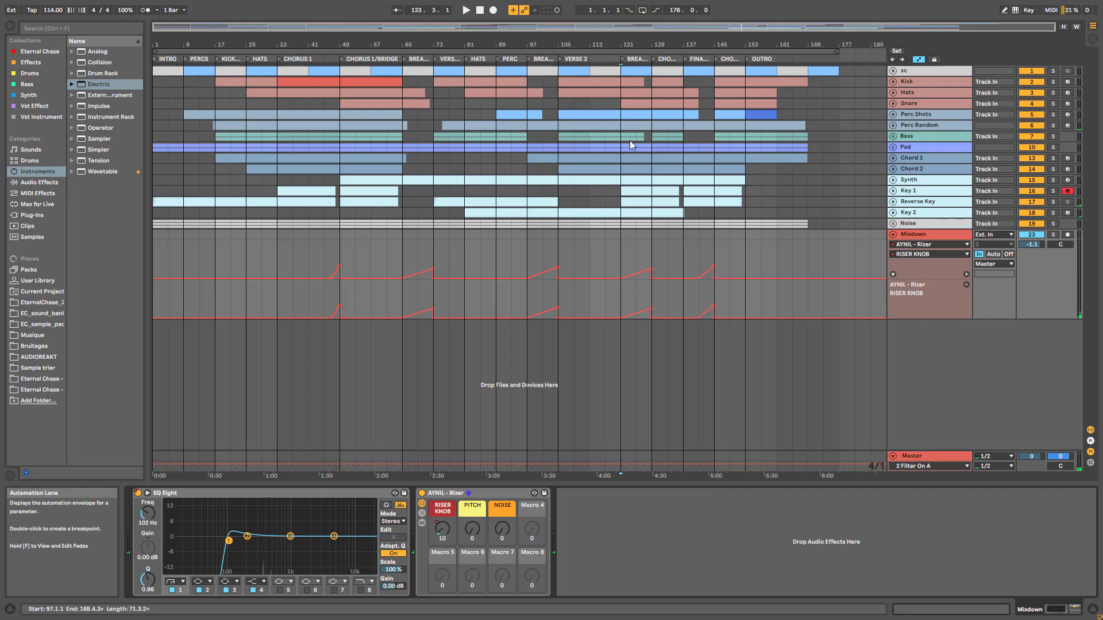
Fold the Mixdown track in the full arrangement
mouse_move(614, 28)
left_mouse_down()
mouse_move(614, 41)
mouse_move(612, 25)
left_mouse_up()
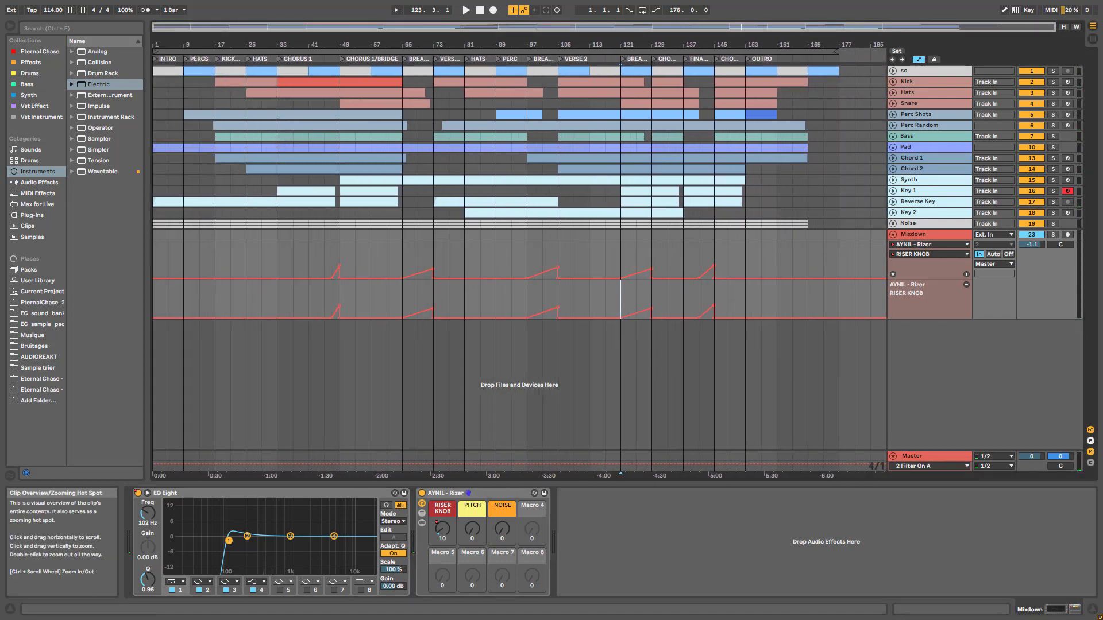
left_click(894, 235)
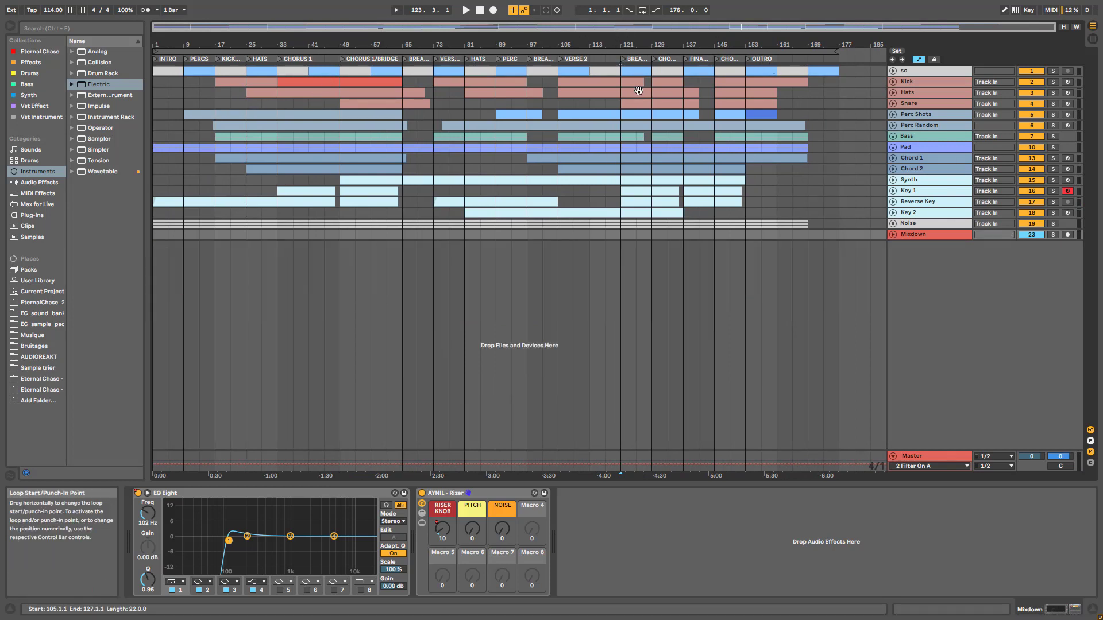
Unfold the Hats track and play it soloed from bar 29 and from bar 41 to hear its DECAY automation
left_click(892, 92)
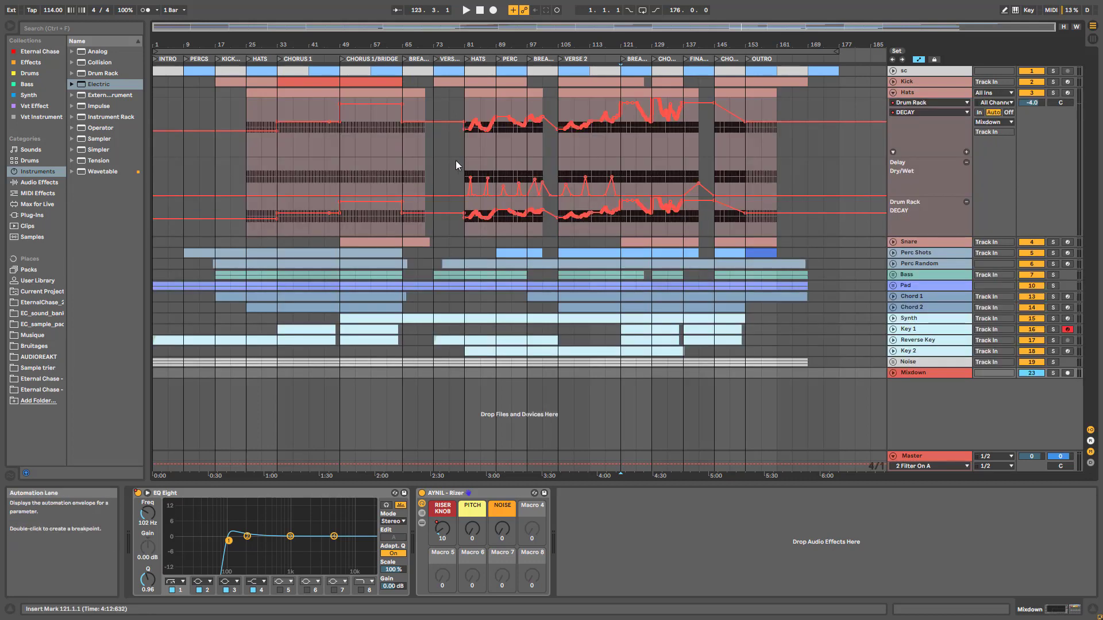
left_click(912, 94)
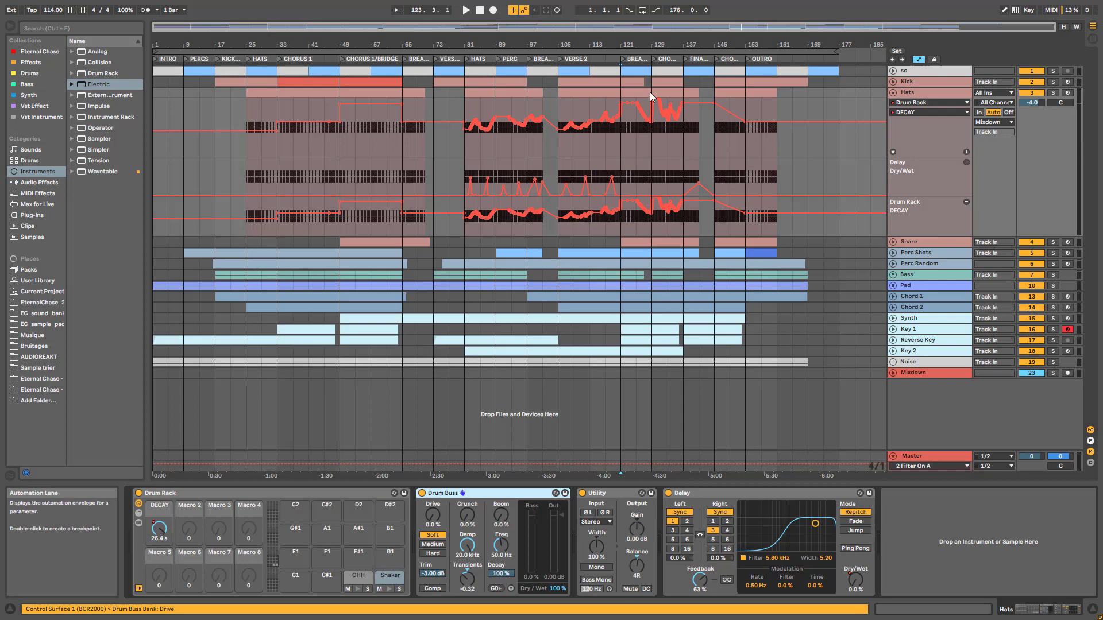
left_click(261, 128)
key("space")
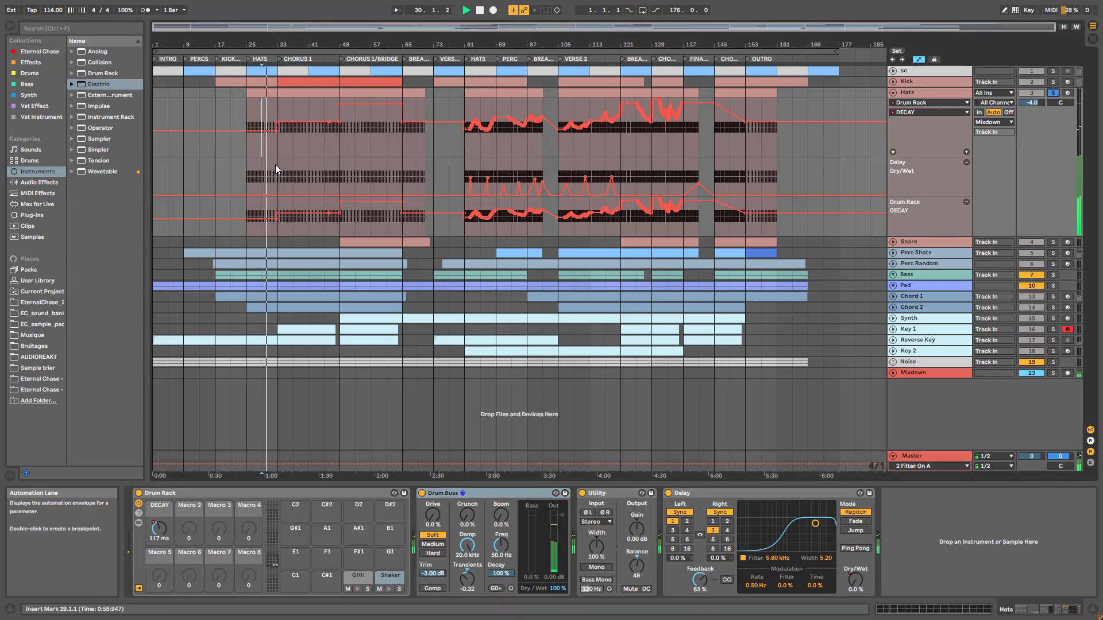
left_click(305, 141)
key("space")
key("space")
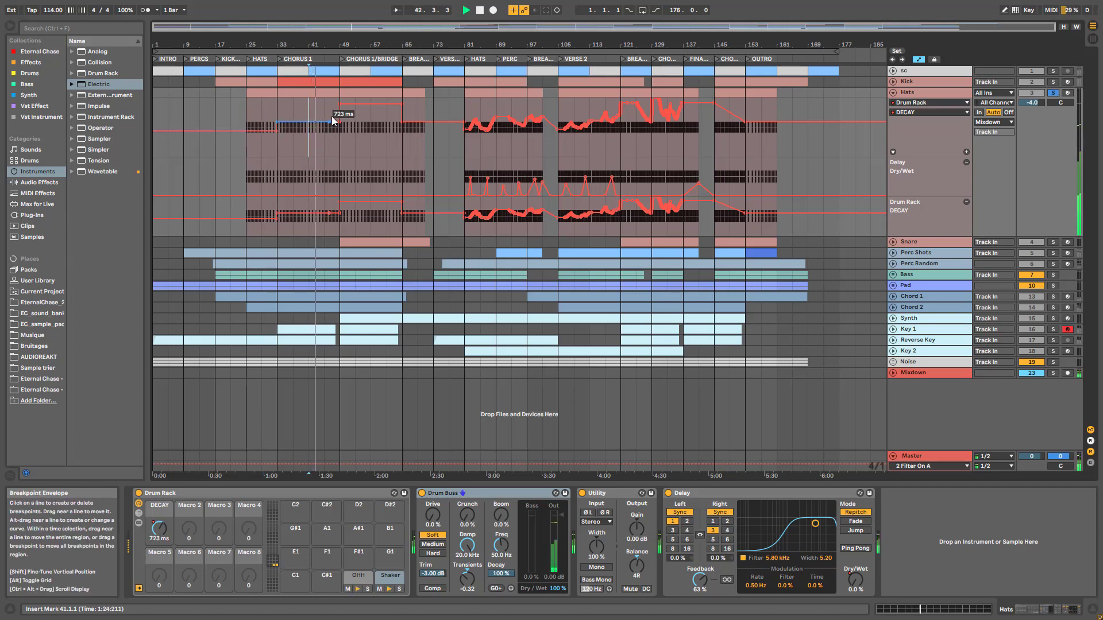
Audition the soloed Hats from bars 57, 89 and 93, stop playback and fold the track
left_click(375, 124)
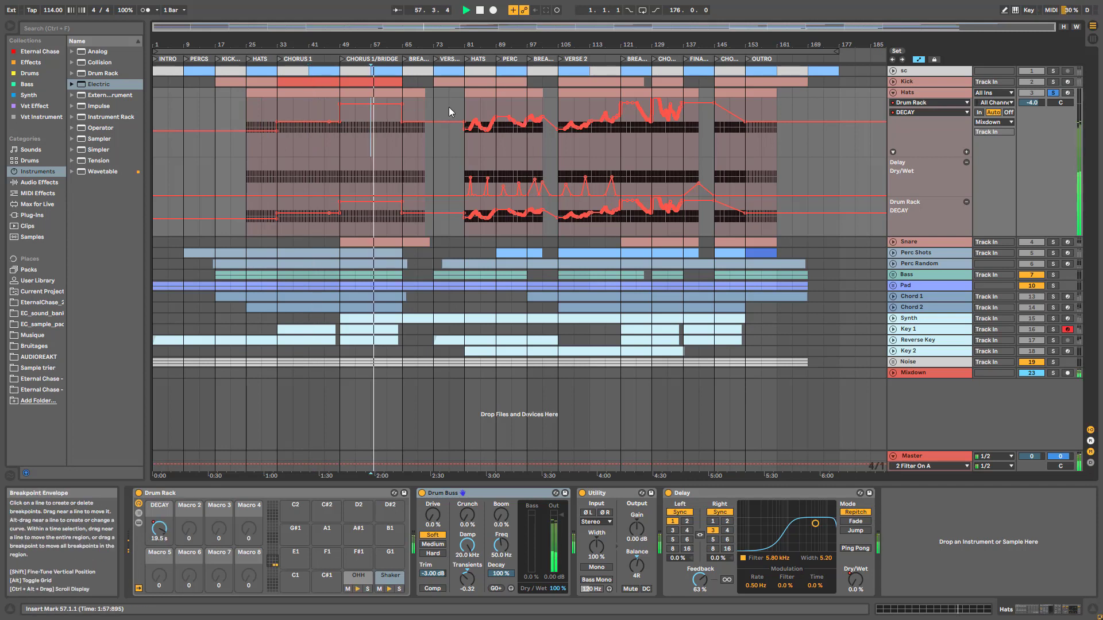
left_click(496, 147)
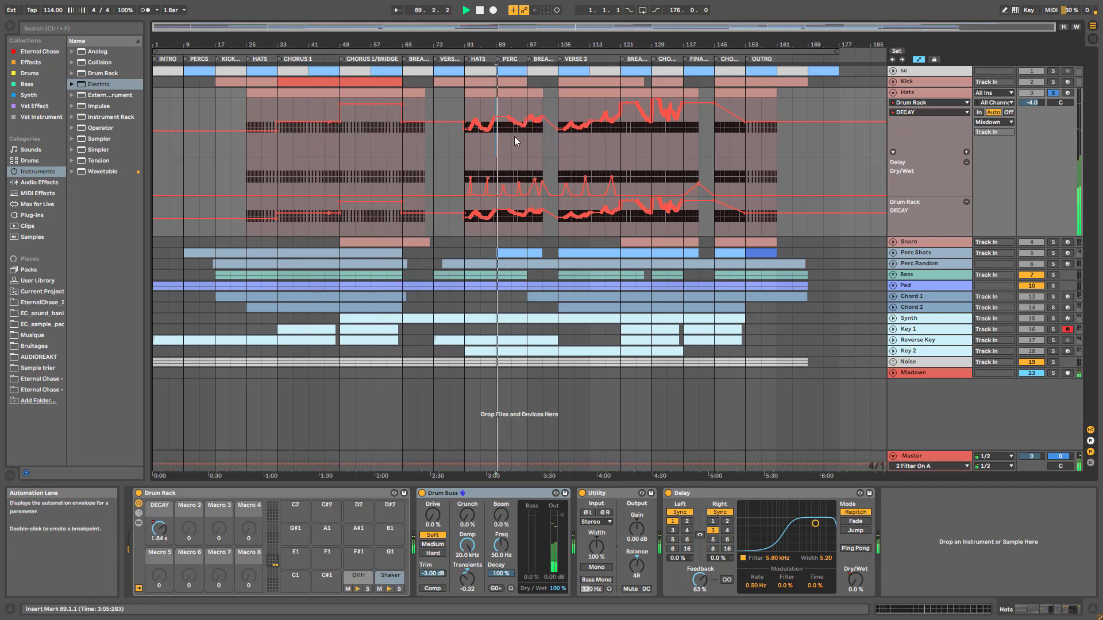
left_click(515, 144)
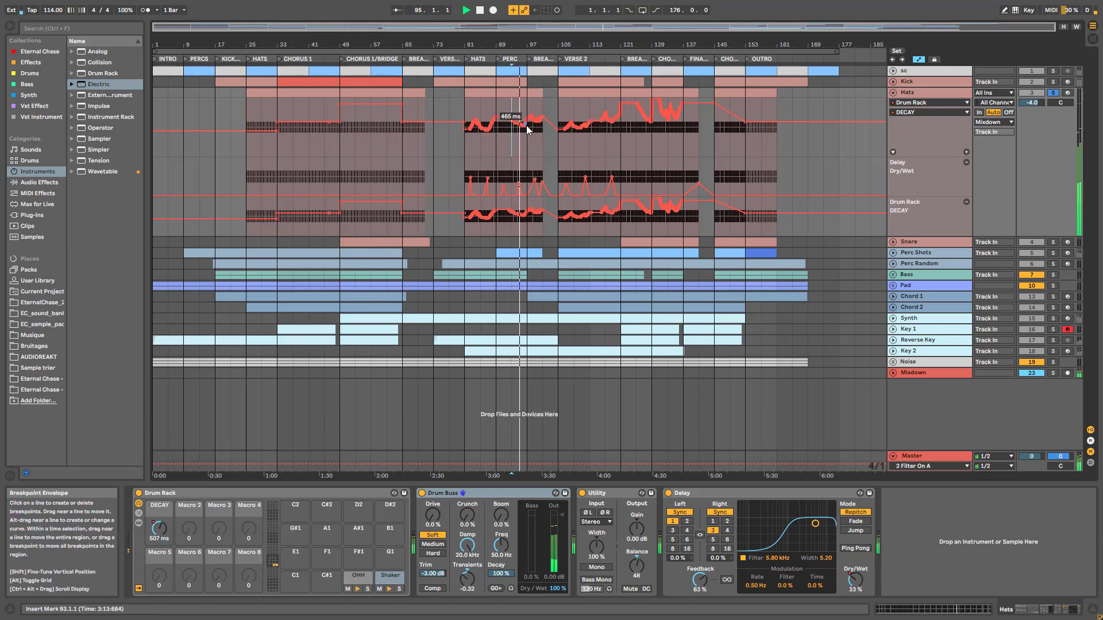
key("space")
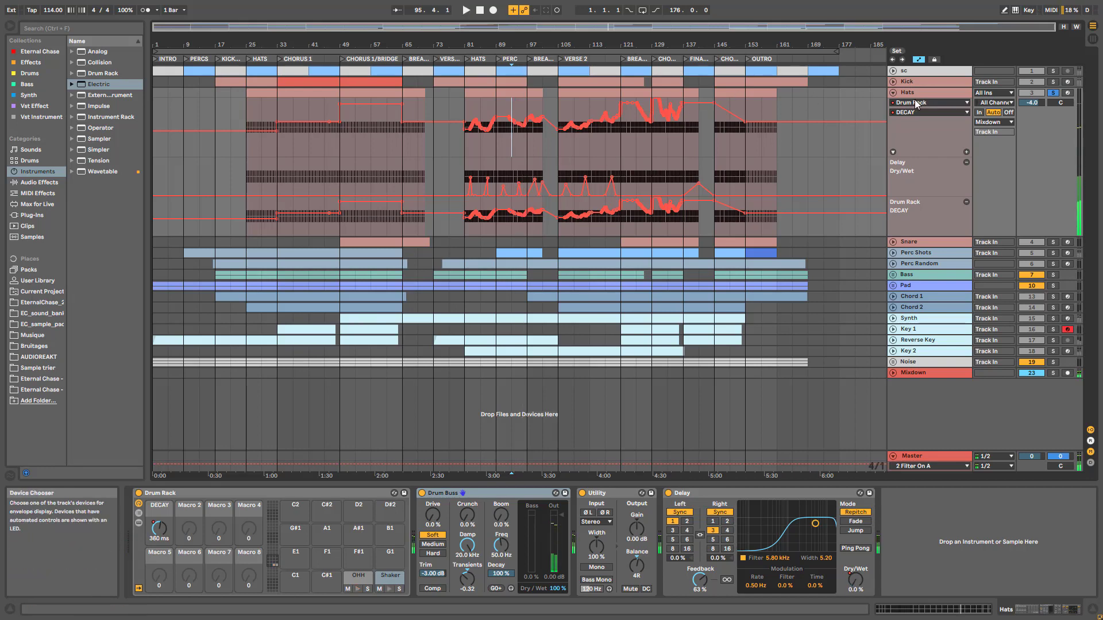
left_click(893, 92)
Open the Kick's Chorus 1 clip, play its pattern soloed from bar 33, stop playback and fold the Kick track
left_click(893, 81)
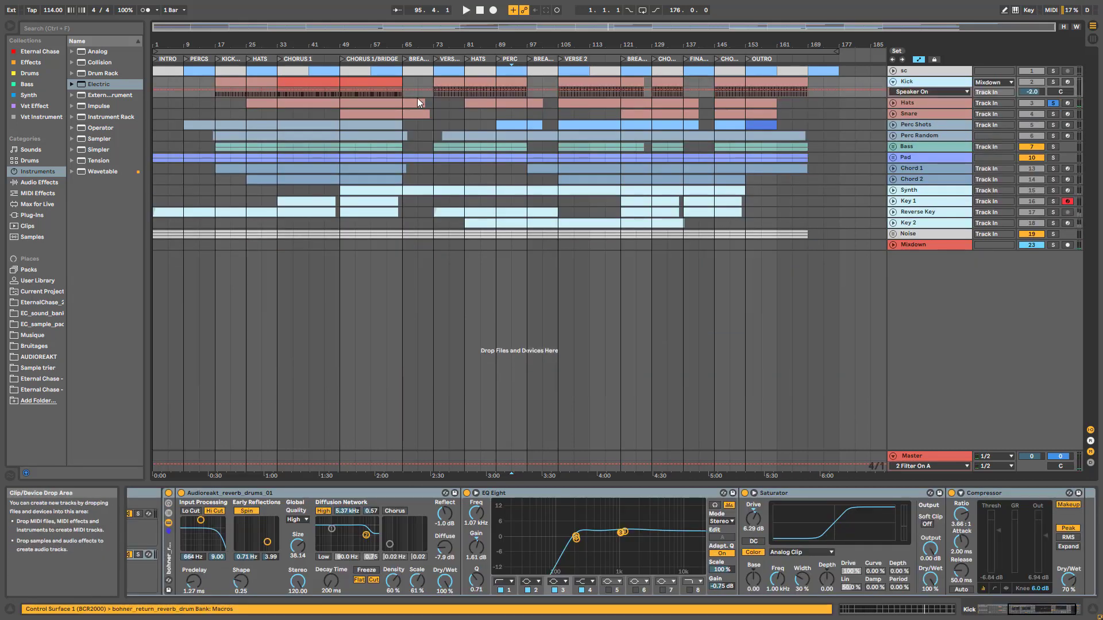
left_click(357, 86)
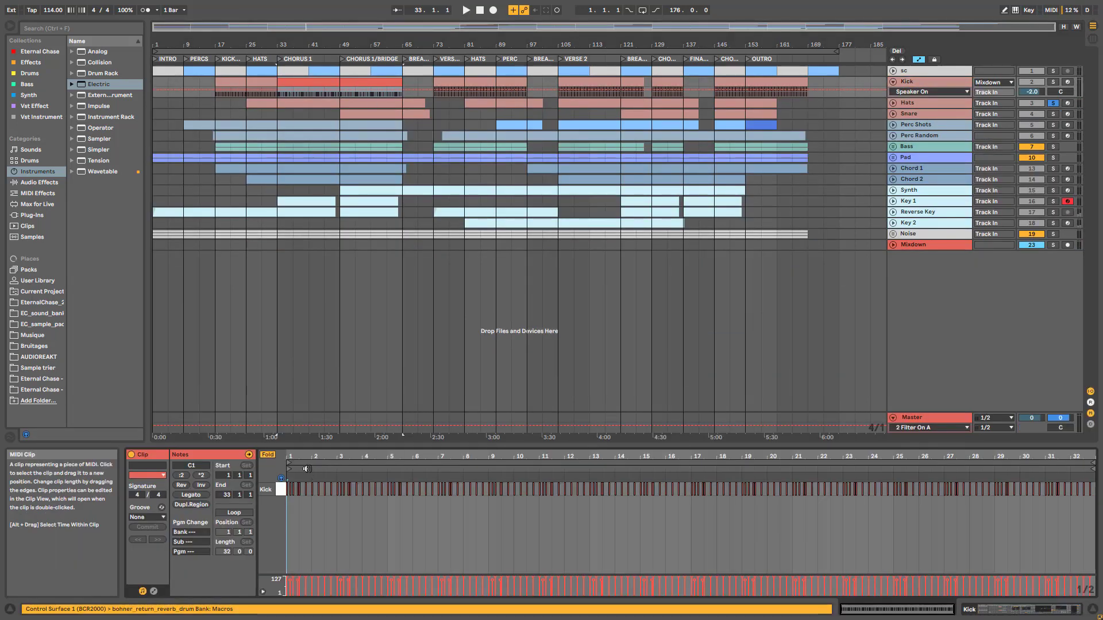
left_click_drag(322, 467, 328, 489)
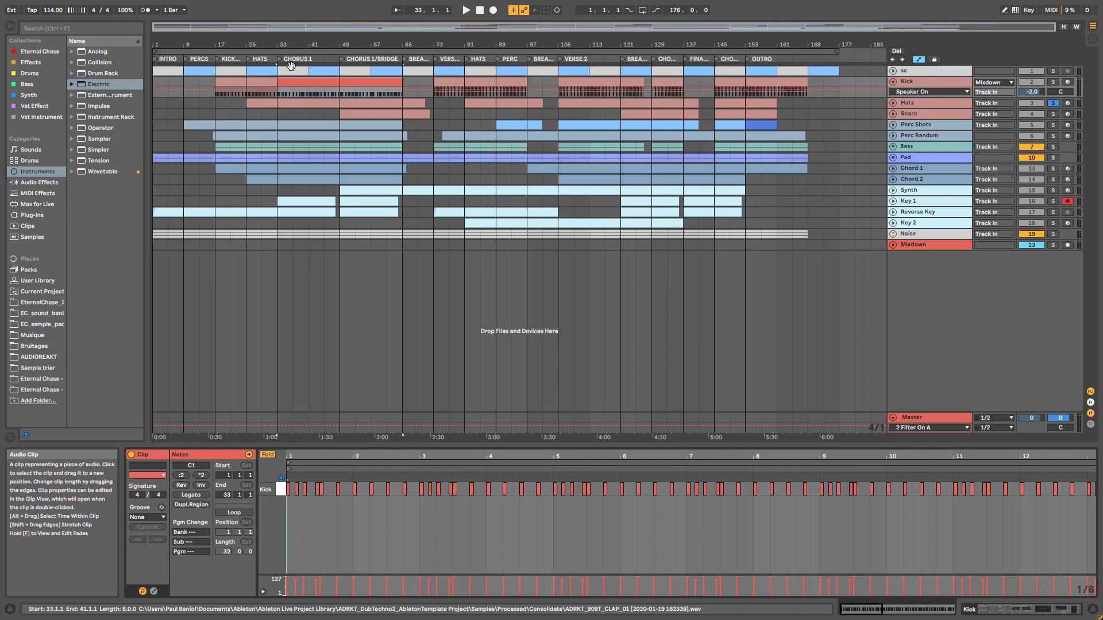
key("space")
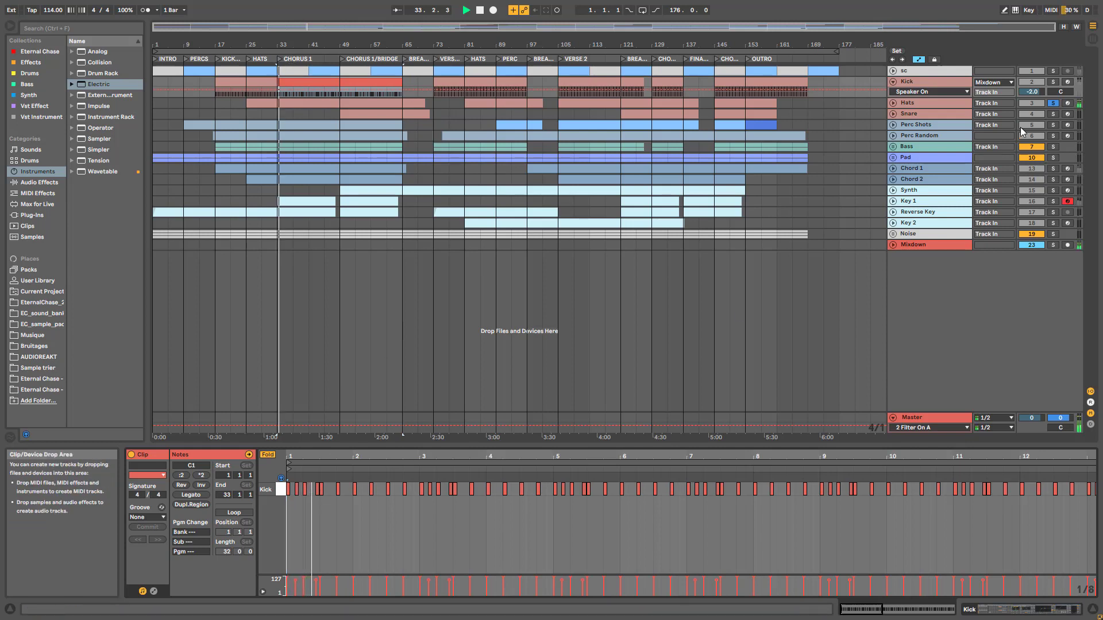
left_click(1053, 82)
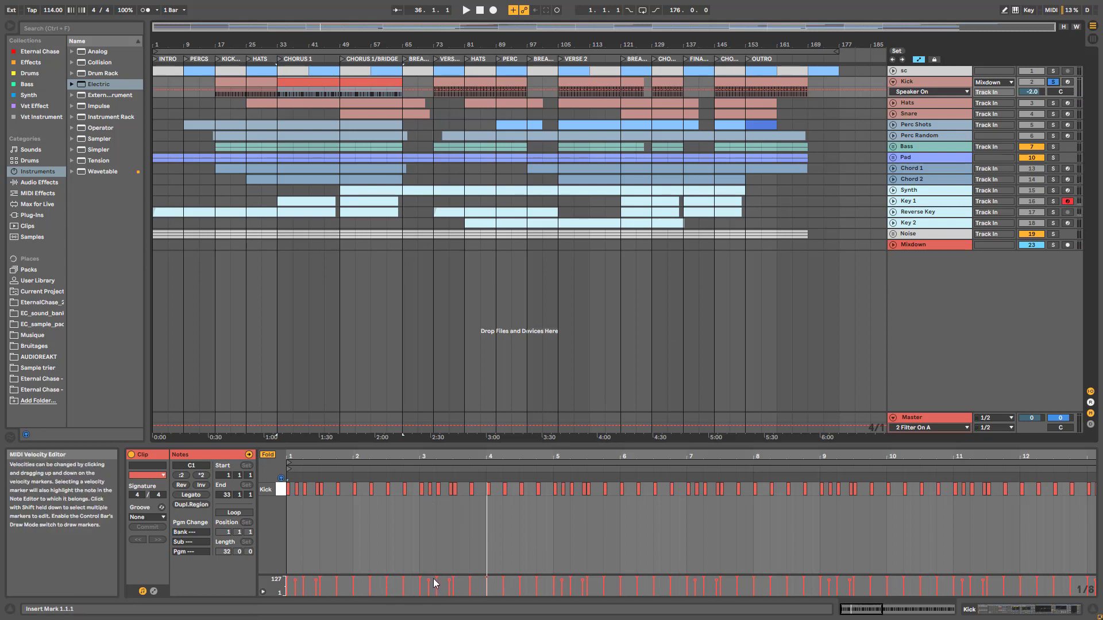
left_click(892, 86)
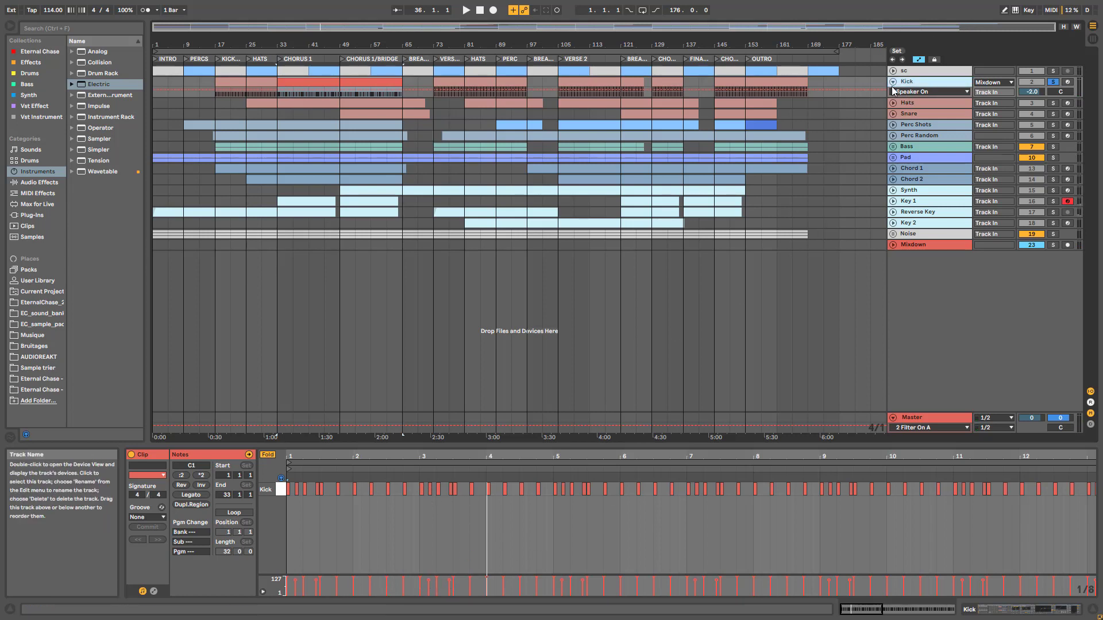
left_click(894, 86)
Open the Snare clip at bar 49, play it soloed together with the Kick, examine its notes and fold the Snare track
left_click(895, 103)
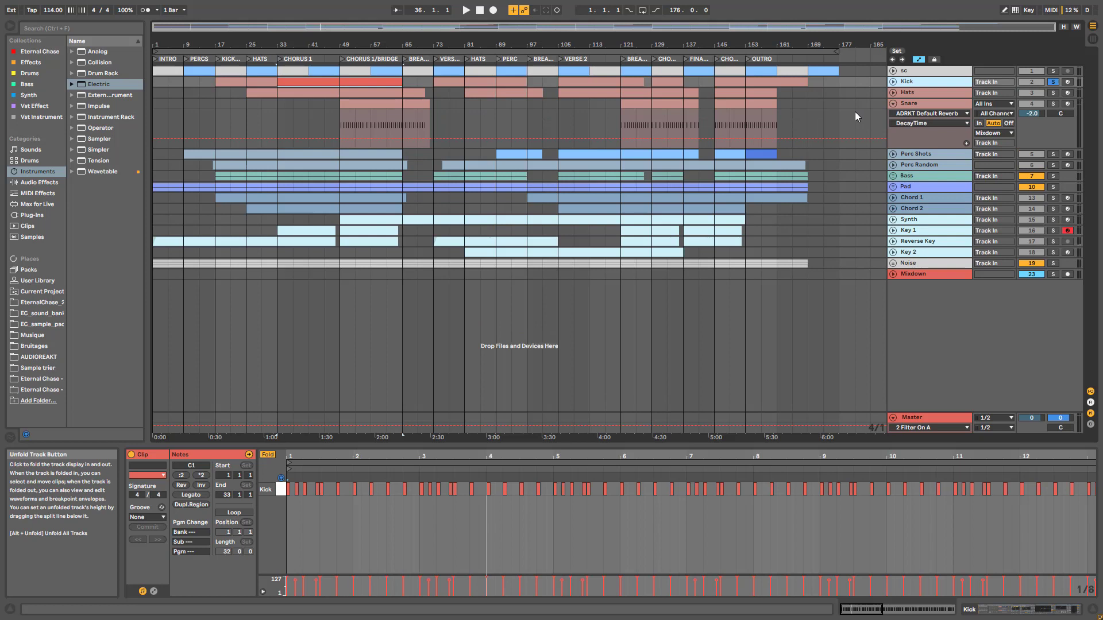
left_click(414, 107)
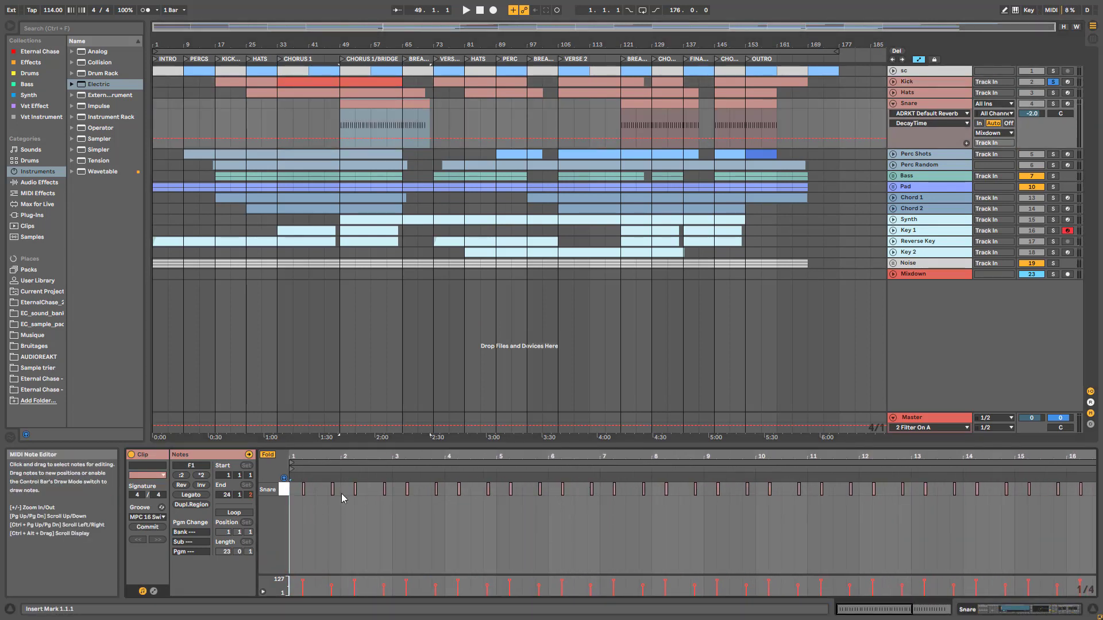
key("space")
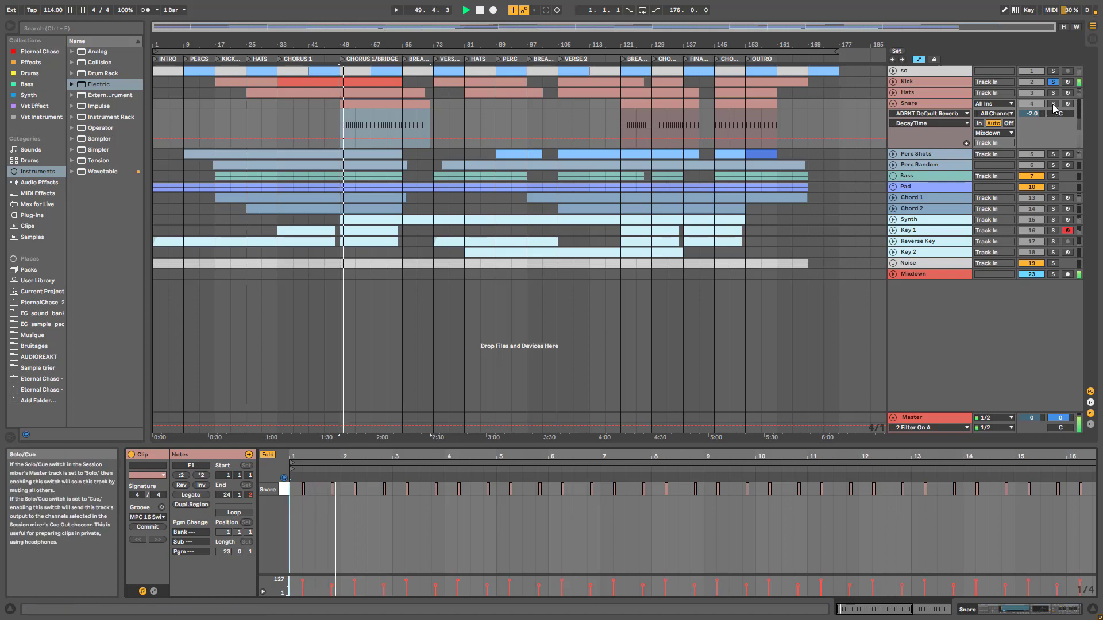
left_click(385, 489)
key("space")
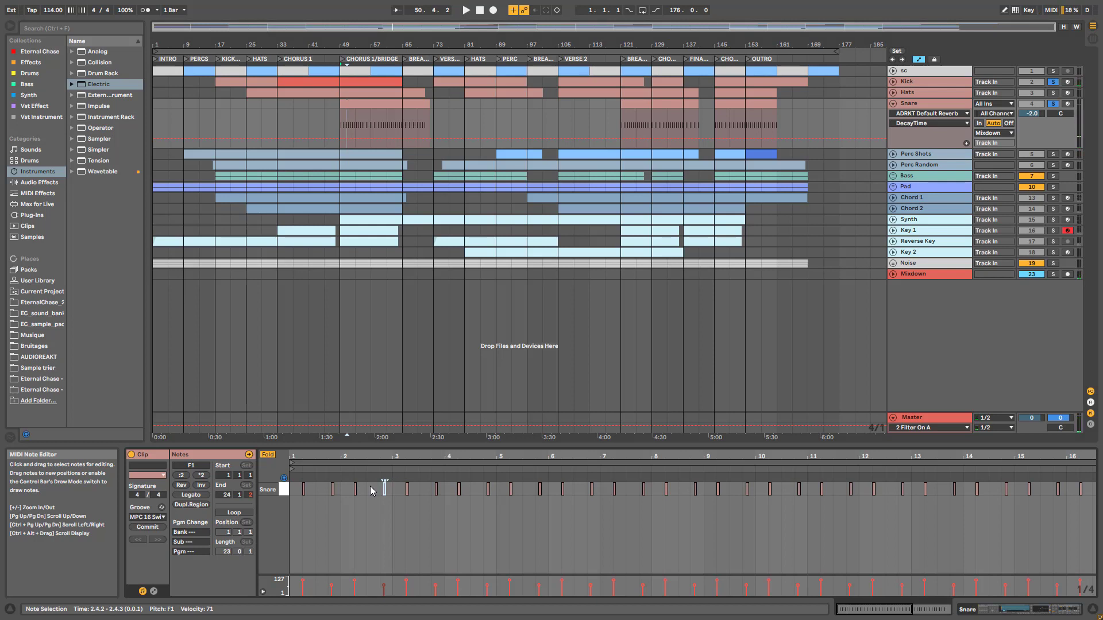
key("space")
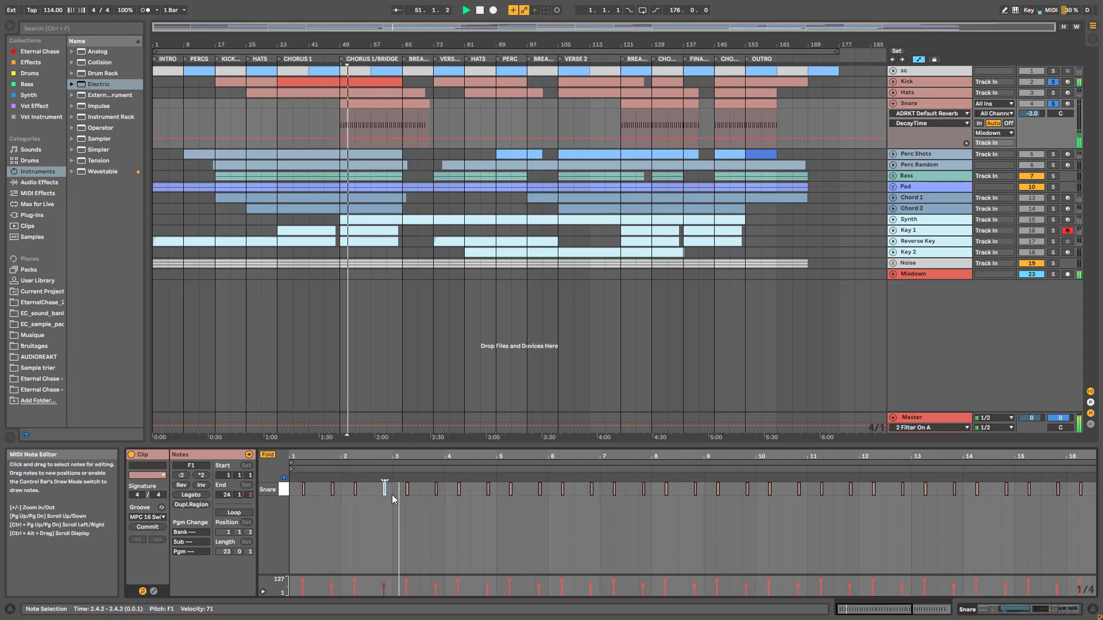
key("space")
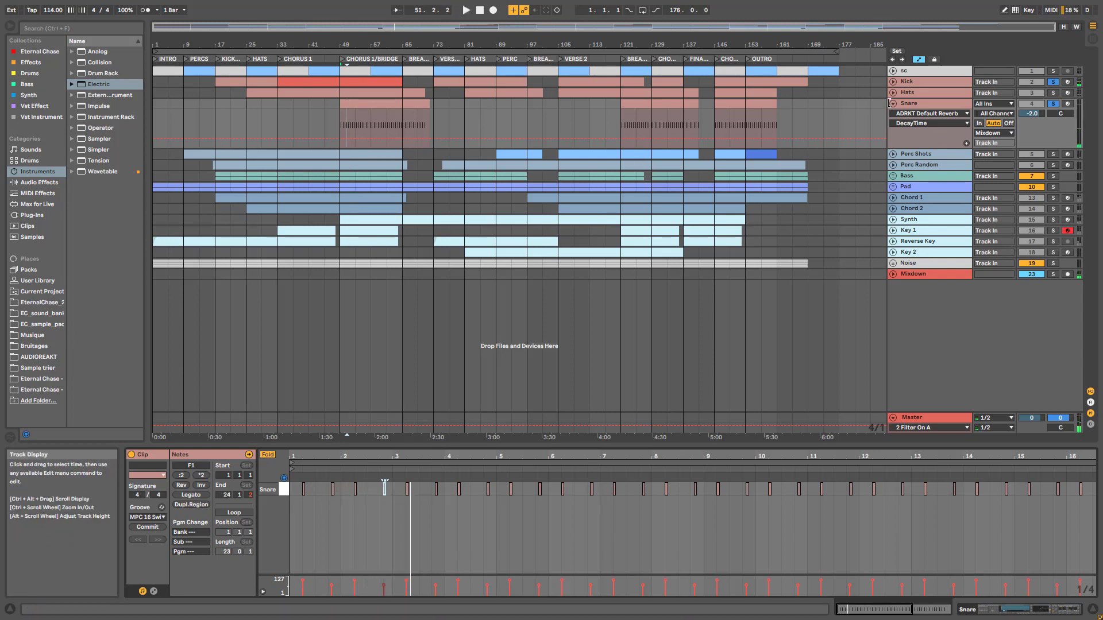
left_click(893, 103)
Unfold and solo Perc Shots, then audition its Verse 2 clip from bar 105 and the earlier clip starting at bar 9
left_click(893, 114)
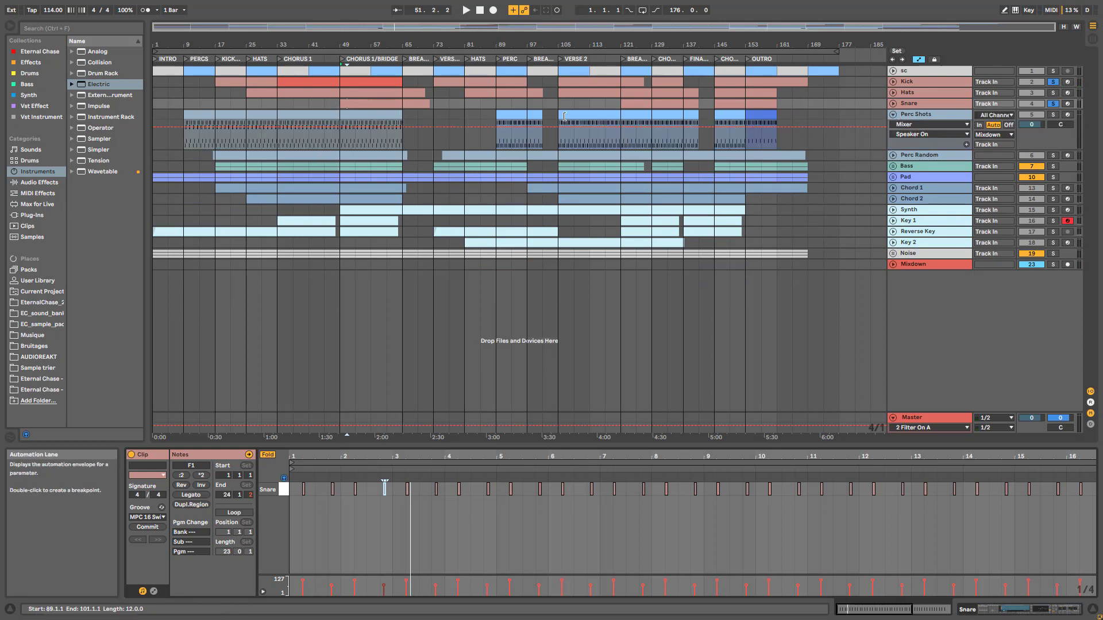
left_click(592, 118)
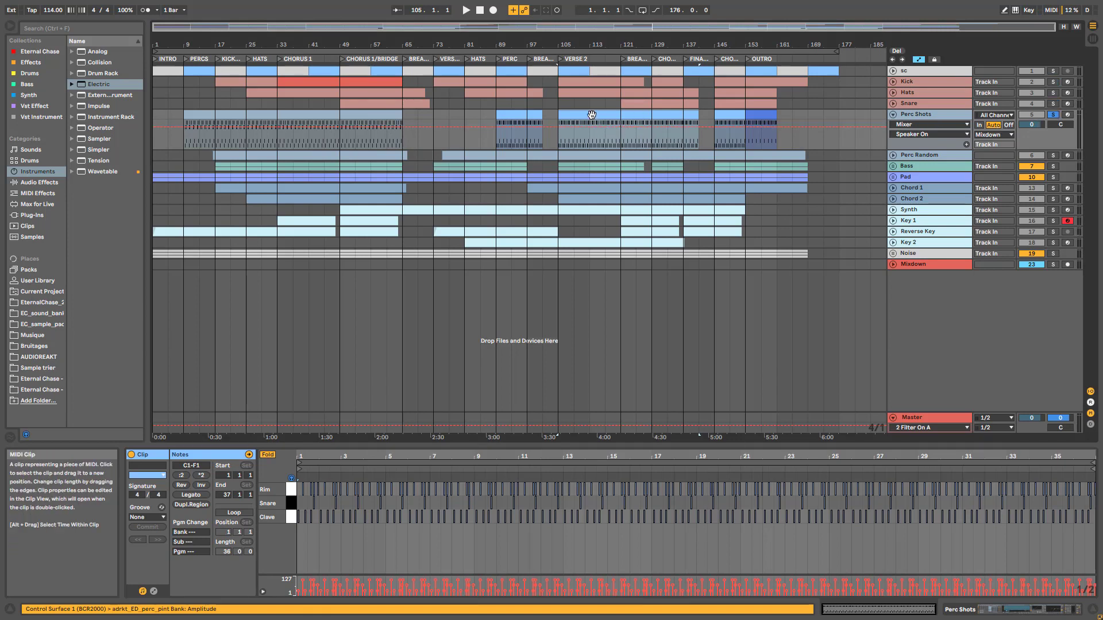
key("space")
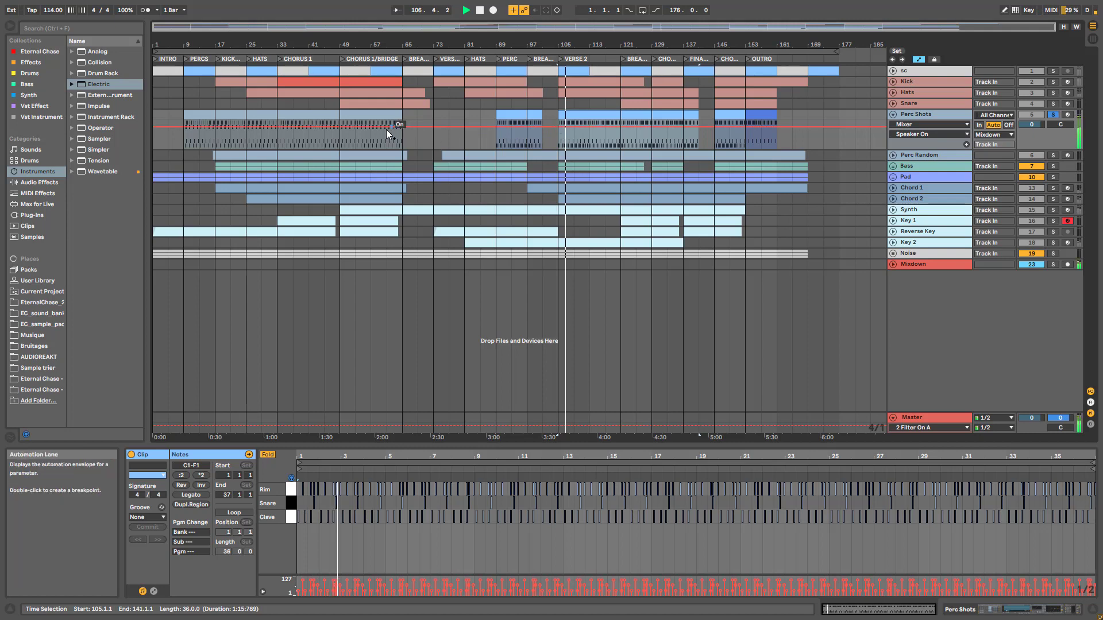
left_click(366, 115)
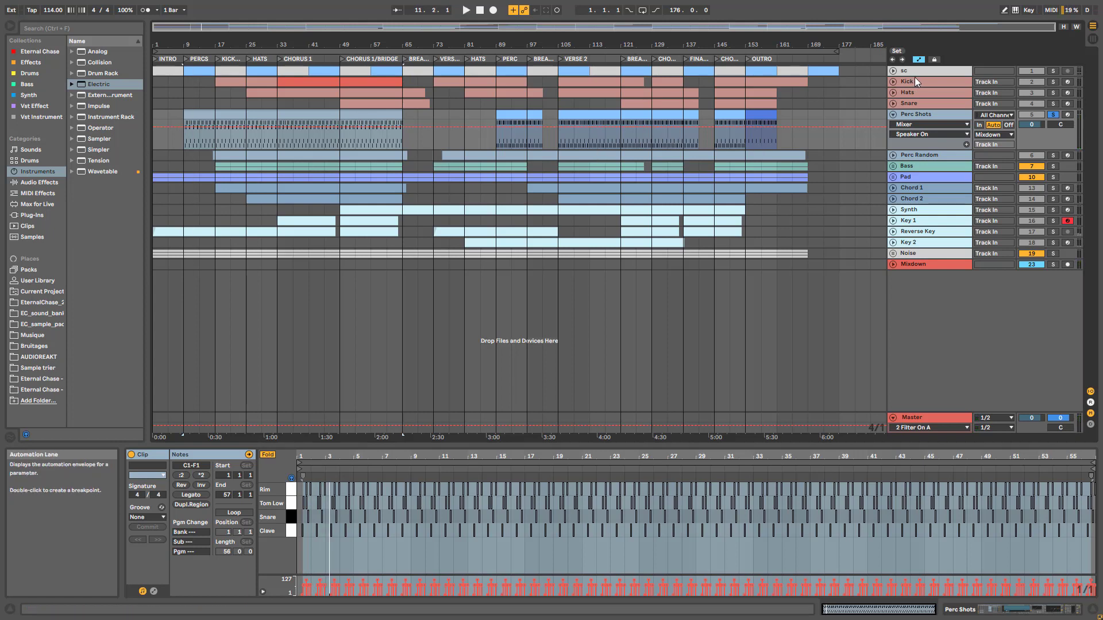
Solo the Perc Random track and briefly unfold the Bass group to view its Bass and Bass Sub tracks
left_click(1053, 155)
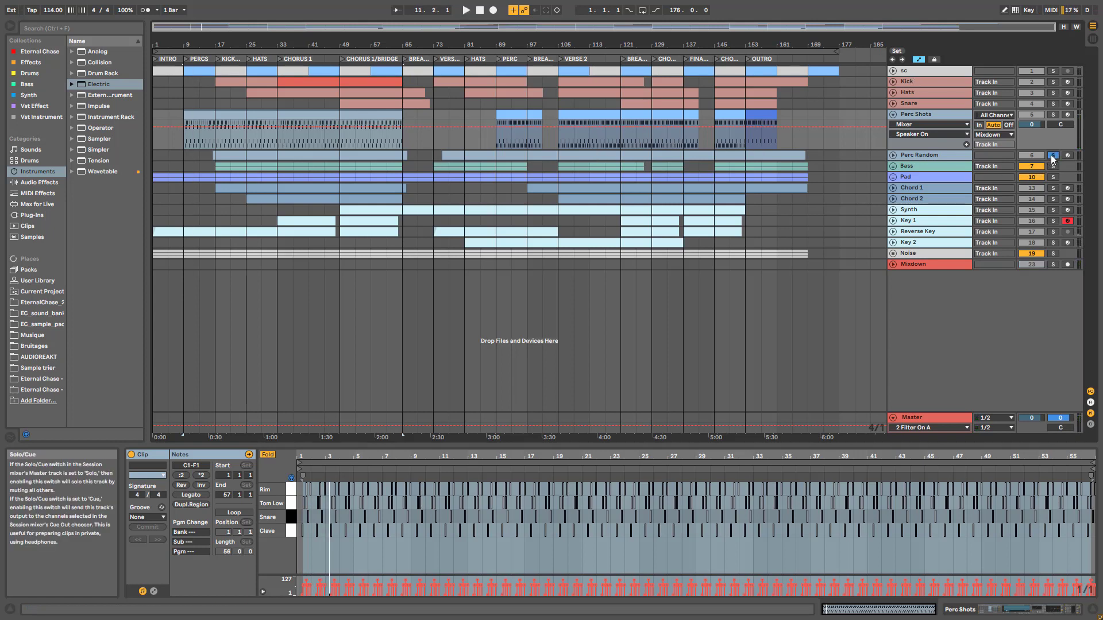
left_click(893, 166)
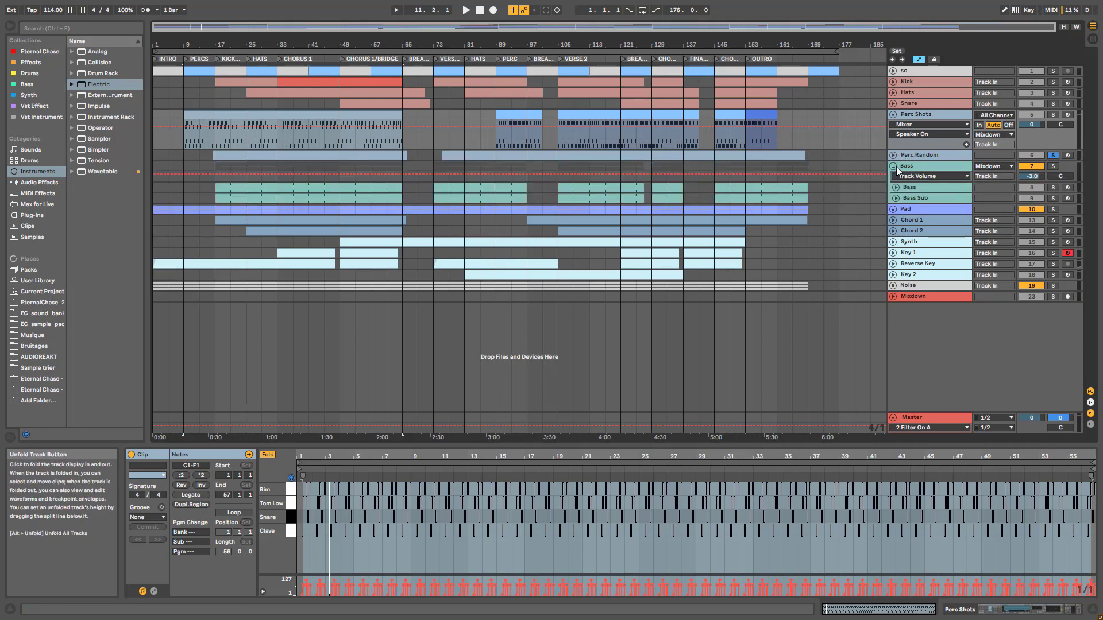
left_click(893, 166)
Unfold the Pad group, compare the Wavetable Filter 1 Freq automation of Pad and Pad Reso, and fold both tracks
left_click(892, 177)
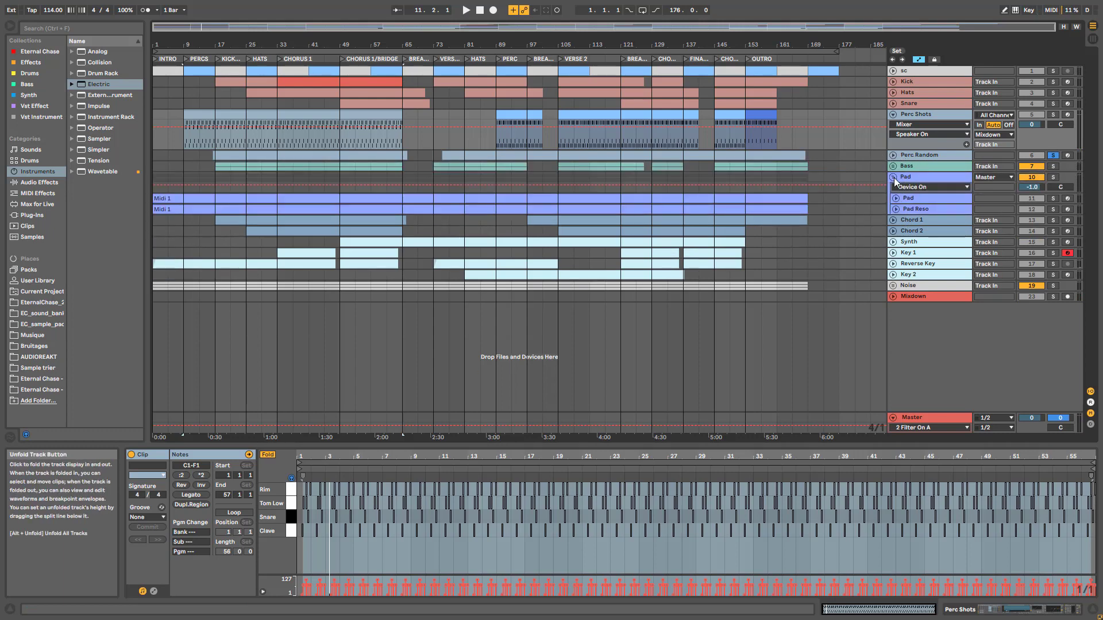
left_click(896, 199)
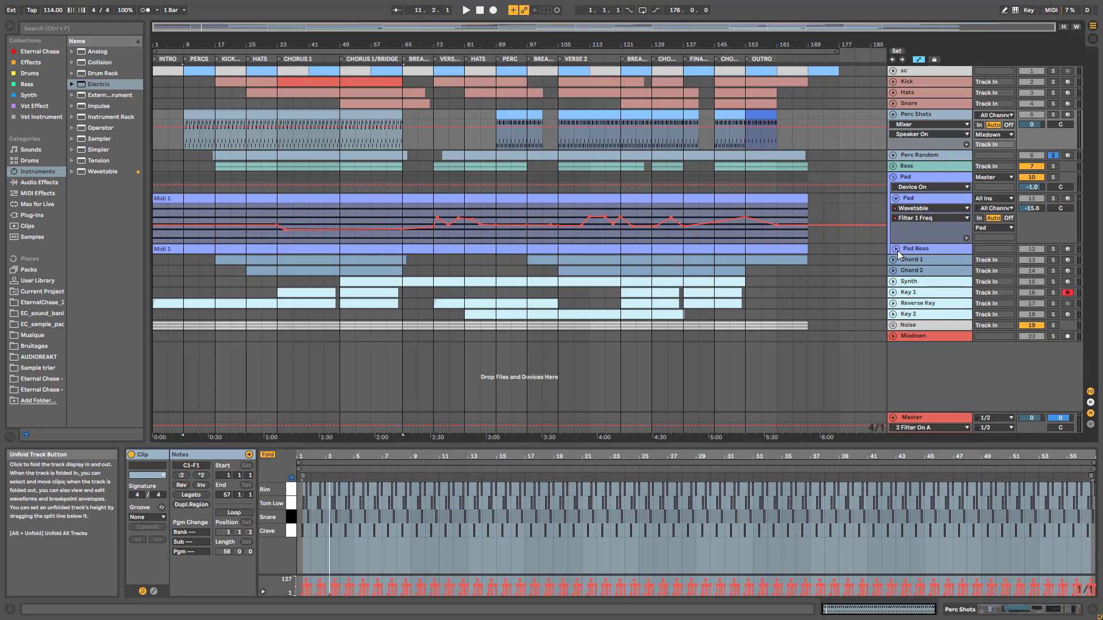
left_click(896, 249)
left_click(921, 259)
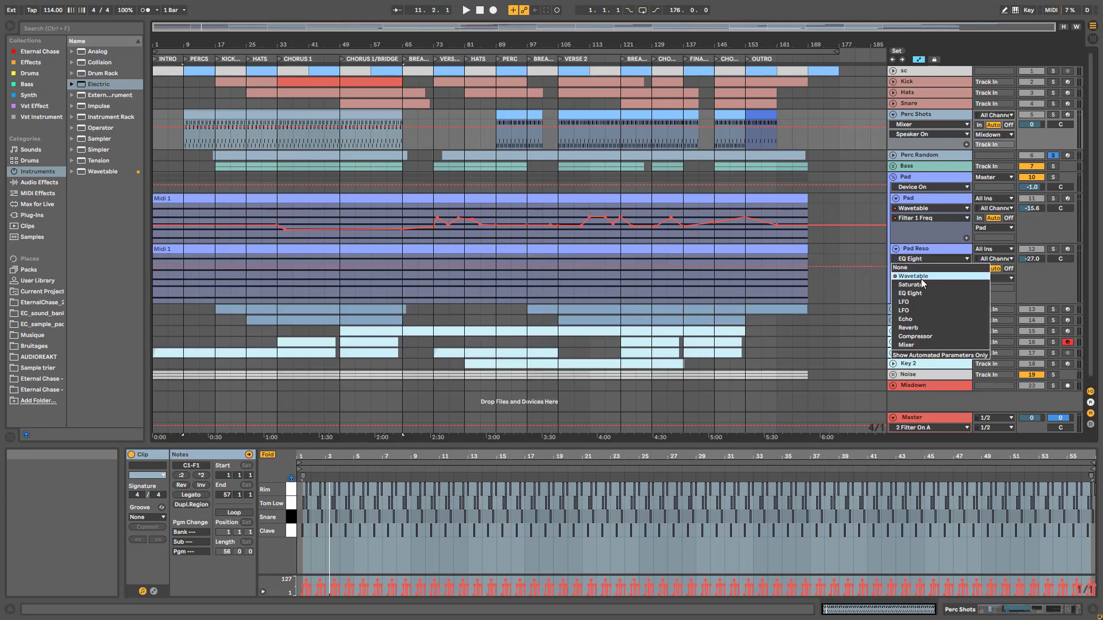
left_click(921, 278)
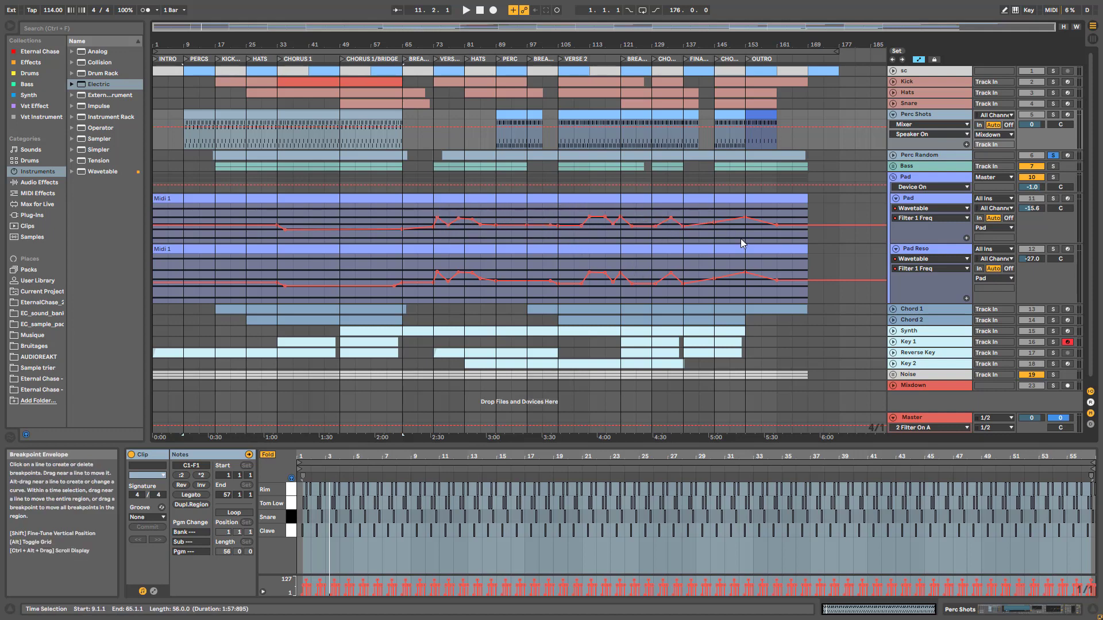
left_click(895, 248)
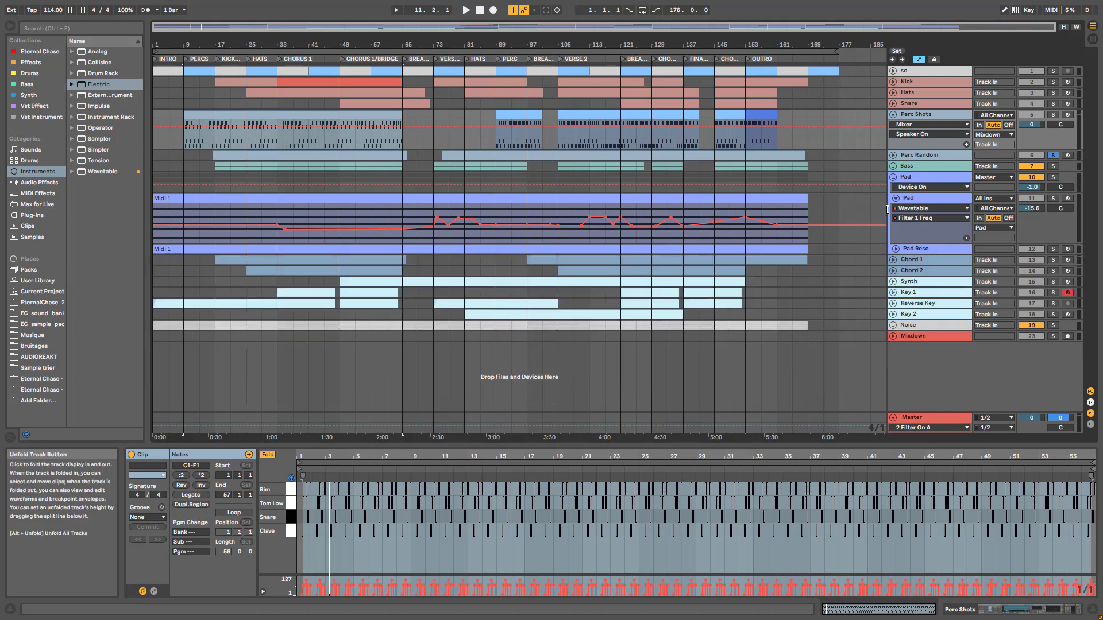
left_click(895, 198)
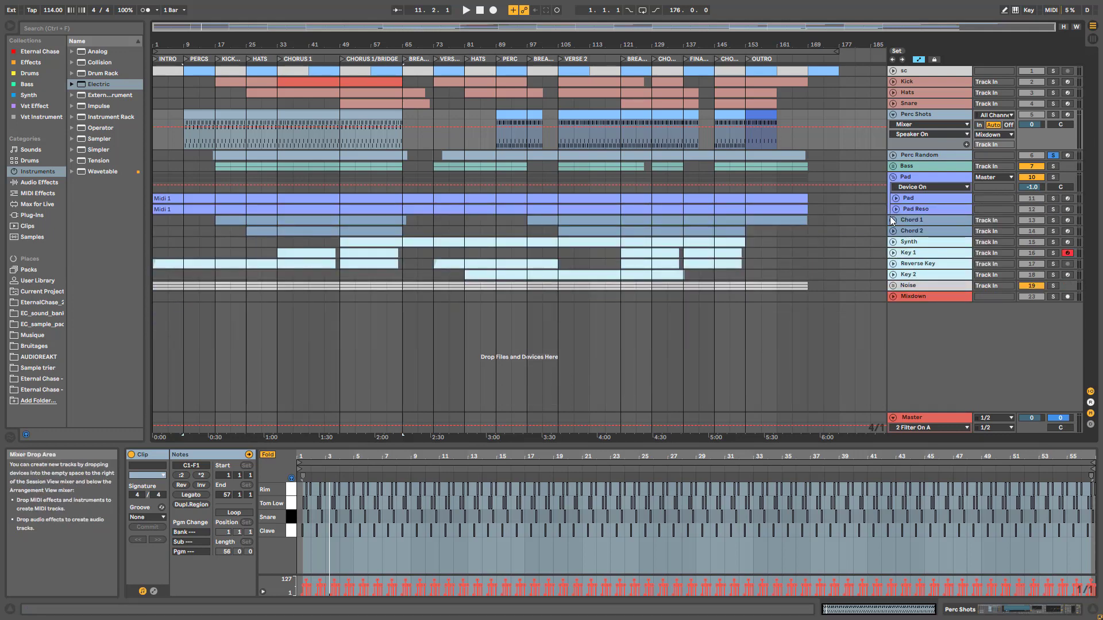
Unfold the Chord 1 track and examine its Wavetable Filter 1 Freq automation across the arrangement
left_click(893, 221)
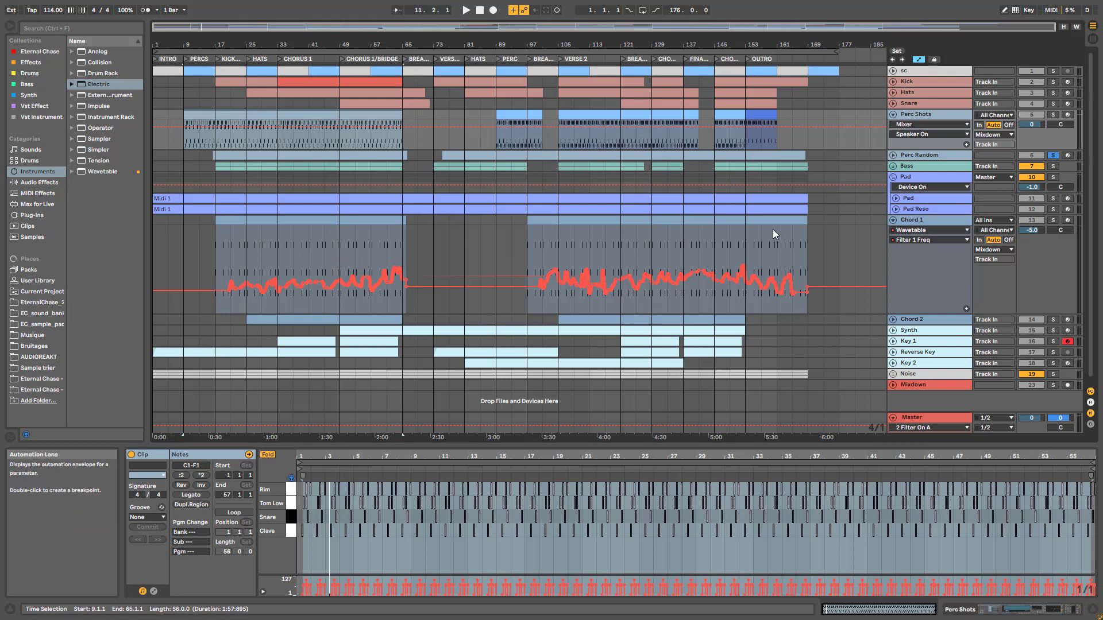
left_click(913, 240)
left_click(913, 241)
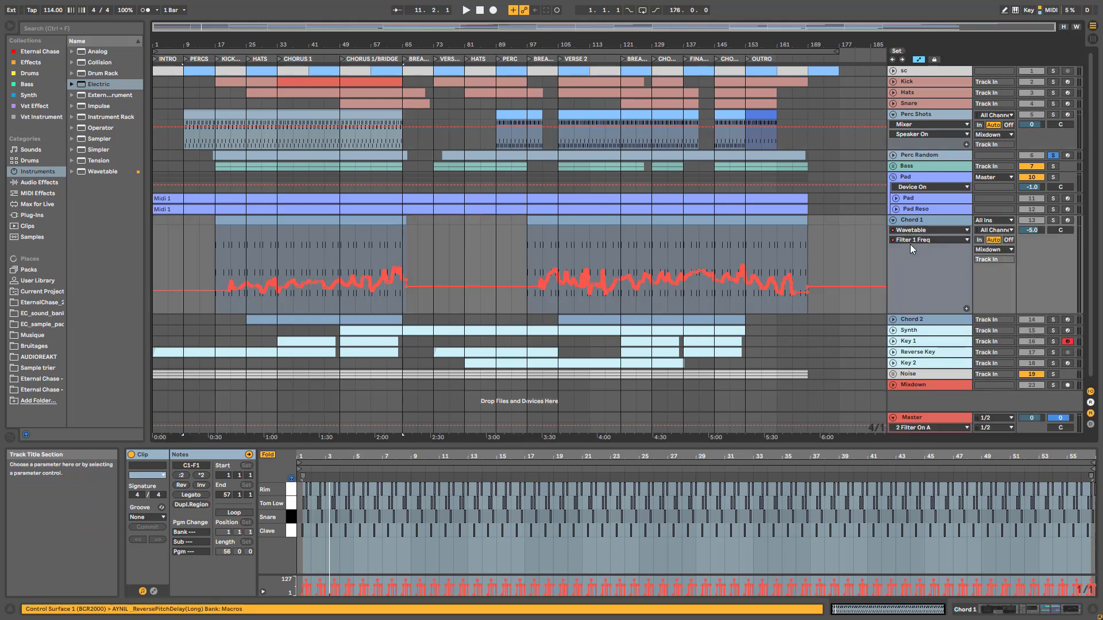
left_click(913, 240)
left_click(915, 238)
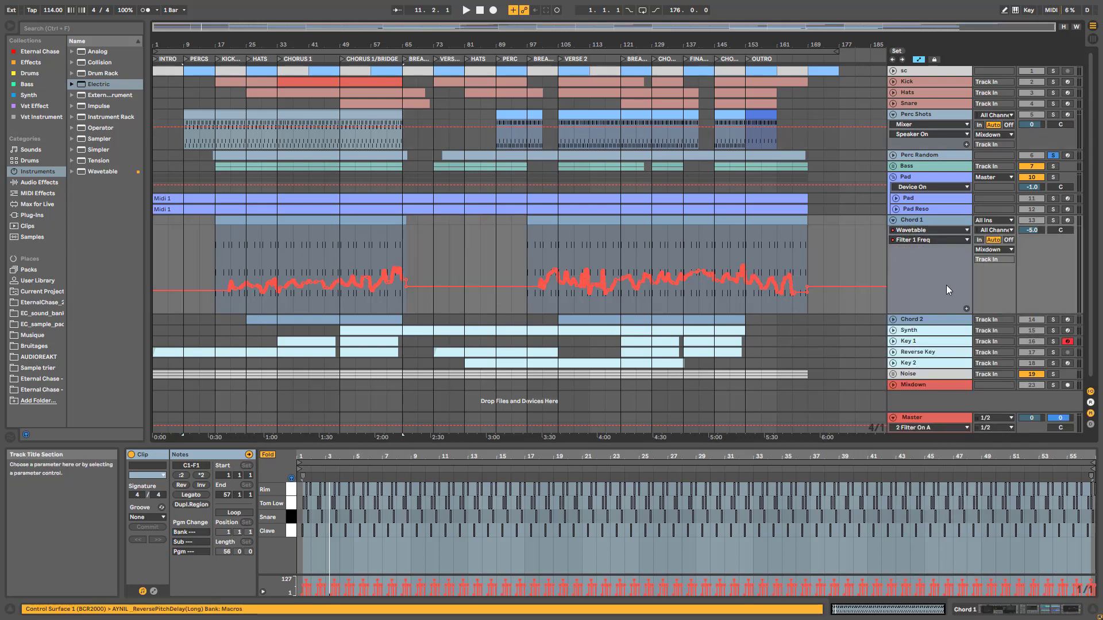
Unfold Chord 2, examine its Wavetable Filter 1 Freq automation around bar 41, and fold Chord 1 and Chord 2
left_click(942, 222)
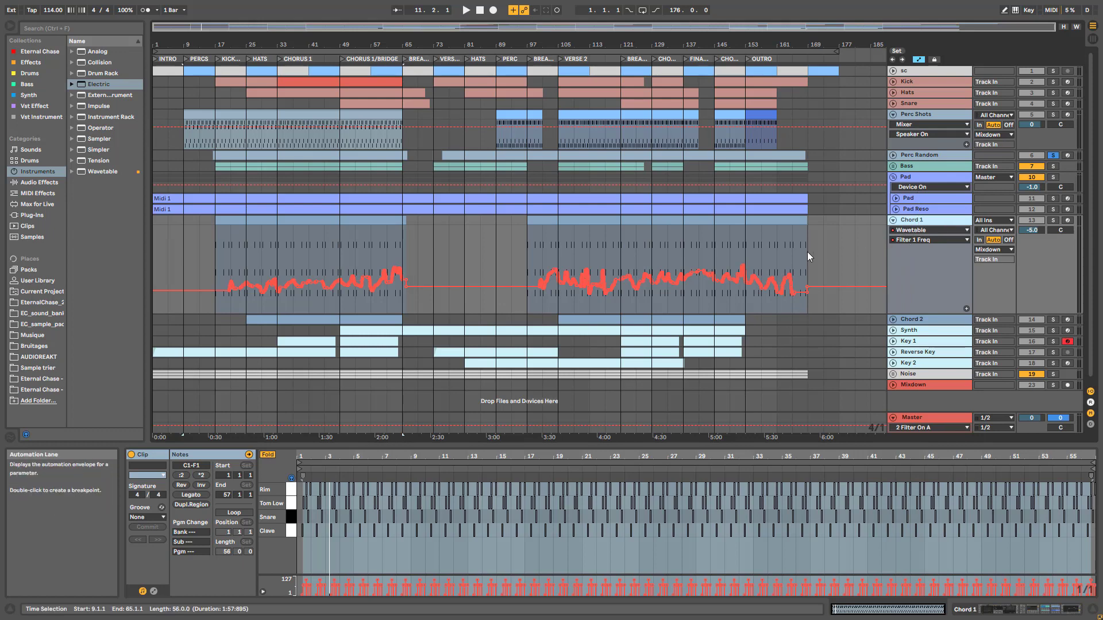
left_click(894, 320)
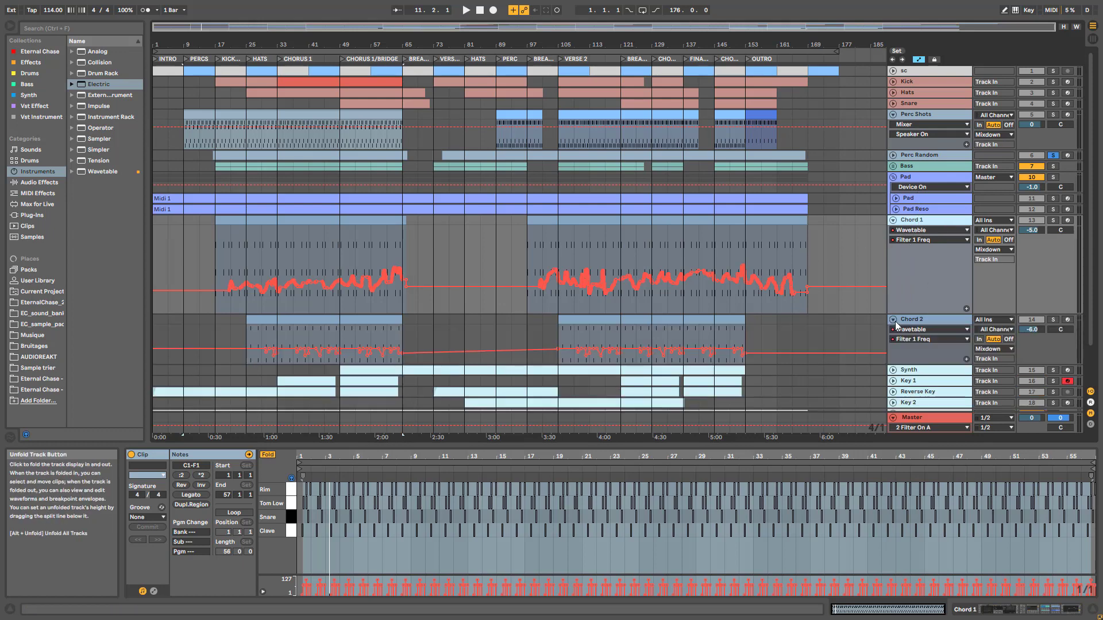
left_click(306, 338)
left_click(892, 220)
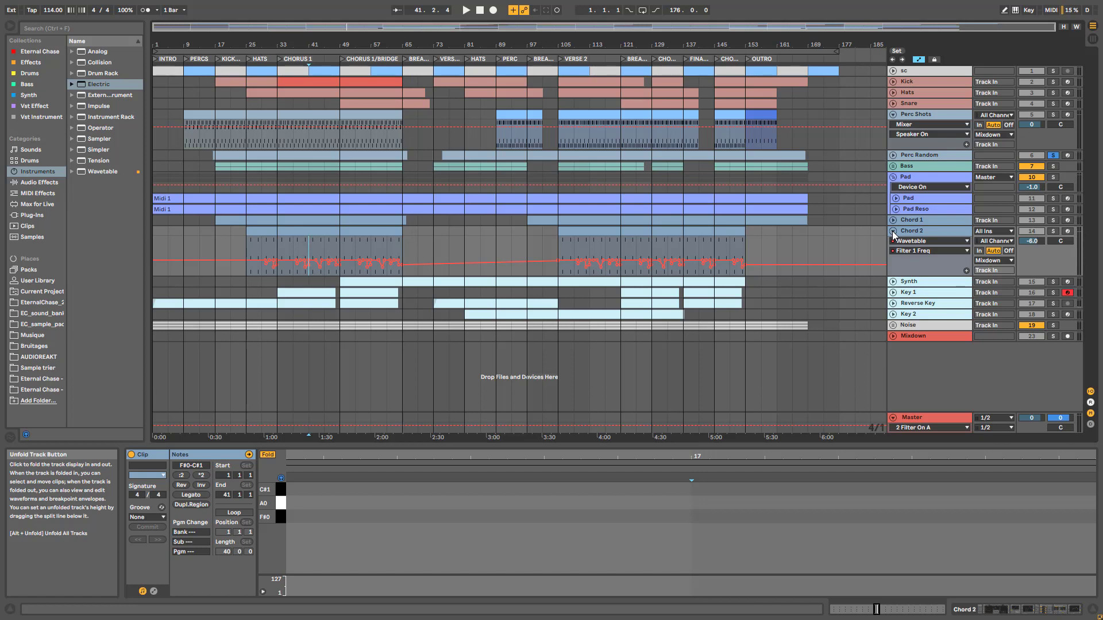
left_click(893, 231)
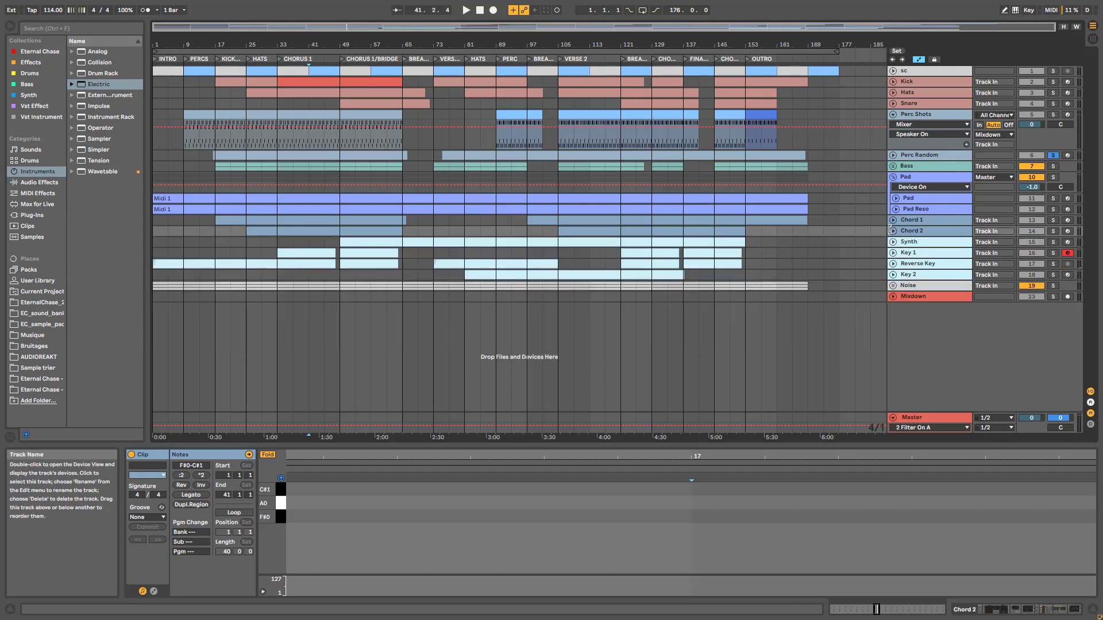
left_click(892, 231)
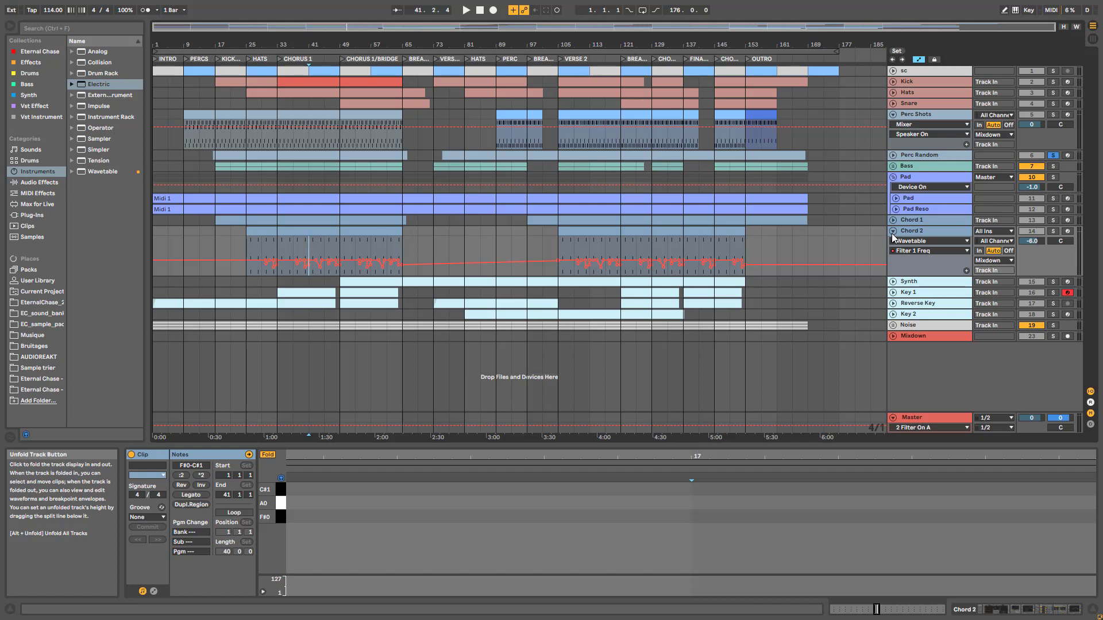
left_click(893, 231)
Unfold the Synth track and display the Filter Frequency automation of its ADRKT DT2 AT Operator Synth device
left_click(892, 242)
left_click(908, 252)
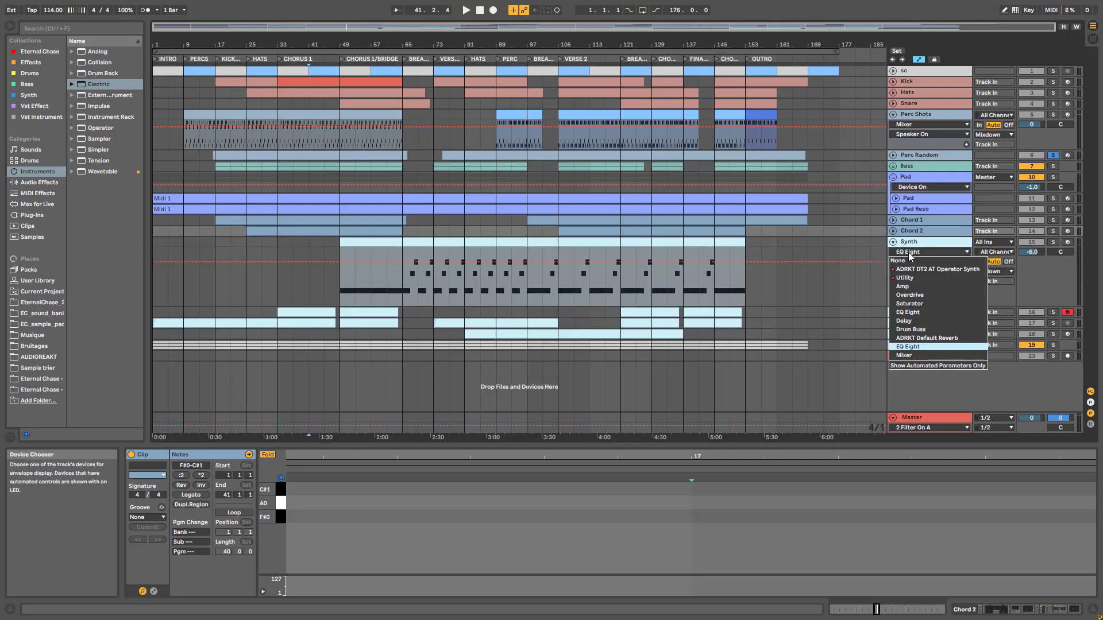
left_click(919, 269)
left_click(926, 262)
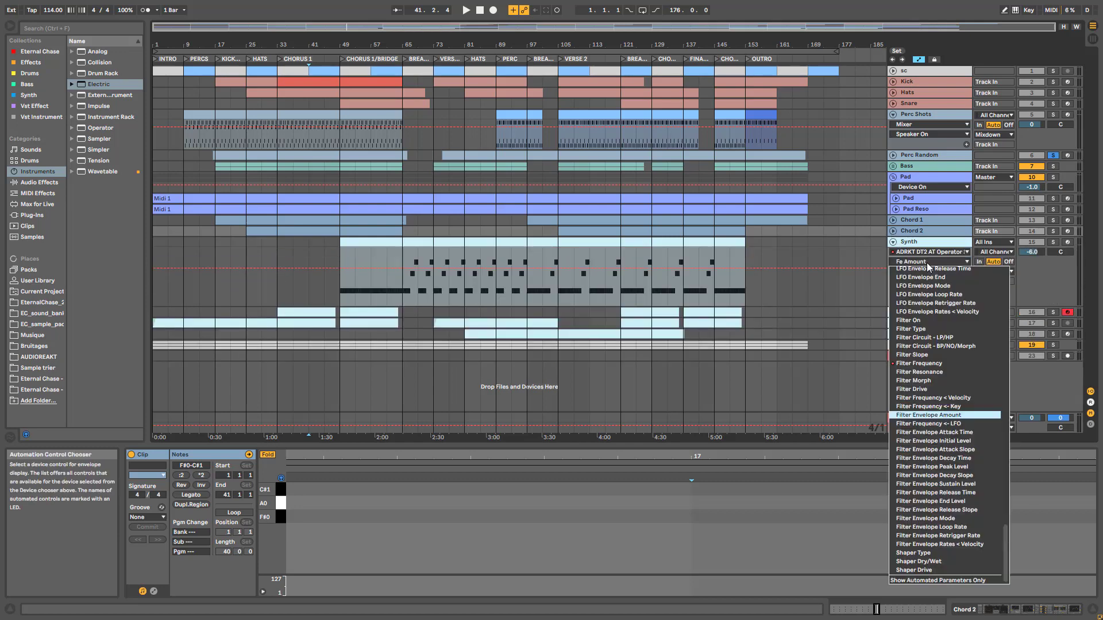
left_click(919, 363)
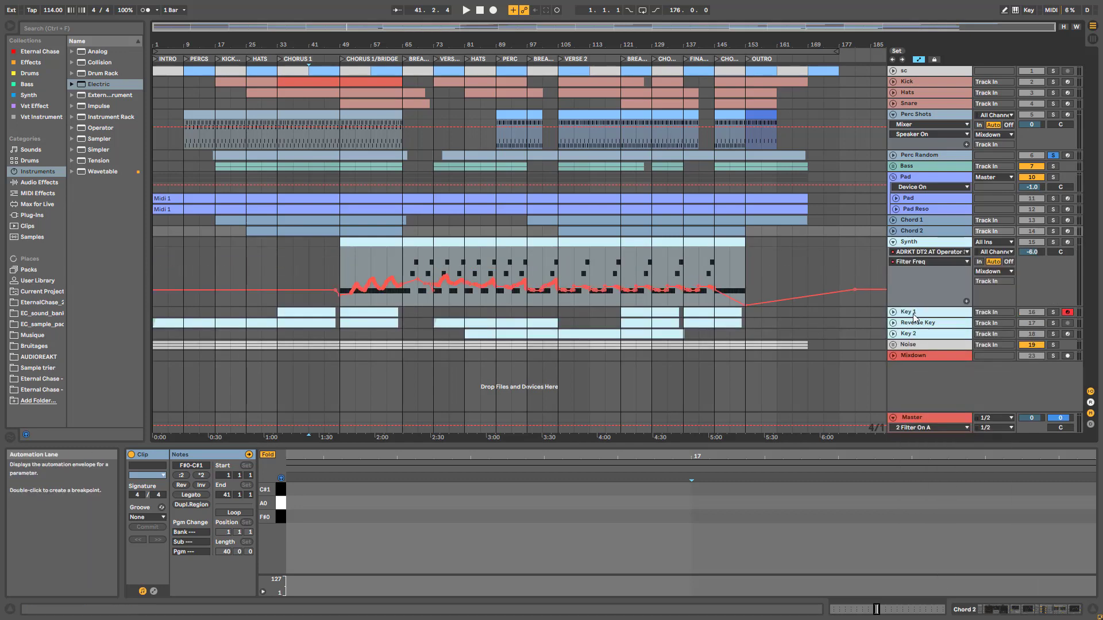
Unfold the Key 1 track and view the end of its device chain, including Echo, Reverb and Auto Pan
left_click(894, 313)
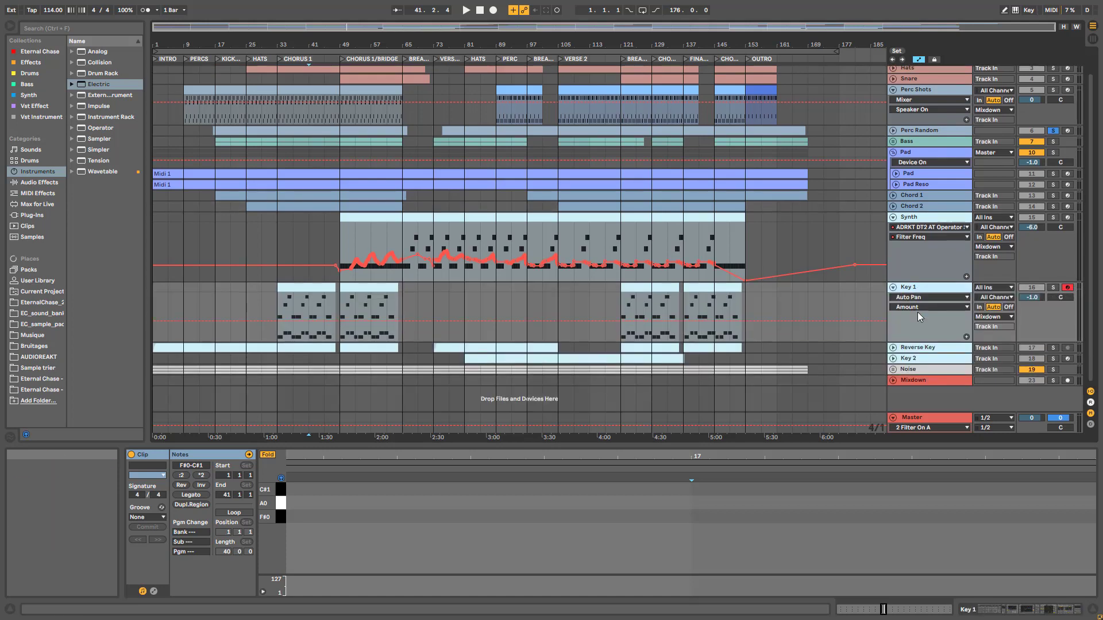
left_click(915, 288)
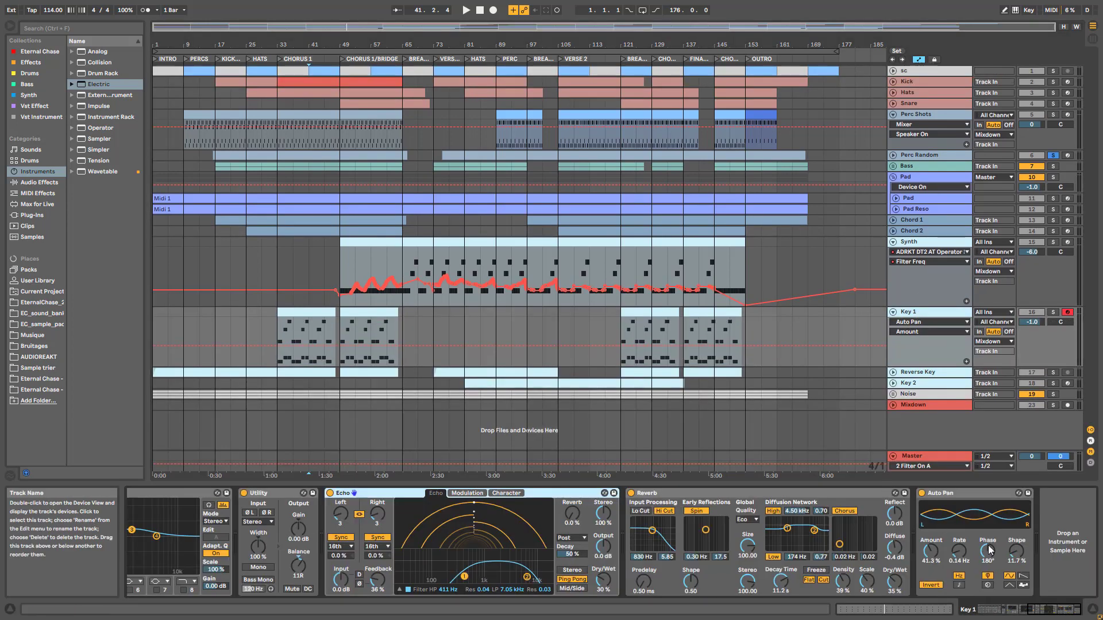
mouse_move(1061, 613)
left_mouse_down()
mouse_move(1018, 615)
mouse_move(1054, 613)
left_mouse_up()
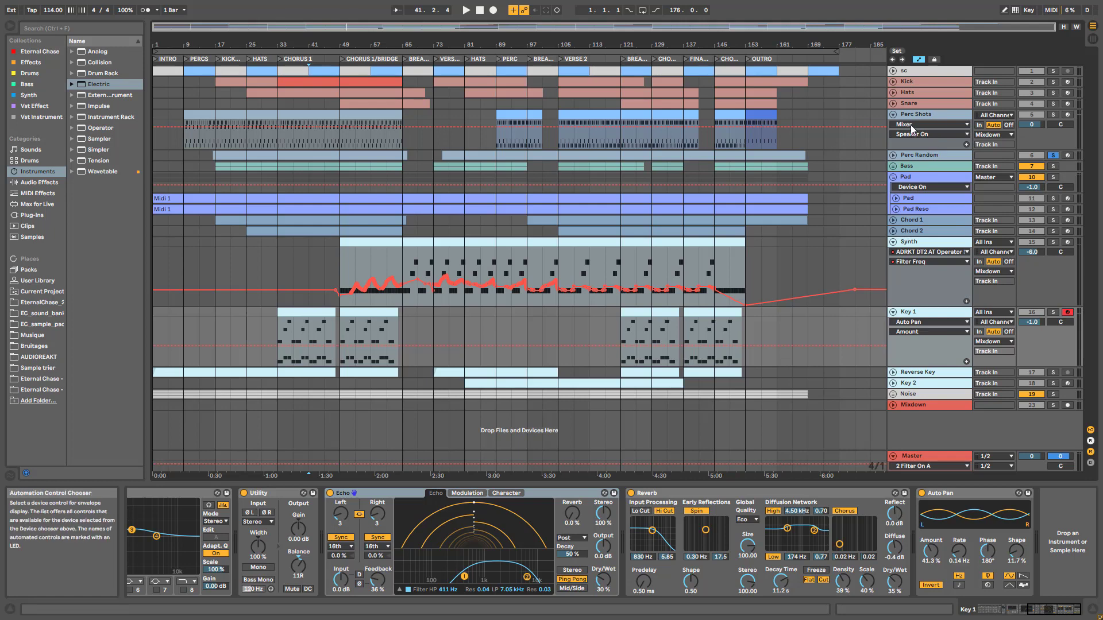
Unfold the Reverse Key and Key 2 tracks to view their clips and Reverse Key's effects
left_click(895, 374)
left_click(893, 374)
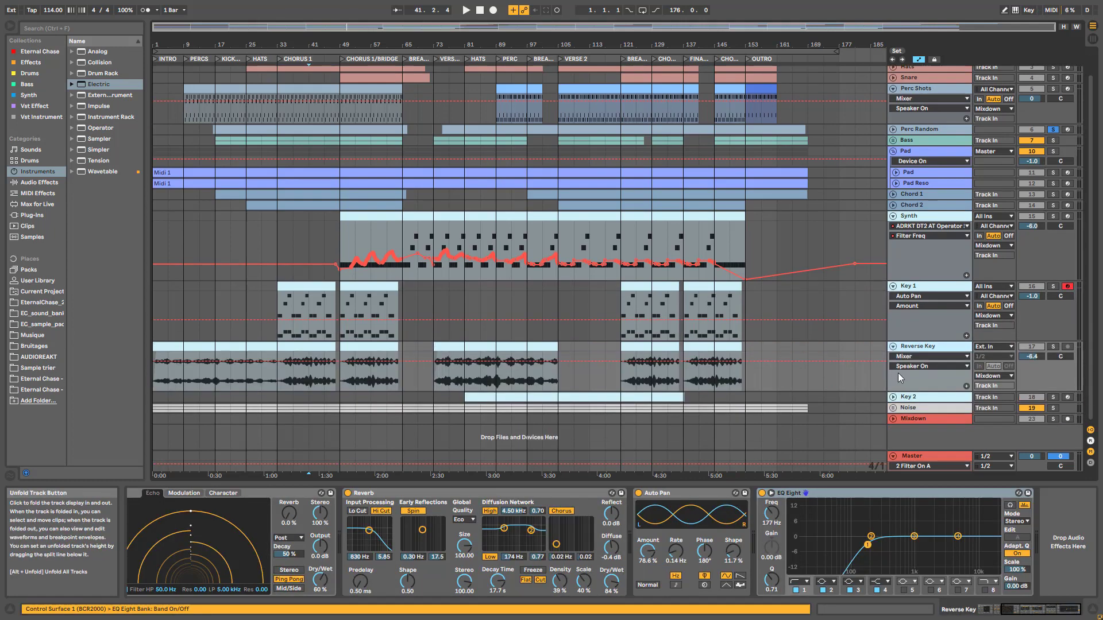
scroll(894, 385, "down", 1)
left_click(893, 398)
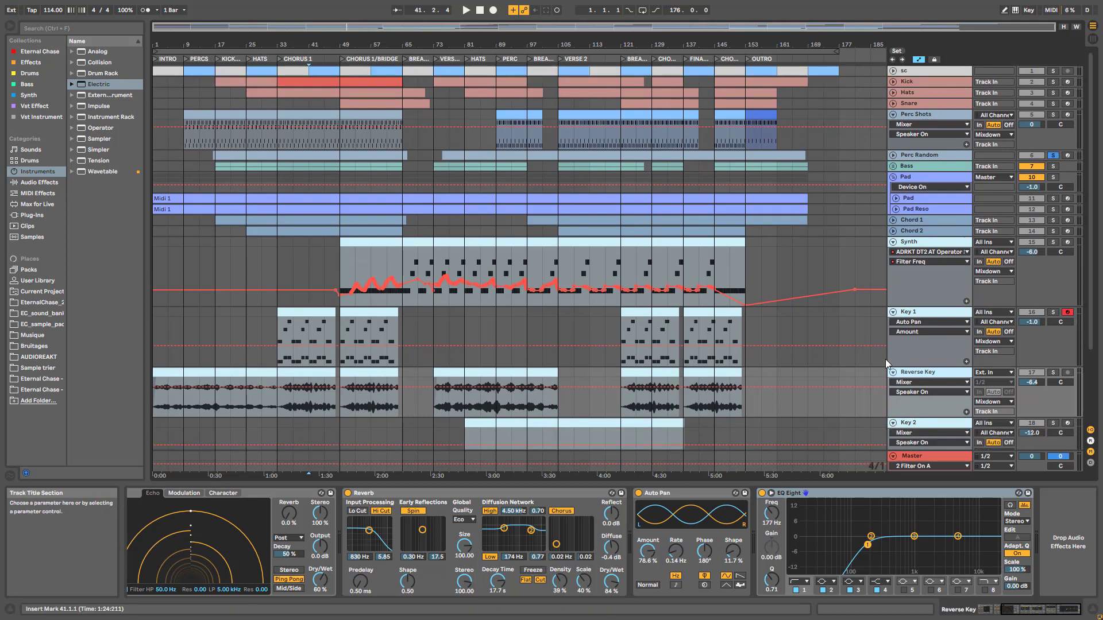
scroll(885, 360, "up", 1)
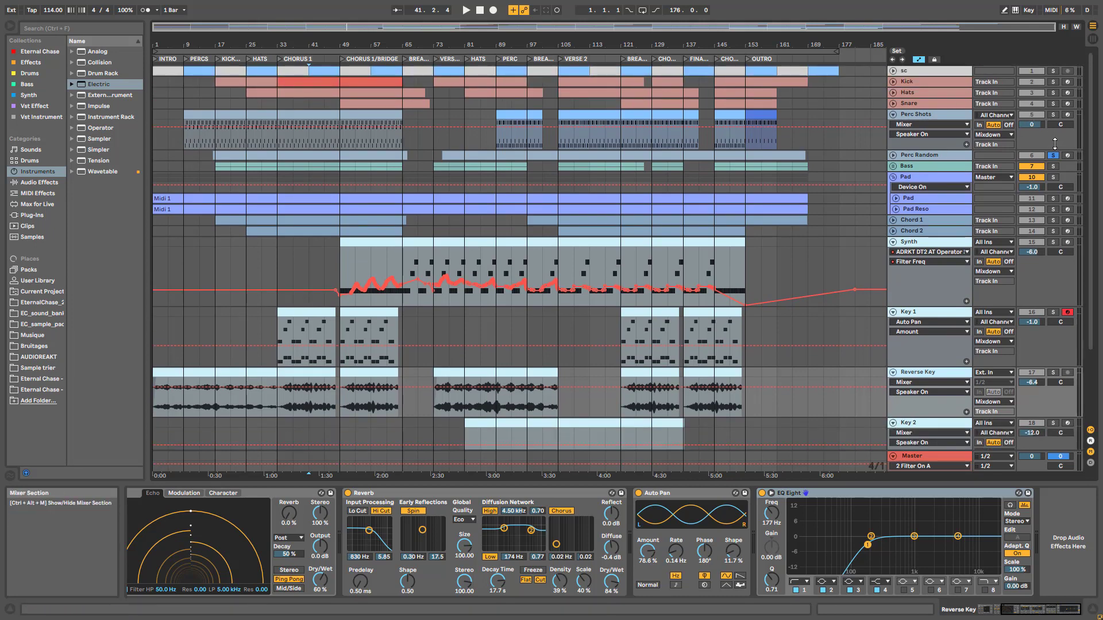
Solo Perc Shots, show its drum rack devices, and play the clip from bar 37
left_click(1053, 115)
left_click(929, 116)
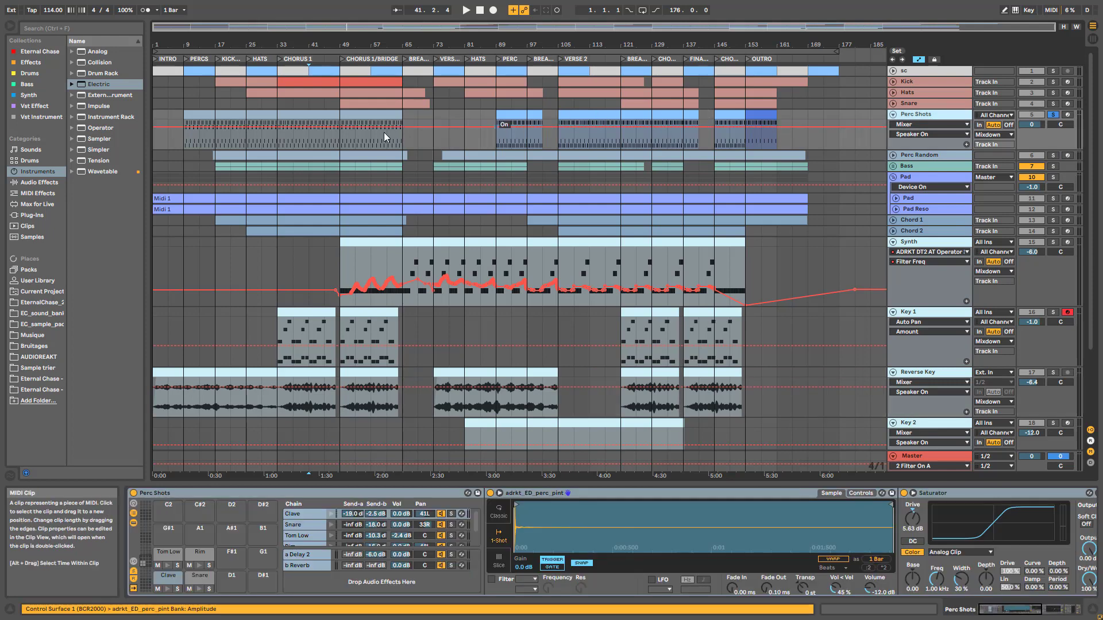
left_click(286, 141)
key("space")
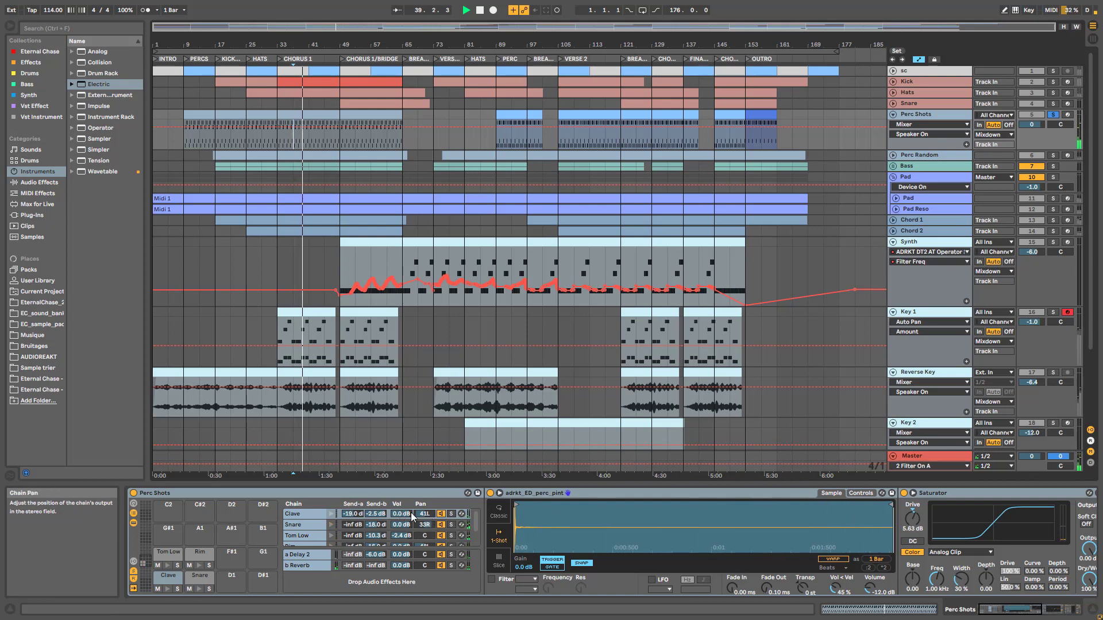
Audition the Rim and Snare chains of the Perc Shots rack in solo to compare their panning, and stop playback
scroll(433, 529, "down", 2)
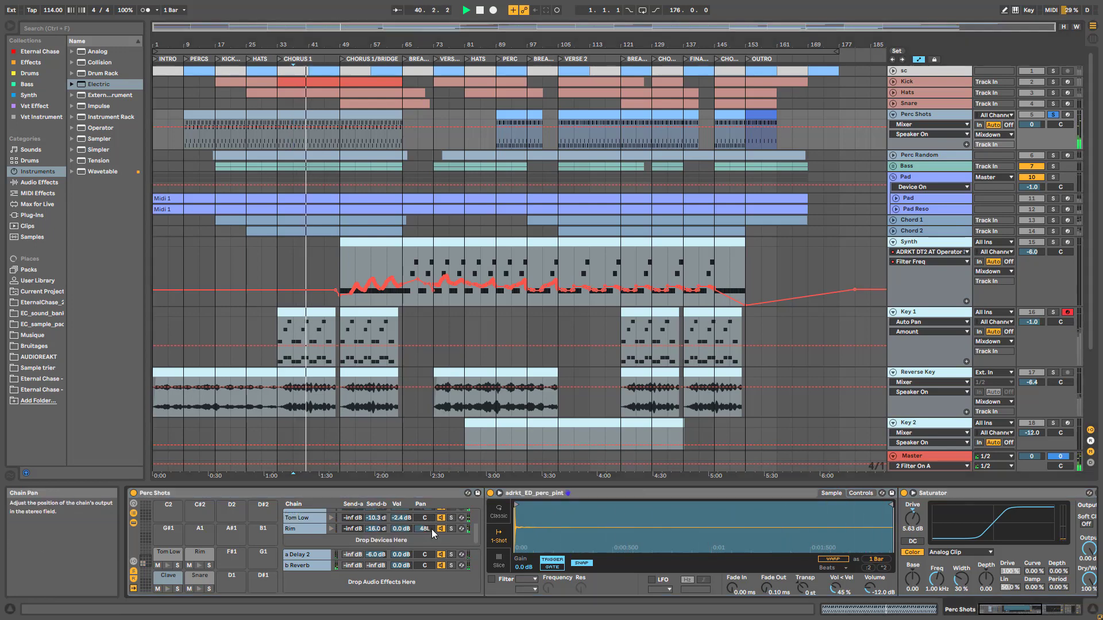
left_click(451, 529)
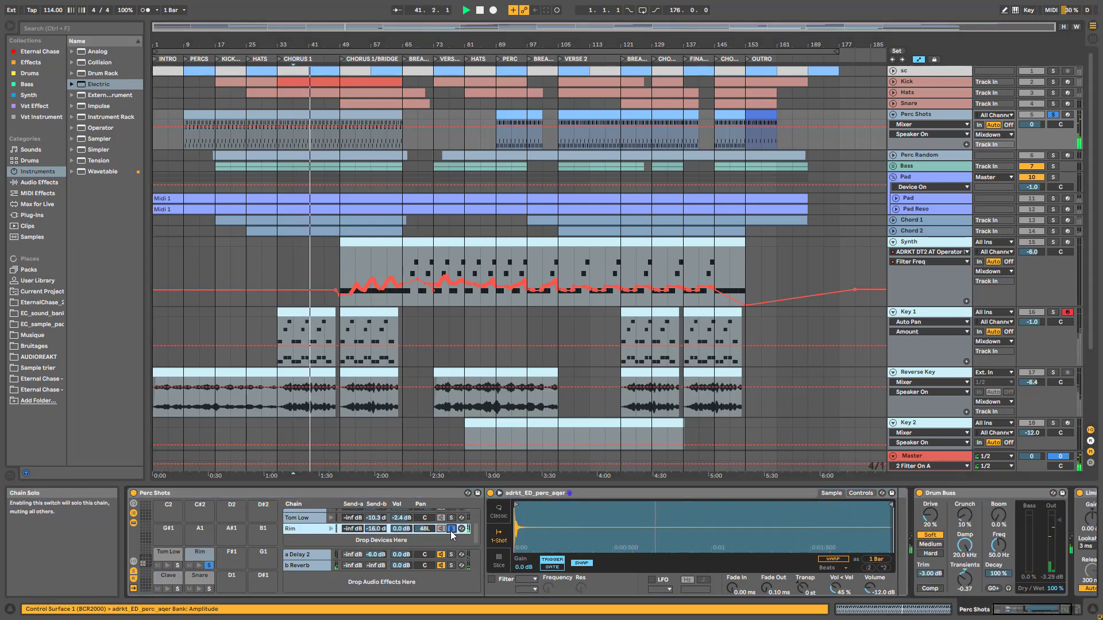
scroll(451, 531, "up", 2)
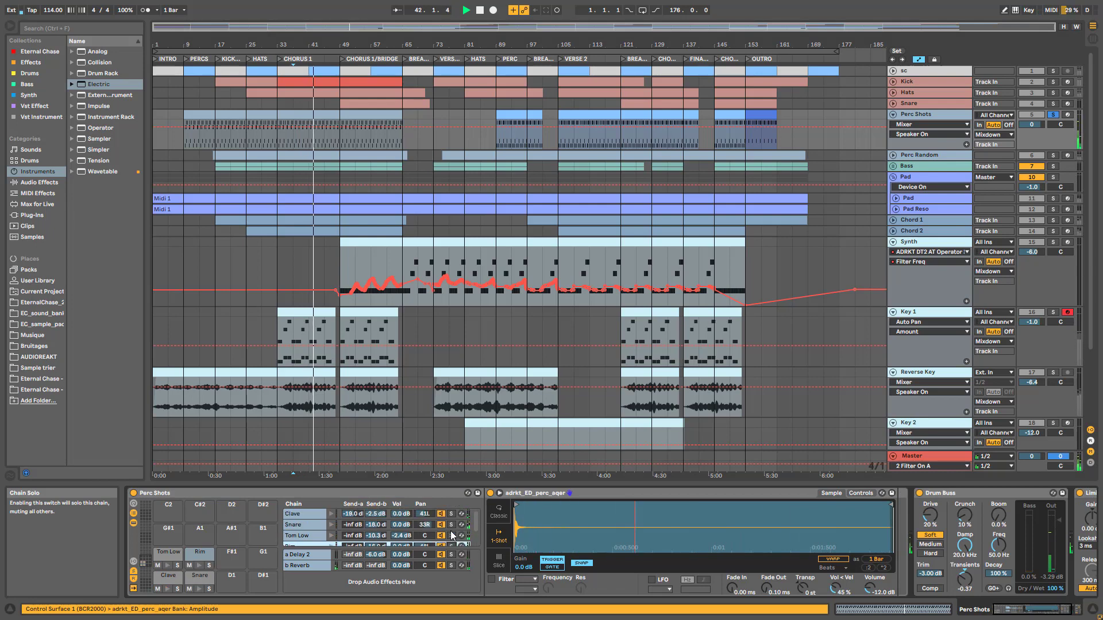
left_click(451, 527)
scroll(451, 526, "down", 1)
scroll(450, 526, "up", 1)
left_click(451, 525)
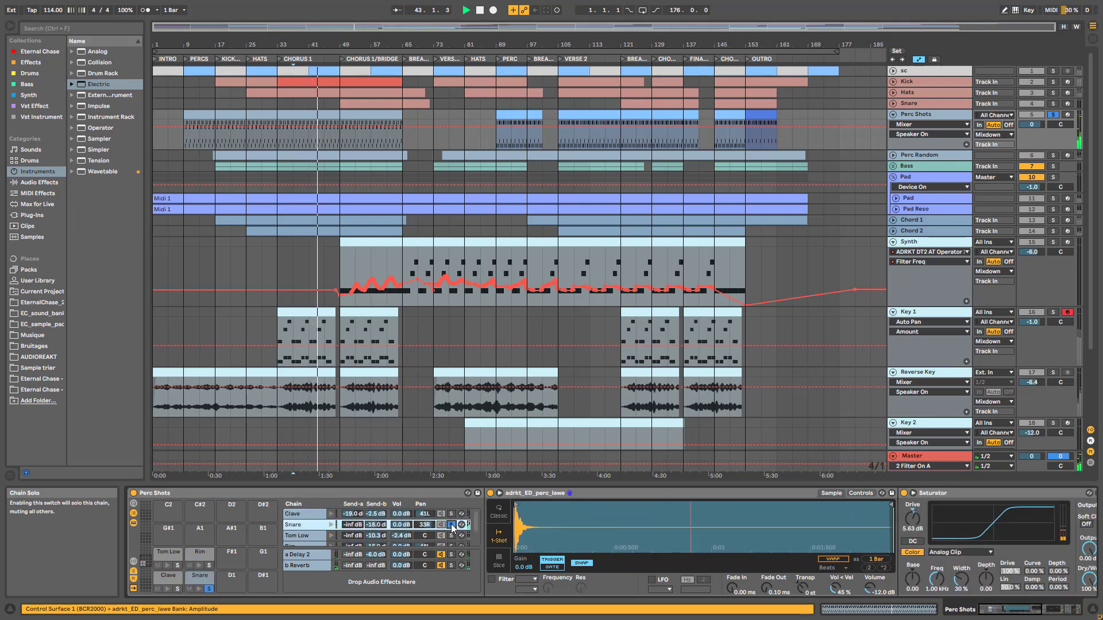
key("space")
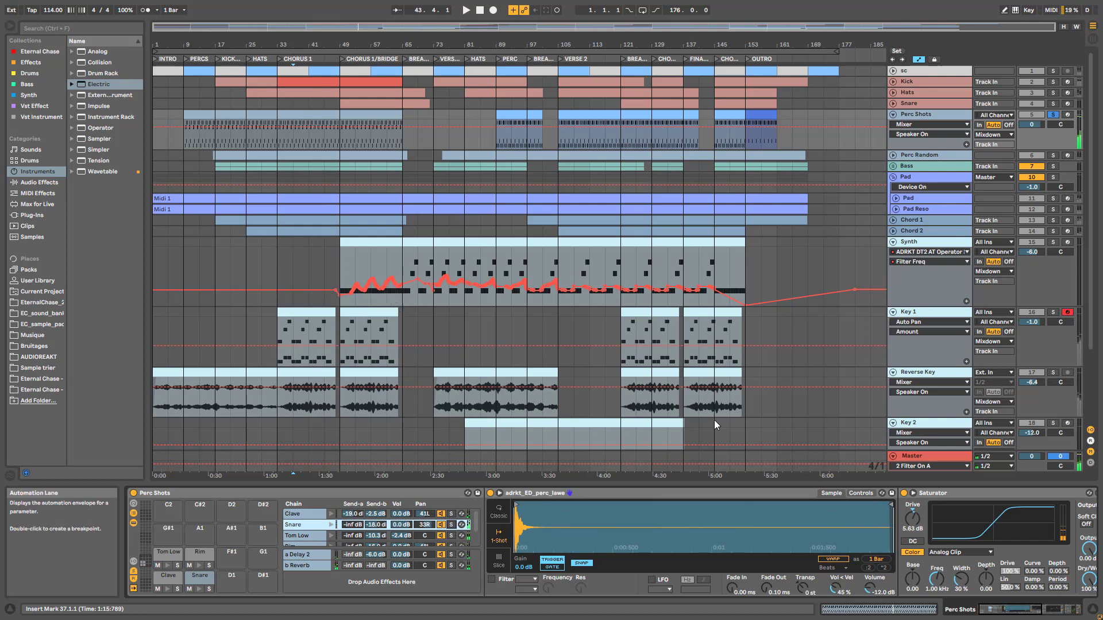
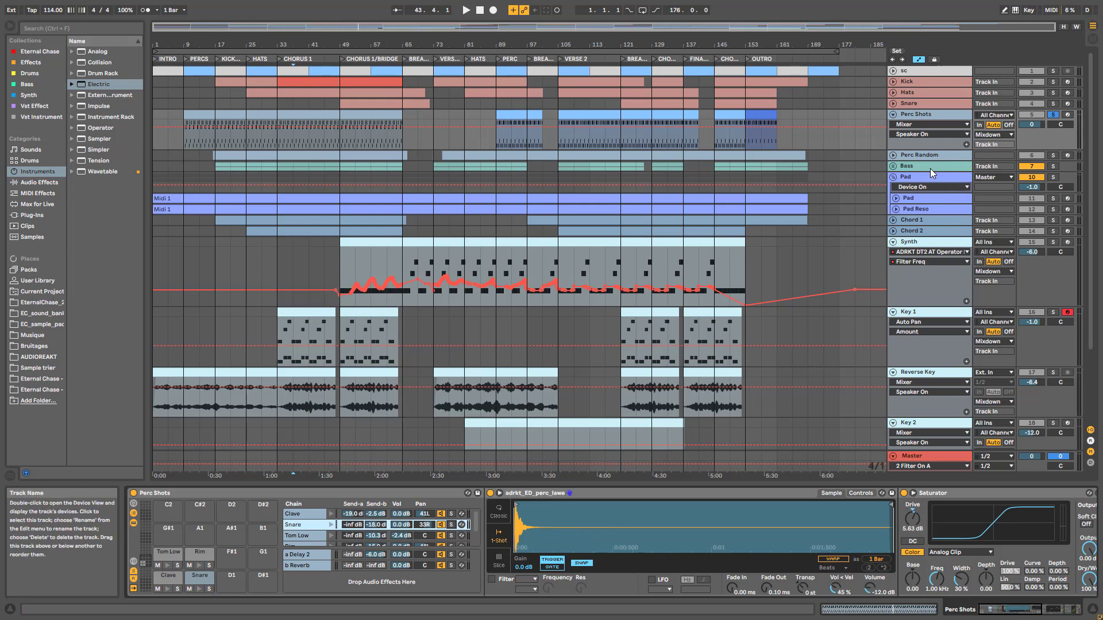
left_click(917, 153)
left_click(905, 94)
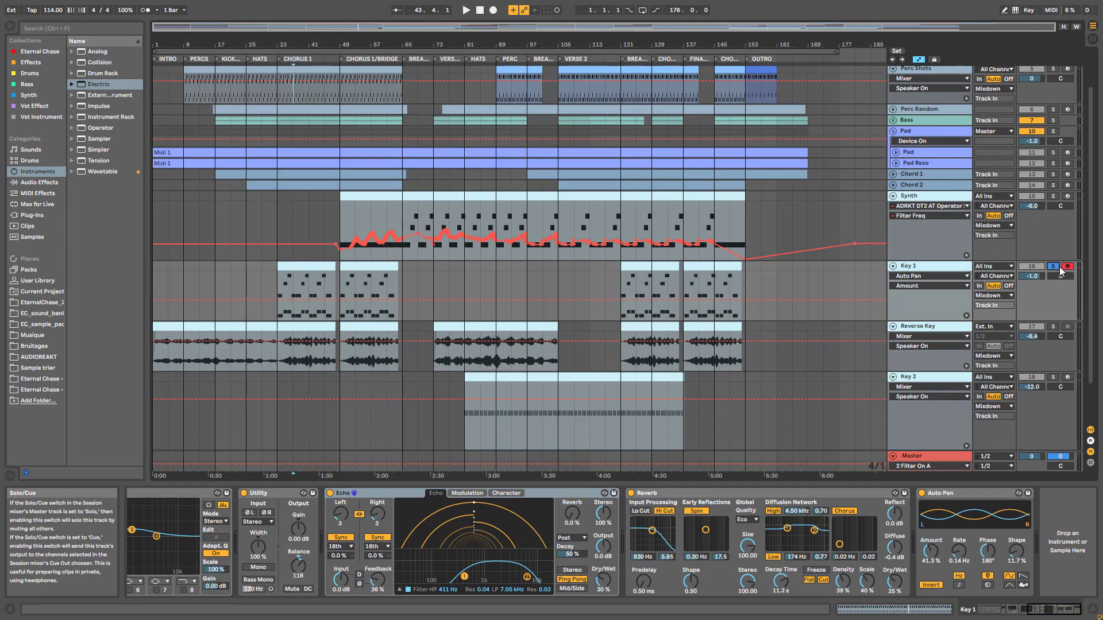
left_click(382, 266)
key("space")
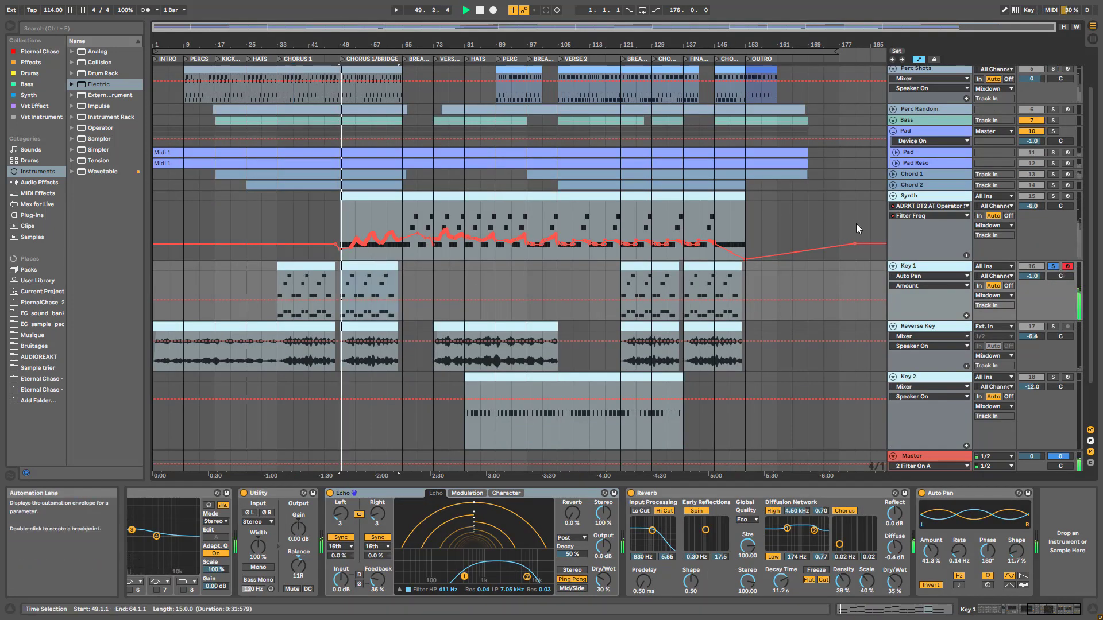
left_click(1054, 197)
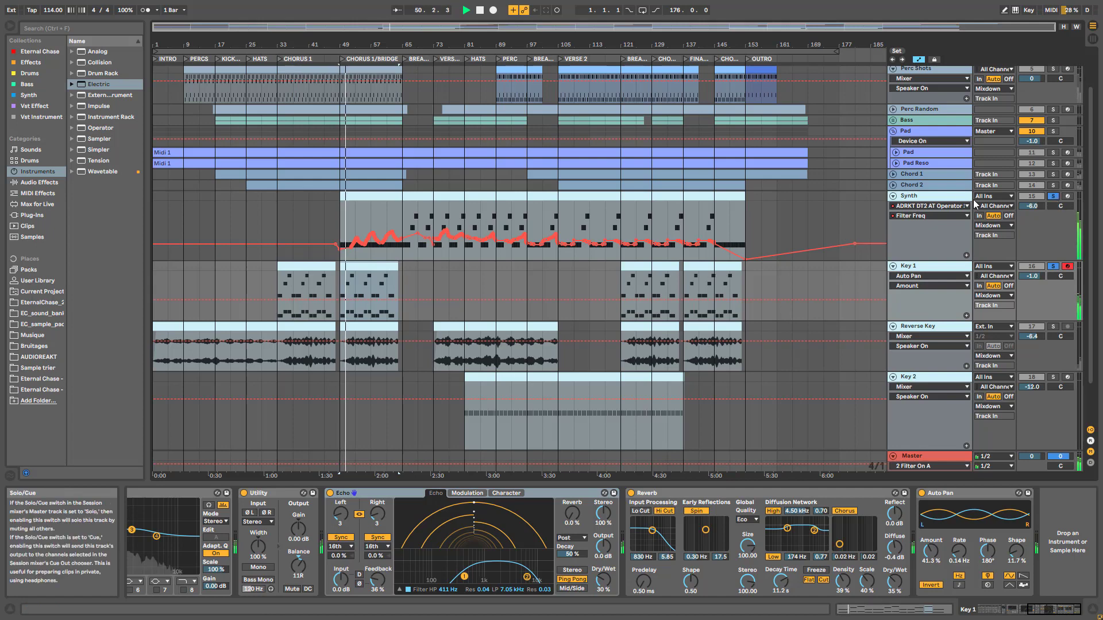
left_click(937, 199)
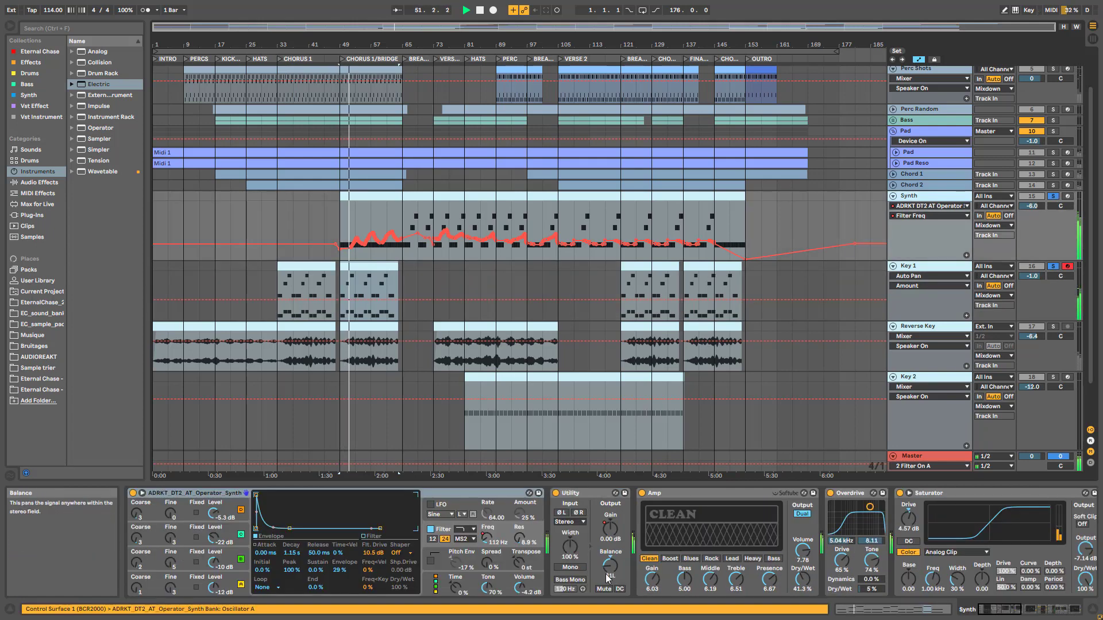
Add Key 2 to the soloed tracks and audition the parts together from bar 85 and from bar 125
scroll(1028, 356, "down", 3)
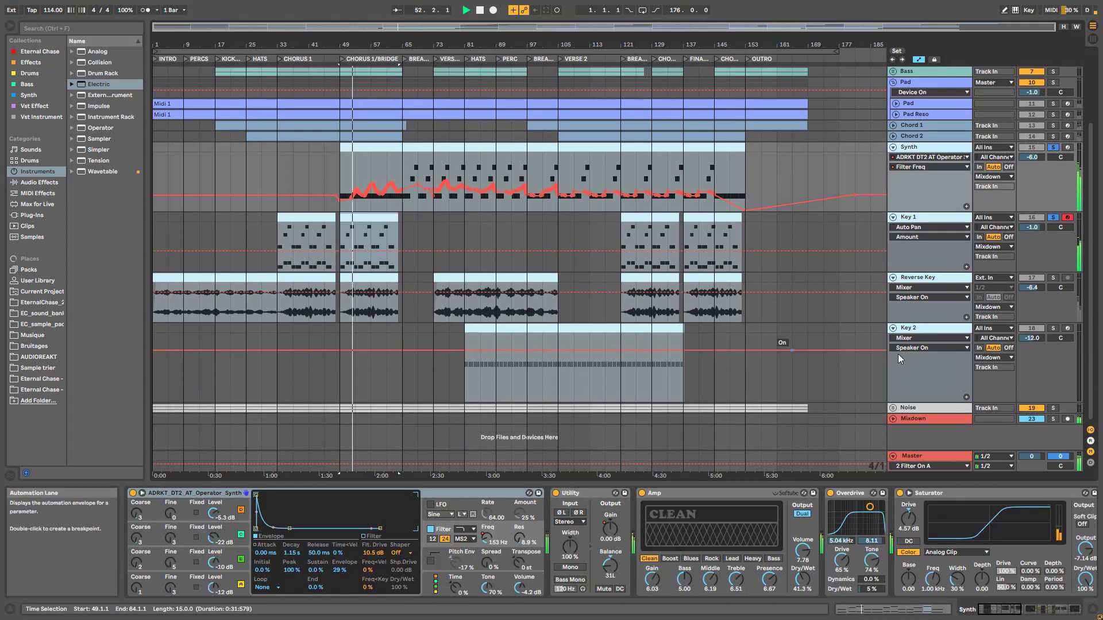
left_click(1053, 332)
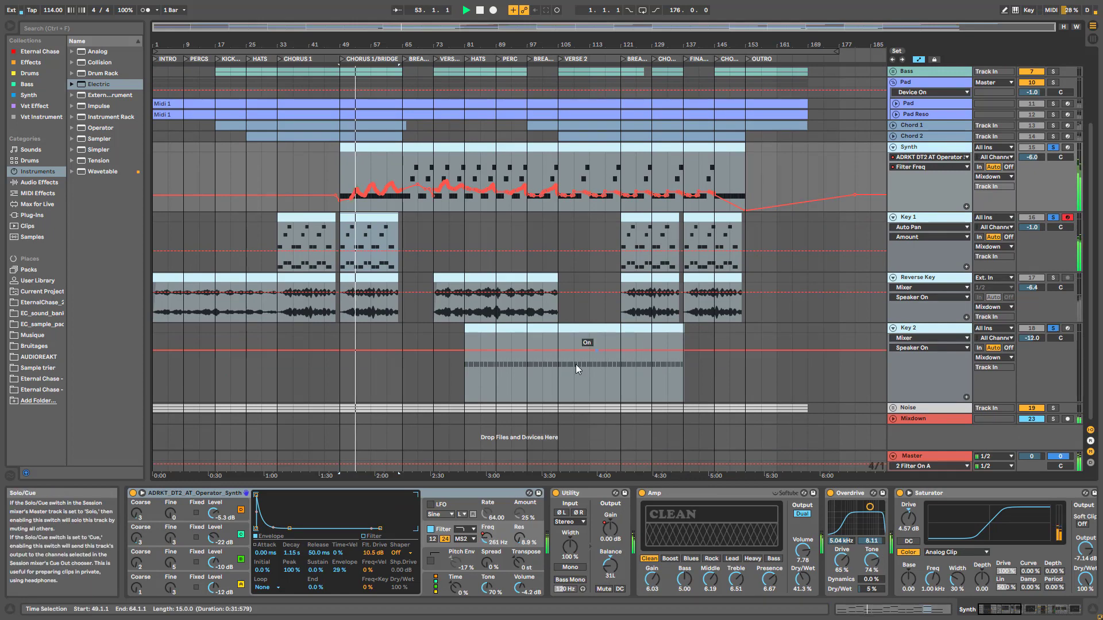
left_click(482, 396)
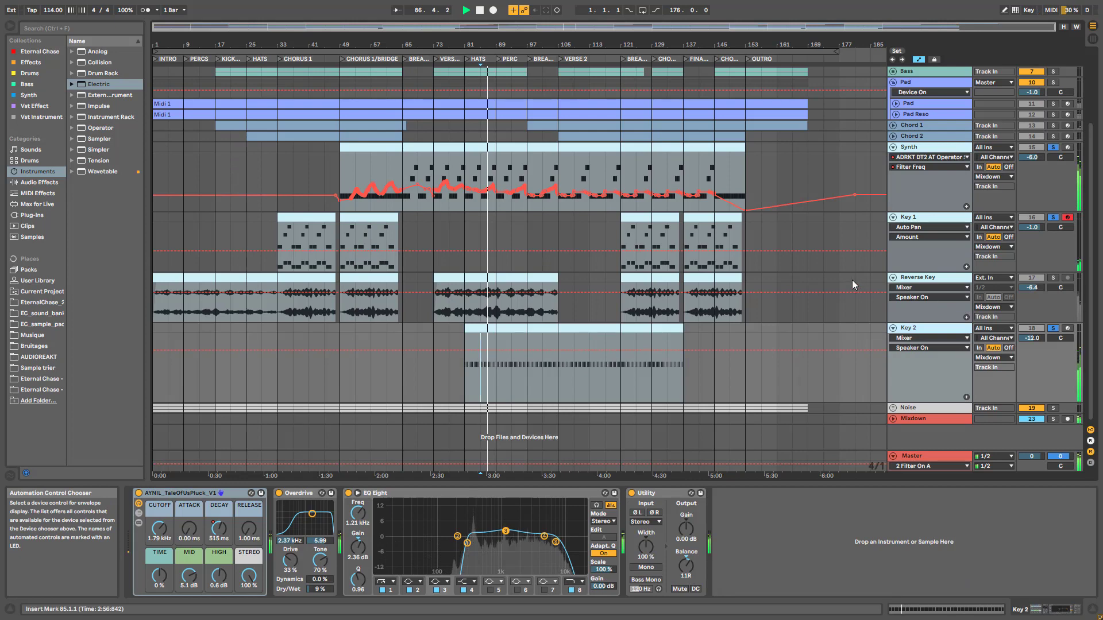
left_click(628, 386)
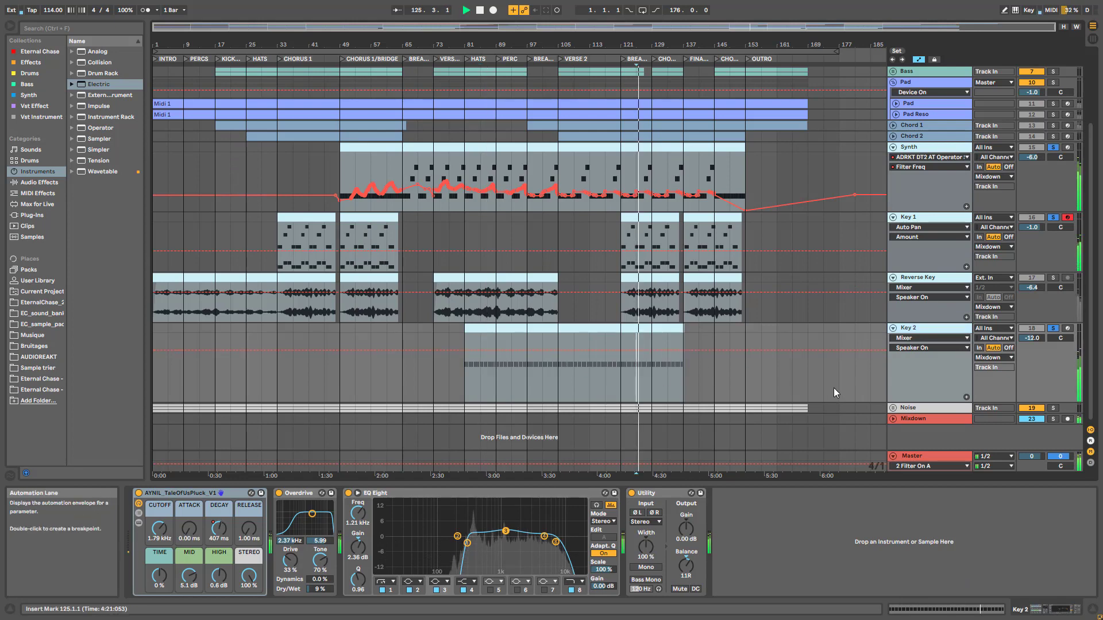
scroll(886, 407, "up", 2)
scroll(886, 407, "down", 2)
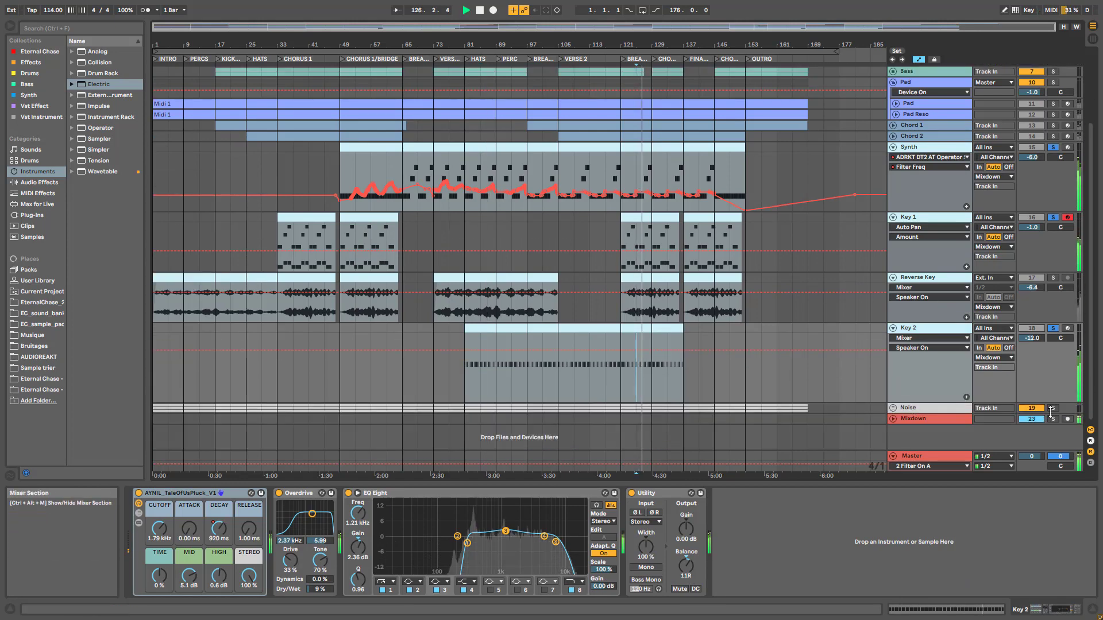
Add Chord 1 and Chord 2 to the solo, unfold both tracks, and show Chord 1's device chain
scroll(912, 408, "up", 5)
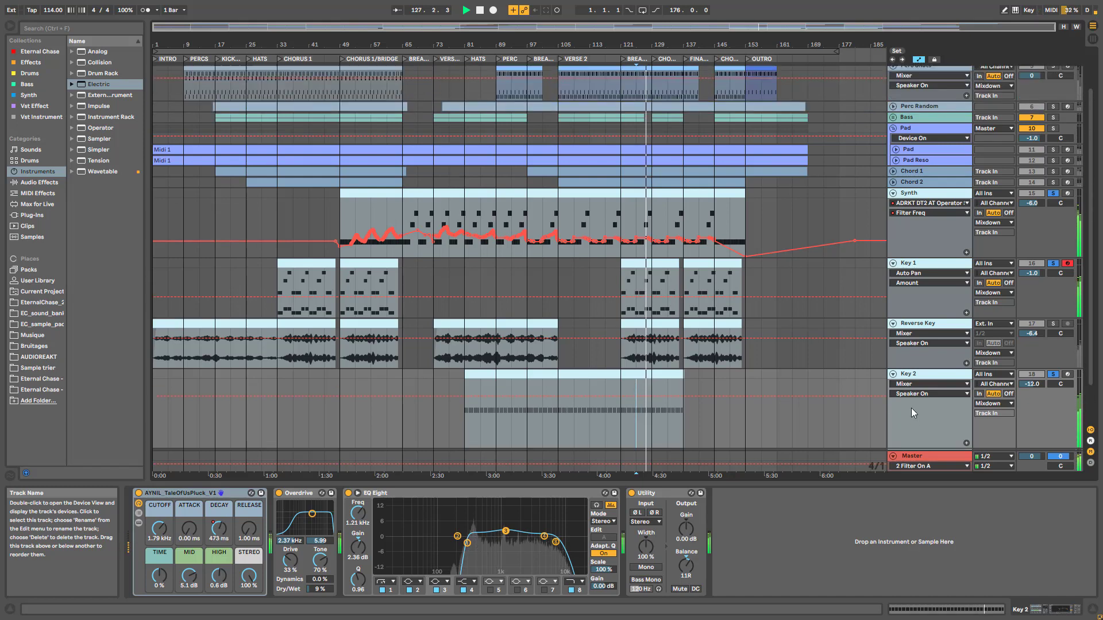
left_click(1053, 231)
left_click(1052, 221)
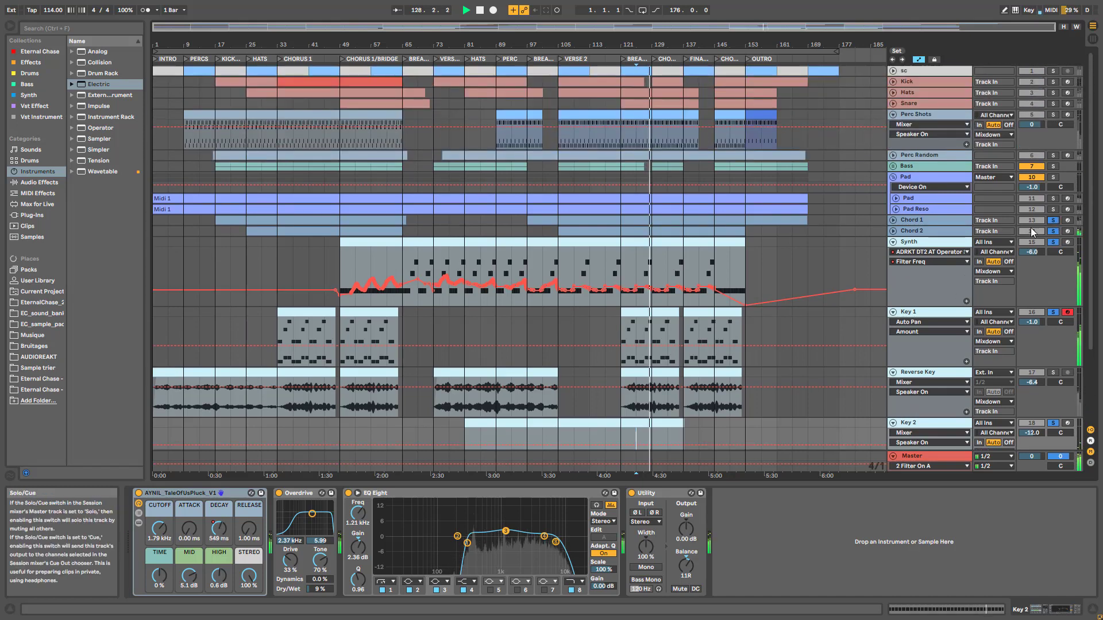
left_click(893, 232)
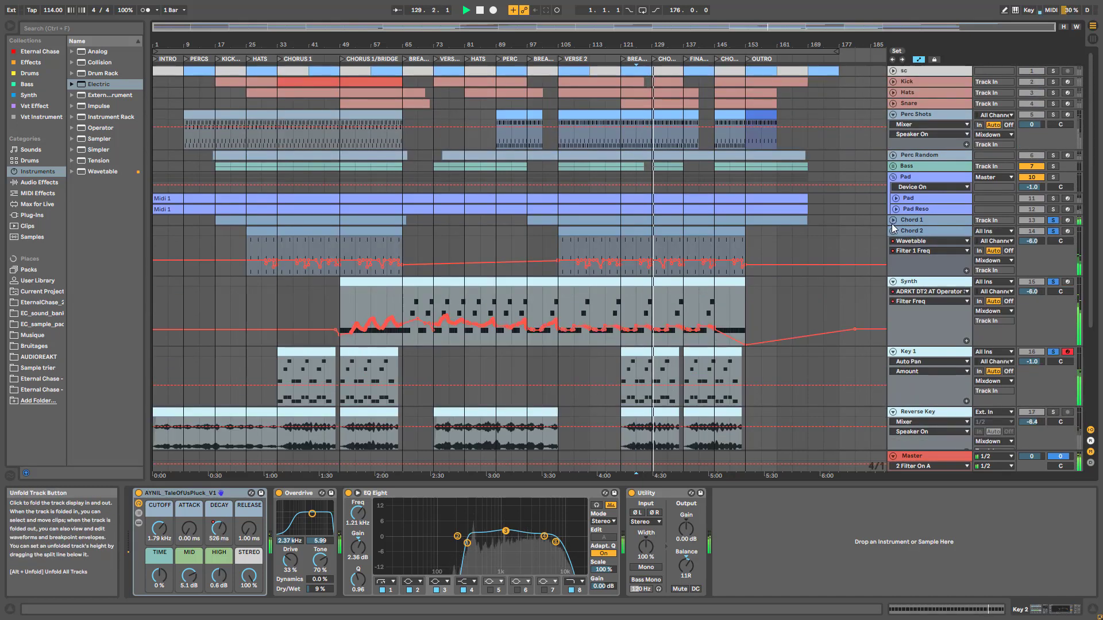
left_click(892, 220)
left_click(921, 223)
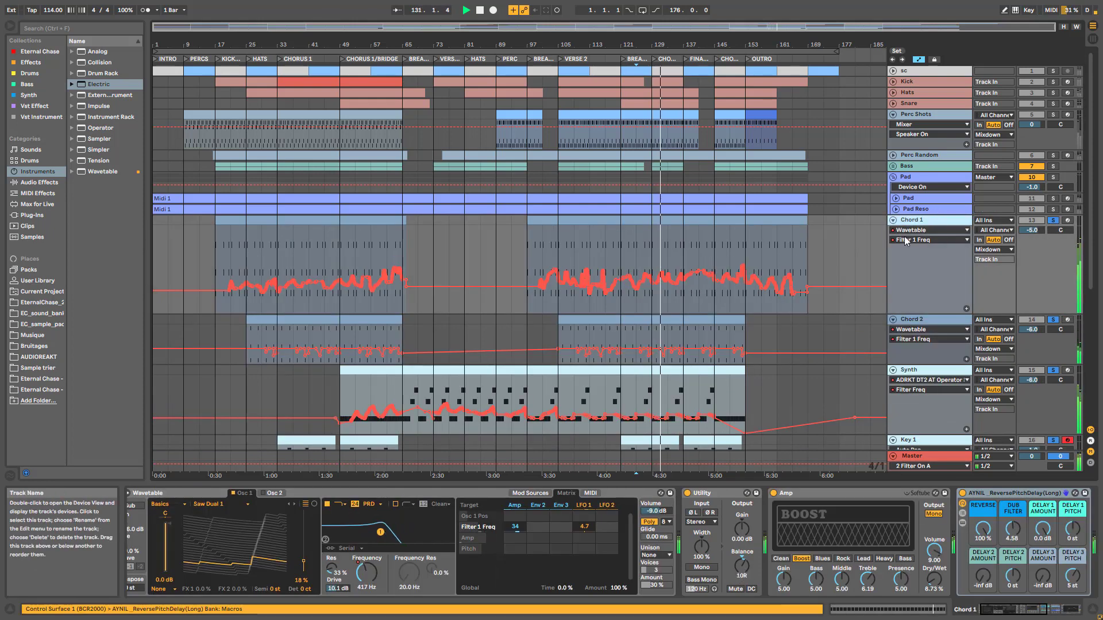
Show Chord 2's device chain up to its Utility, Filter Delay and Reverb, and audition the soloed parts from bar 45
left_click(945, 321)
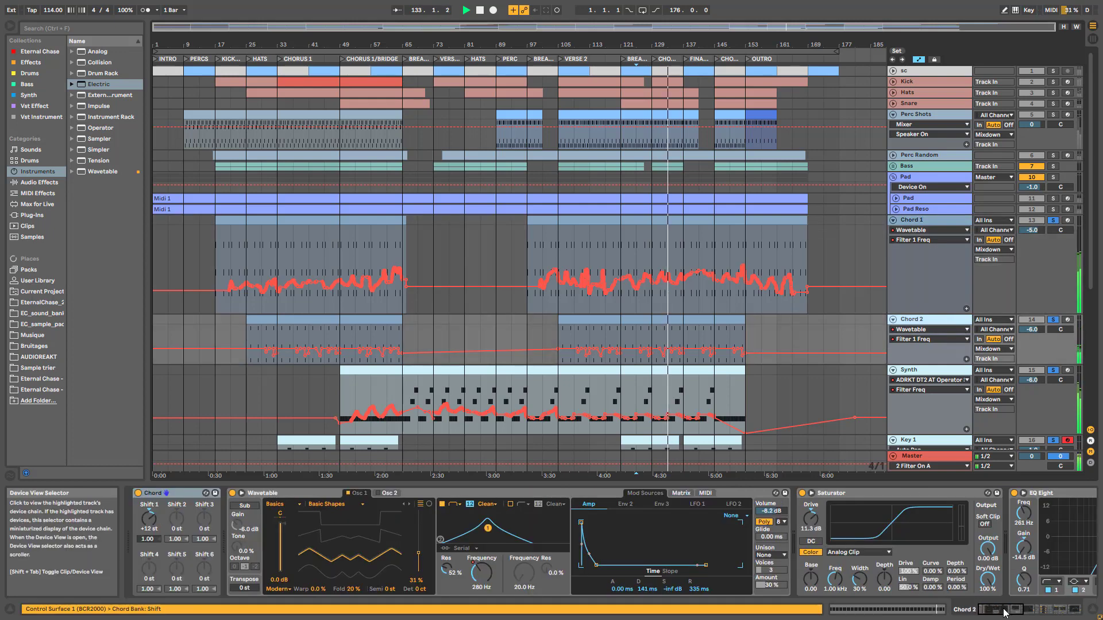
left_click(868, 607)
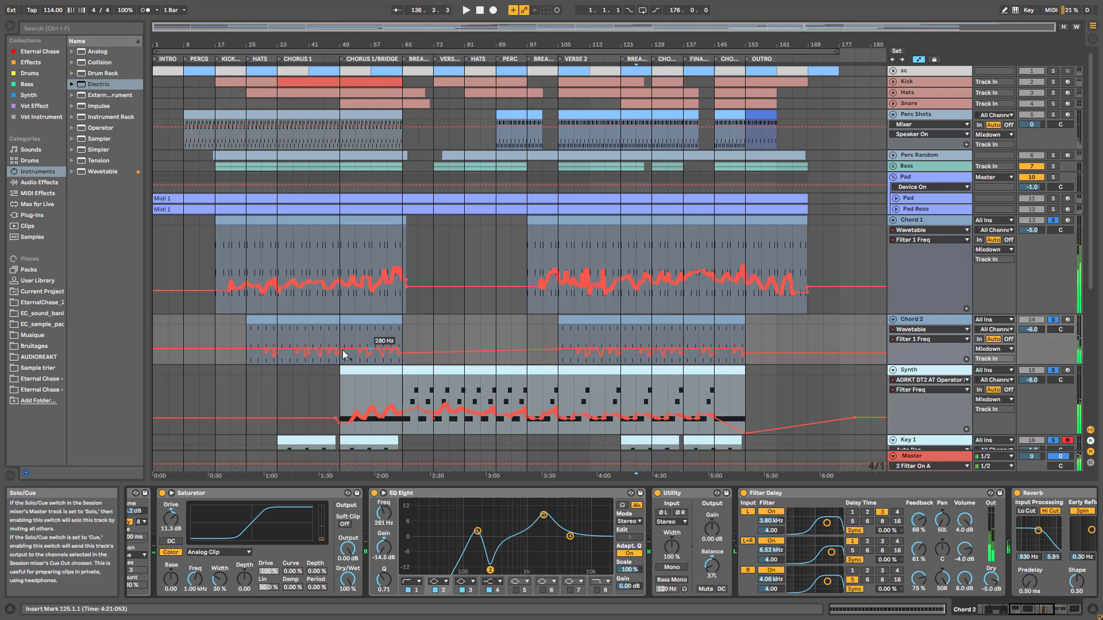
left_click(323, 329)
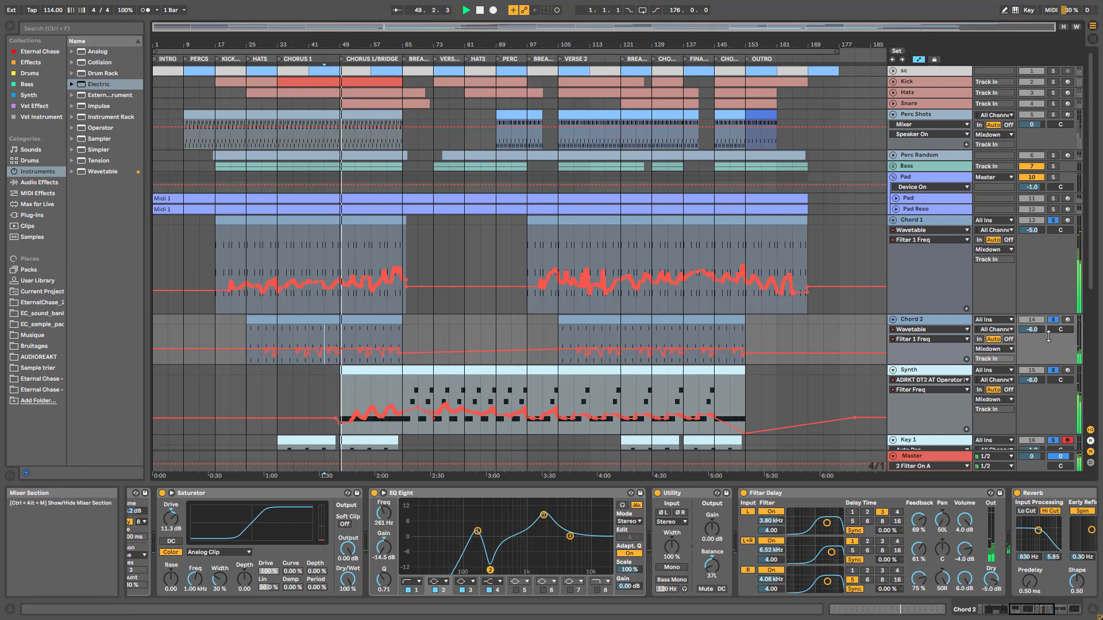
key("space")
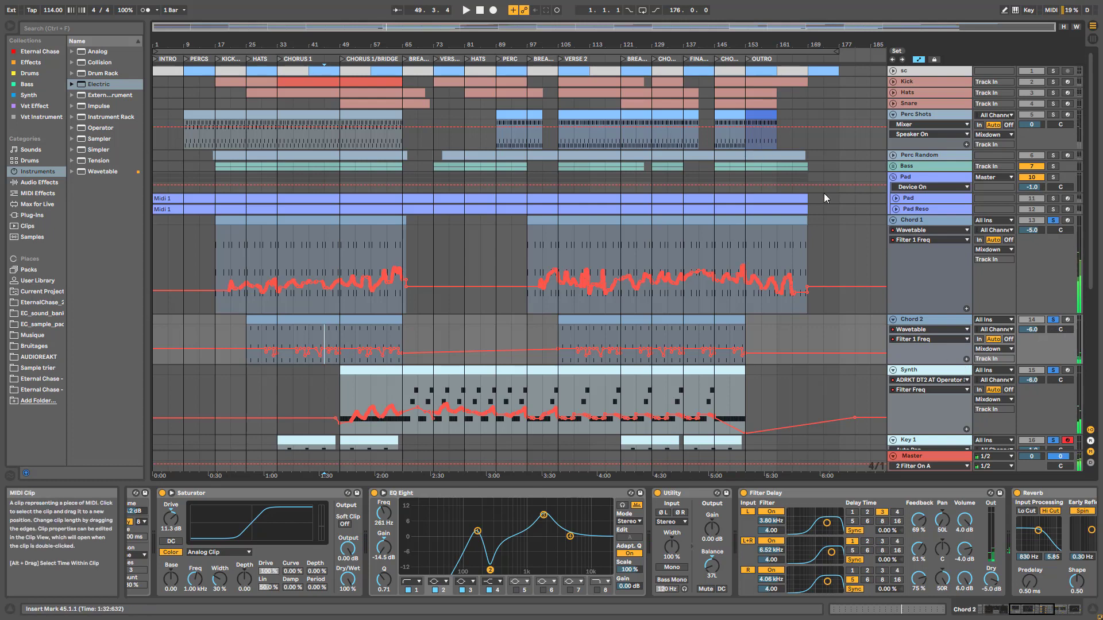
Fold the Chord 1 track and play only the Pad group in solo from bar 45
left_click(893, 221)
left_click(935, 175)
key("space")
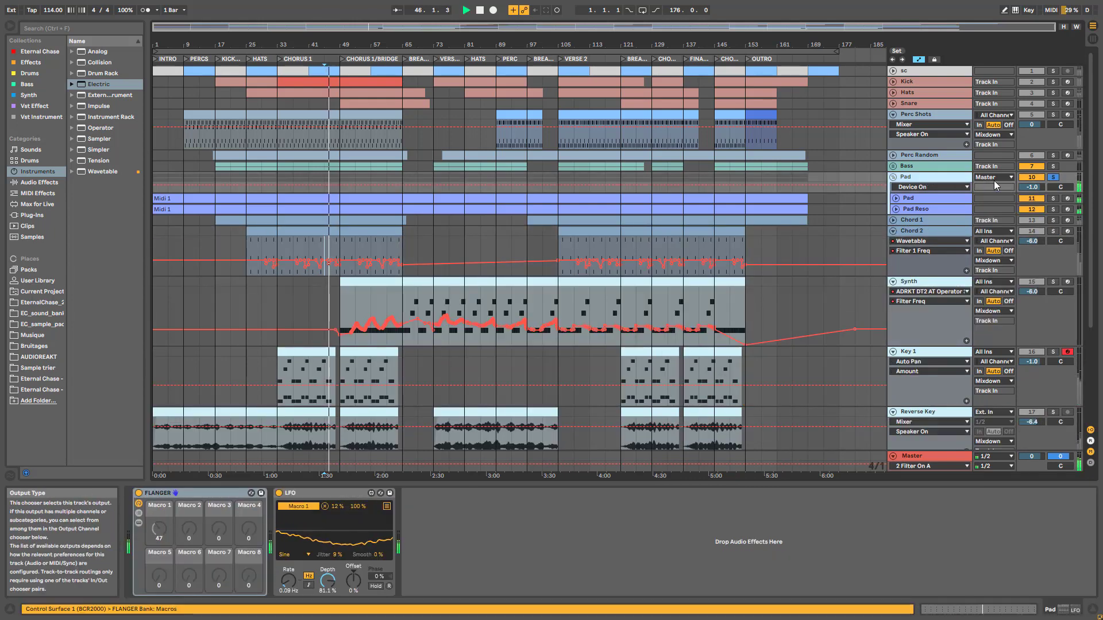
Fold the Chord 2, Synth, Key 1, Reverse Key, Key 2, Perc Shots and Pad tracks, and take Pad out of solo
left_click(893, 231)
left_click(893, 241)
left_click(893, 252)
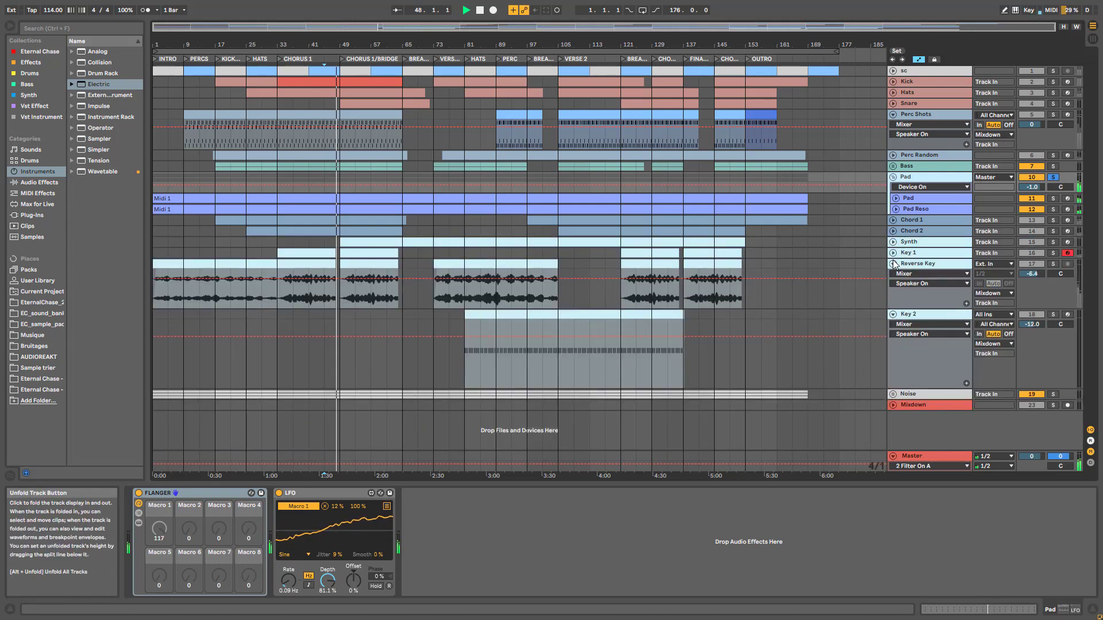
left_click(893, 264)
left_click(892, 275)
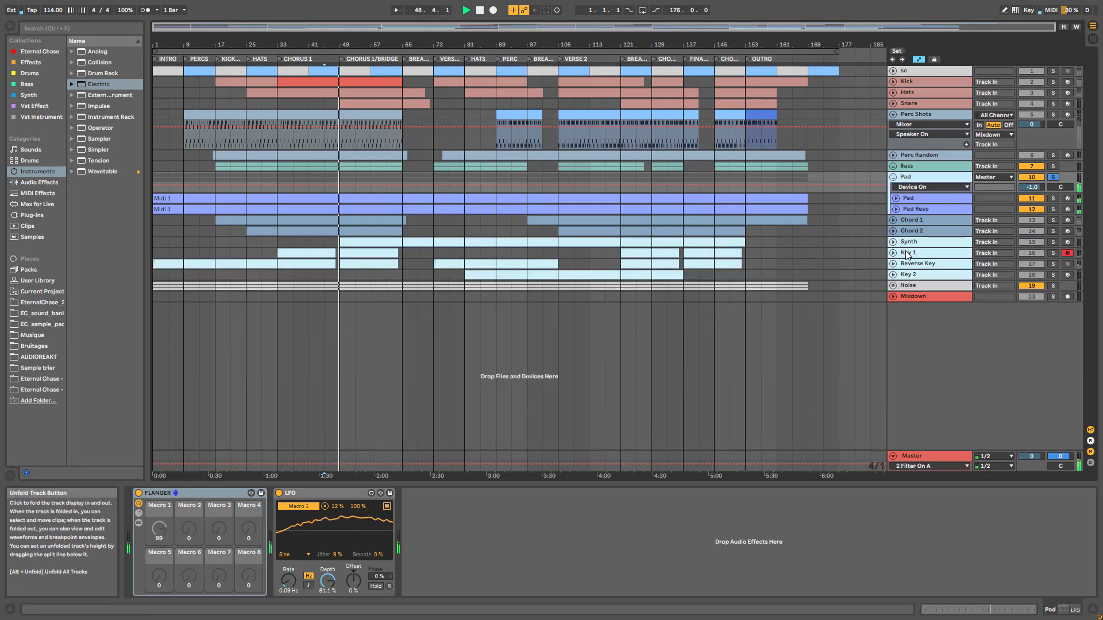
left_click(1053, 177)
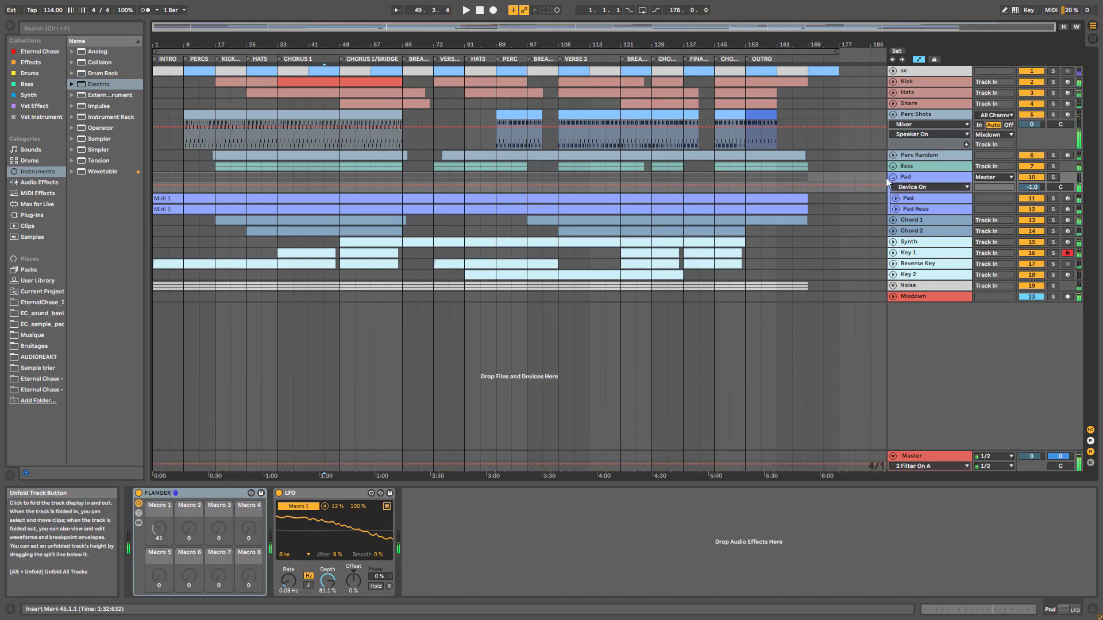
left_click(894, 115)
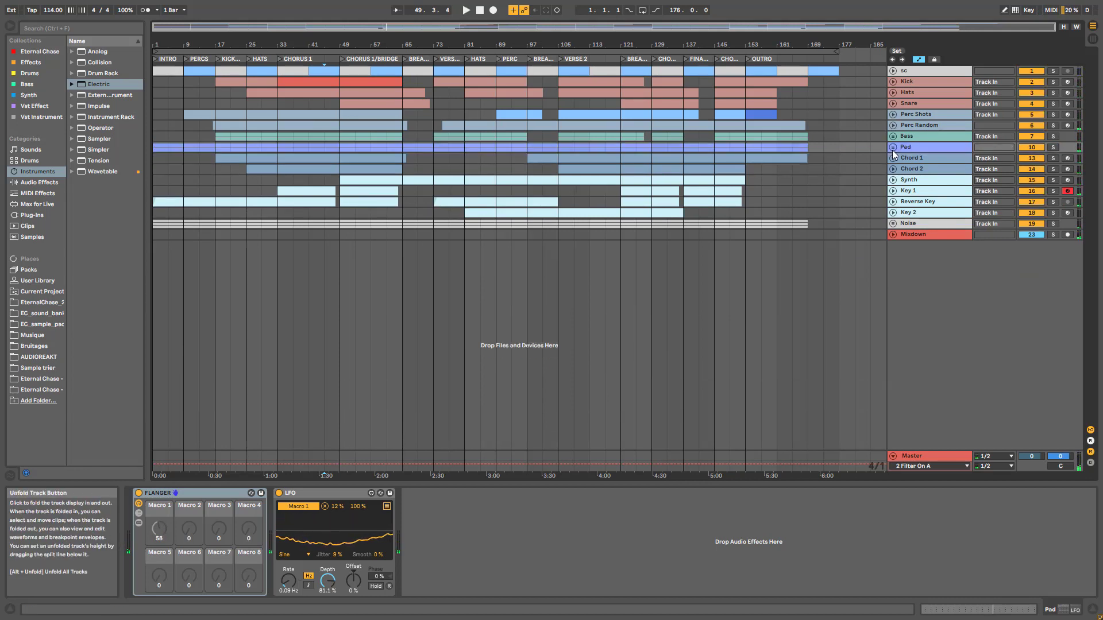
left_click(892, 147)
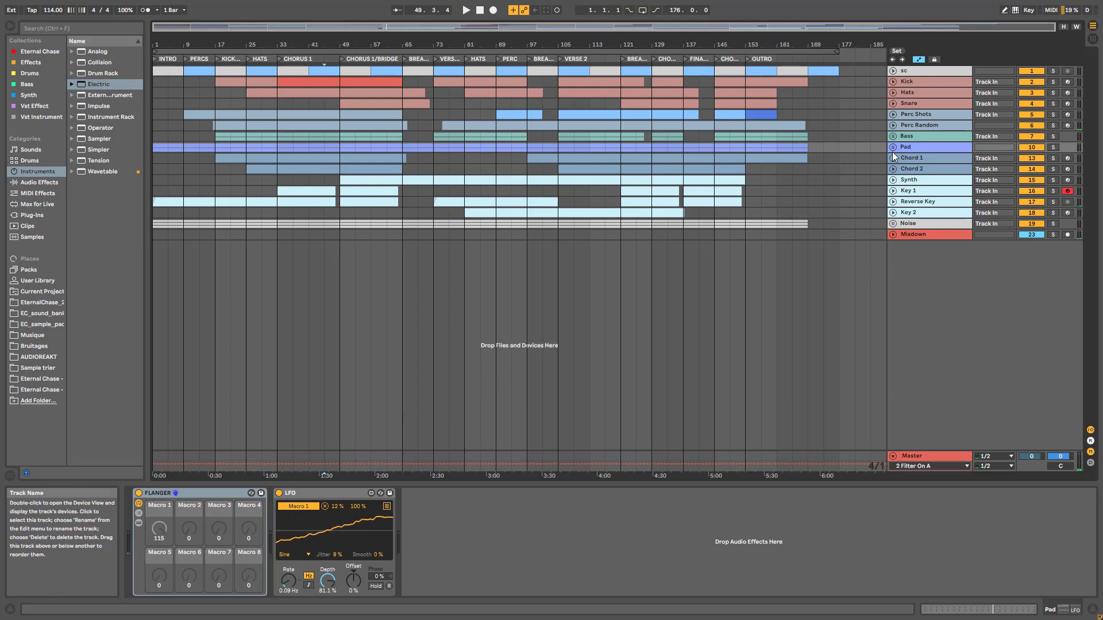
Play the full mix briefly from bar 53 and stop playback
left_click(356, 212)
key("space")
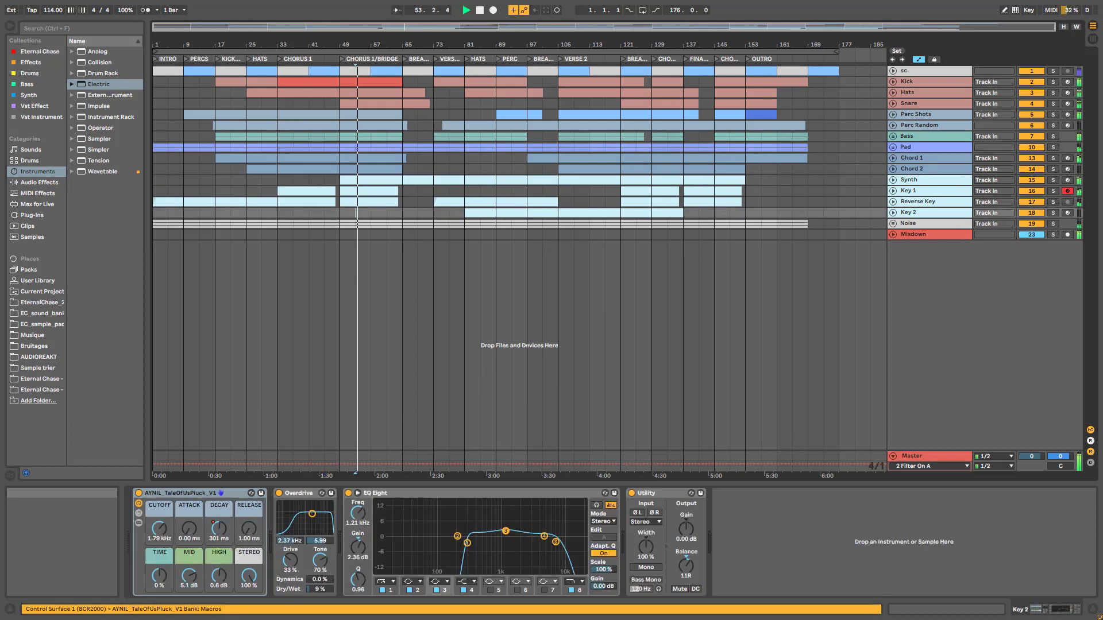
key("space")
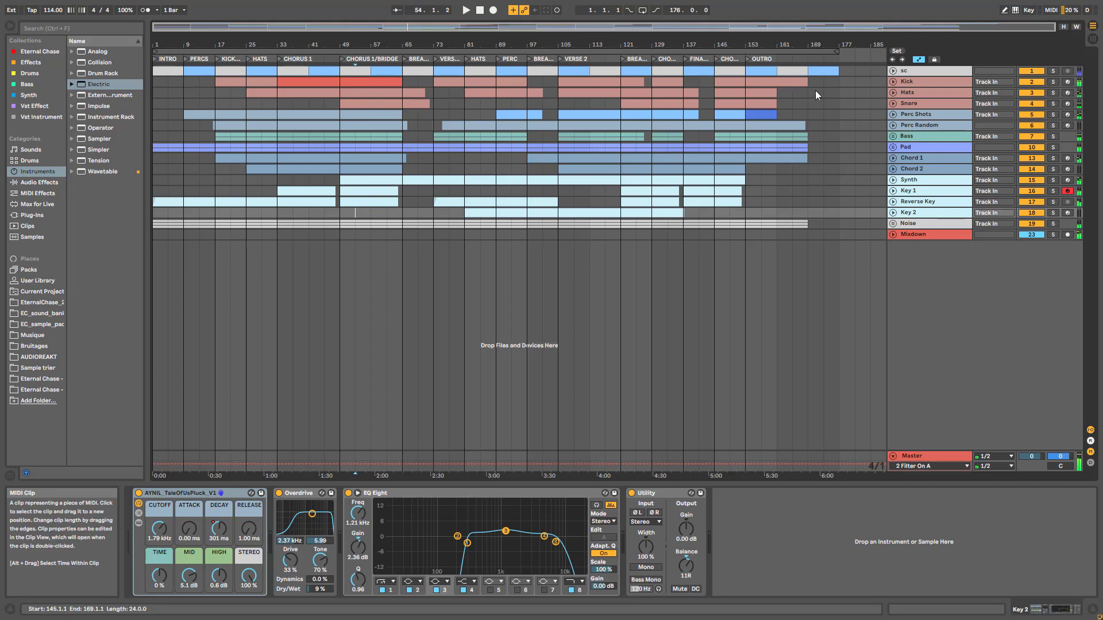
Show Hats' device chain, and view Snare's chain up to its ADRKT_Default_Reverb
left_click(909, 93)
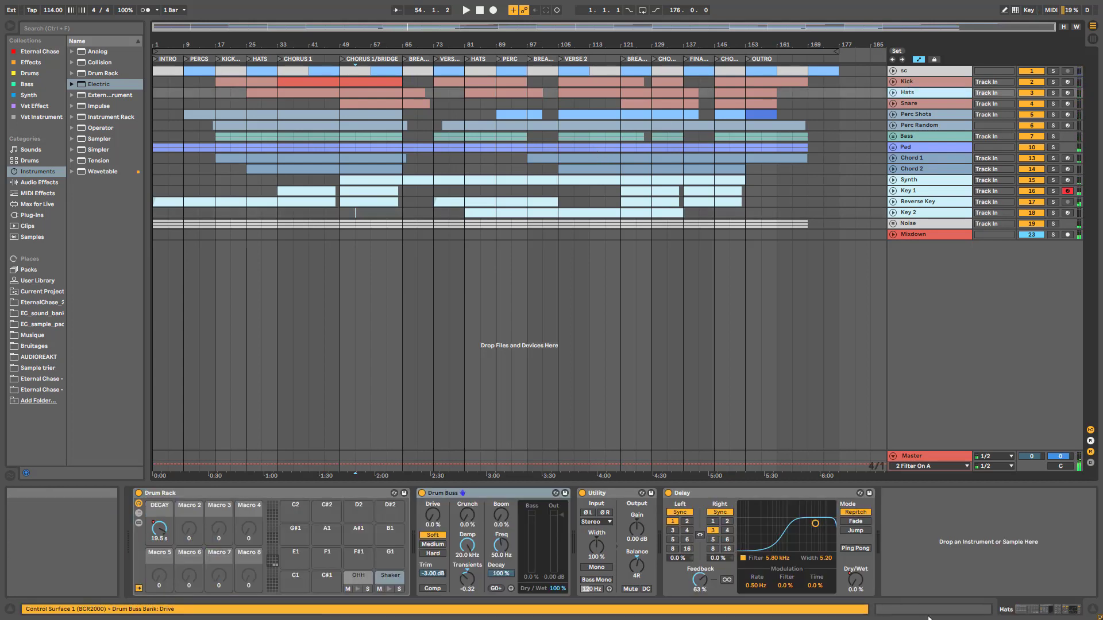
left_click(909, 104)
left_click_drag(1012, 609, 1028, 612)
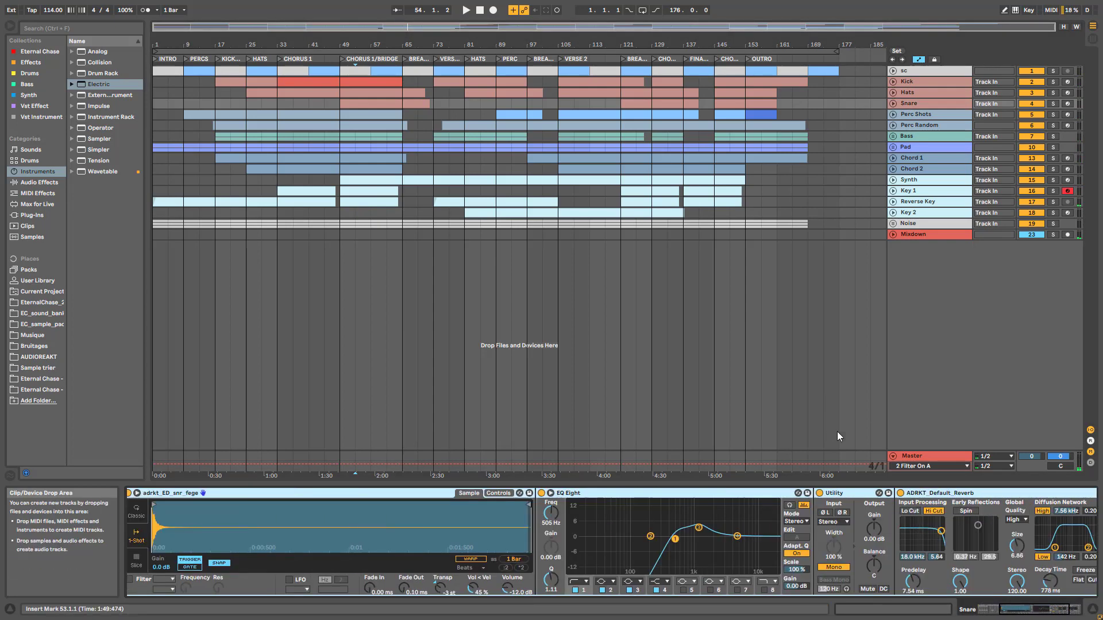
Examine Perc Shots' device chain through to the Drum Buss and Limiter, and select its Saturator
left_click(916, 115)
left_click(1041, 610)
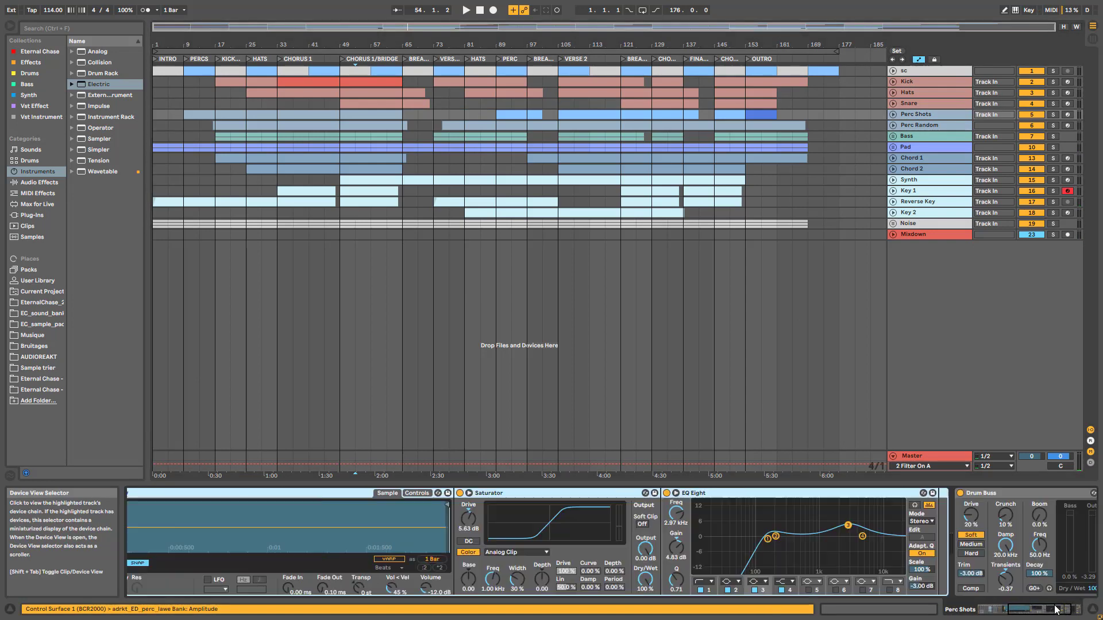
left_click(1057, 610)
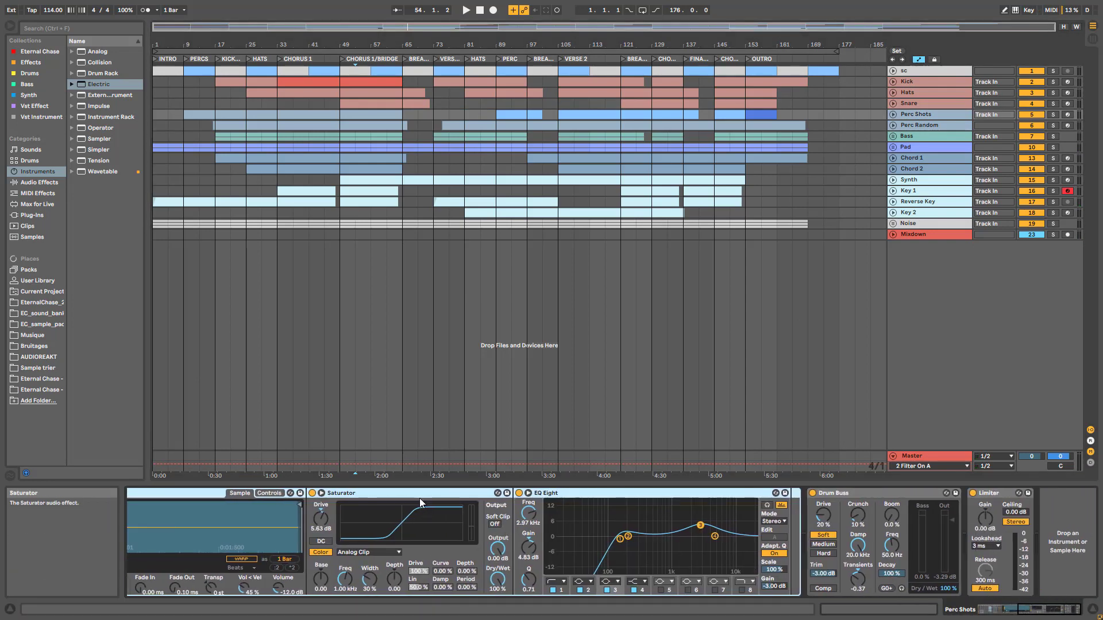
left_click(400, 492)
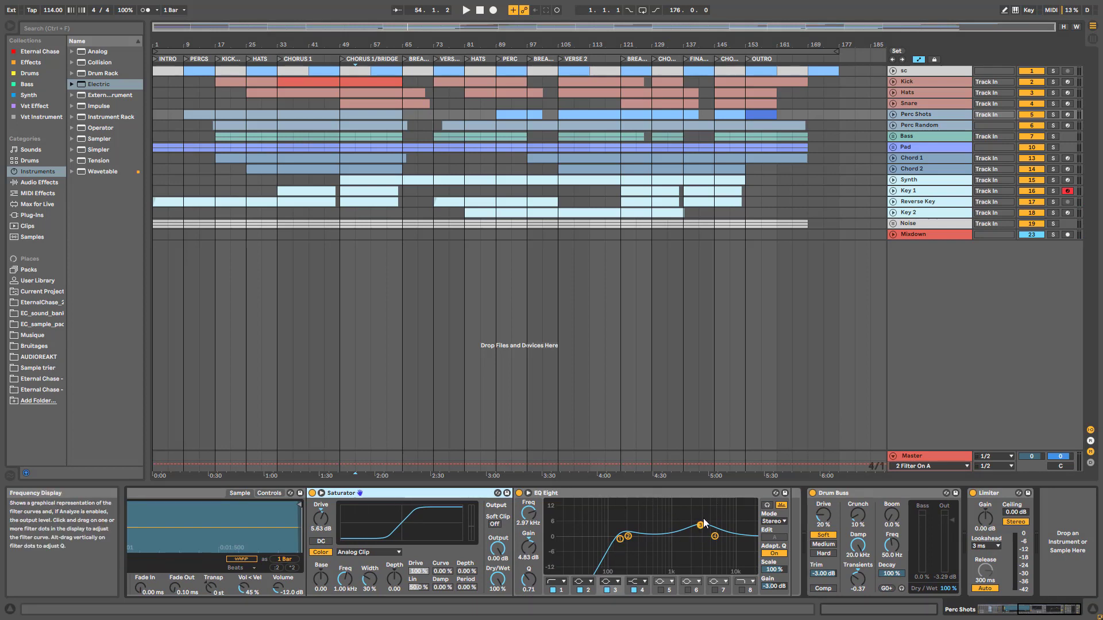
Compare the ADRKT_Default_Reverb devices in the Snare and Hats chains
left_click(918, 102)
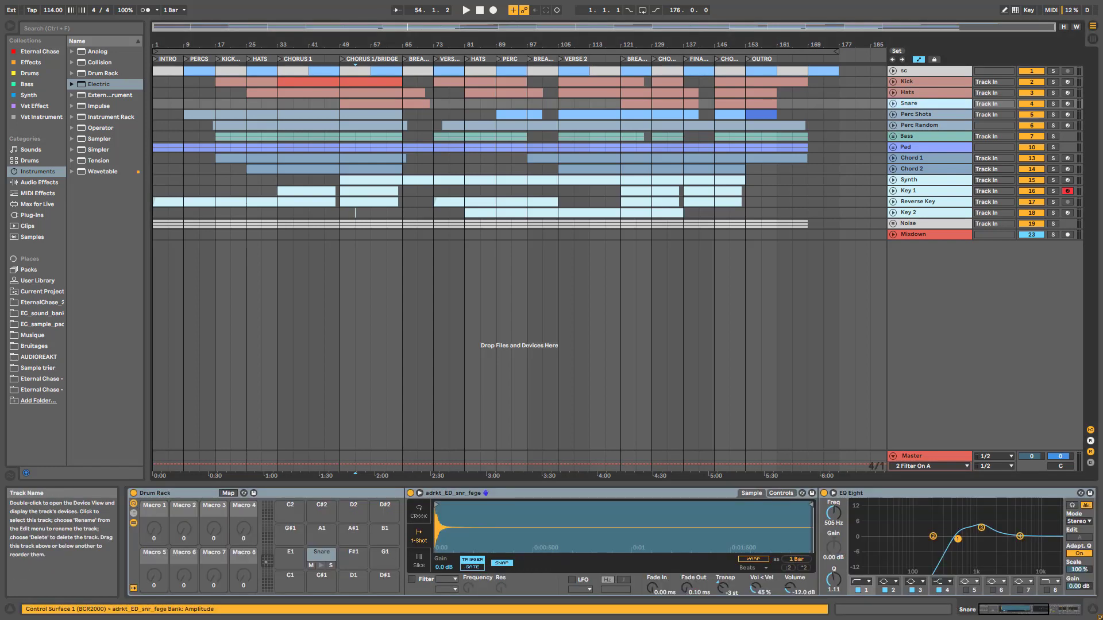
scroll(779, 498, "right", 8)
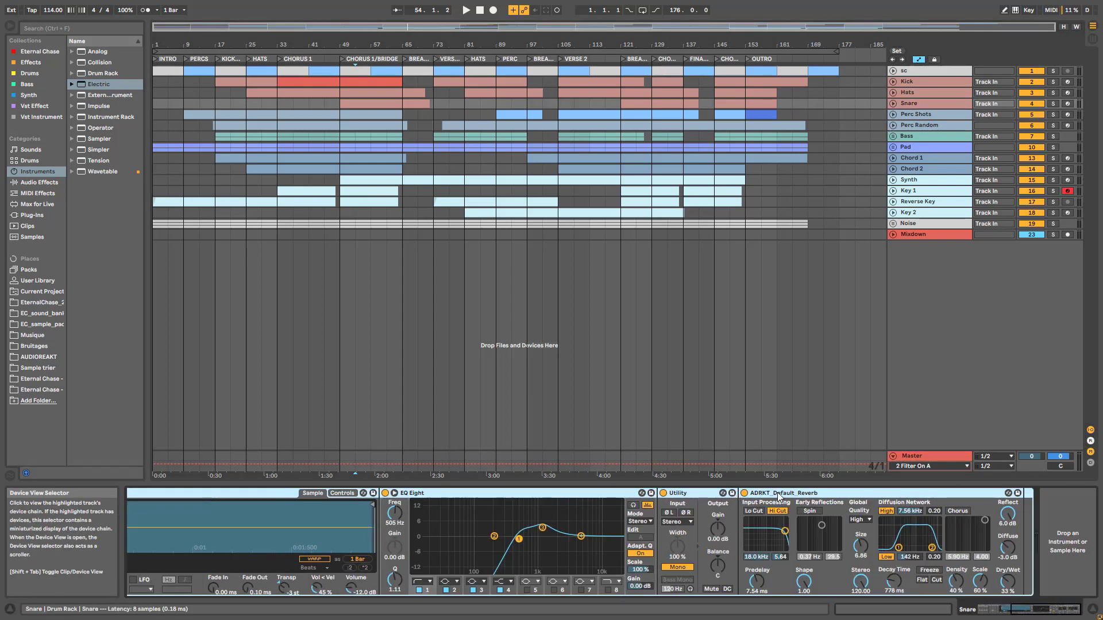
left_click(779, 496)
left_click(932, 94)
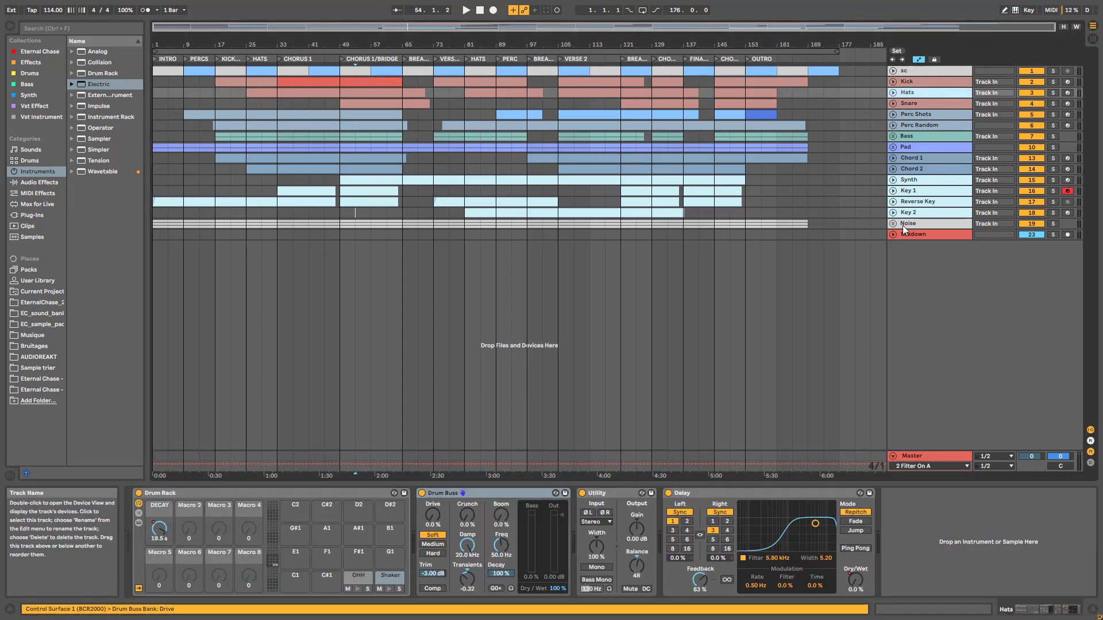
scroll(1004, 614, "right", 5)
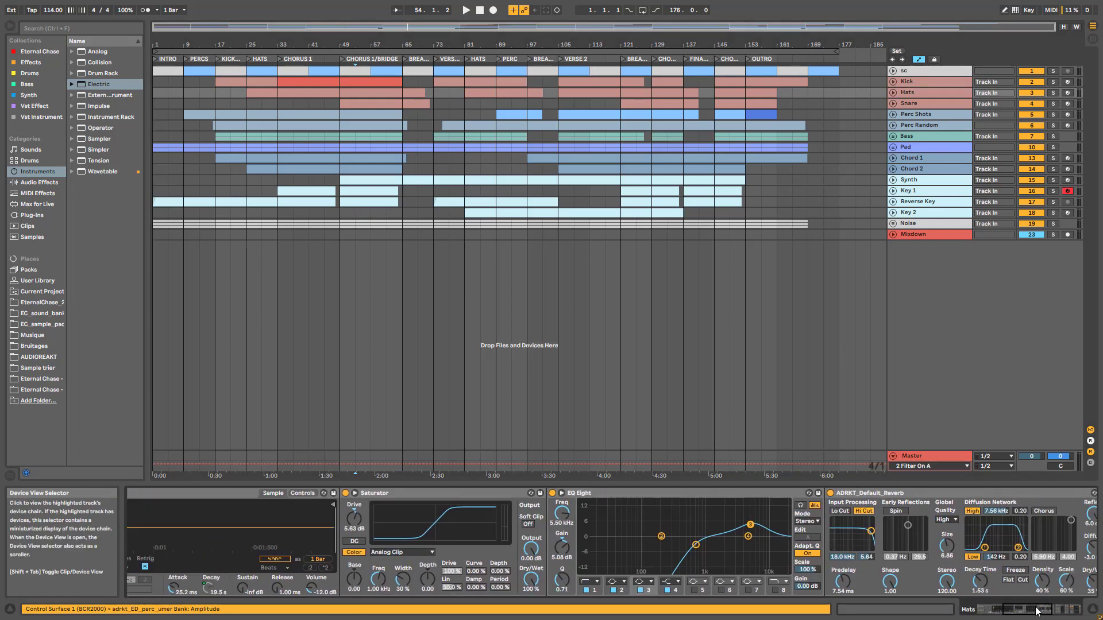
Examine Chord 1's delay racks, and Chord 2's chain from Wavetable through Filter Delay and Reverb to the final EQ Eight
left_click(918, 161)
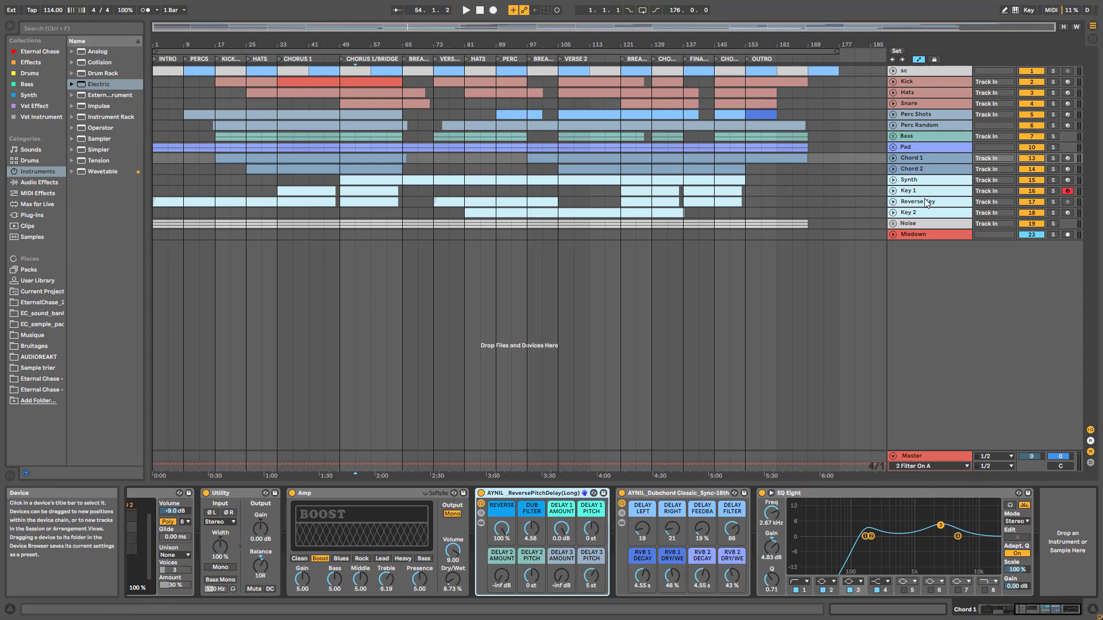
left_click(920, 175)
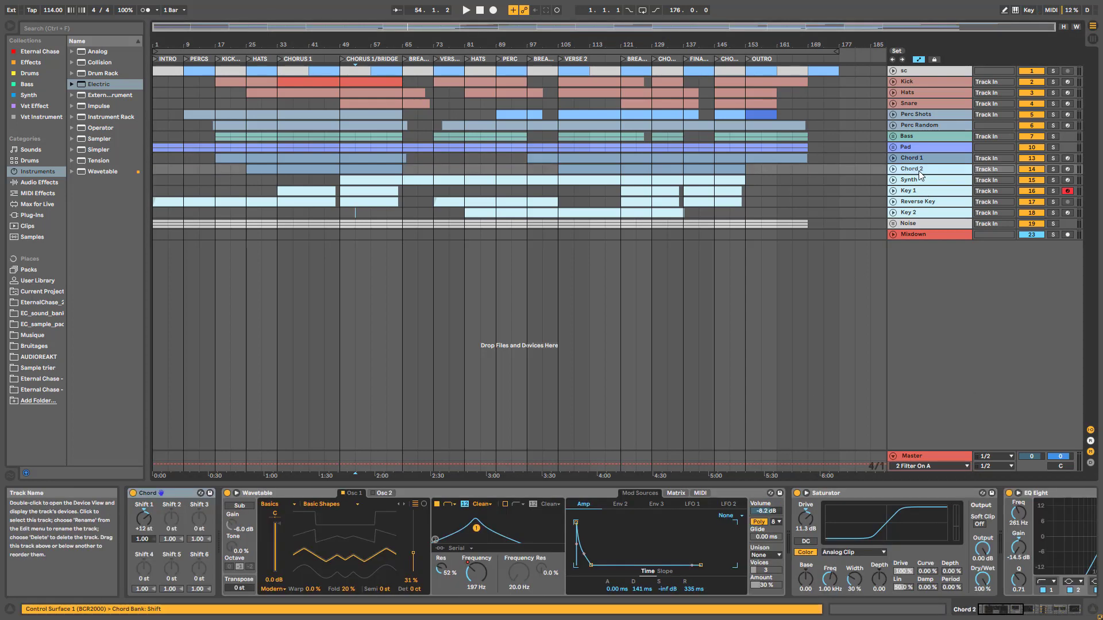
left_click(1028, 606)
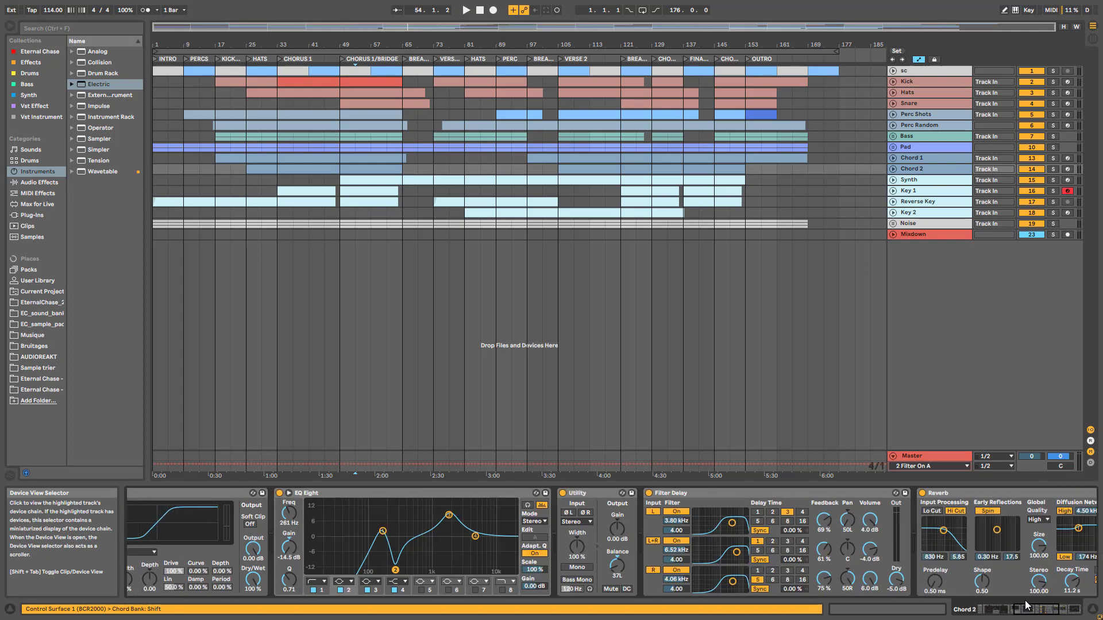
left_click_drag(1027, 607, 988, 606)
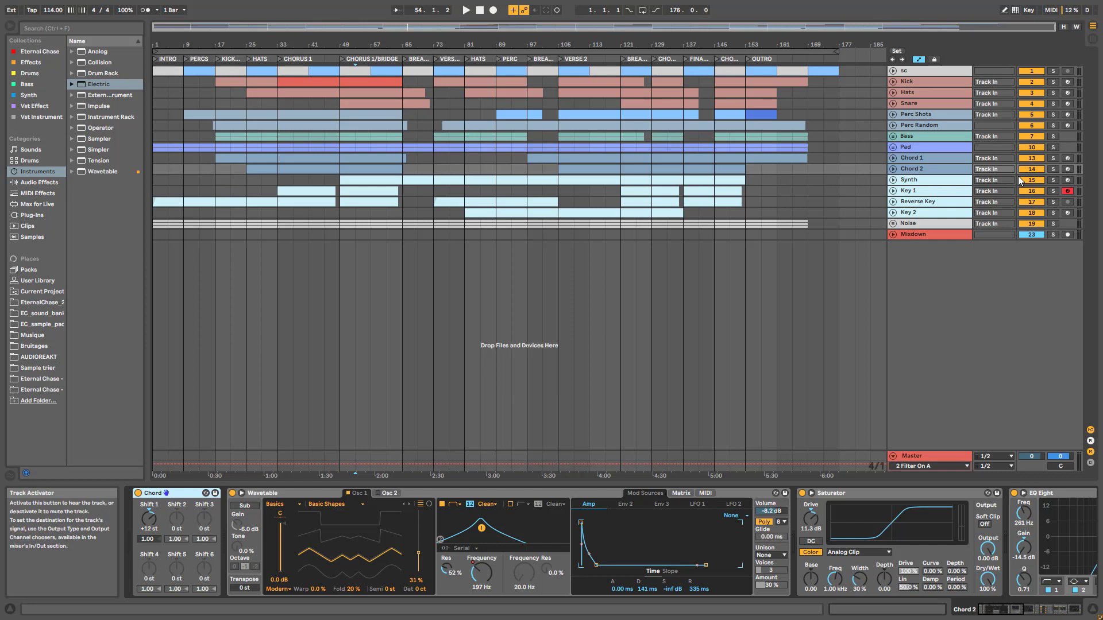
left_click_drag(997, 614, 1067, 617)
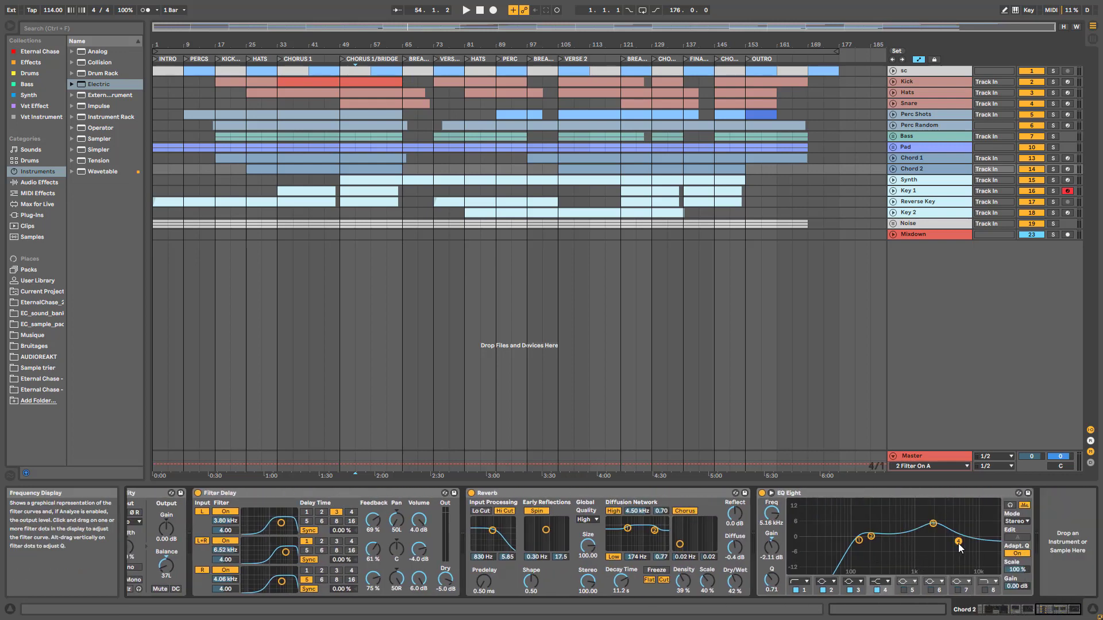
double_click(924, 169)
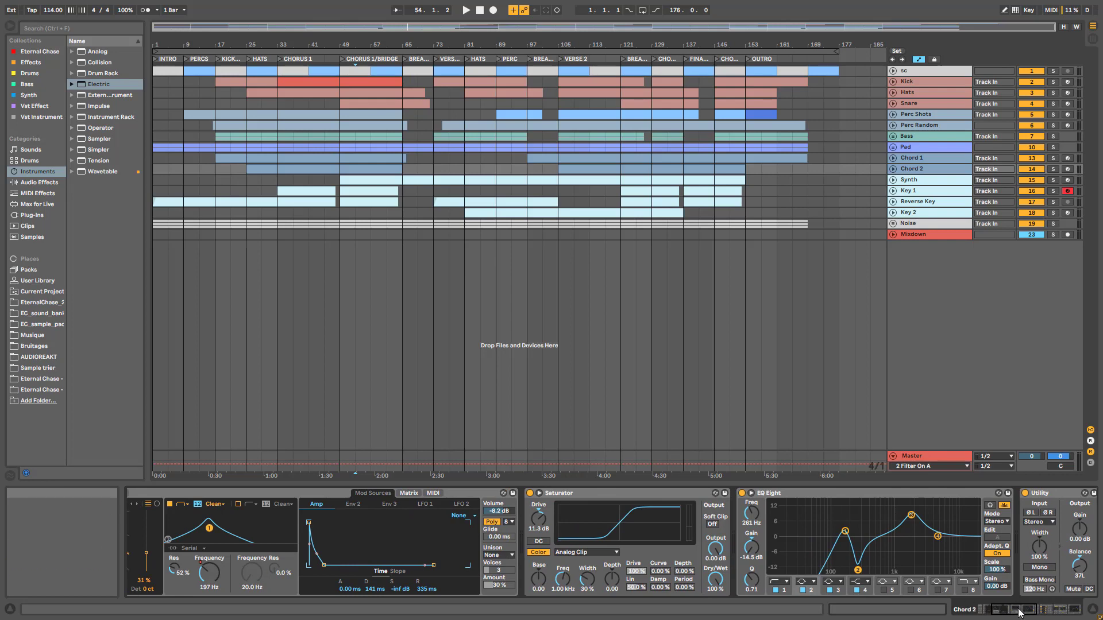
left_click(1060, 609)
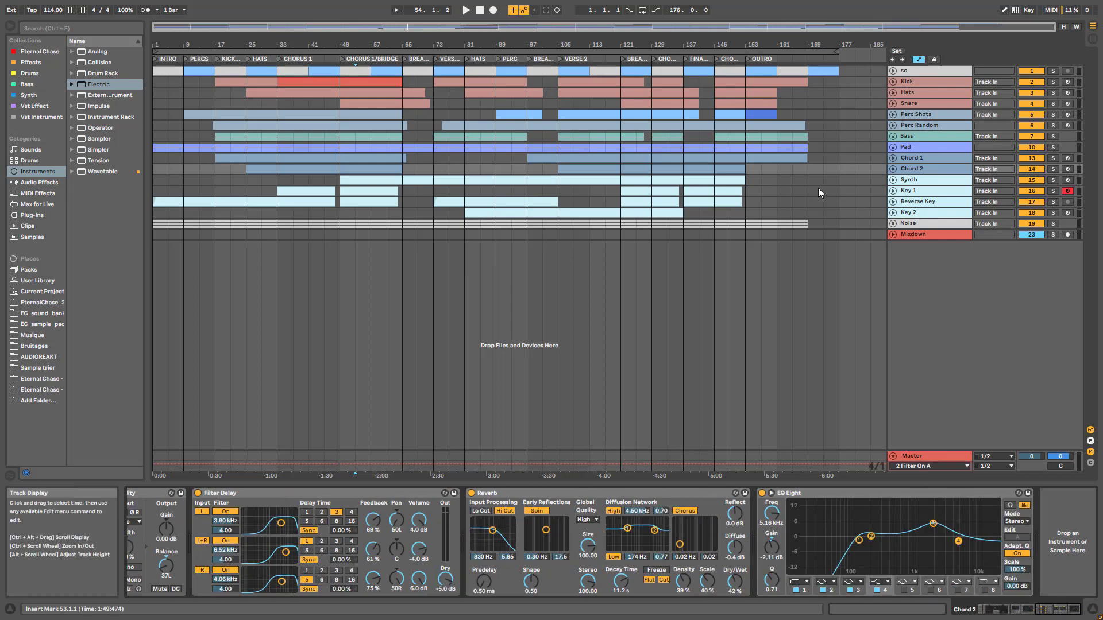
View Synth's chain to its final EQ Eight, return to its Operator instrument, and play Synth in solo from bar 53
left_click(914, 182)
left_click_drag(1007, 610, 1066, 613)
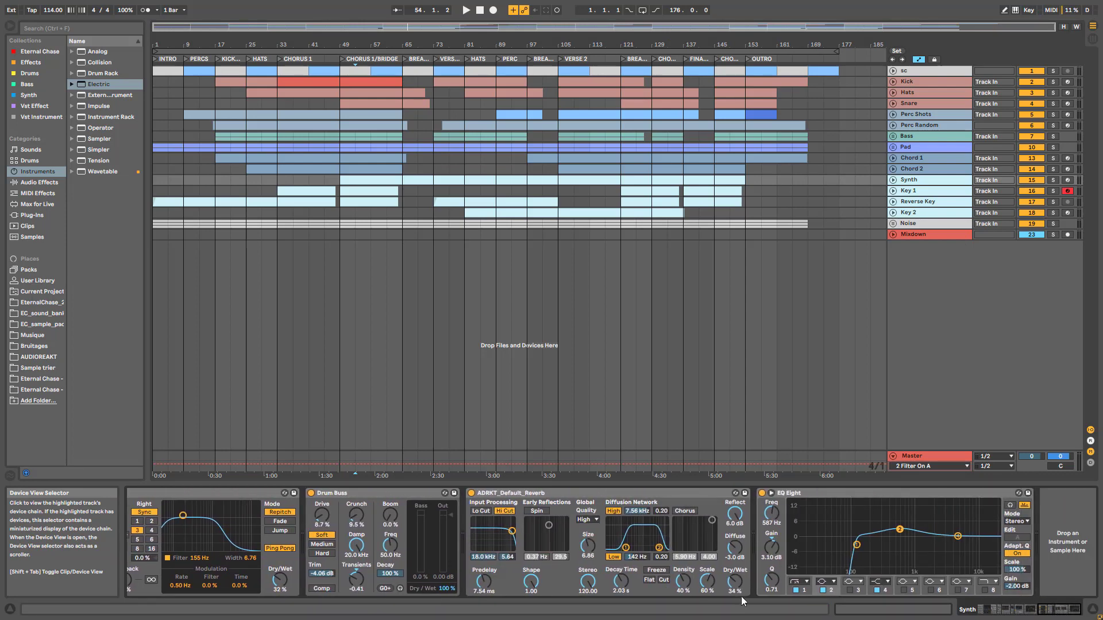
left_click(939, 175)
left_click(936, 192)
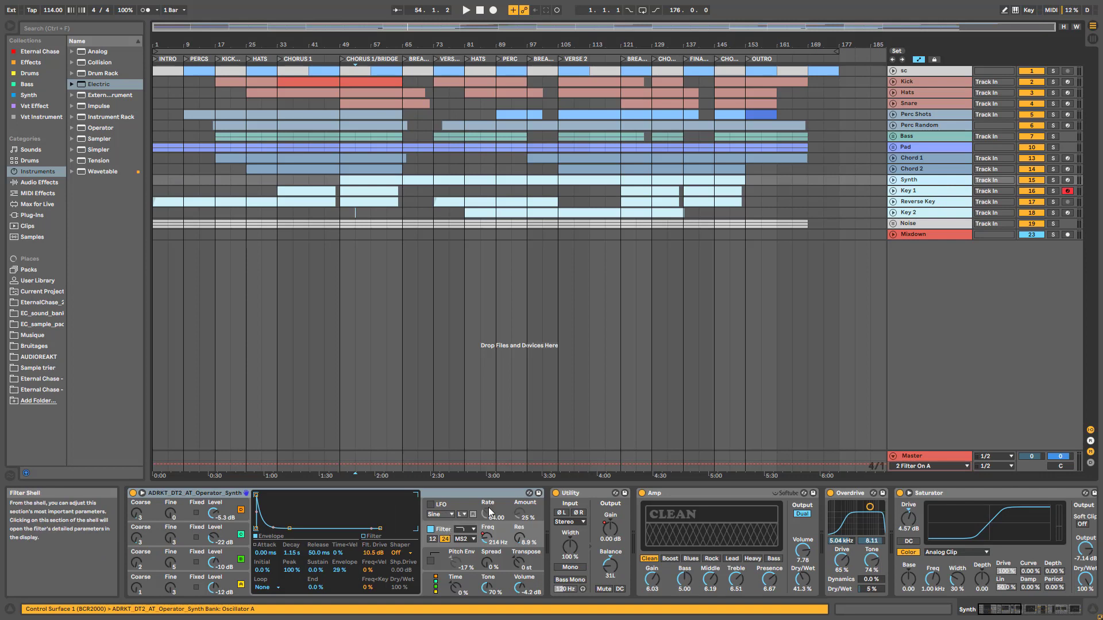
key("space")
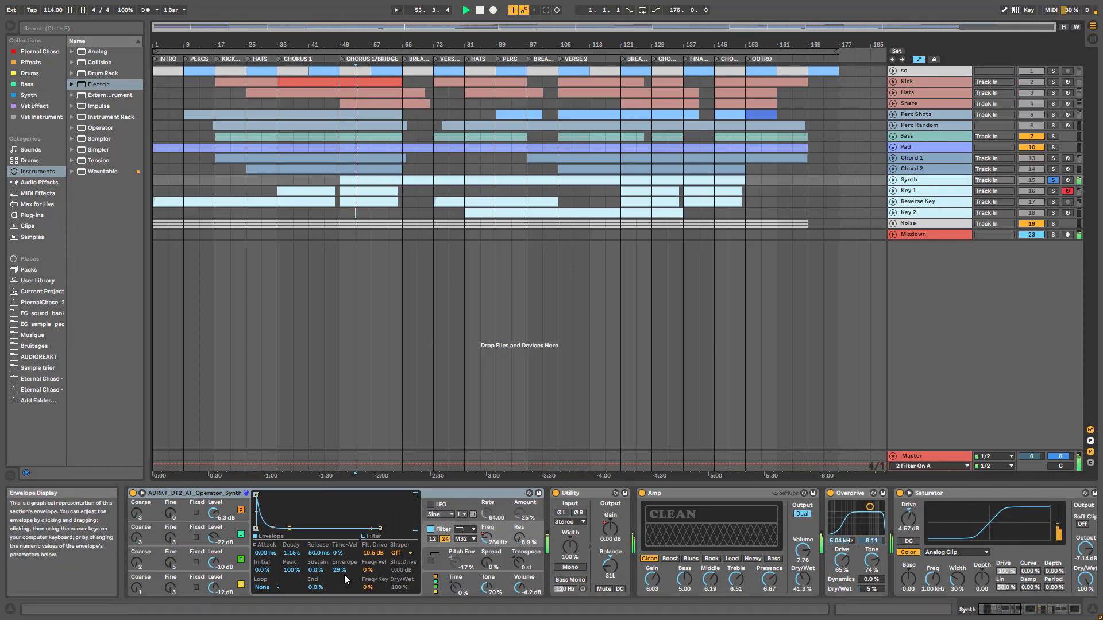
Try different filter envelope amounts on Synth's Operator during playback, and restore the amount to 29%
mouse_move(339, 569)
left_mouse_down()
mouse_move(340, 554)
mouse_move(339, 577)
left_mouse_up()
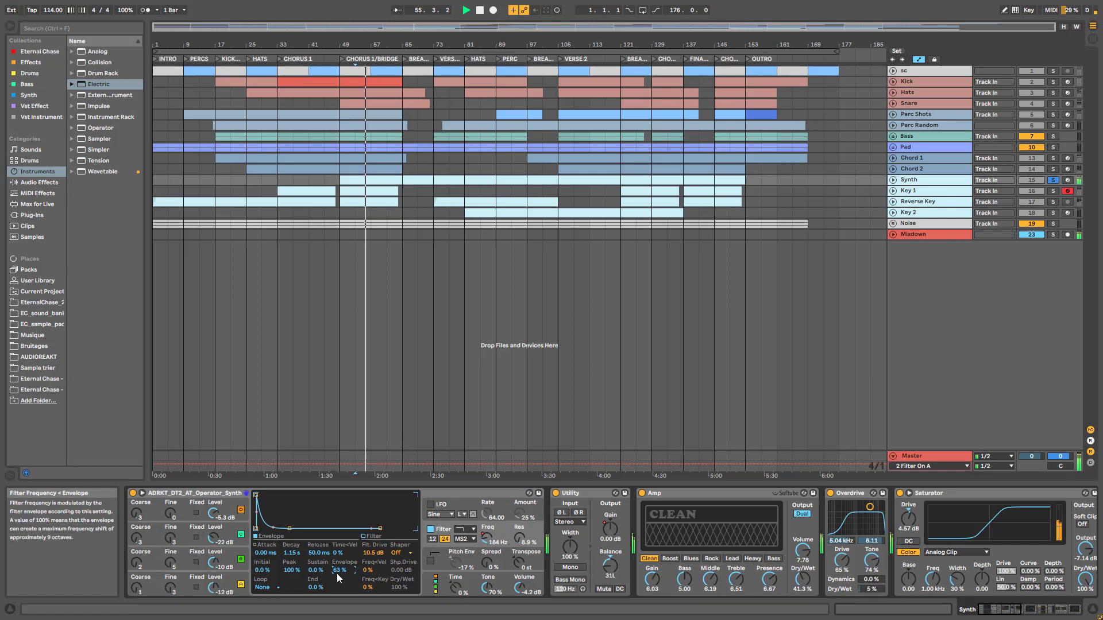
key("ctrl+z")
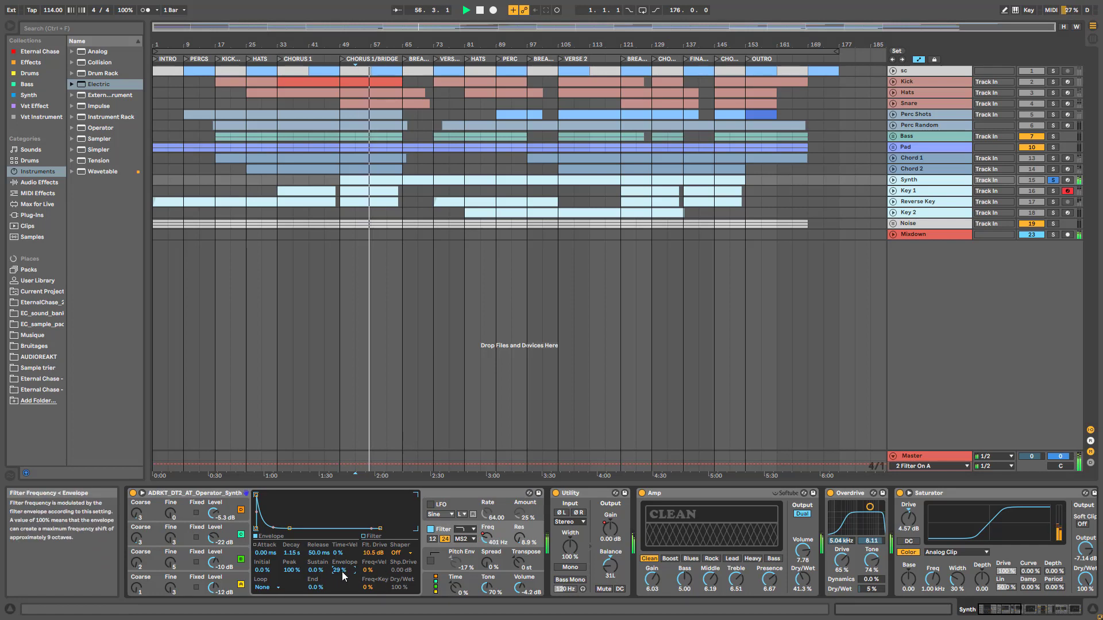
left_click_drag(340, 570, 341, 576)
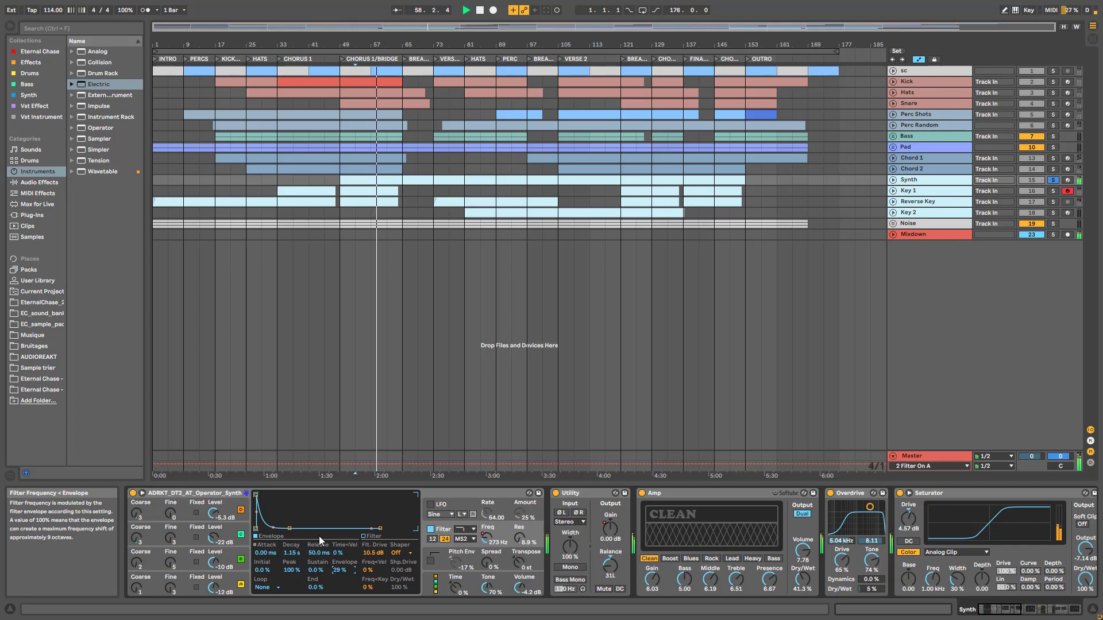
Try a slower filter envelope attack on Synth's Operator during playback, restore it to 0.00 ms, and stop playback
left_click_drag(265, 552, 265, 542)
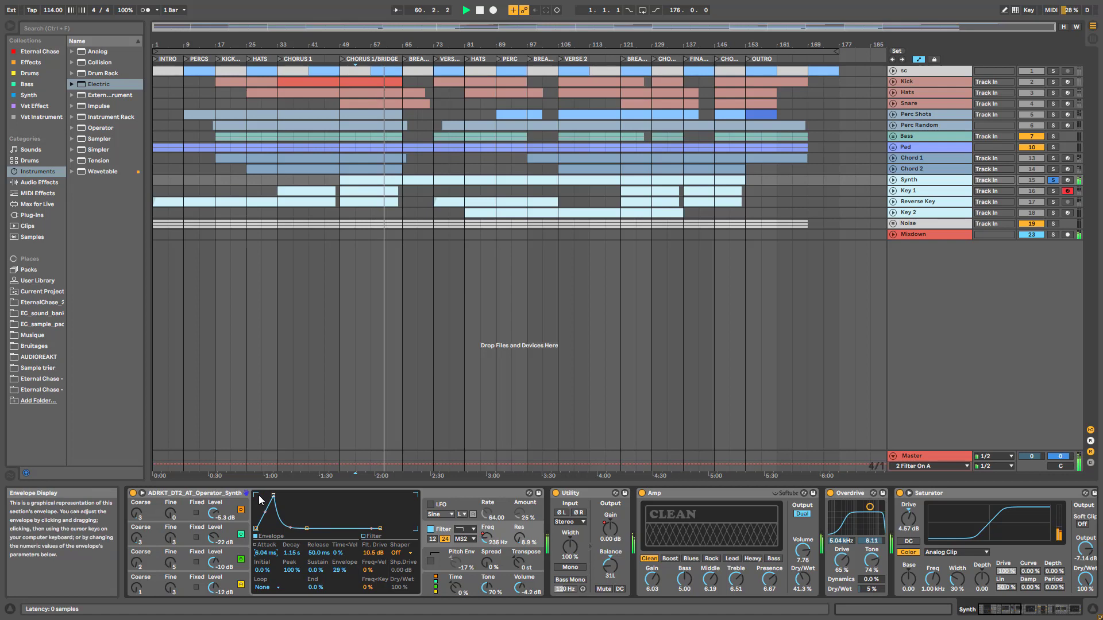
key("Delete")
key("space")
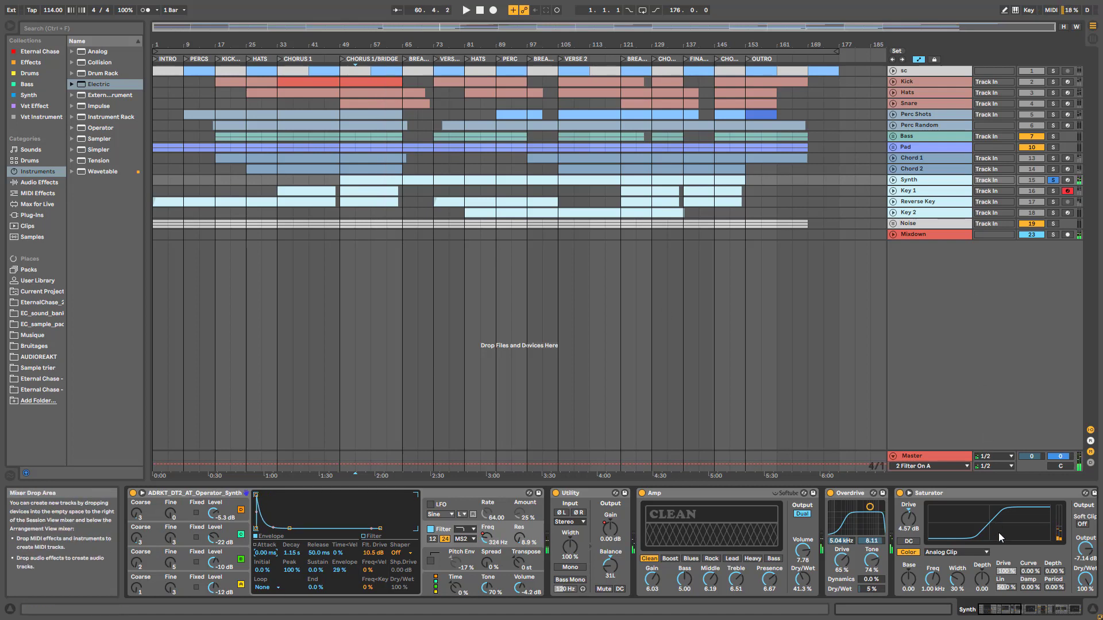
Examine Key 1's device chain from Electric to Auto Pan while auditioning it in solo, and view Key 2's chain with all tracks playing
left_click(925, 191)
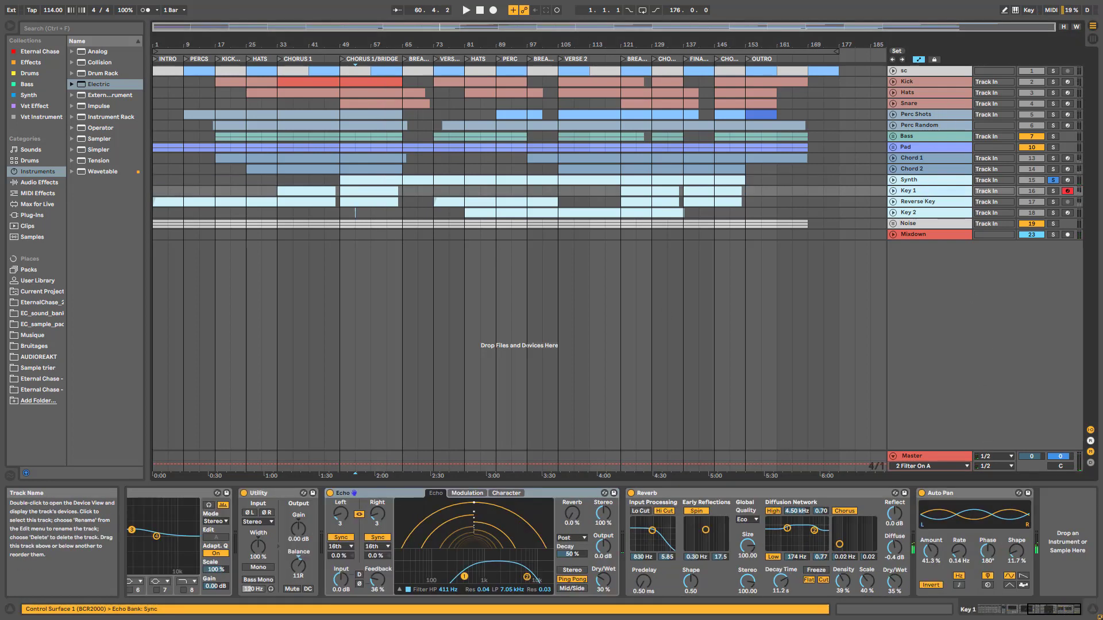
left_click_drag(1041, 607, 1002, 608)
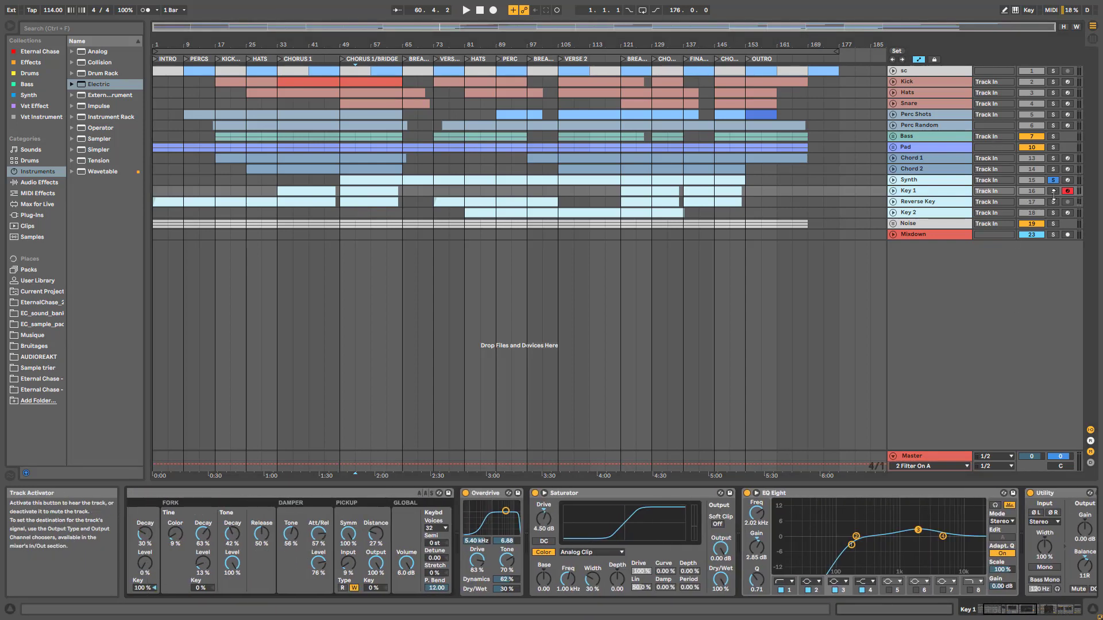
key("space")
scroll(988, 582, "down", 10)
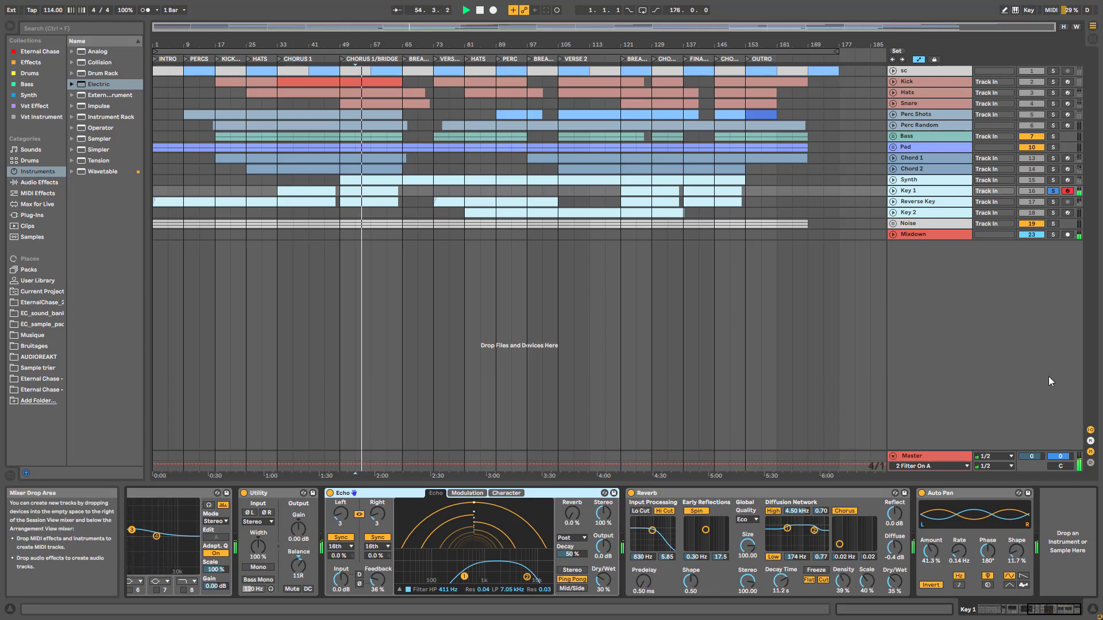
left_click(1052, 191)
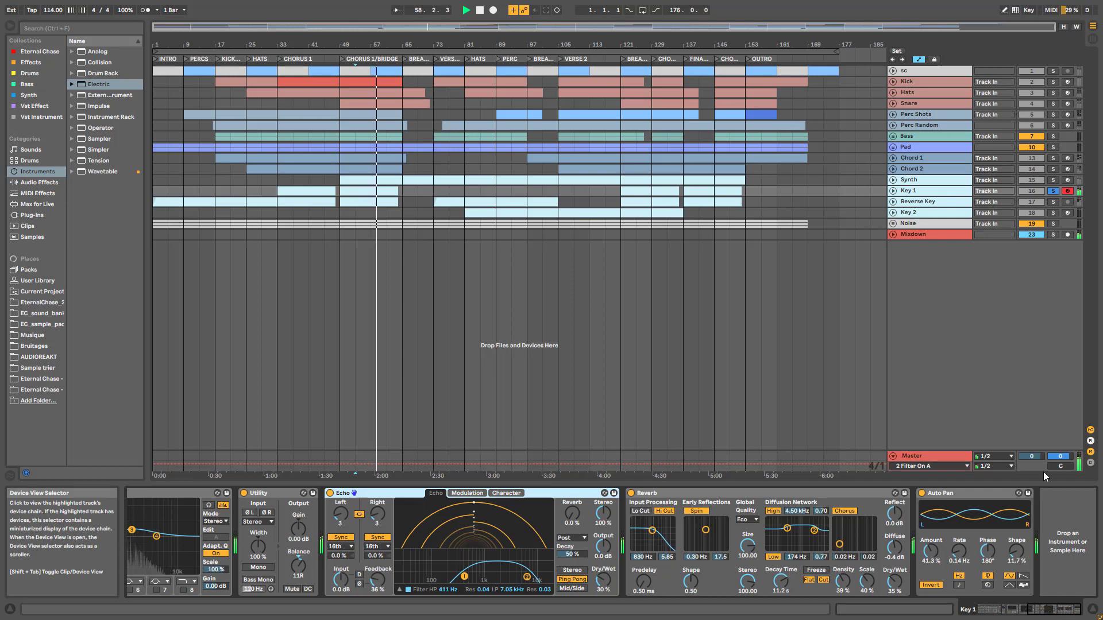
left_click(1054, 191)
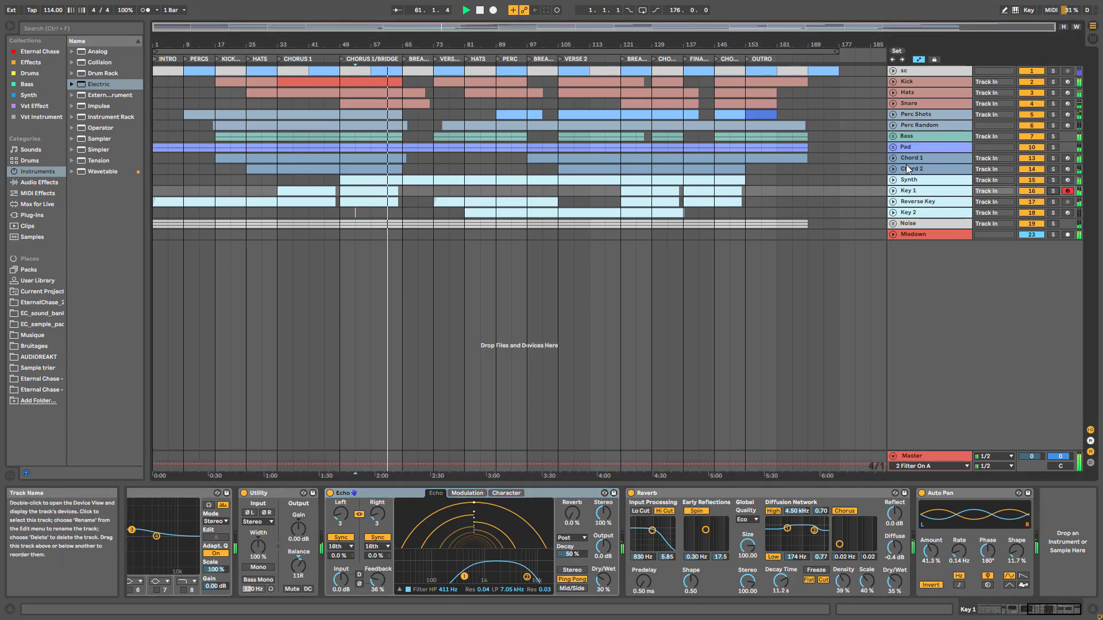
left_click(928, 213)
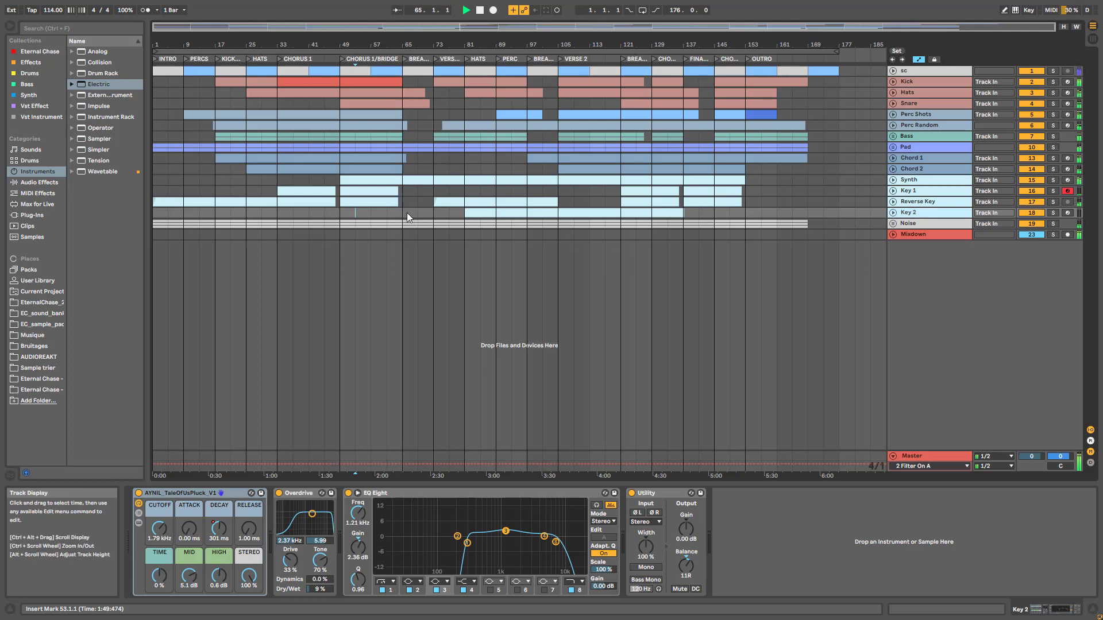
key("space")
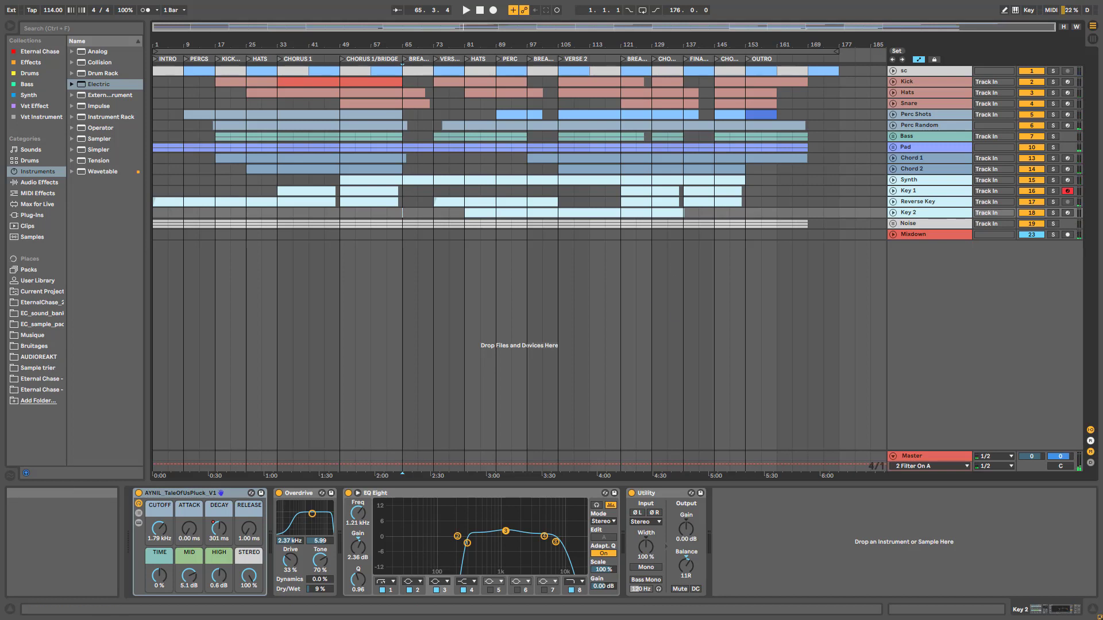
Show the devices inside Master's mastering chain rack and deactivate the whole rack
left_click(919, 456)
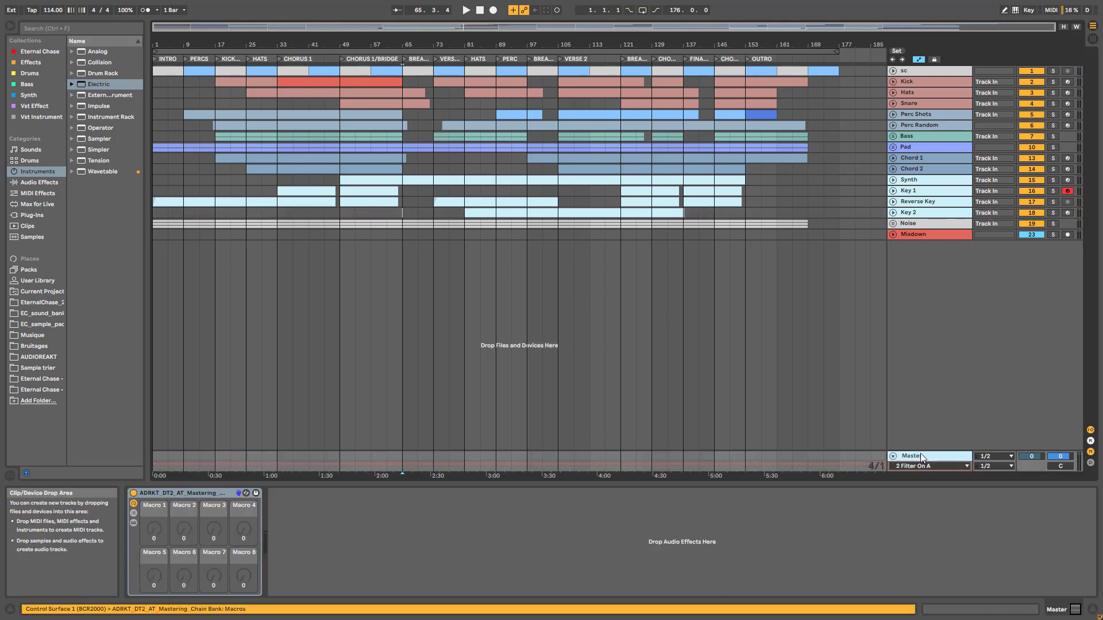
left_click(133, 524)
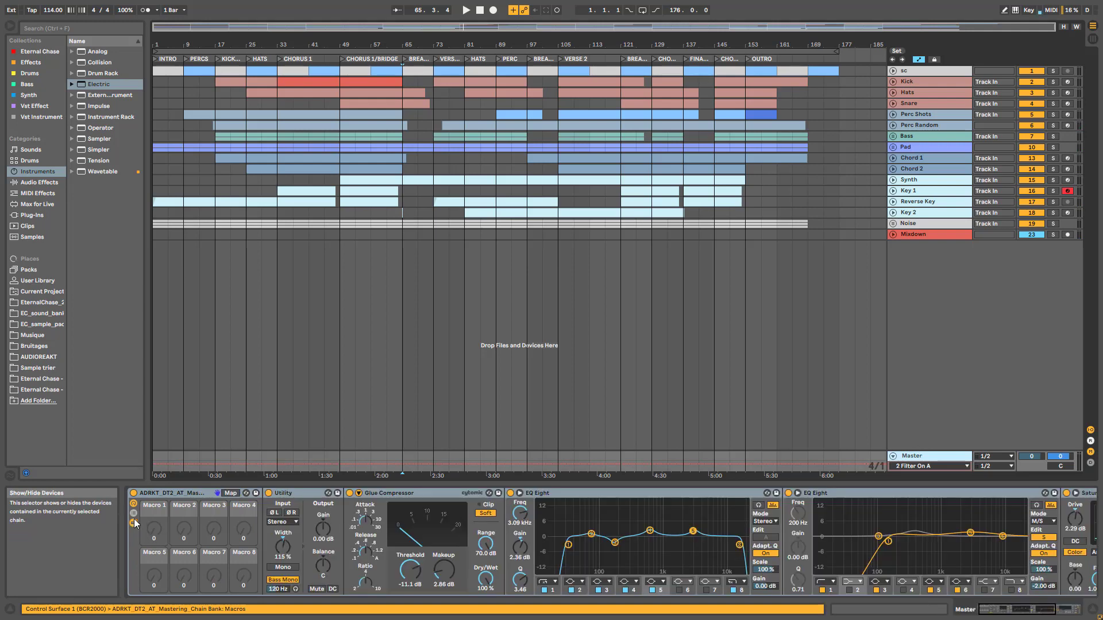
key("0")
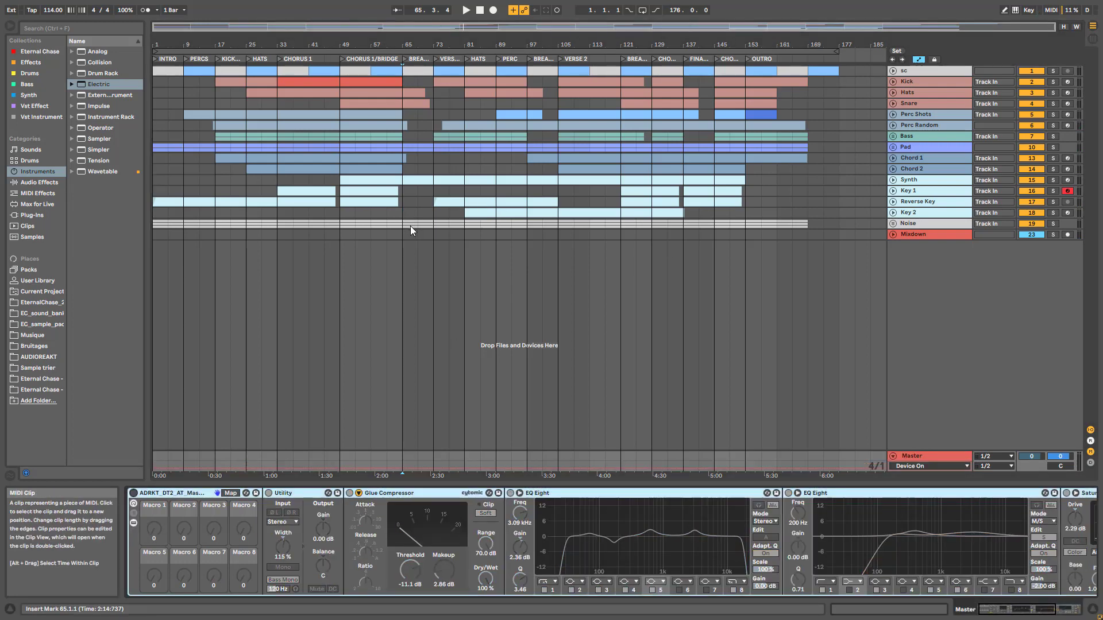
Play the full mix from bar 53 with the mastering rack bypassed, and return to Master's devices
left_click(353, 215)
key("space")
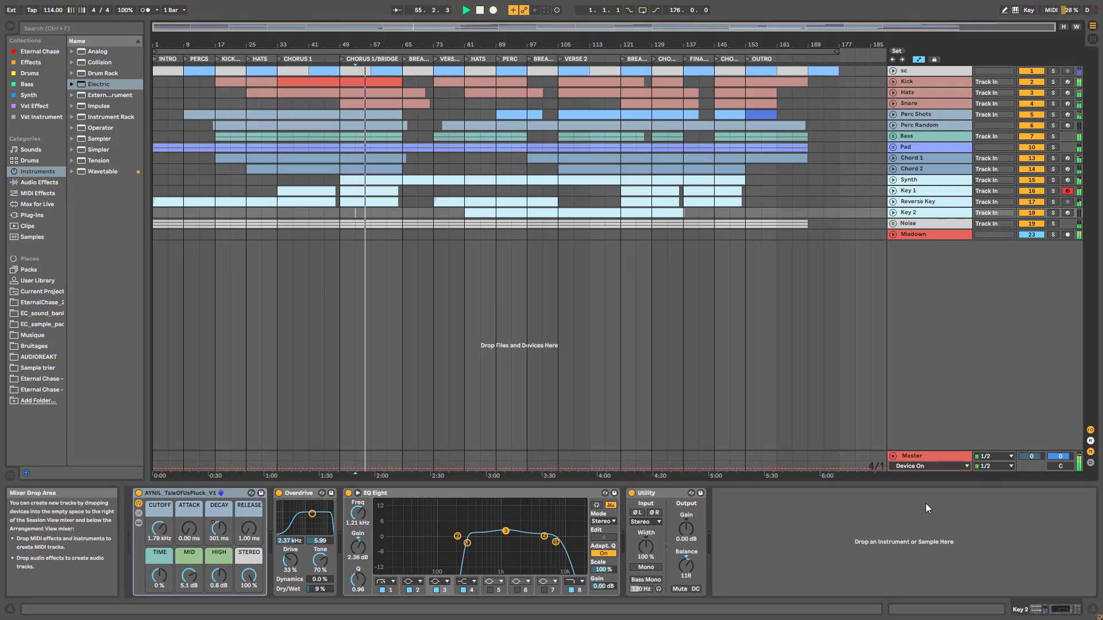
left_click(928, 456)
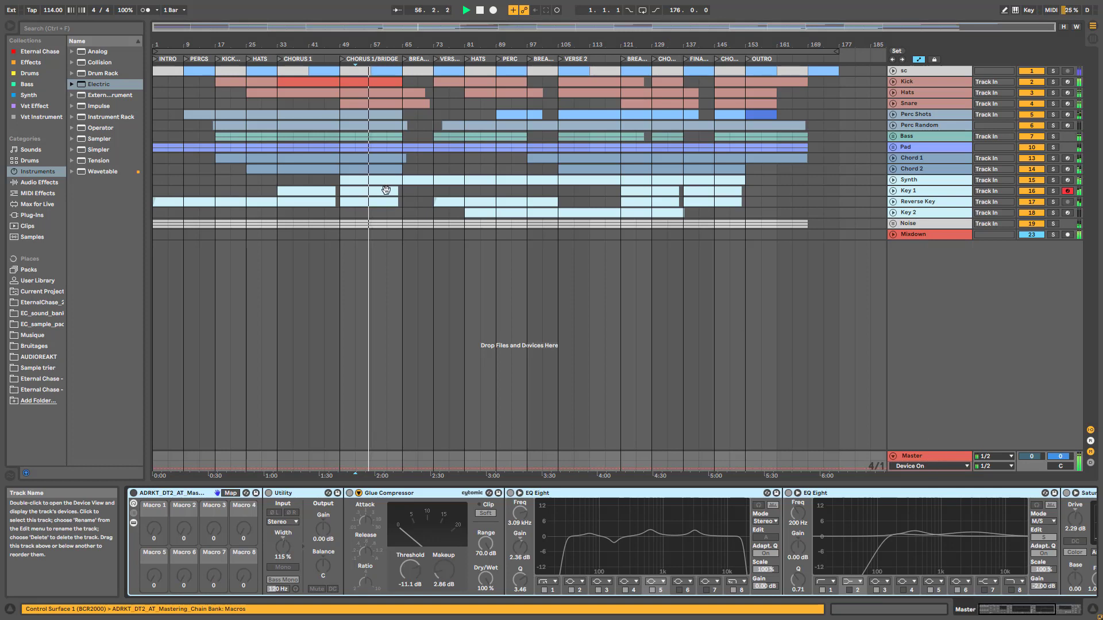
key("space")
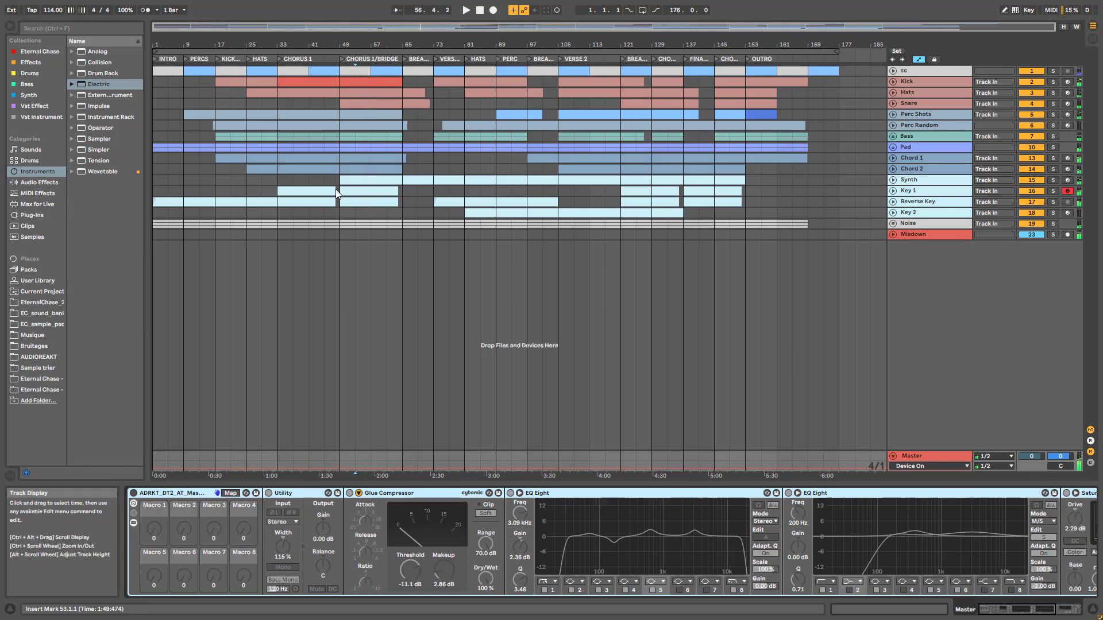
Reactivate the mastering rack and deactivate its Utility, Glue Compressor, both EQ Eights and Saturator individually
left_click(133, 493)
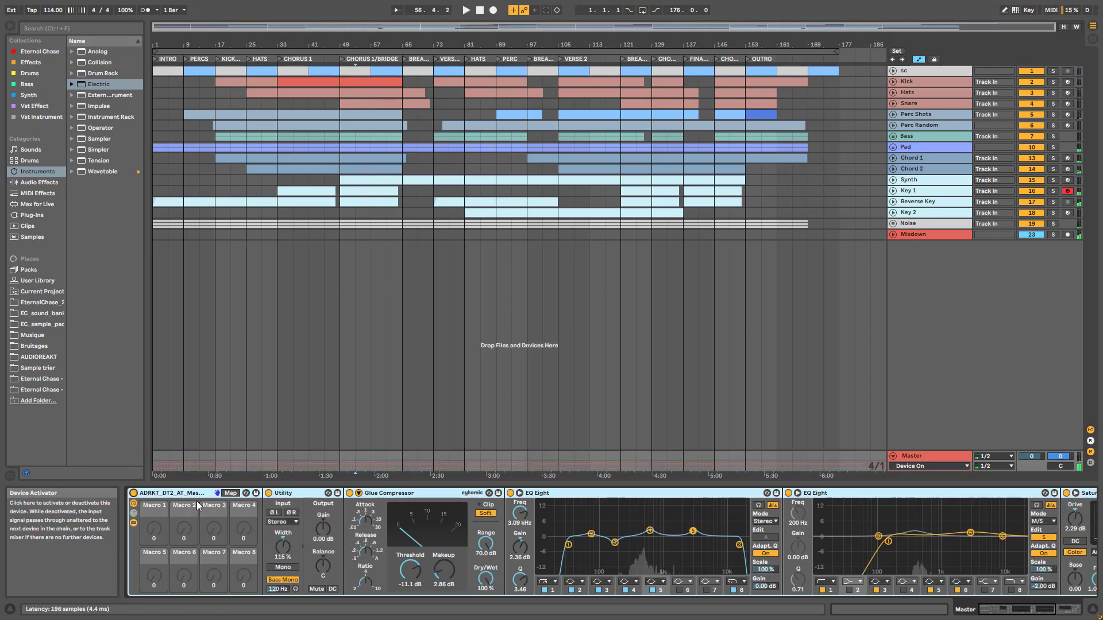
left_click(268, 493)
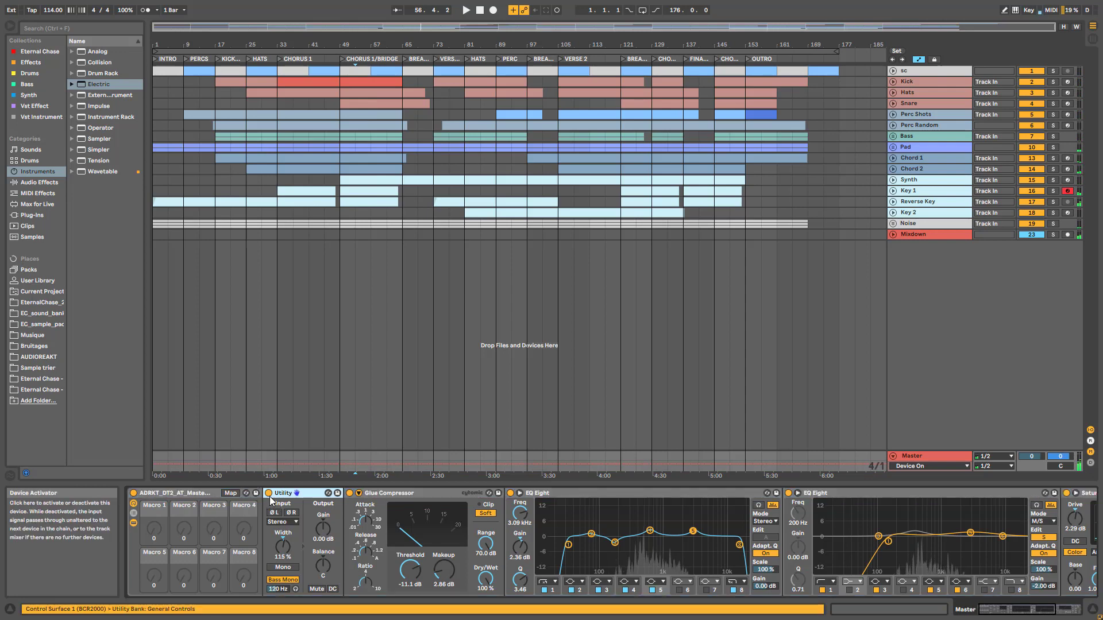
left_click(349, 493)
left_click(511, 492)
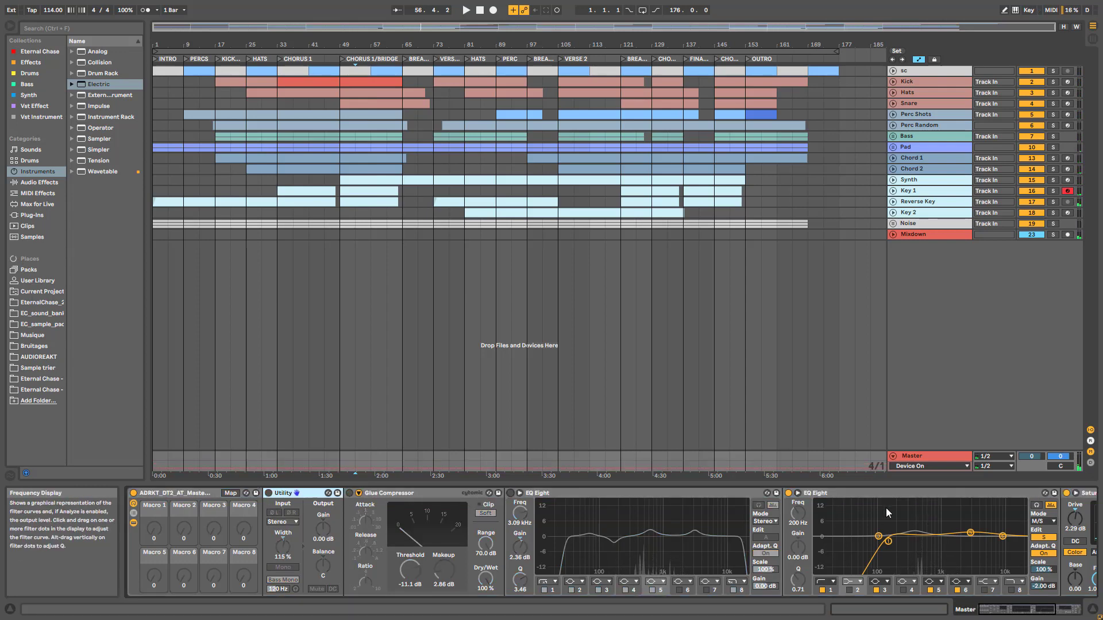
left_click(788, 493)
left_click(1045, 609)
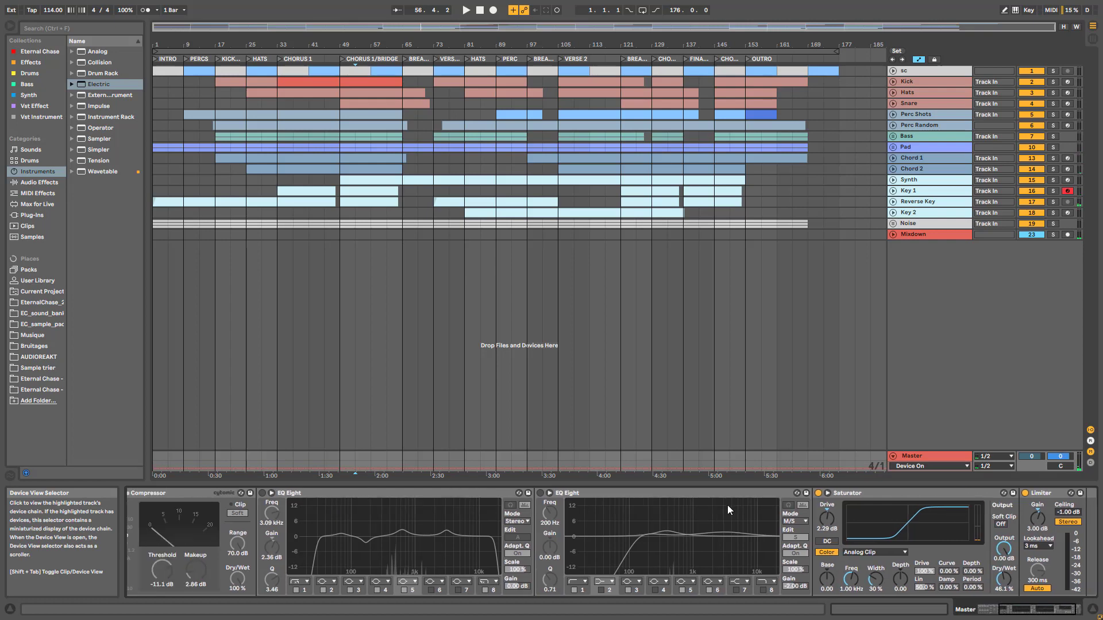
left_click(818, 493)
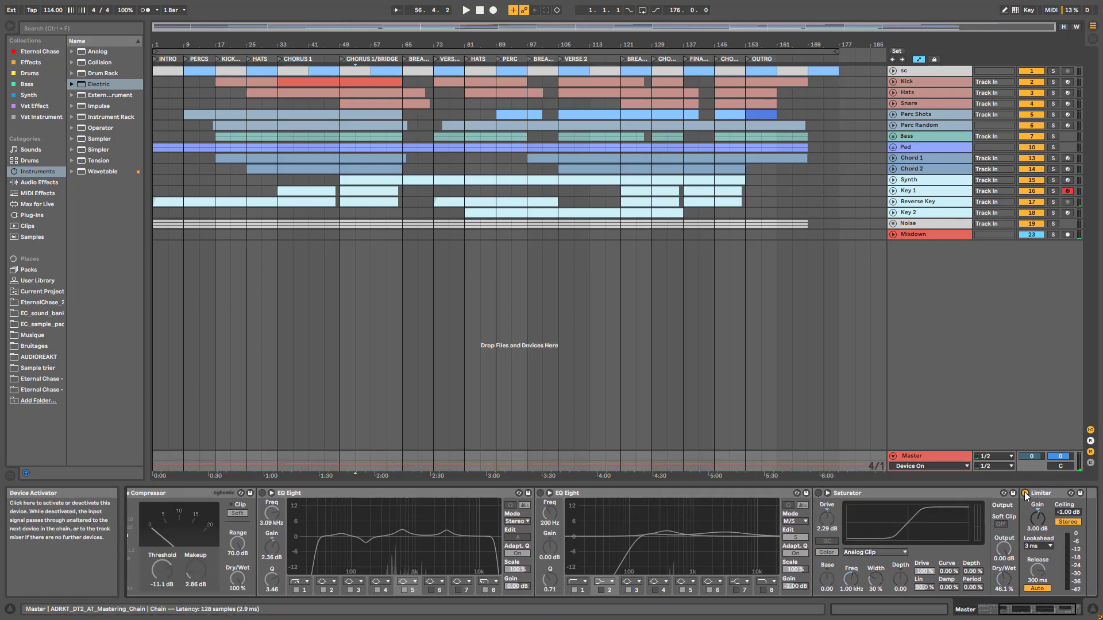
Reactivate the mastering rack's Utility and play the mix from bar 53
left_click(985, 609)
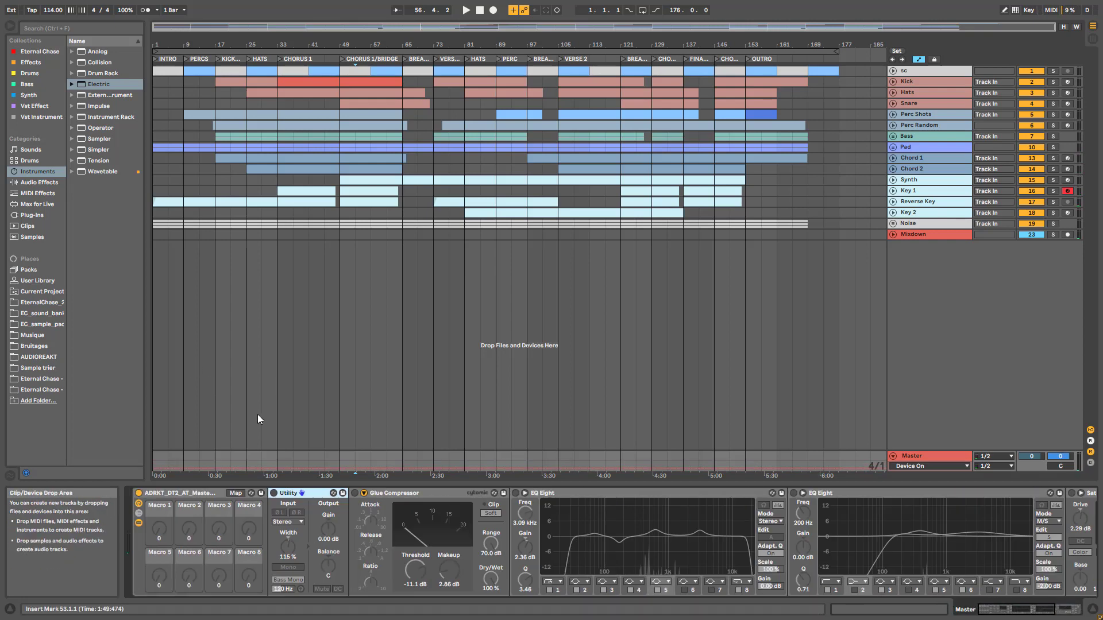
left_click(274, 493)
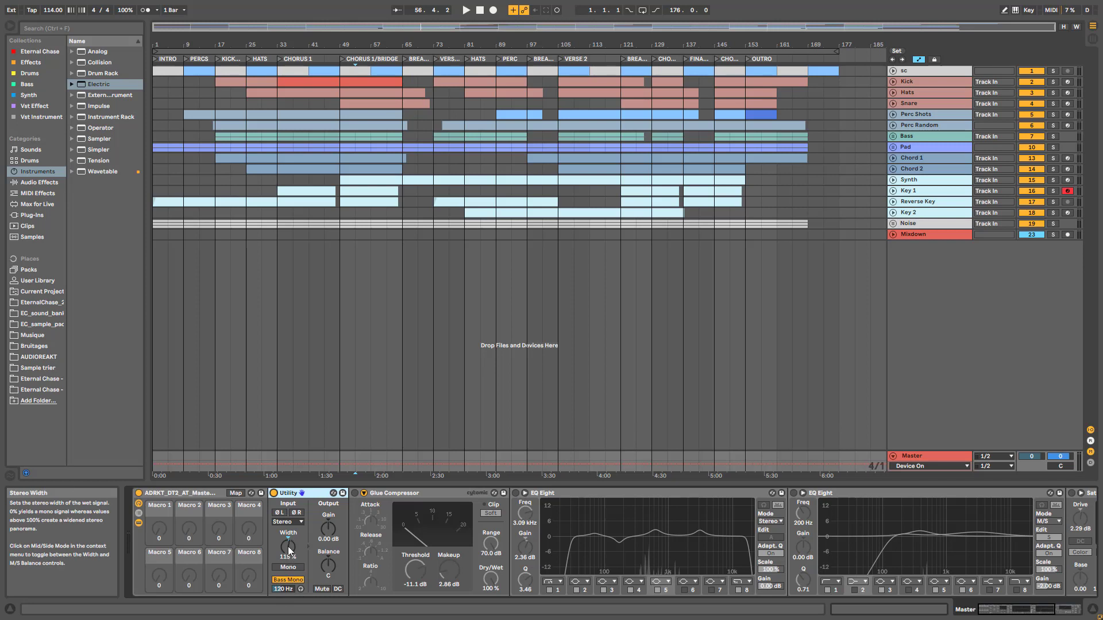
key("space")
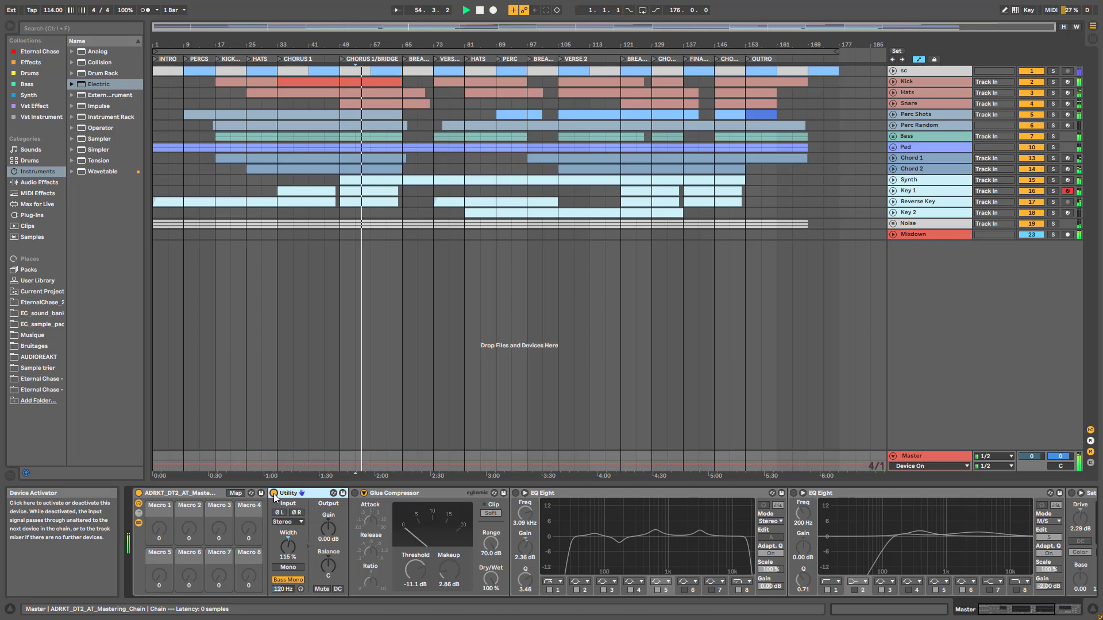
Reactivate the mastering Glue Compressor and compare its Soft clipping on and off during playback, leaving it on
left_click(355, 494)
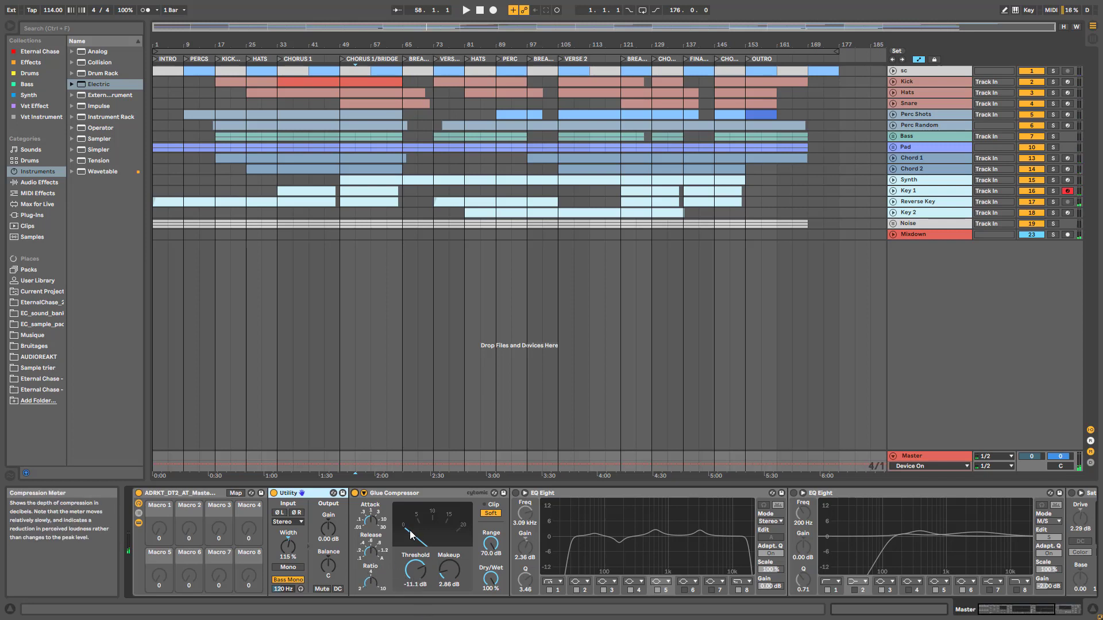
key("space")
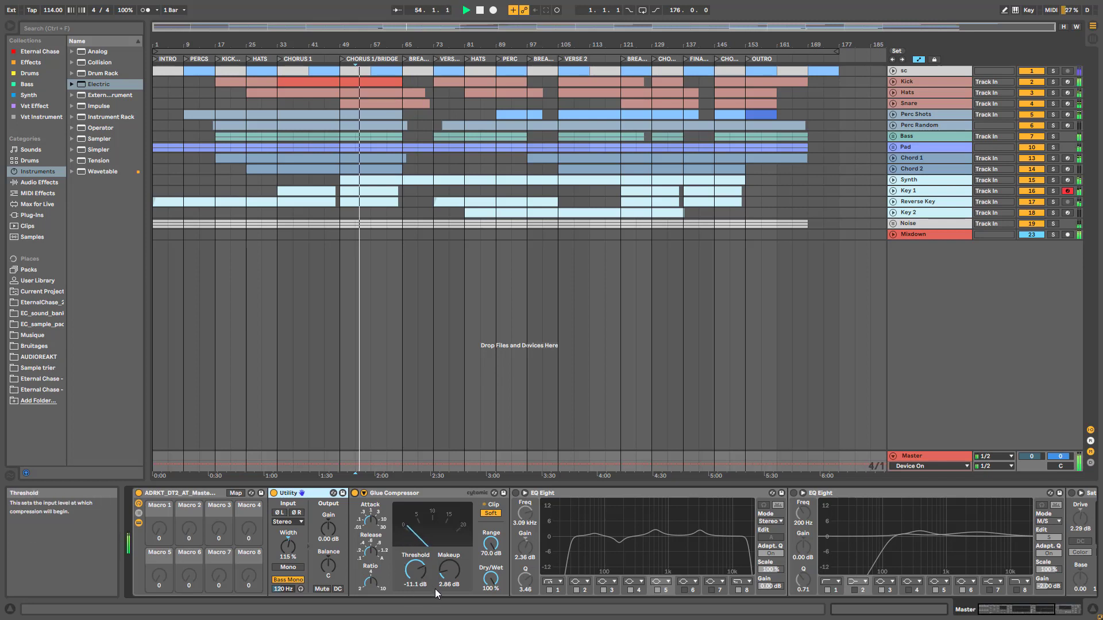
left_click(490, 514)
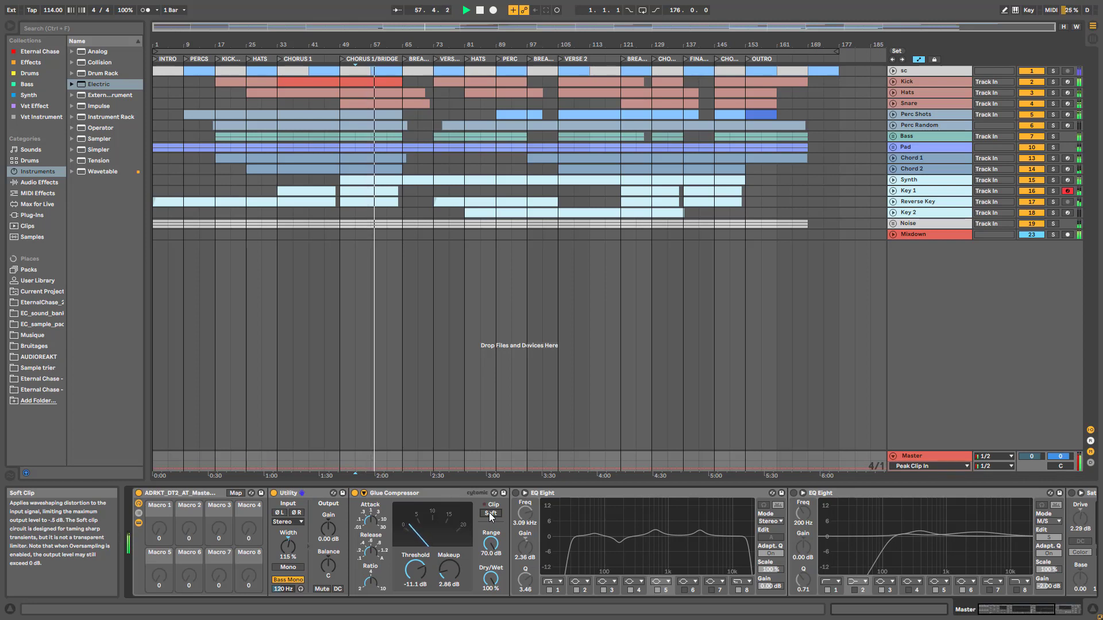
left_click(490, 514)
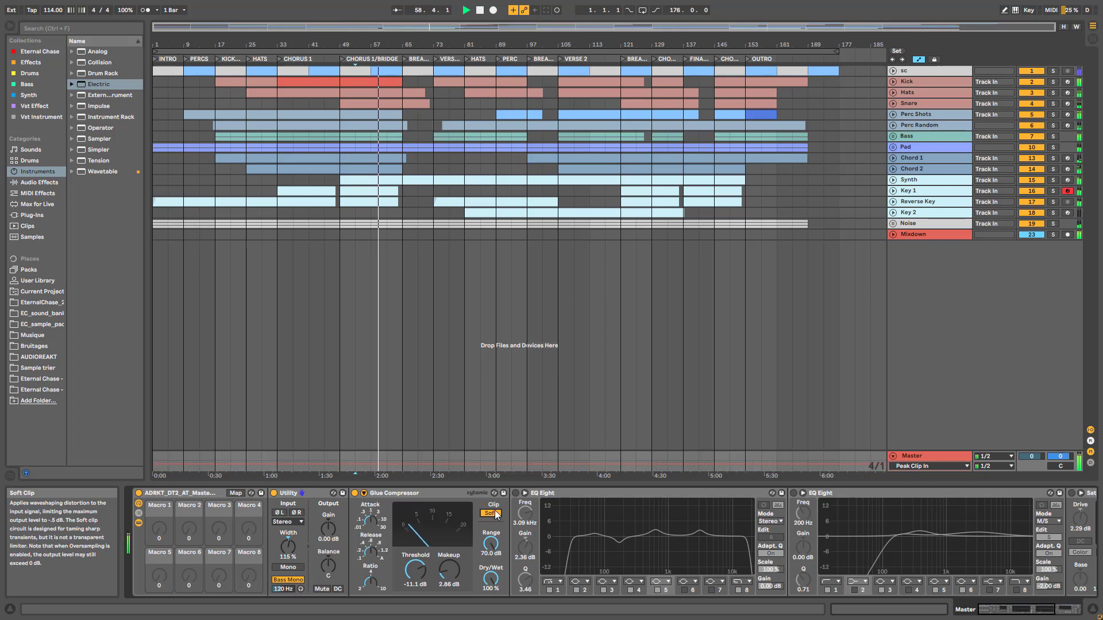
left_click(497, 514)
left_click(496, 514)
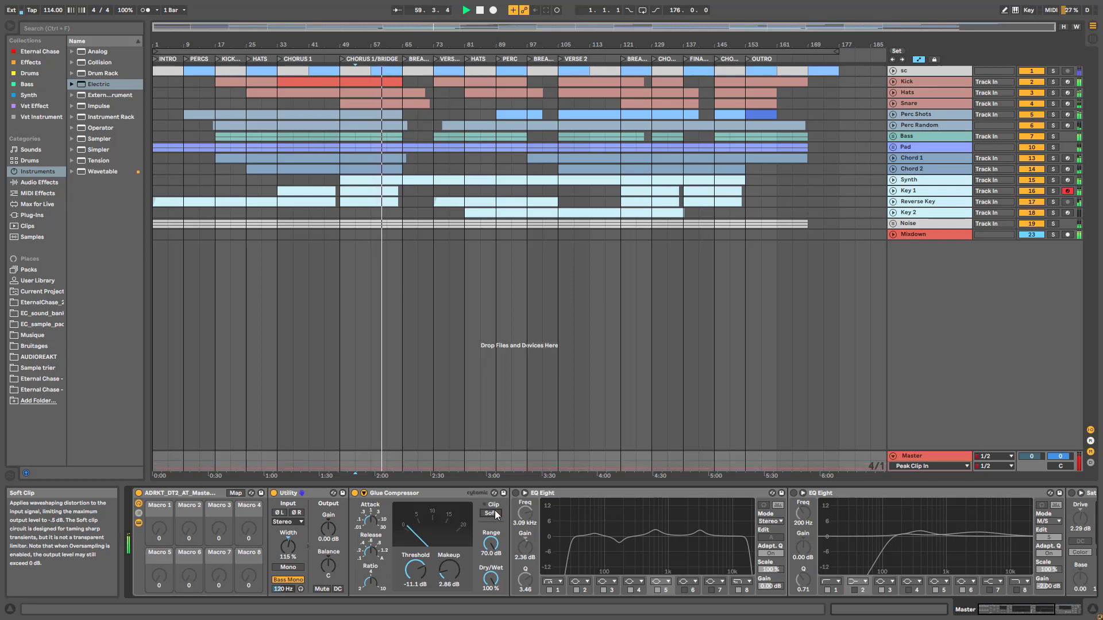
key("space")
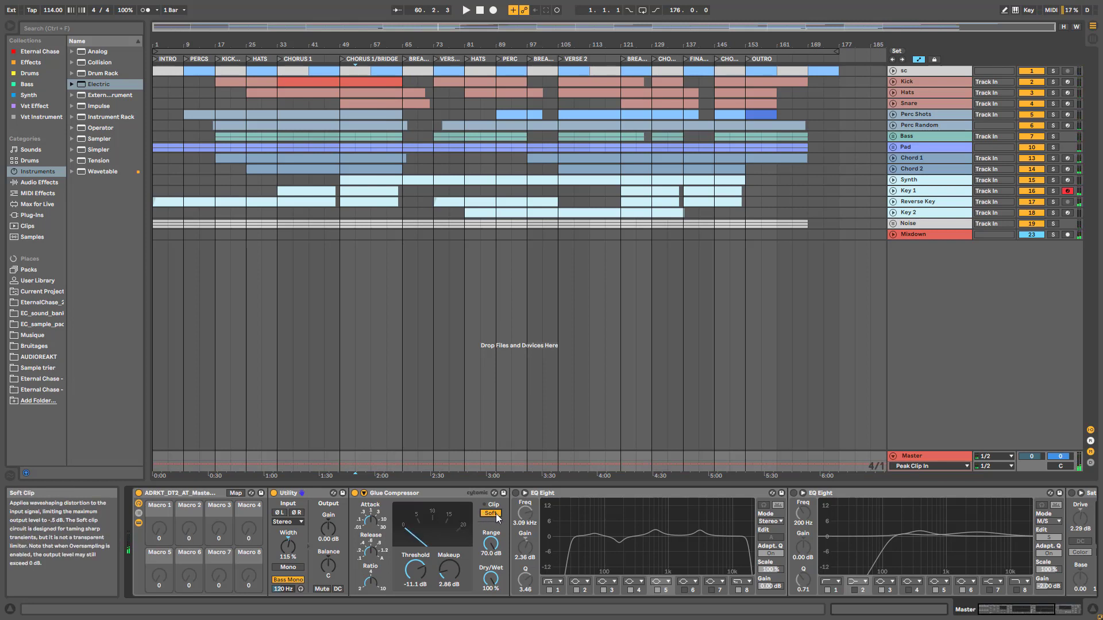
Compare the mix from bar 53 with and without the mastering Glue Compressor, leaving the compressor active
left_click(1009, 608)
left_click(289, 491)
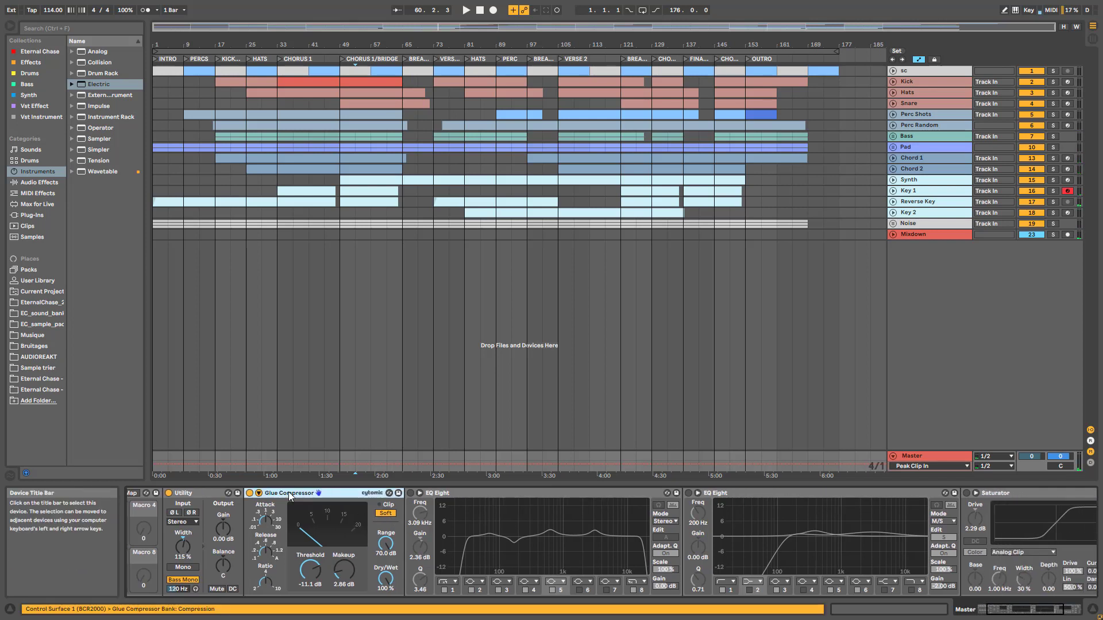
key("space")
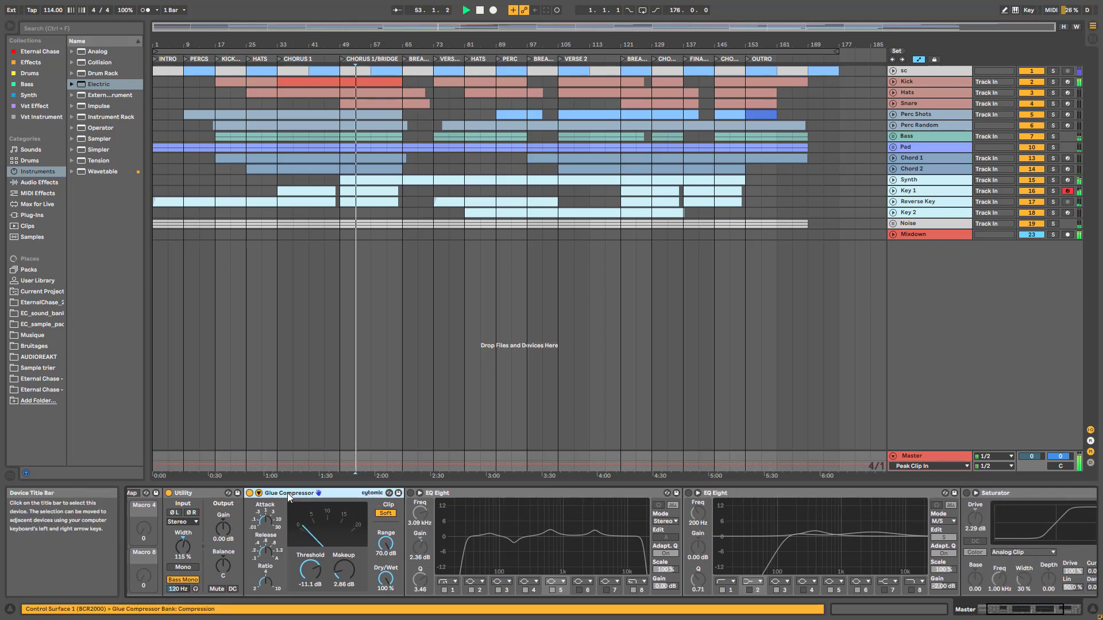
left_click(250, 493)
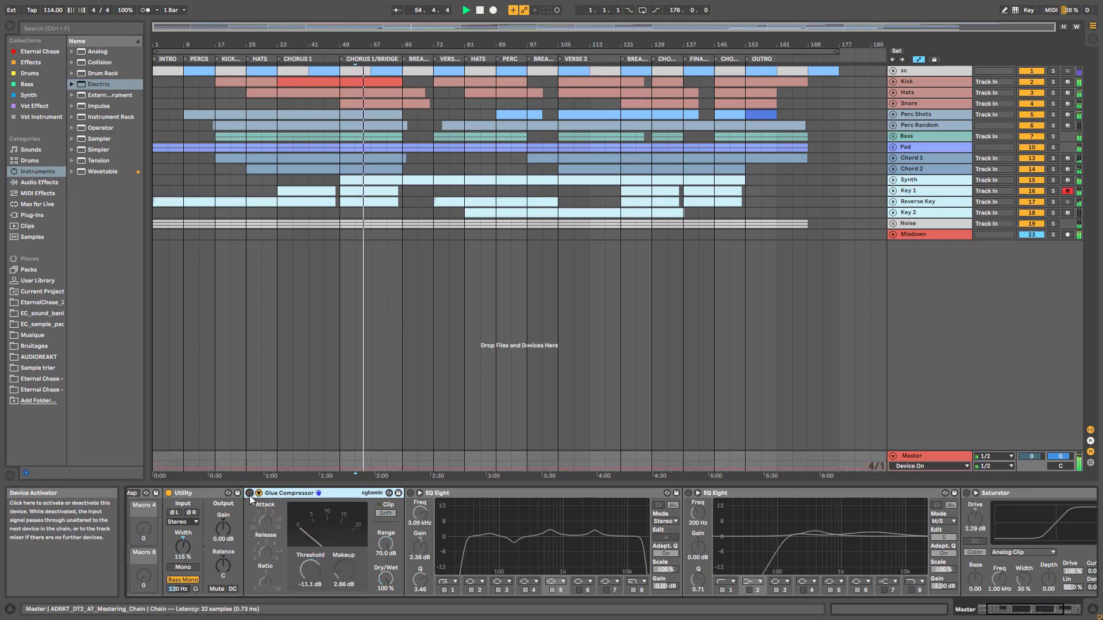
left_click(249, 494)
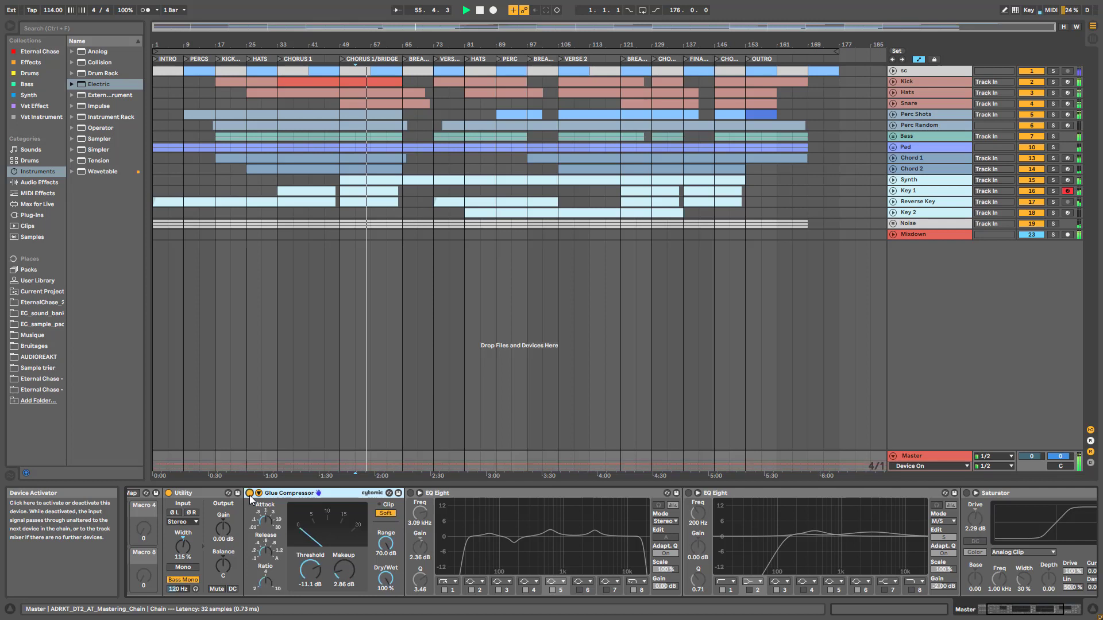
Reactivate the first EQ Eight in the mastering rack, select its filter band 1, and play the mix from bar 53
left_click(411, 494)
left_click(454, 588)
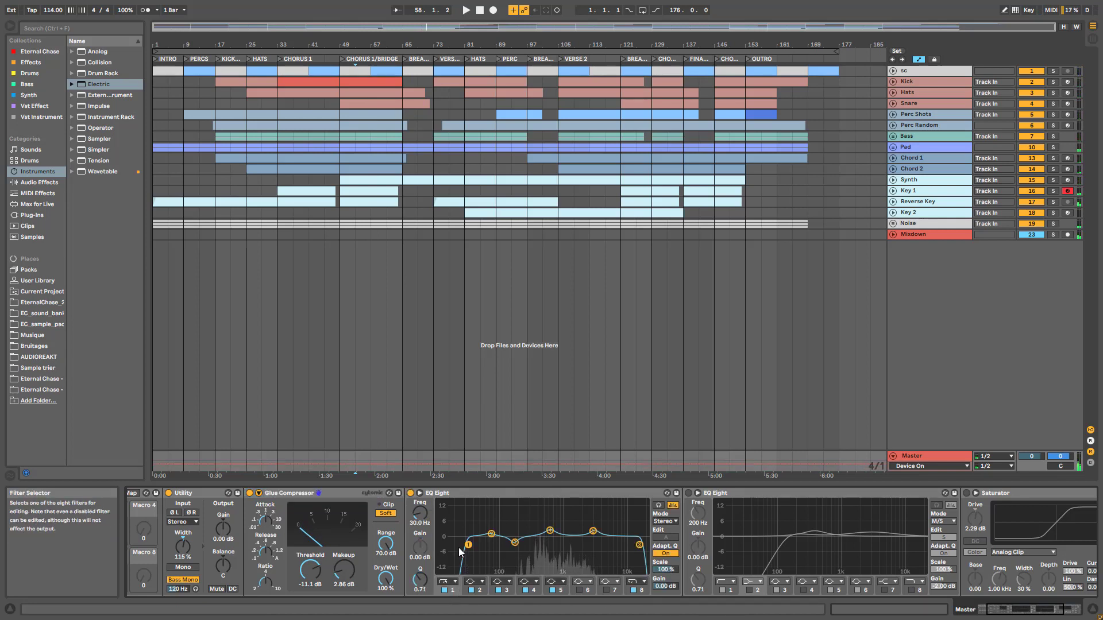
key("space")
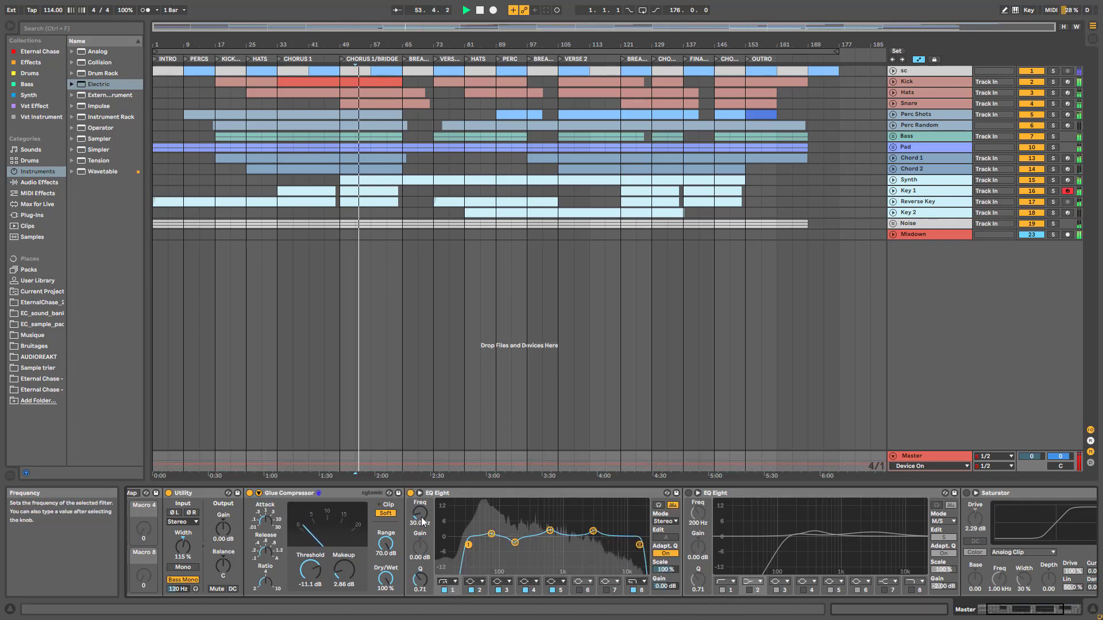
Audition a lower frequency on band 1 of the first mastering EQ Eight, restore 30.0 Hz, and select band 2 before stopping playback
scroll(420, 520, "down", 3)
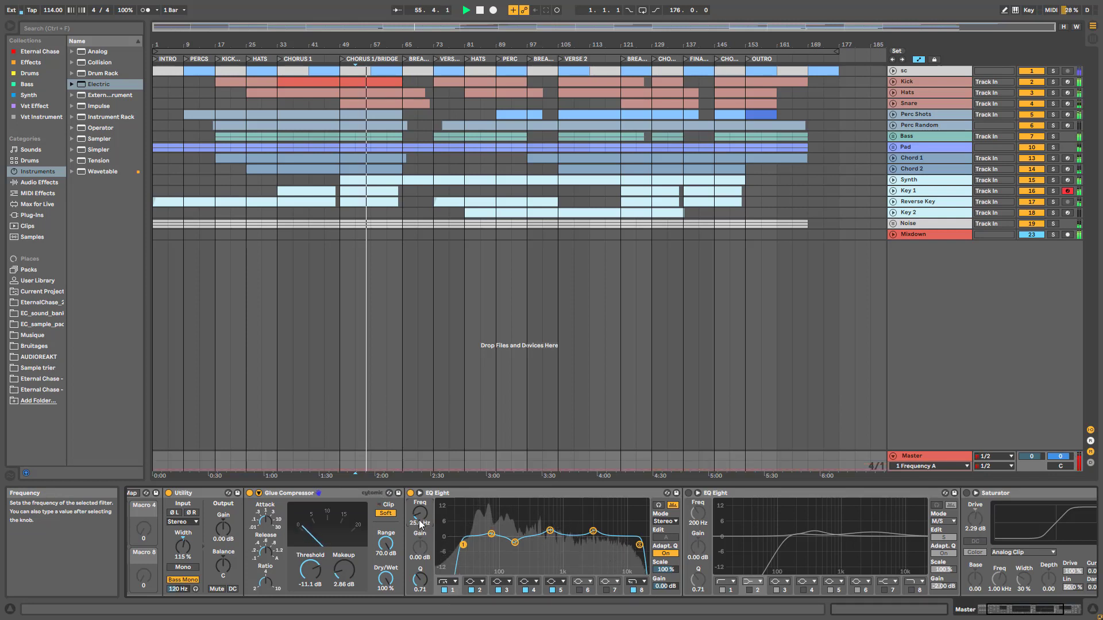
scroll(420, 520, "up", 3)
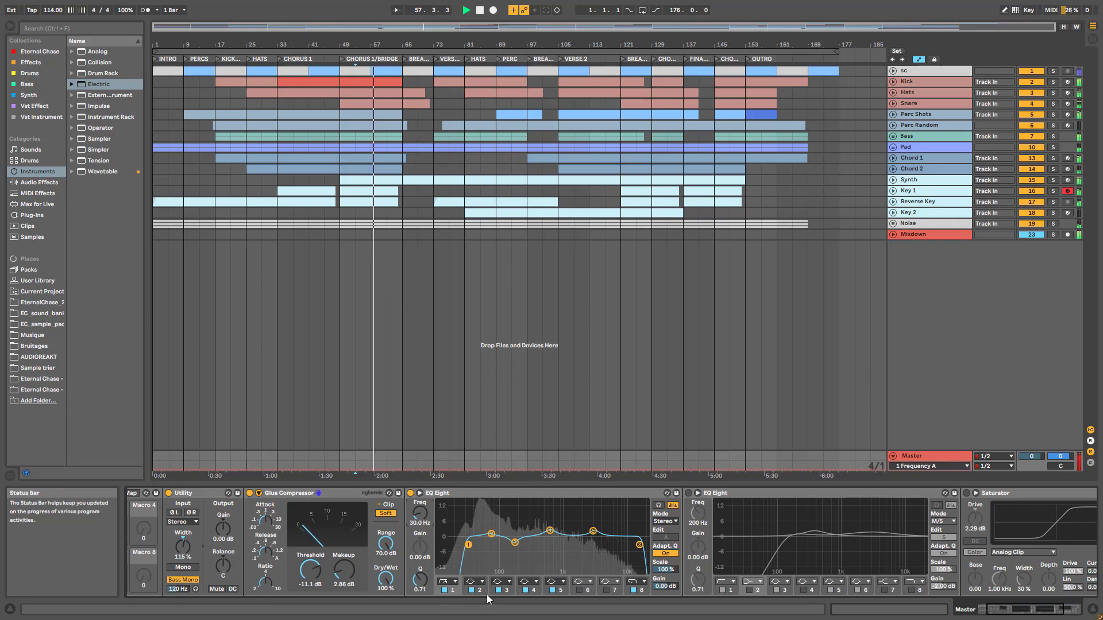
left_click(491, 535)
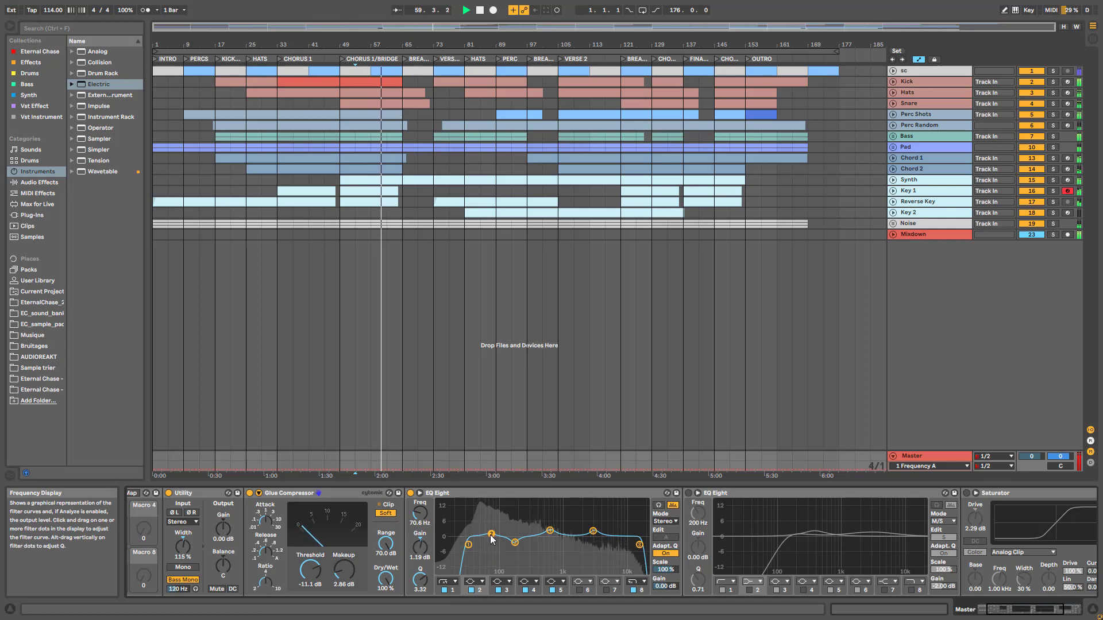
mouse_move(487, 534)
left_mouse_down()
mouse_move(477, 534)
mouse_move(491, 534)
left_mouse_up()
key("space")
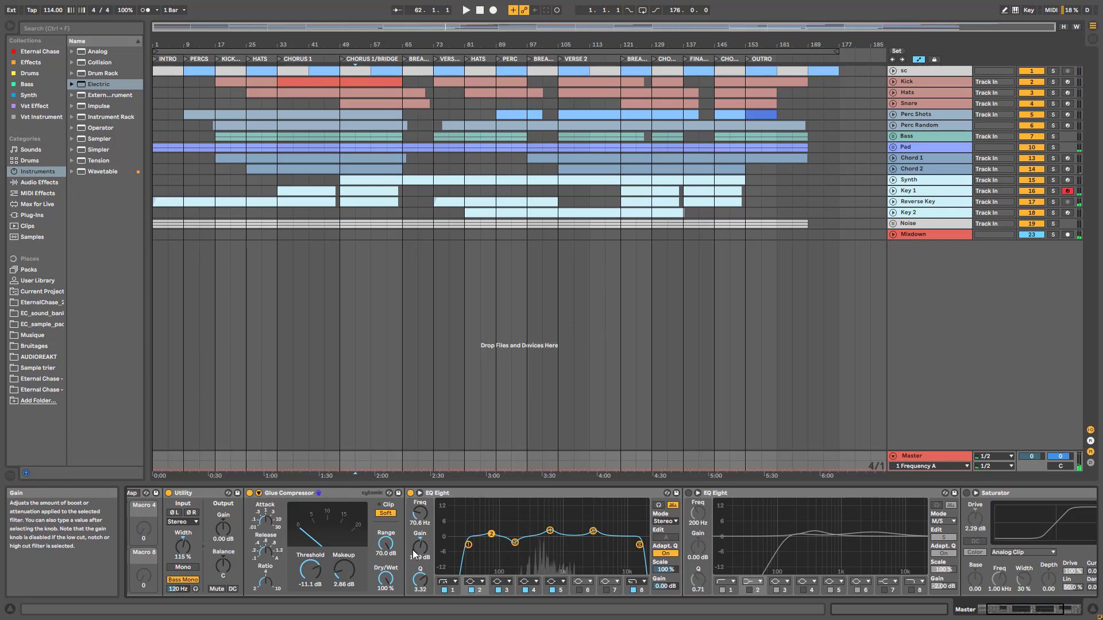
Select band 3 of the first mastering EQ Eight and compare the mix from bar 53 with the band off and on
left_click(515, 543)
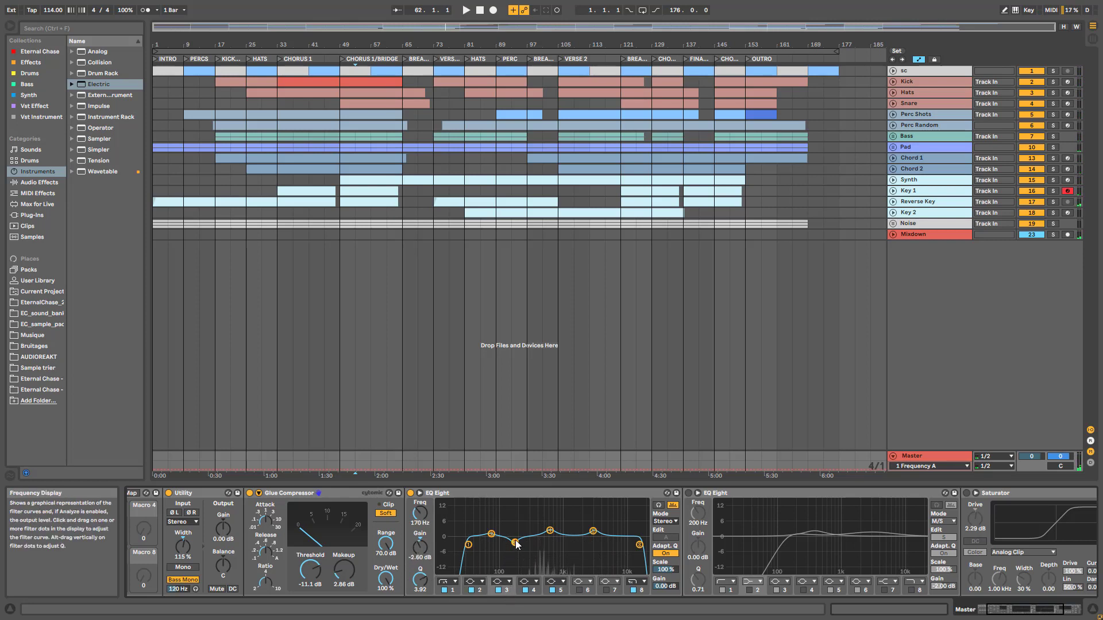
key("space")
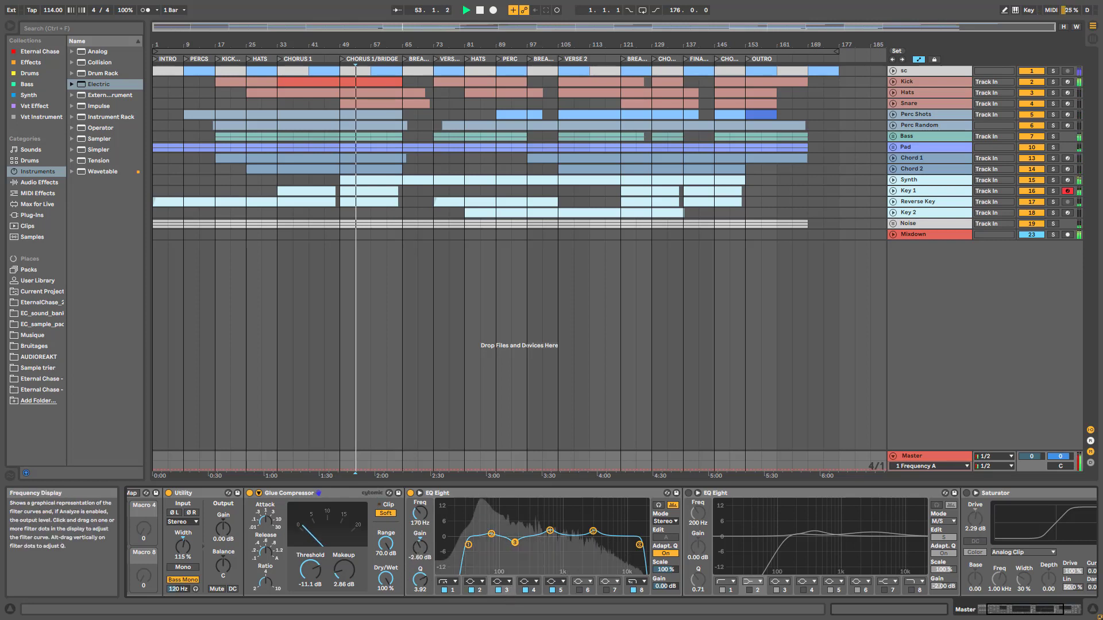
left_click(498, 591)
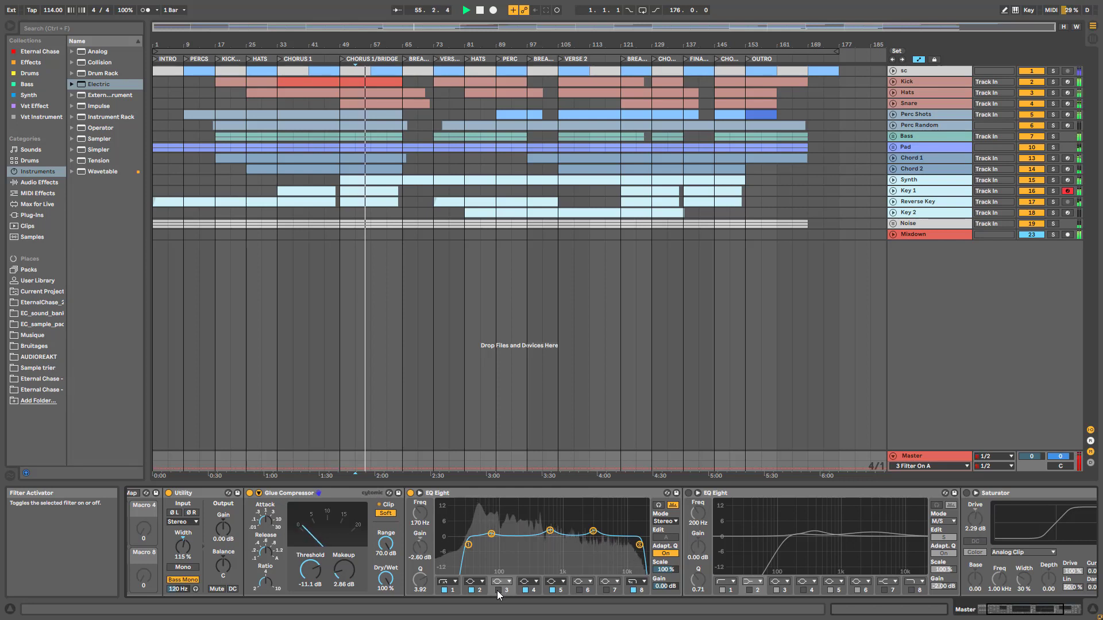
left_click(497, 591)
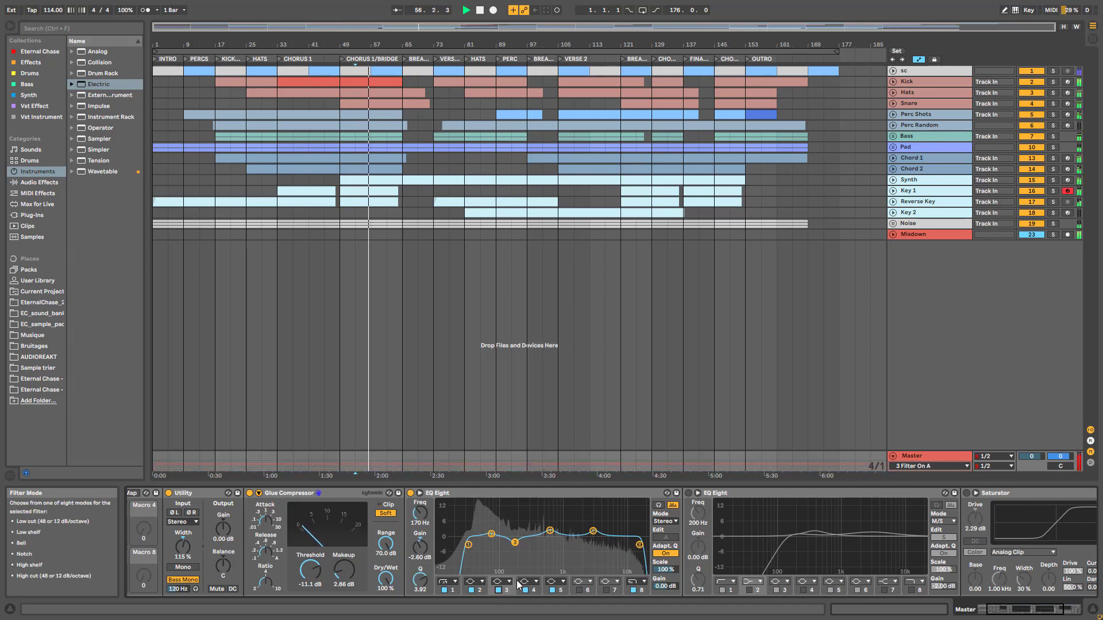
Compare bands 4 and 5 of the first mastering EQ Eight off and on in turn, leaving both on, and stop playback
left_click(524, 592)
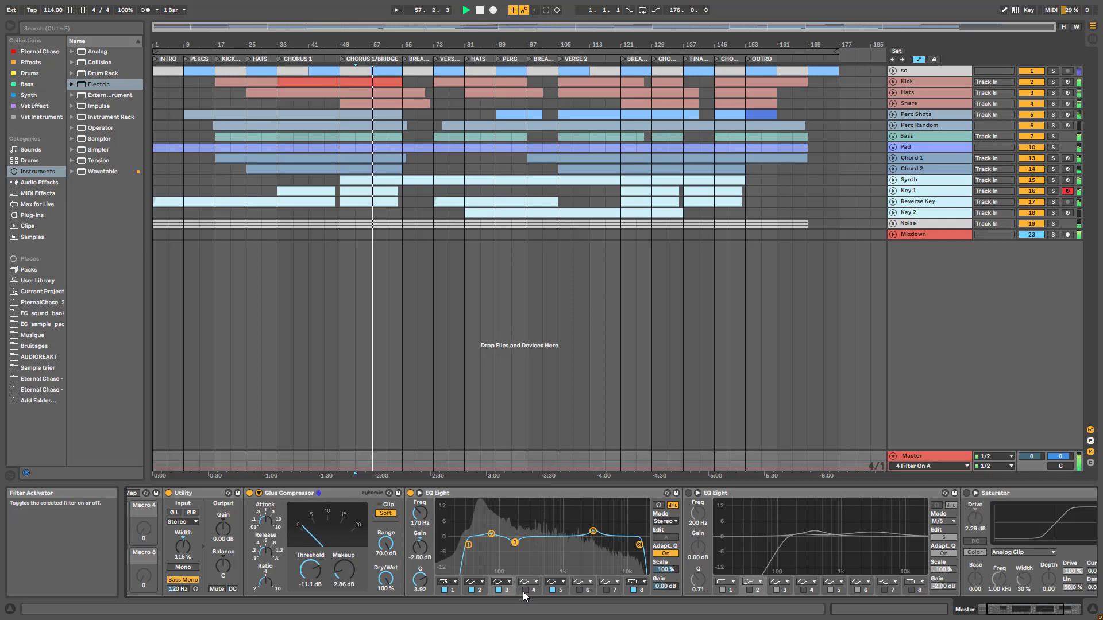
left_click(523, 592)
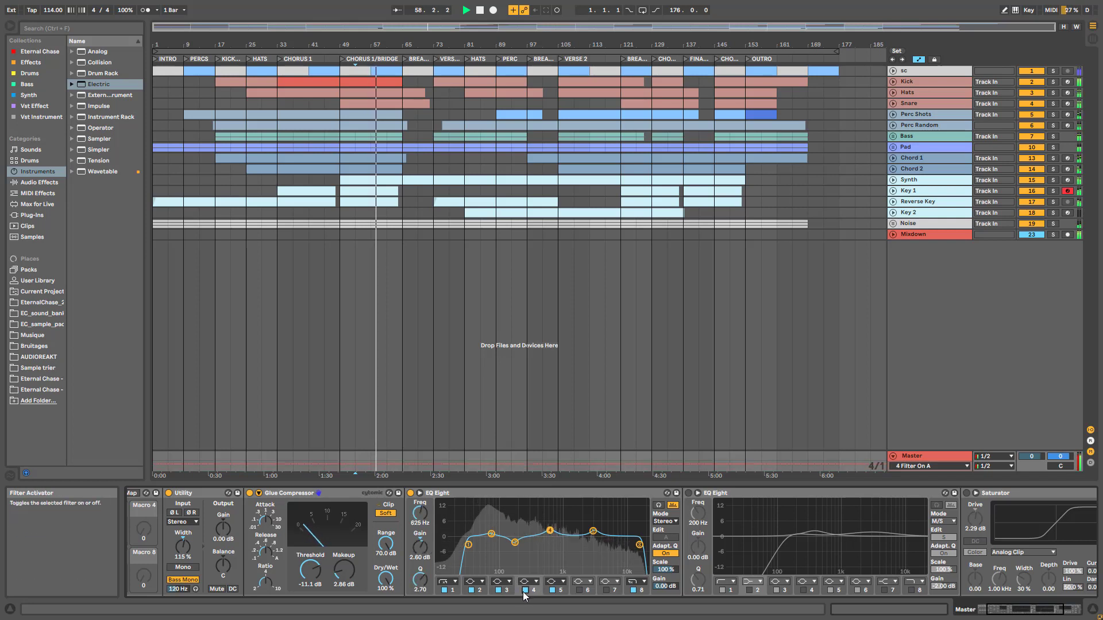
left_click(552, 591)
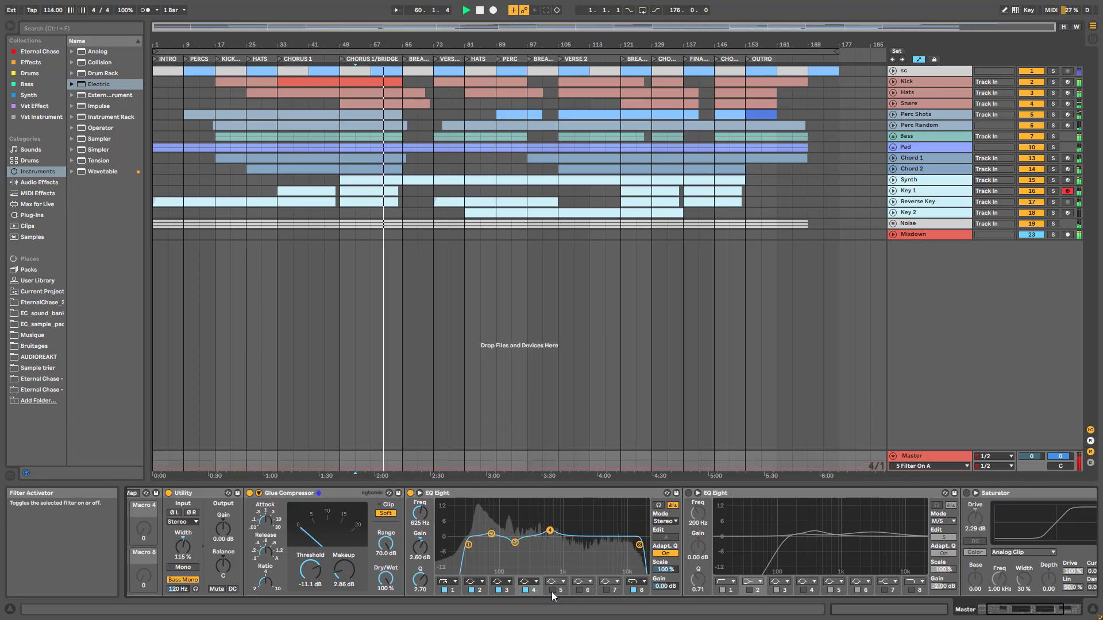
left_click(551, 591)
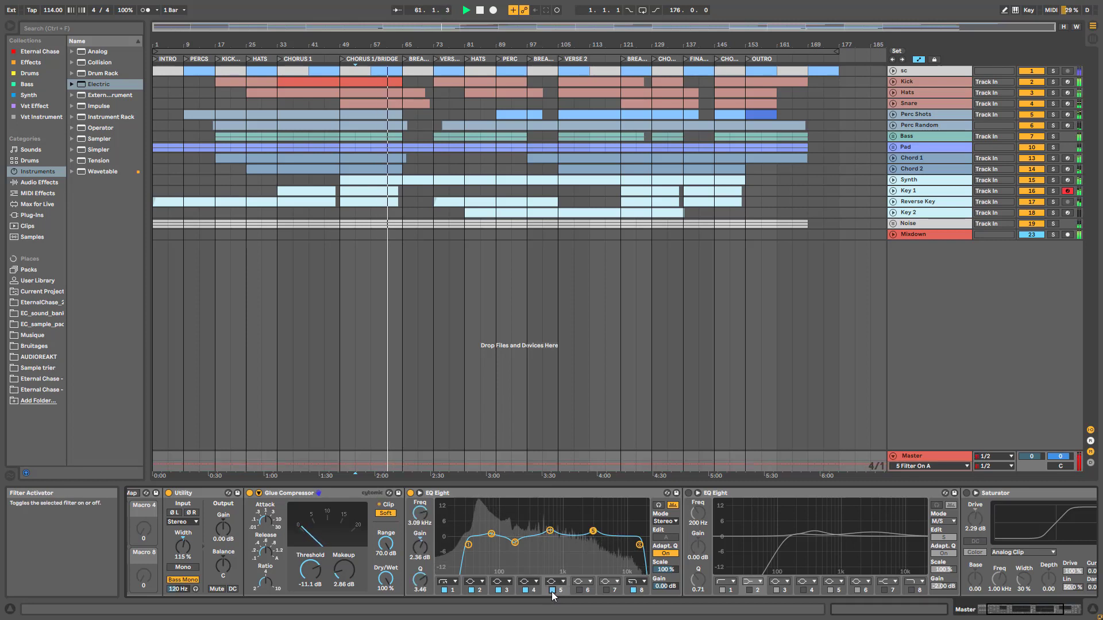
key("space")
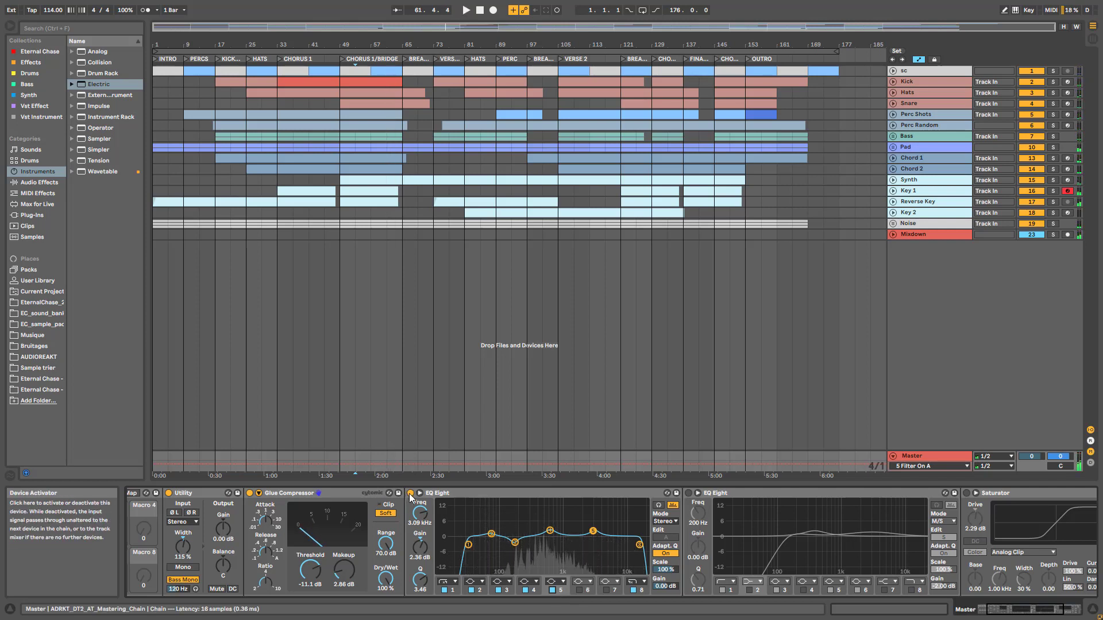
Compare the mix from bar 53 with and without the first mastering EQ Eight, leaving the device active
key("space")
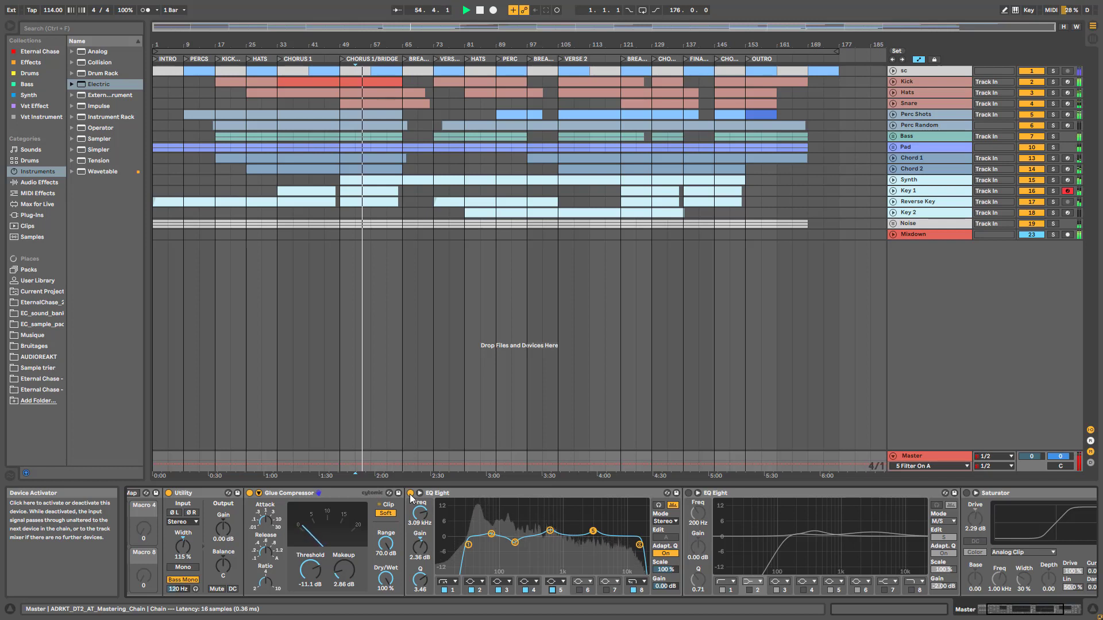
left_click(409, 494)
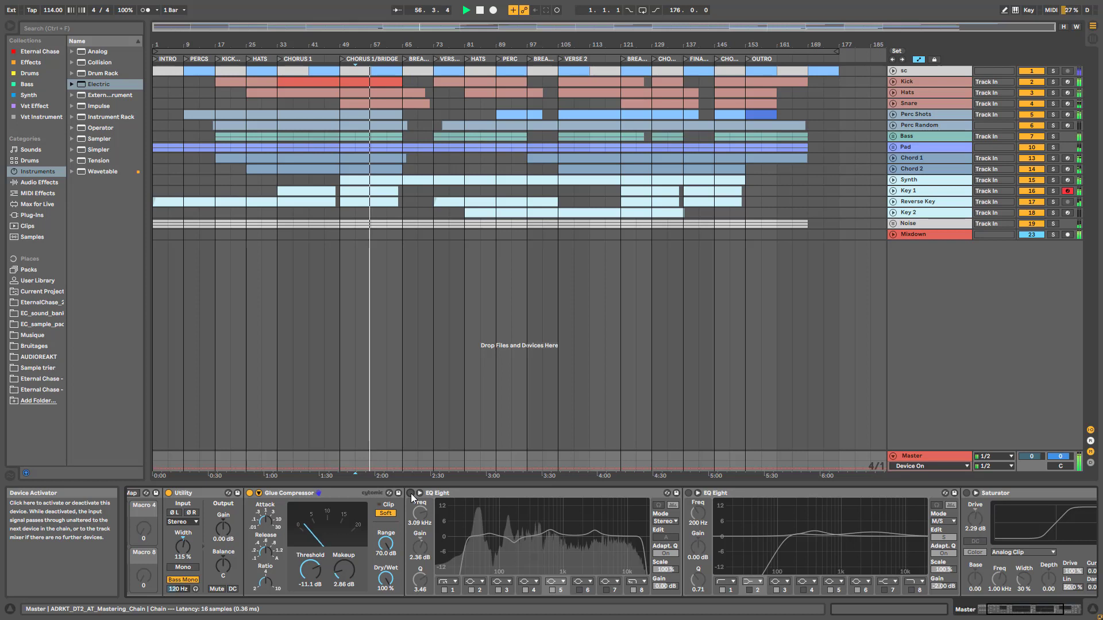
left_click(410, 493)
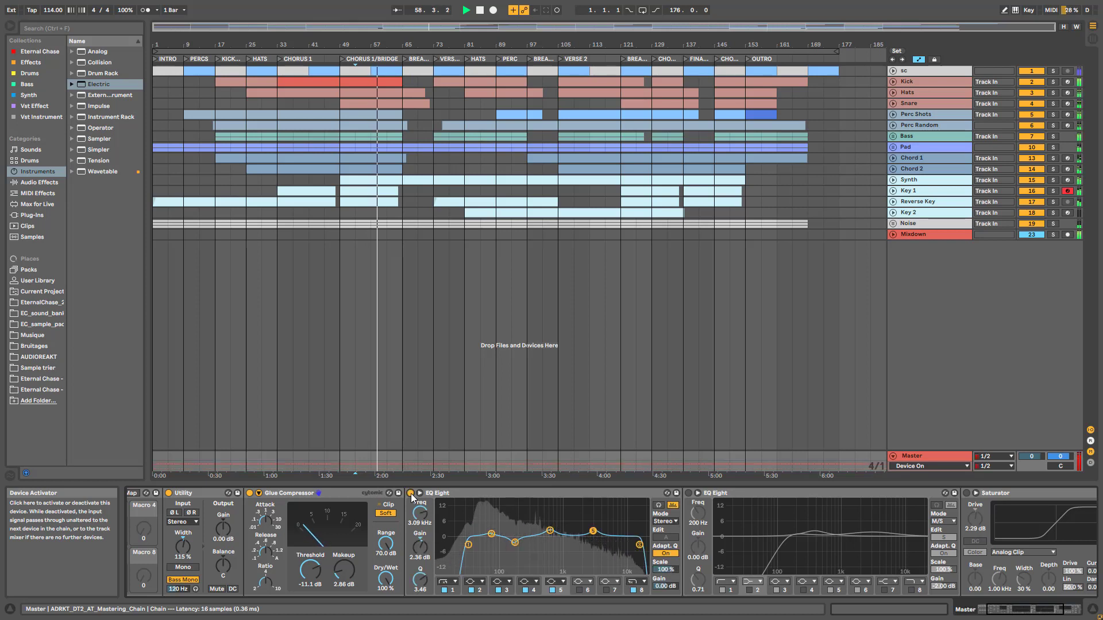
Select band 4 of the first EQ Eight, activate the second mastering EQ Eight, and play the mix from bar 53
scroll(409, 552, "right", 3)
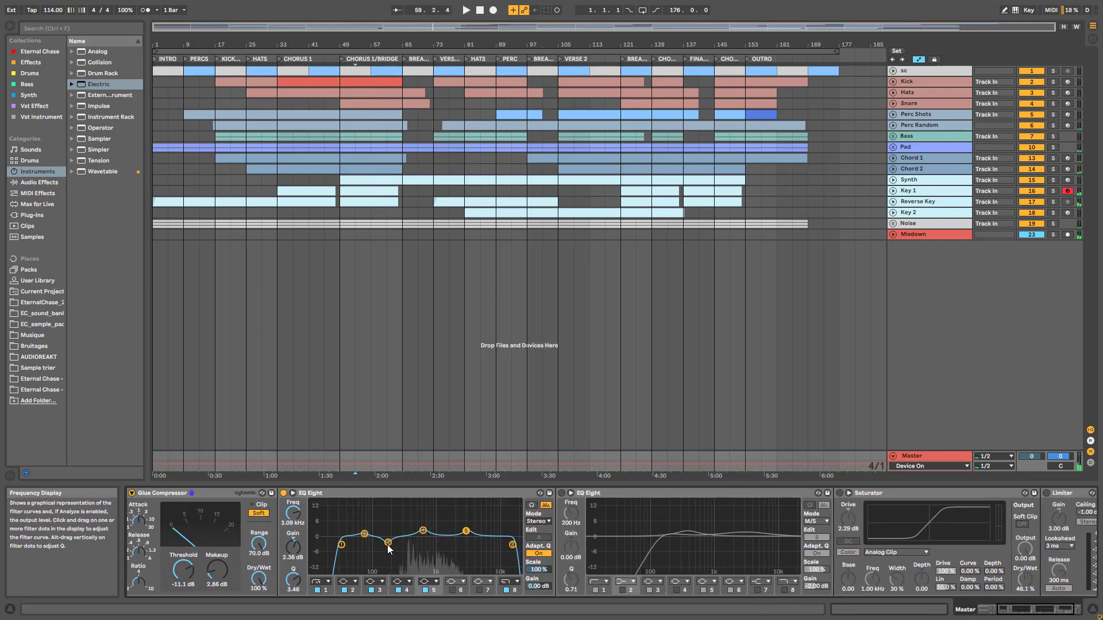
left_click(424, 534)
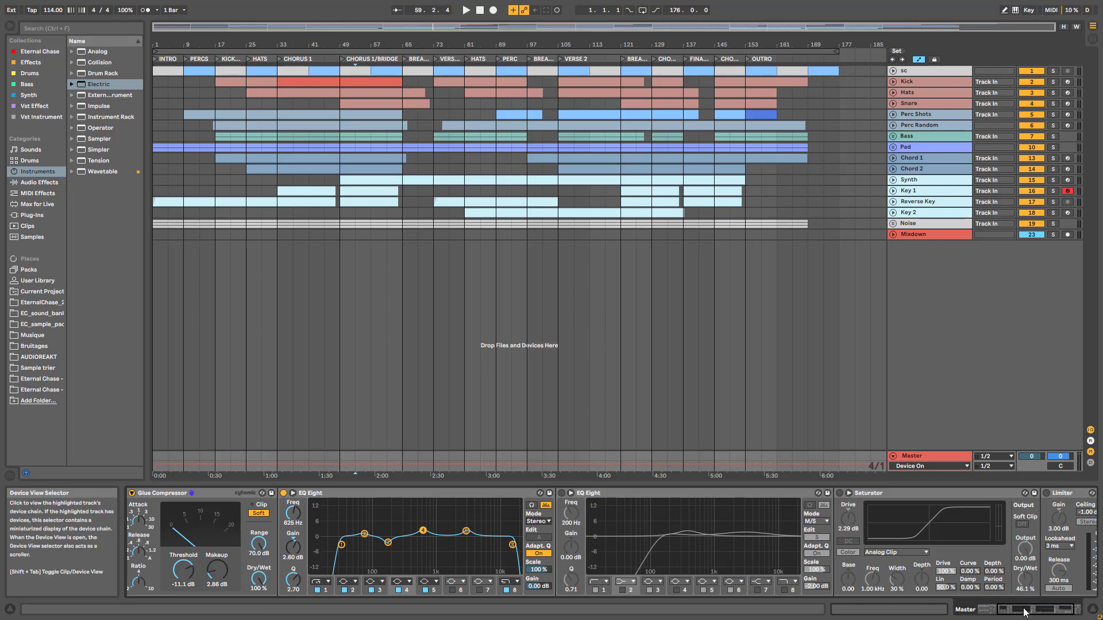
left_click_drag(1025, 609, 1040, 610)
left_click(478, 494)
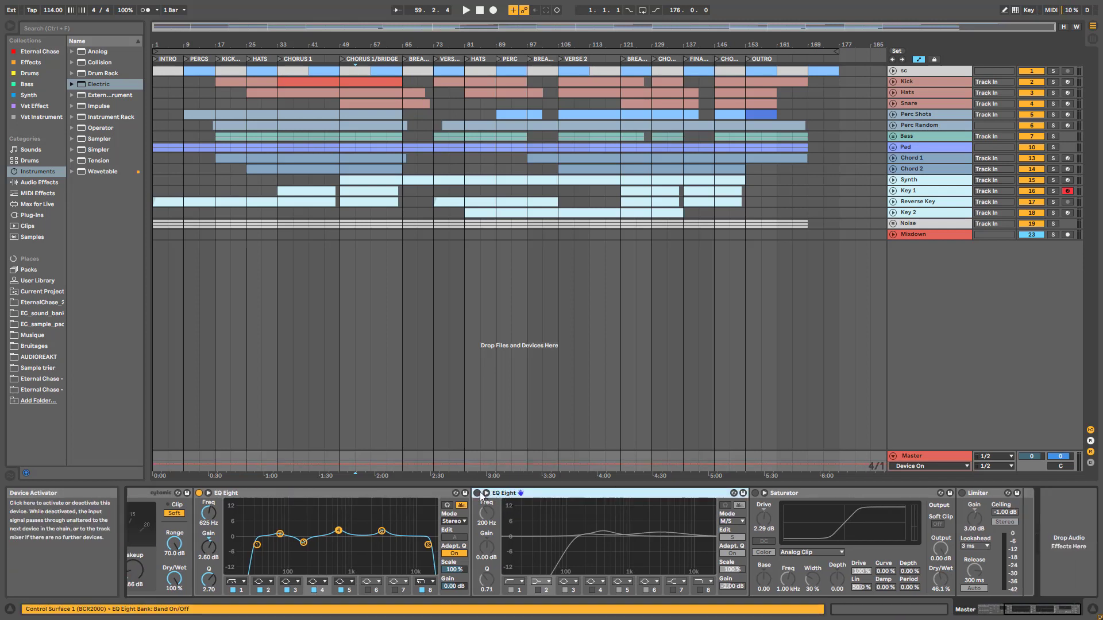
key("space")
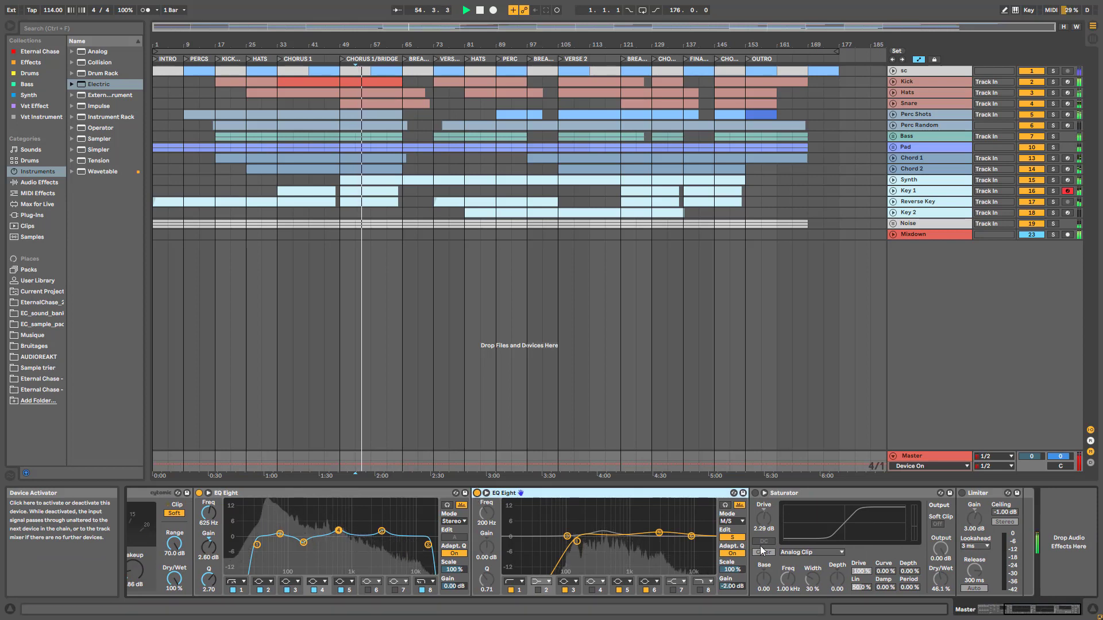
Solo Synth while auditioning band 2 on the second EQ Eight's Mid channel, and return its editing to the Side channel
left_click(732, 538)
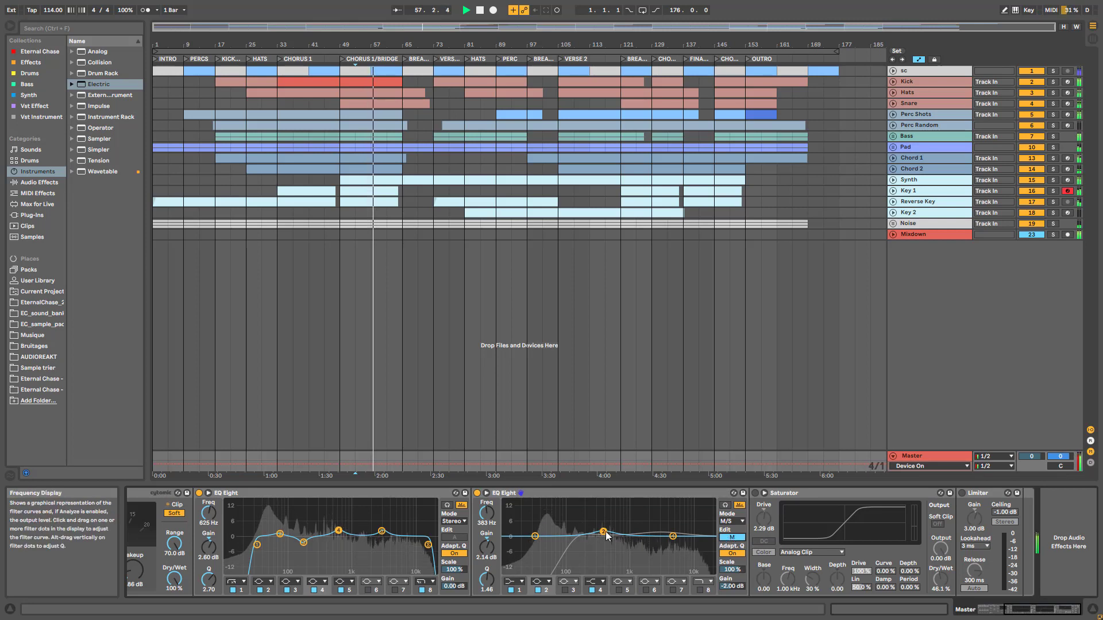
left_click(1053, 180)
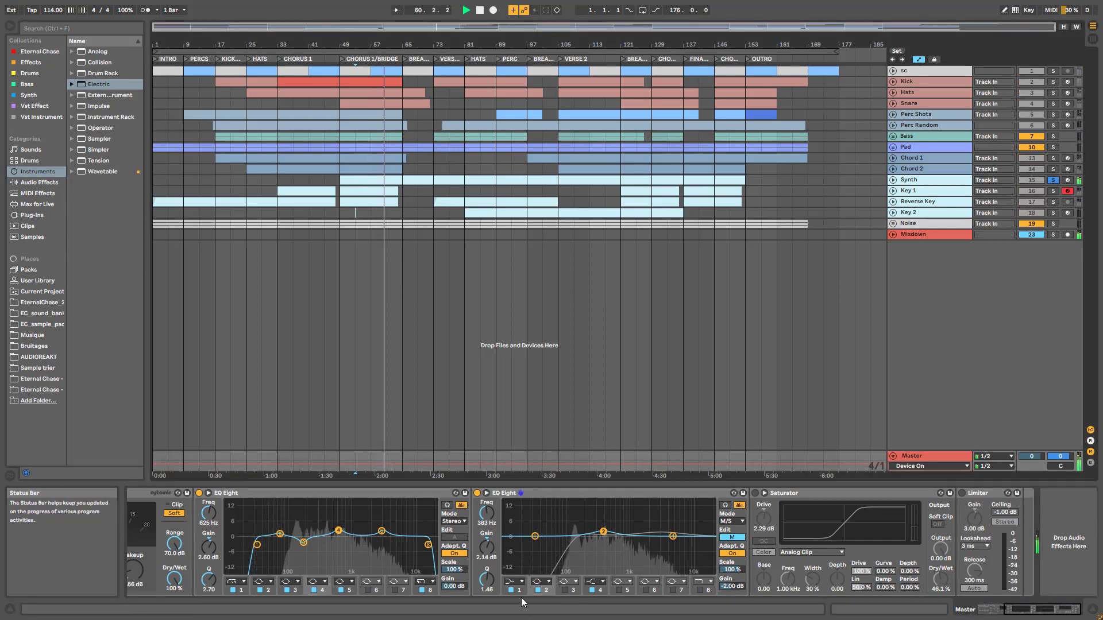
left_click(539, 590)
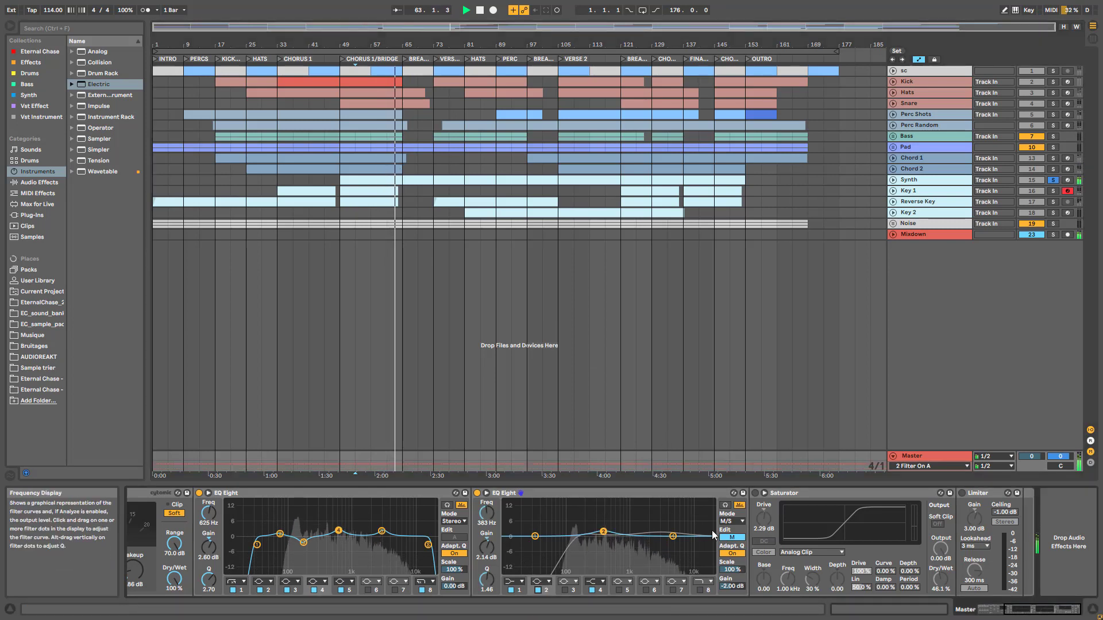
left_click(732, 537)
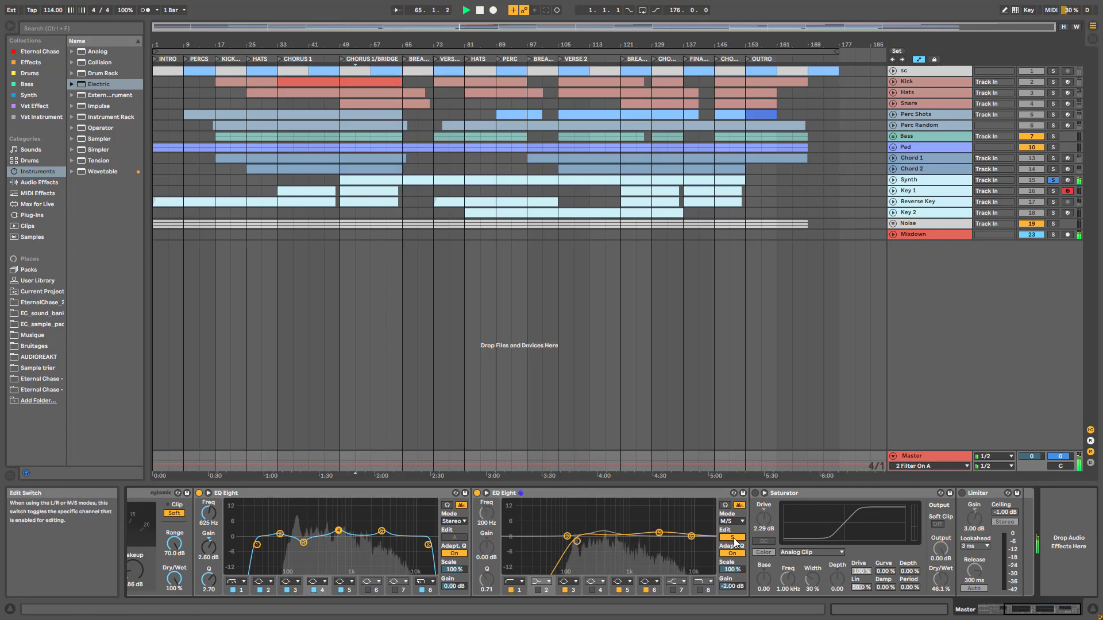
Bypass the second EQ Eight, restart the full mix from bar 53 without the Synth solo, and display the Master's devices
left_click(476, 493)
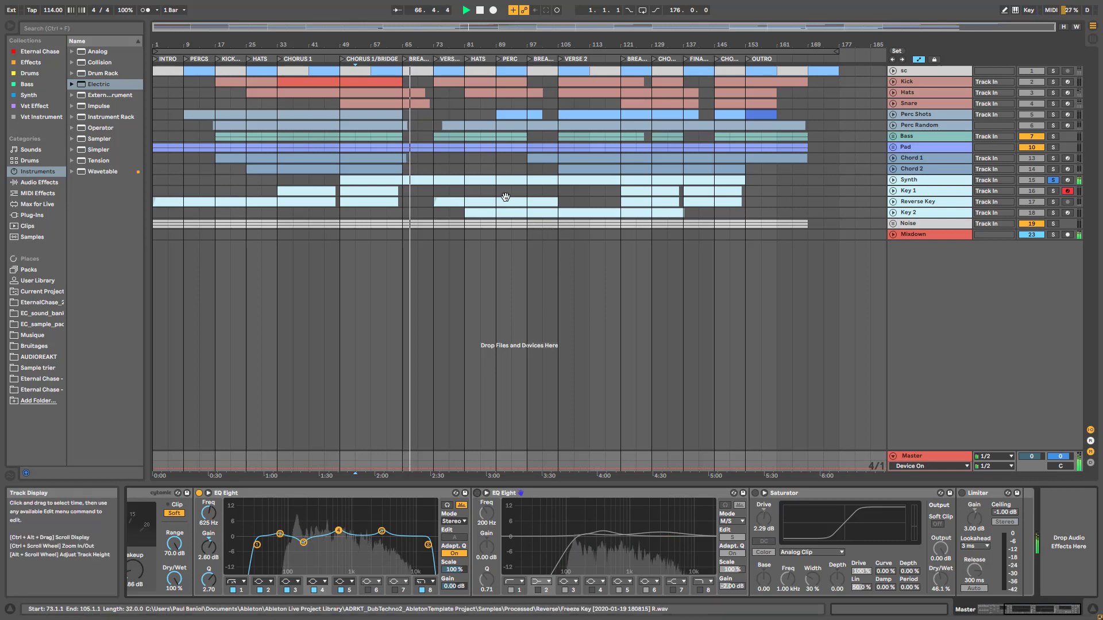
key("space")
left_click(364, 223)
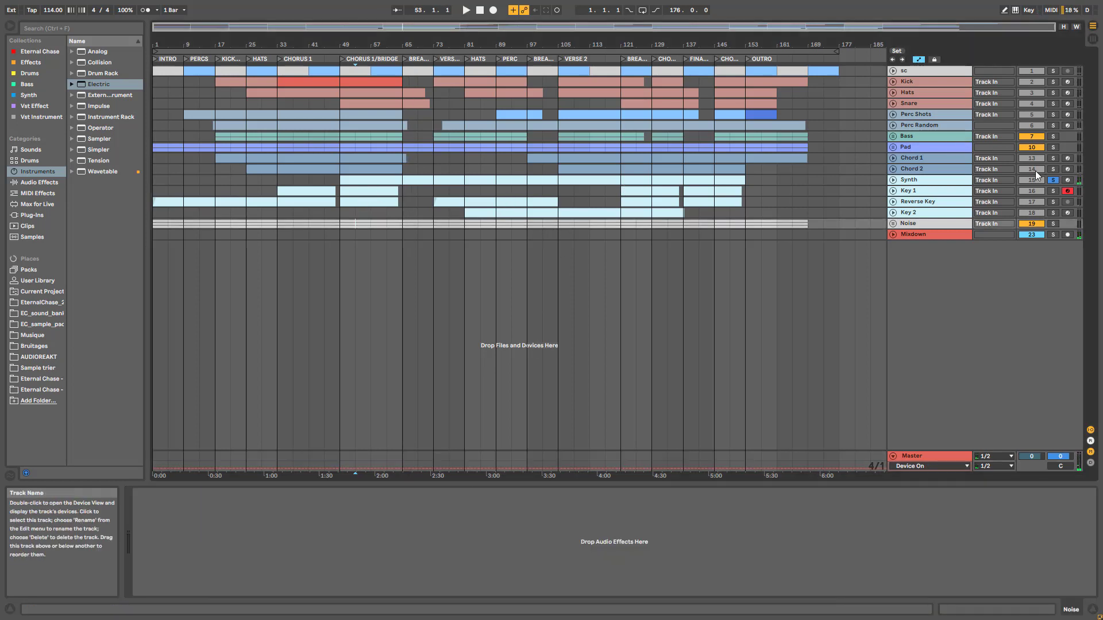
key("space")
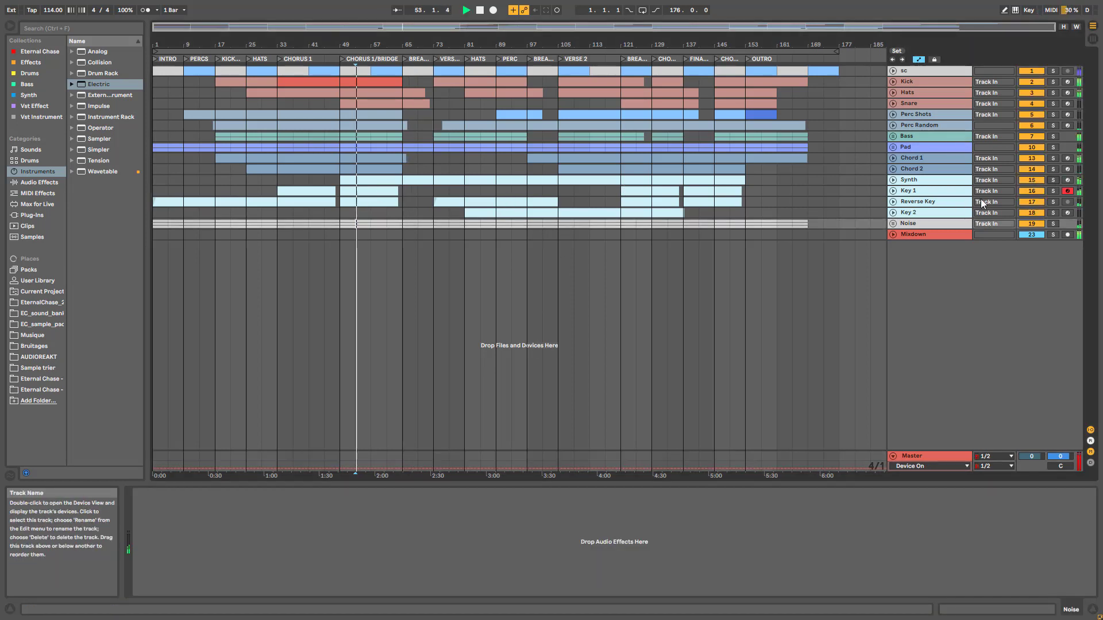
left_click(915, 456)
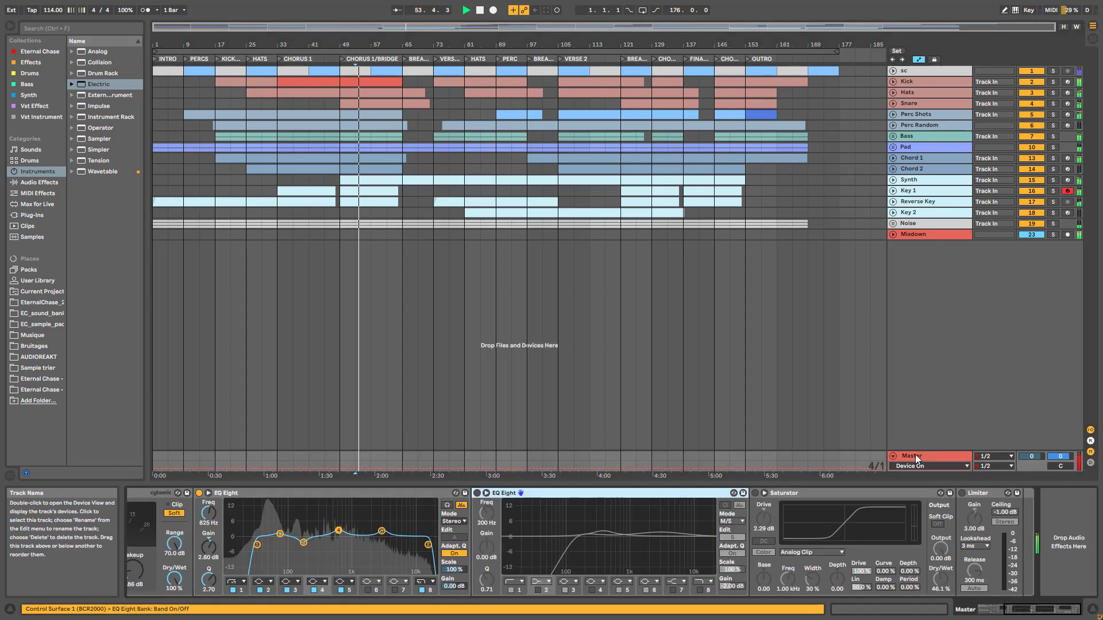
Compare the playing mix with and without the second mastering EQ Eight, leaving the device active
left_click(476, 493)
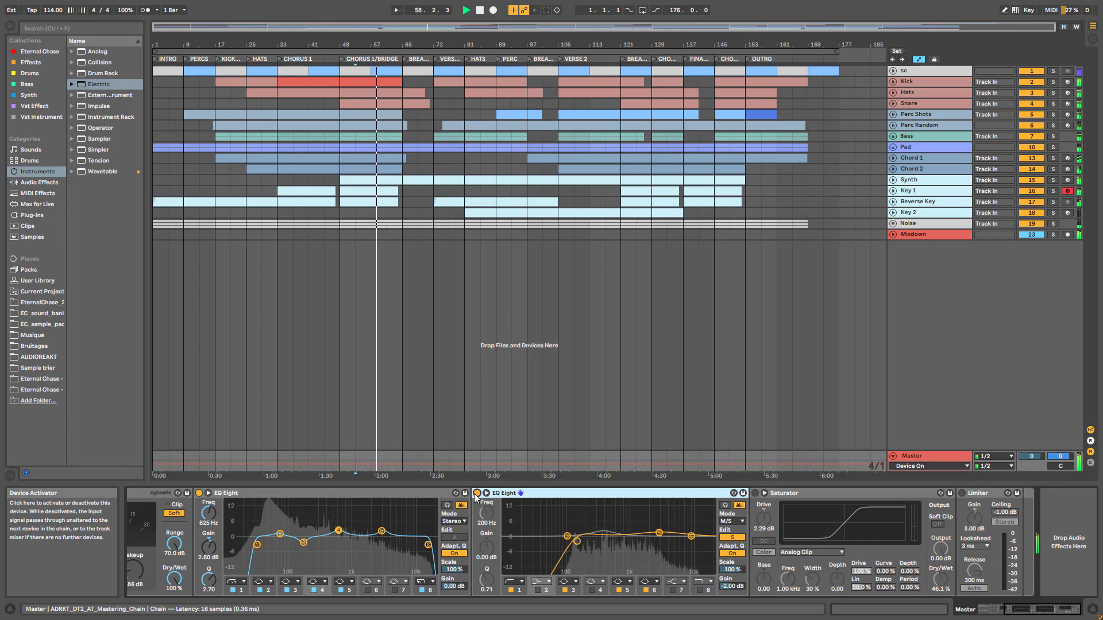
left_click(477, 493)
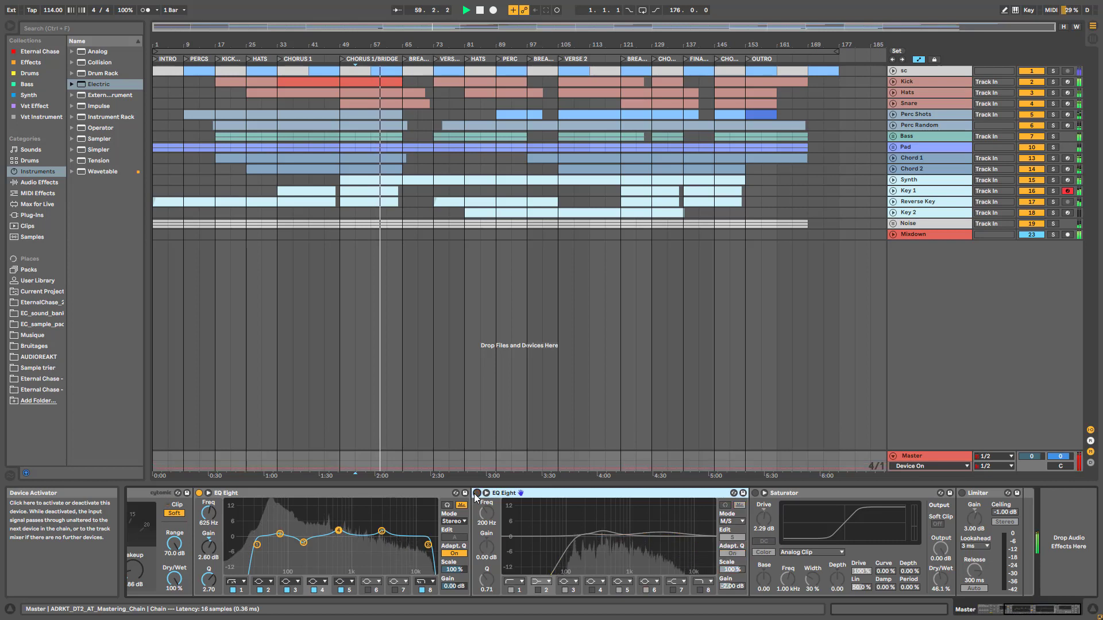
left_click(477, 493)
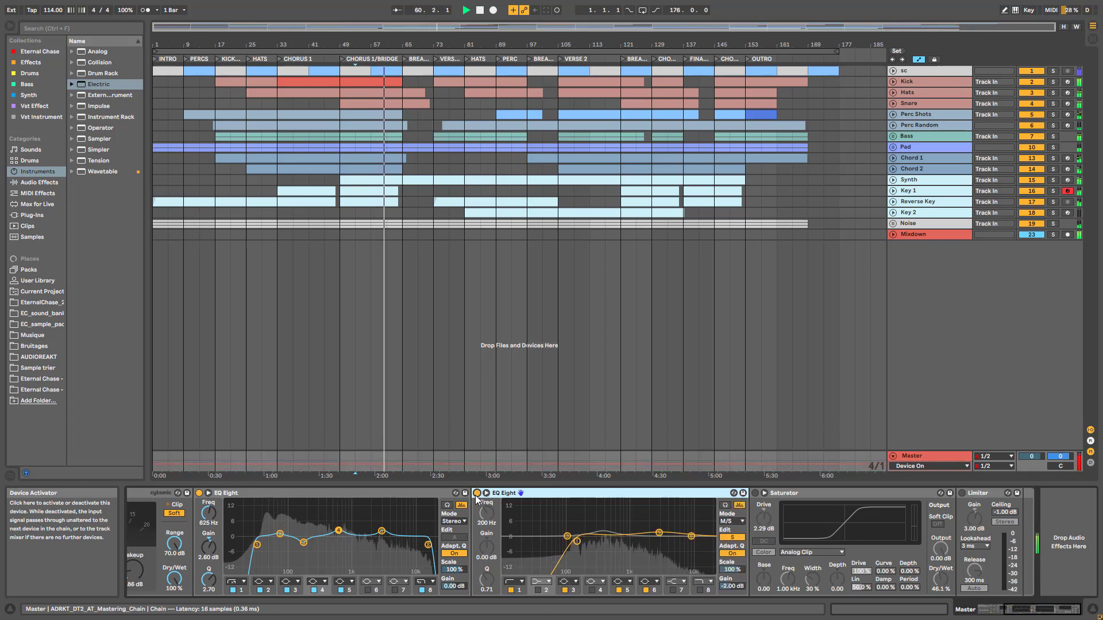
Activate the mastering Saturator and compare the playing mix with it off and on, leaving it active
left_click(754, 493)
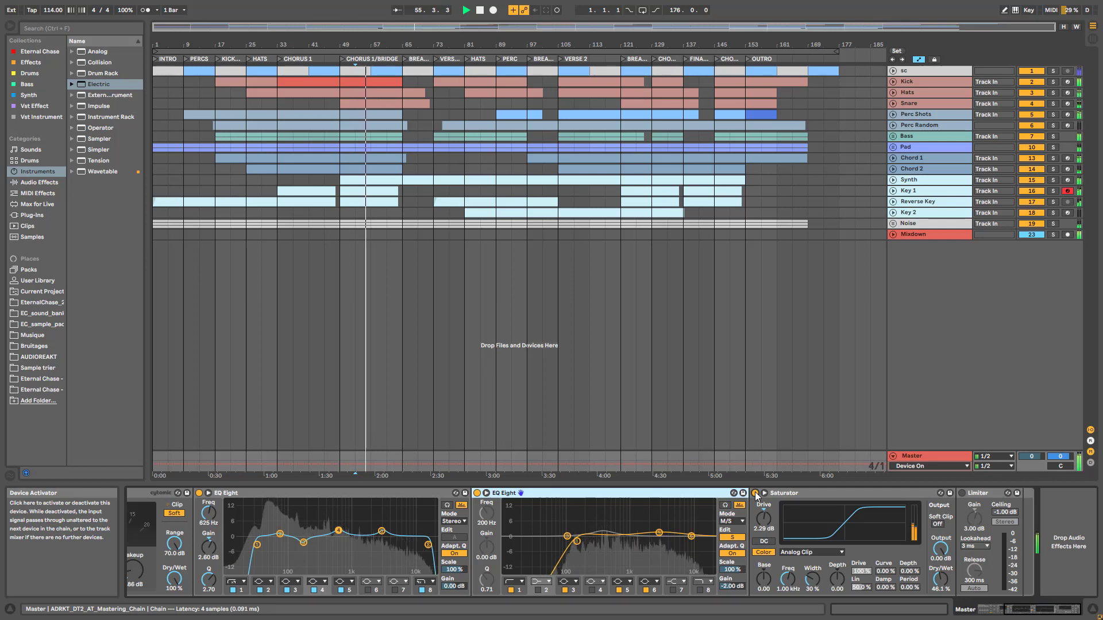
left_click(754, 492)
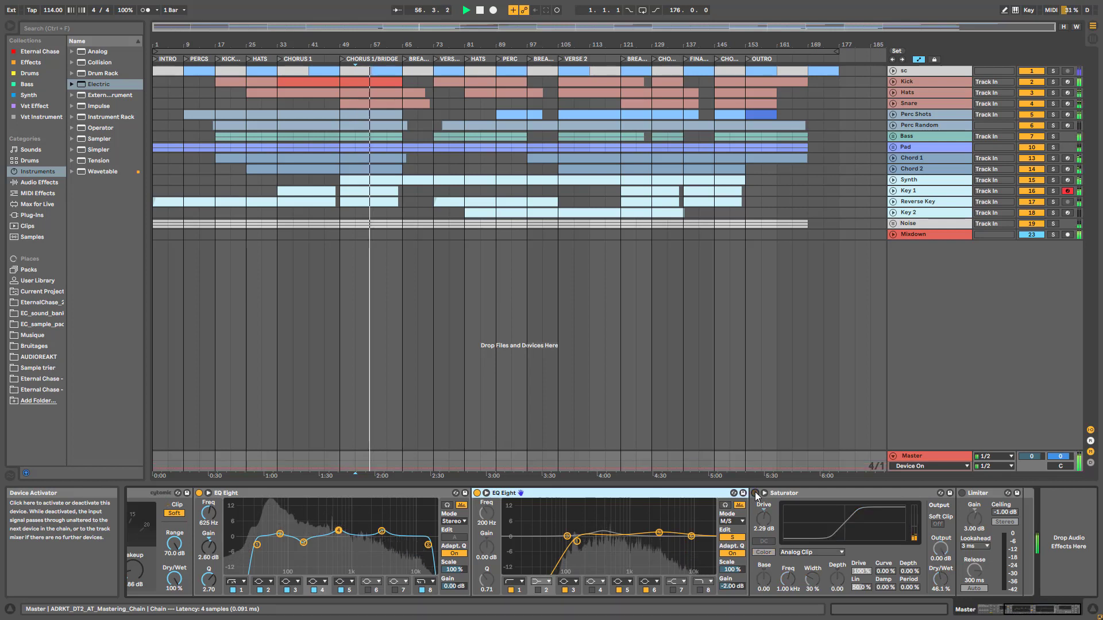
left_click(755, 492)
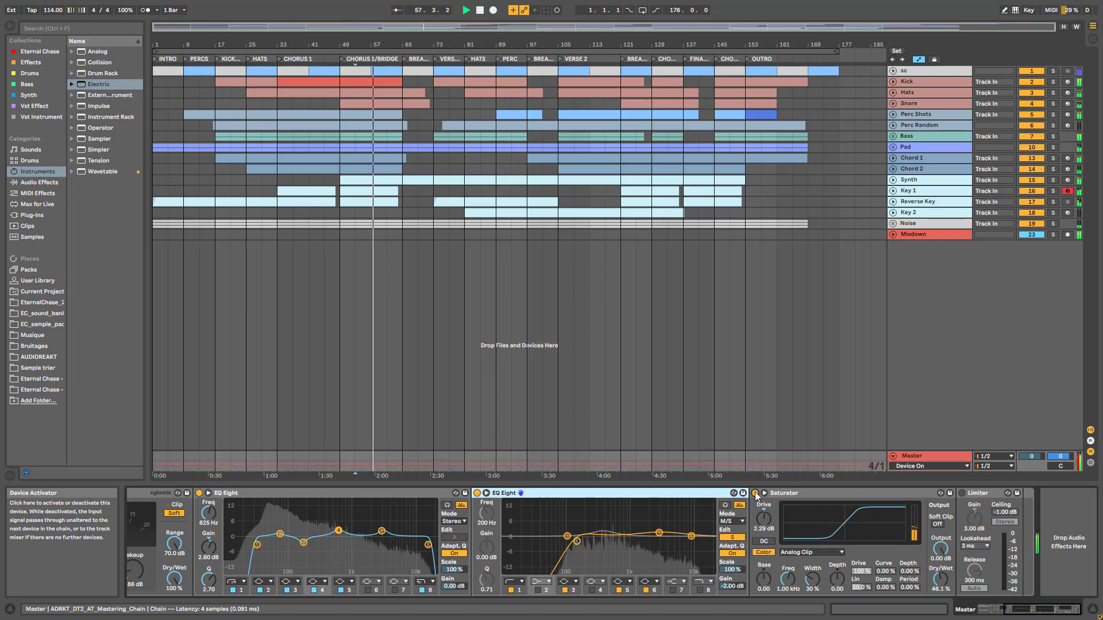
Activate the mastering Limiter and compare the playing mix with its gain at 0 dB and 3 dB, leaving it at 3 dB
left_click(961, 493)
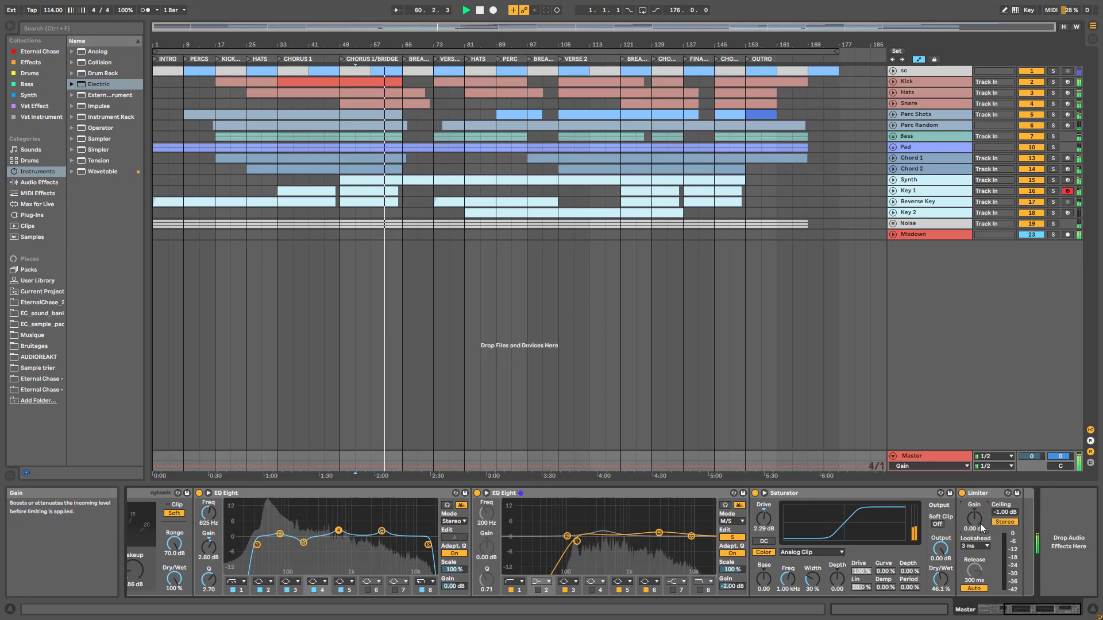
left_click_drag(979, 523, 979, 519)
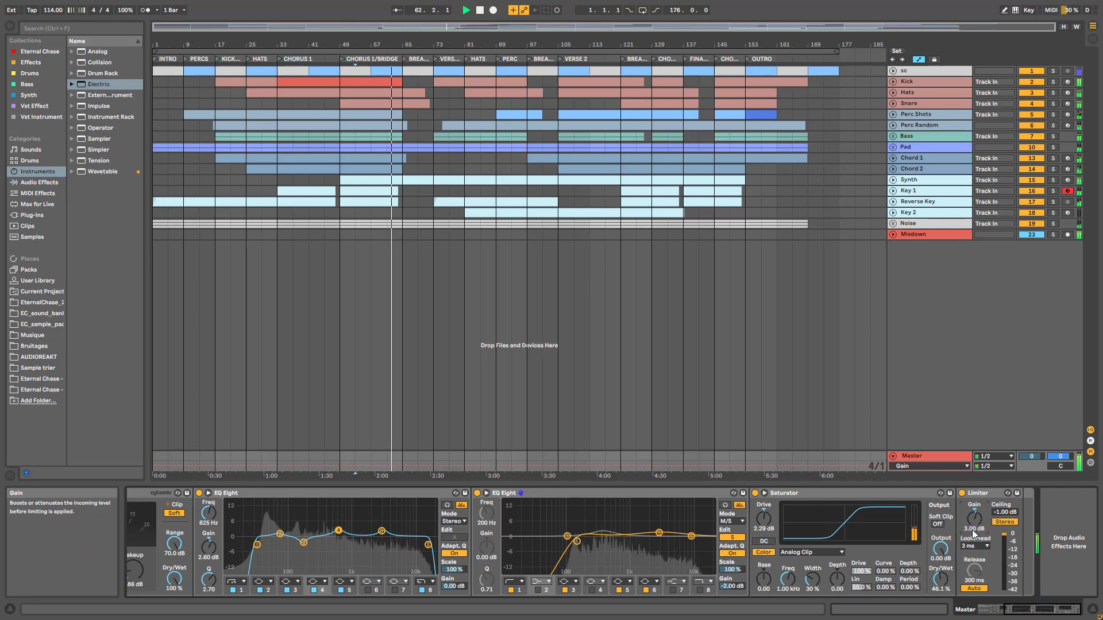
key("Delete")
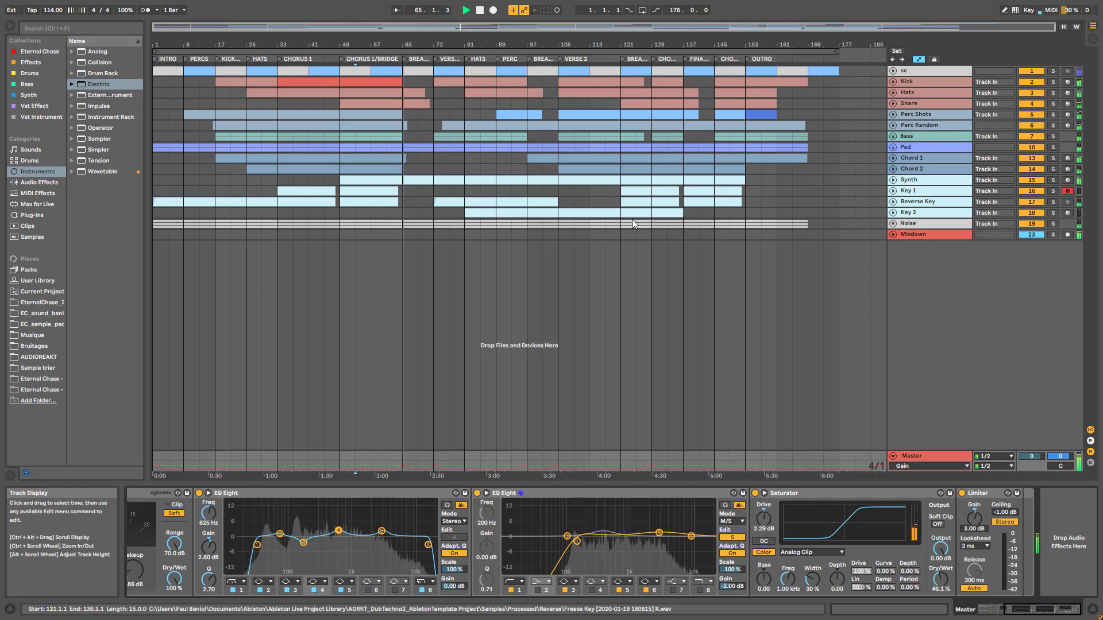
Play the mix from bar 121 and compare it with the Master's whole mastering rack off and on, leaving the rack active
left_click(626, 238)
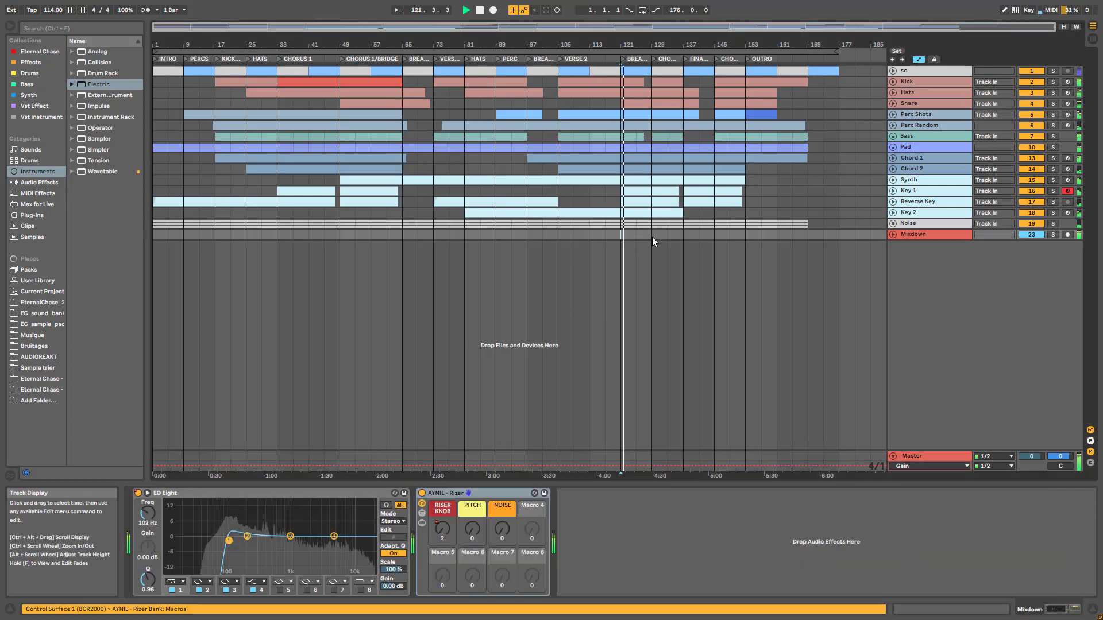
left_click(919, 457)
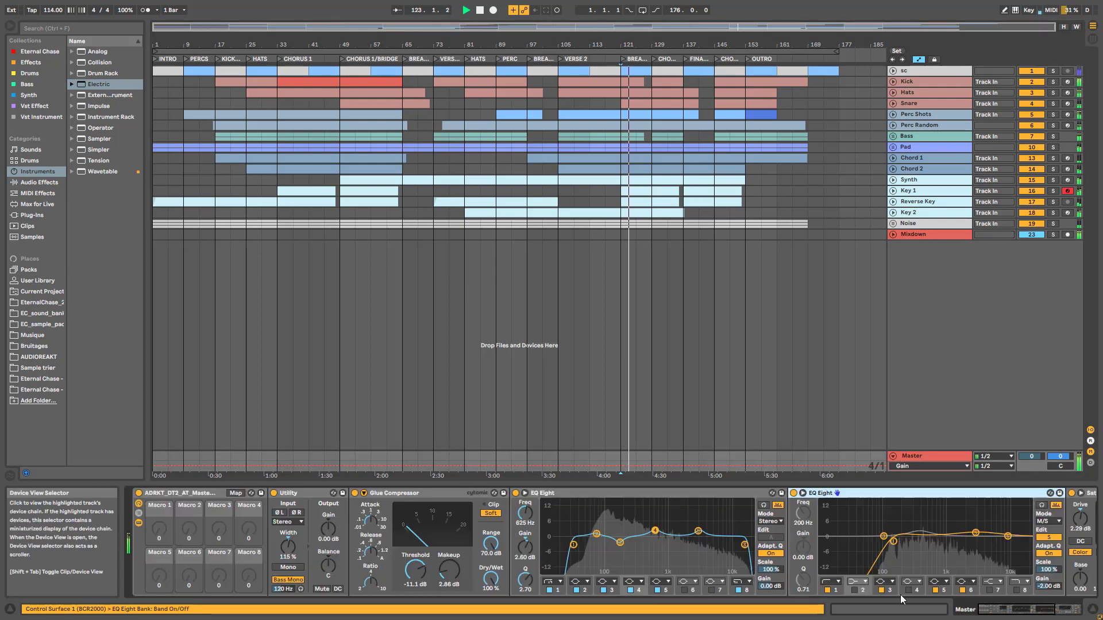
left_click(139, 494)
left_click(139, 493)
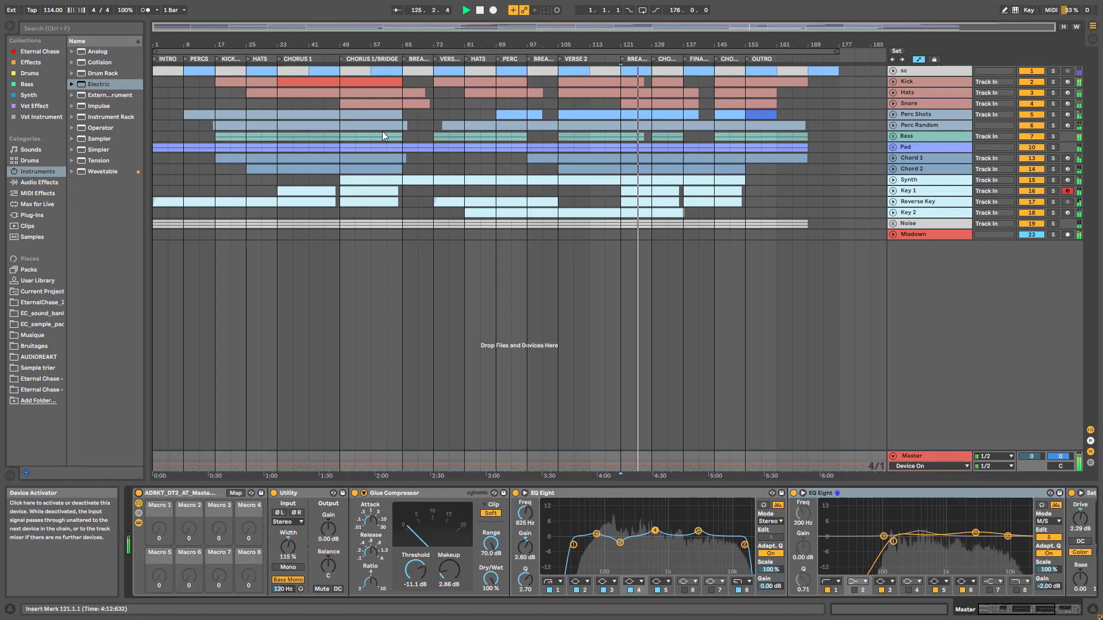
Stop playback and hide the devices contained in the Master's mastering rack, leaving only its macros shown
left_click_drag(533, 27, 661, 43)
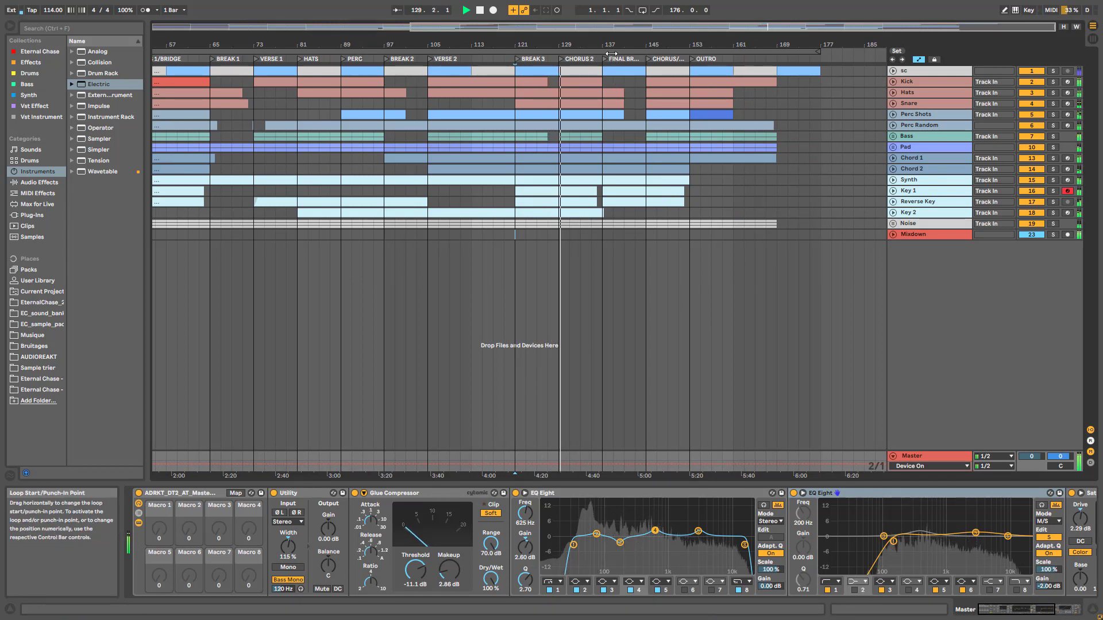
key("space")
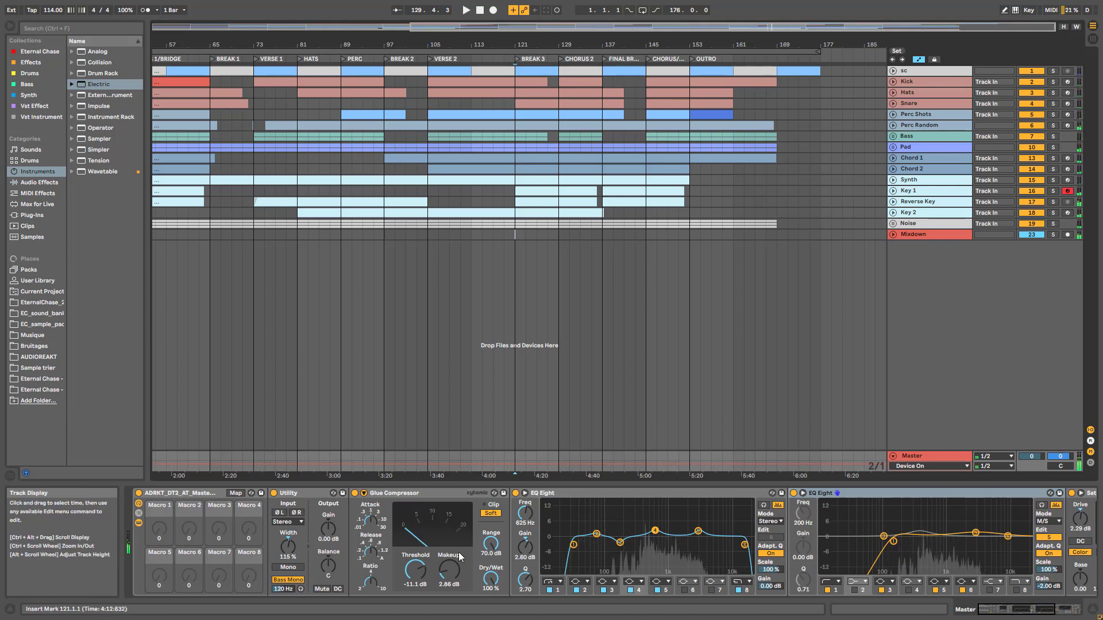
left_click(136, 524)
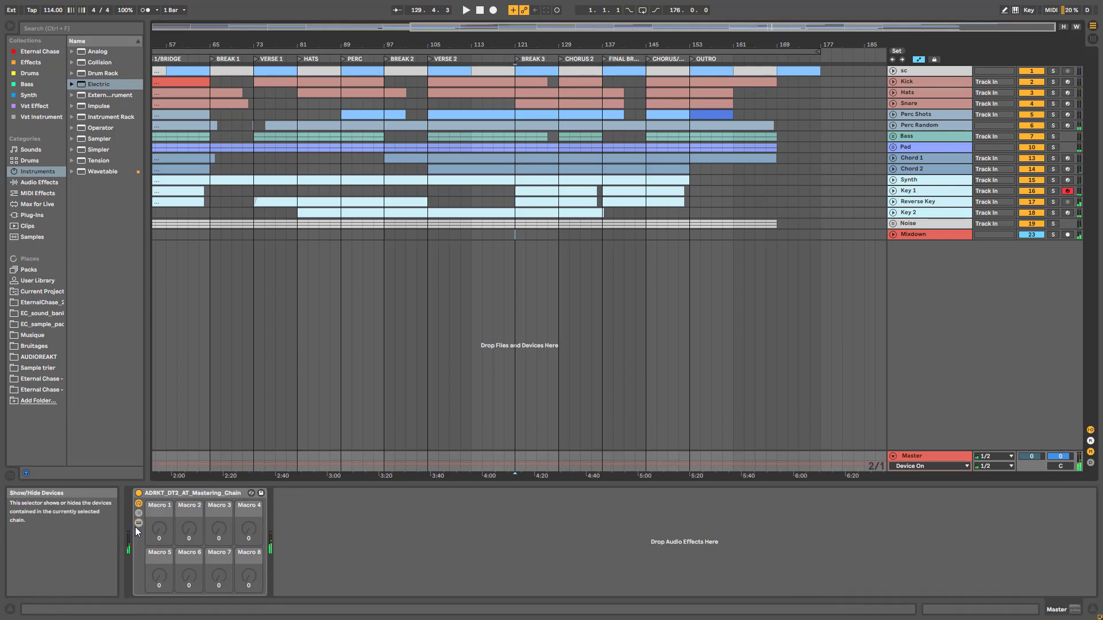